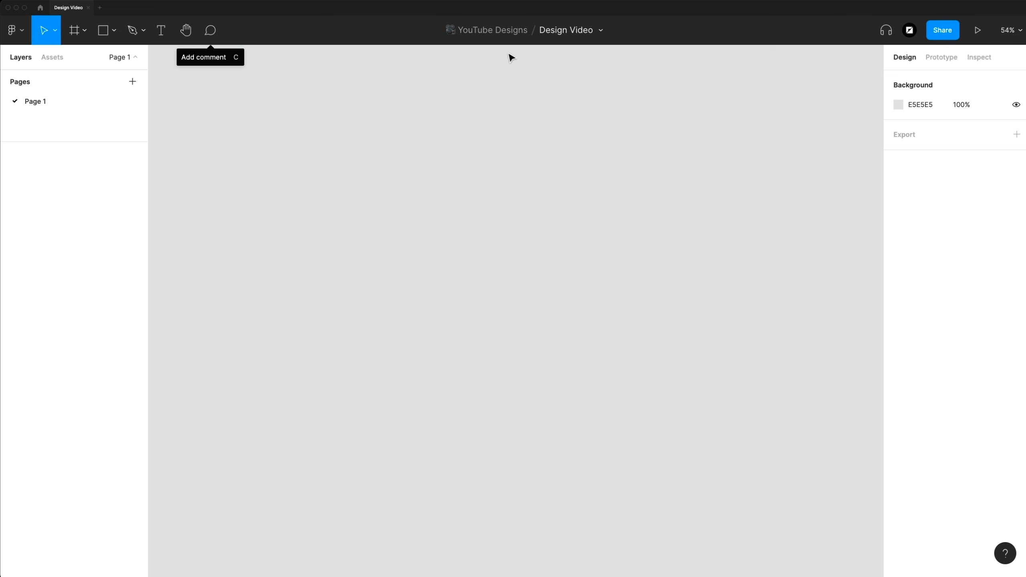
Open the file name for editing and view the projects available for moving the file, leaving both unchanged
{"action": "left_click", "coordinate": [563, 31]}
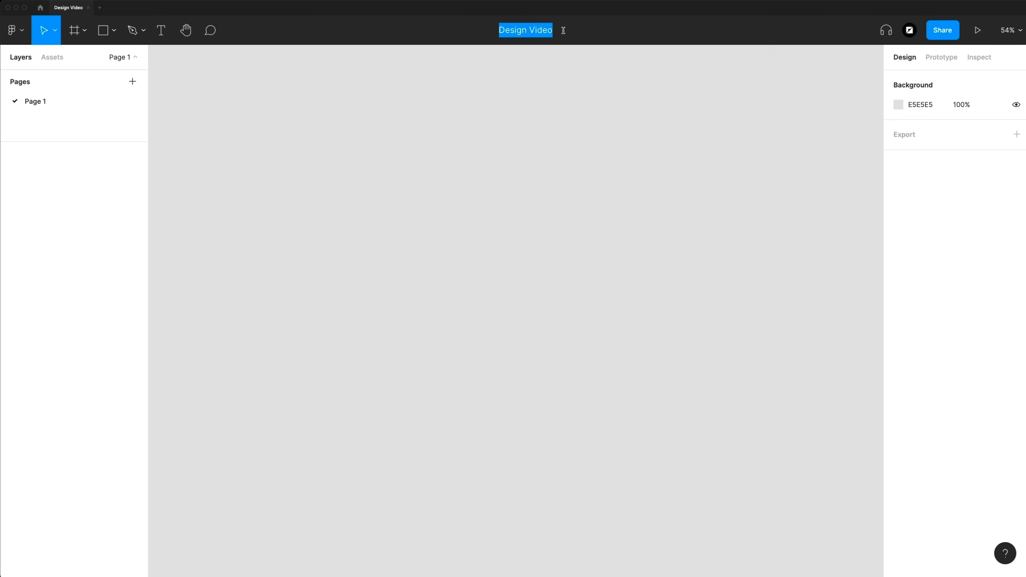
{"action": "left_click", "coordinate": [562, 96]}
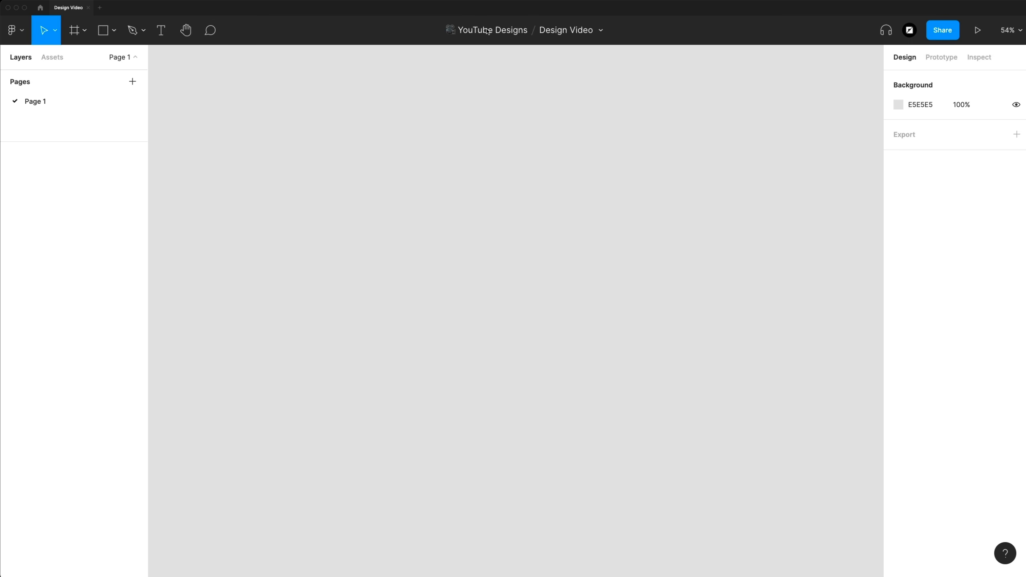
{"action": "left_click", "coordinate": [487, 31]}
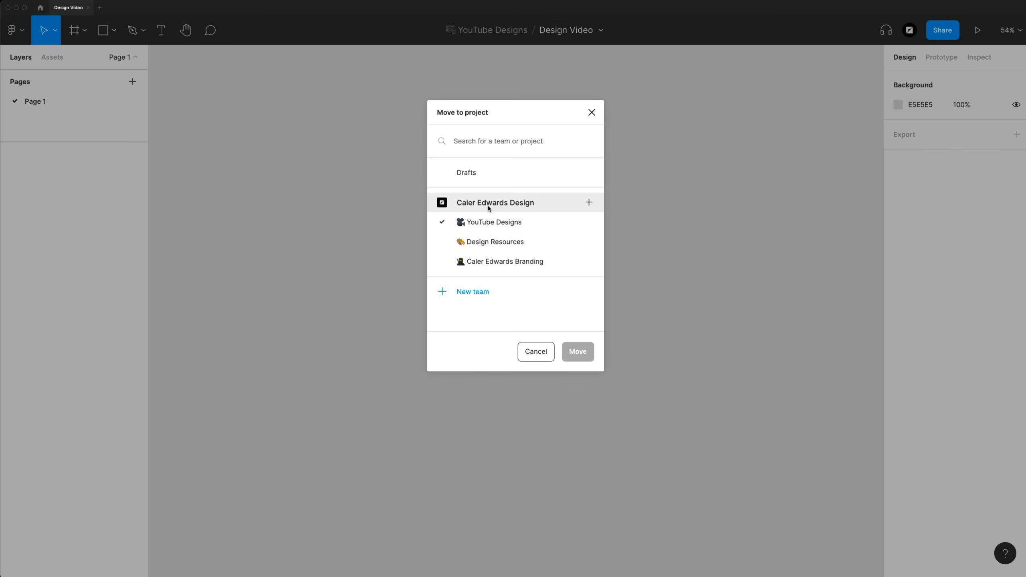
{"action": "left_click", "coordinate": [501, 242]}
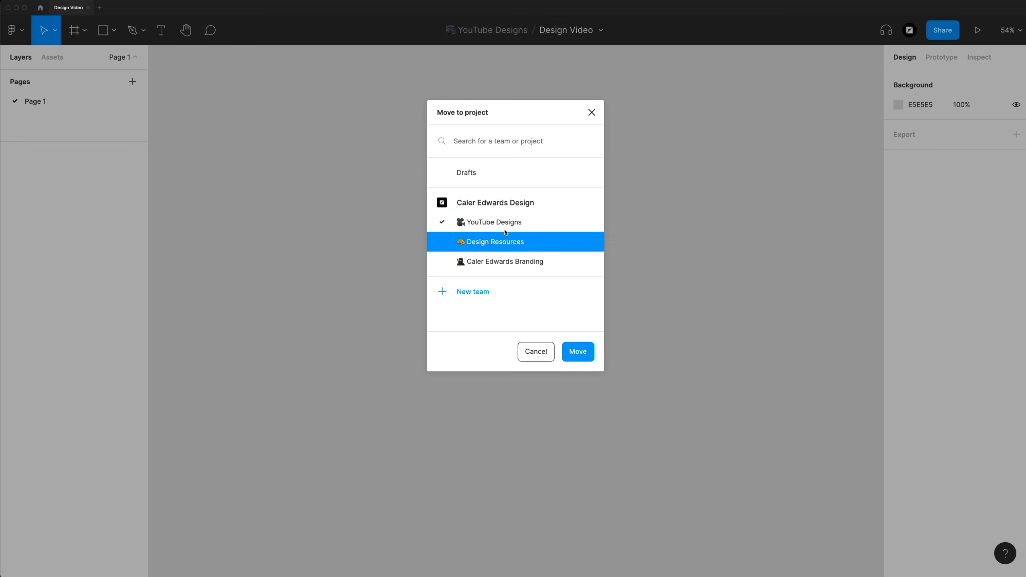
{"action": "left_click", "coordinate": [501, 223]}
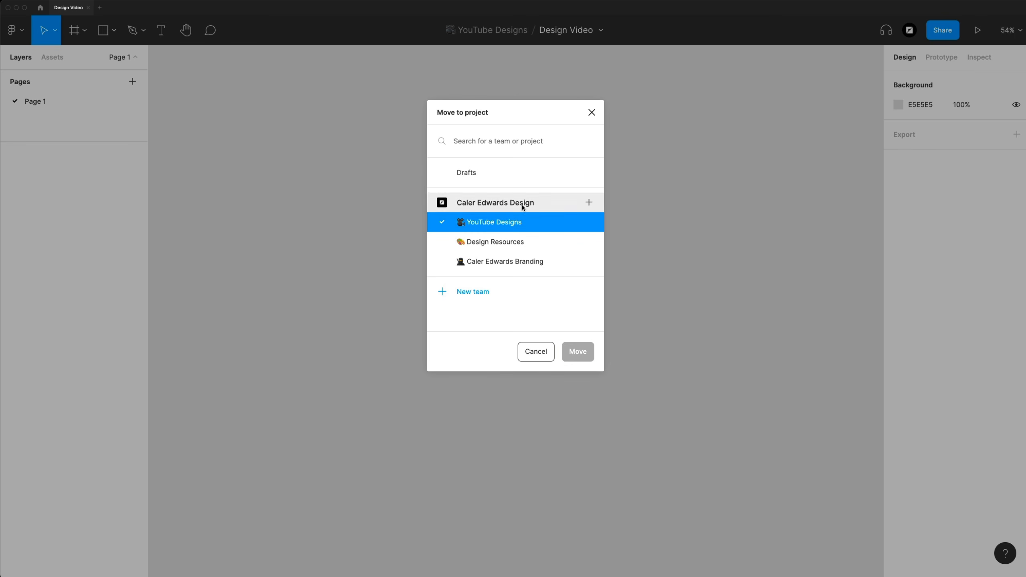
{"action": "left_click", "coordinate": [592, 112]}
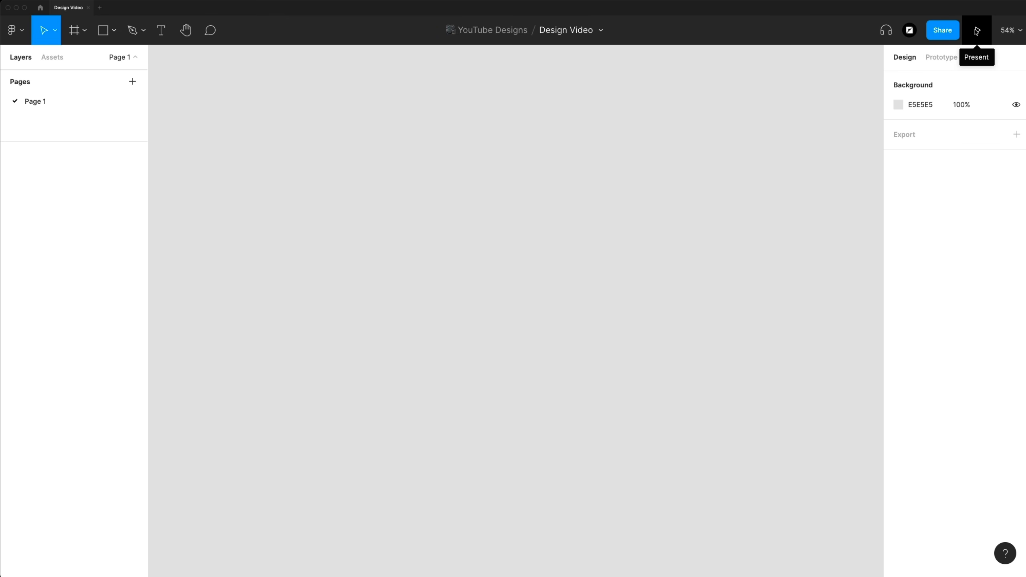
View the zoom and display options, including pixel grid, layout grids and rulers
{"action": "left_click", "coordinate": [1021, 35]}
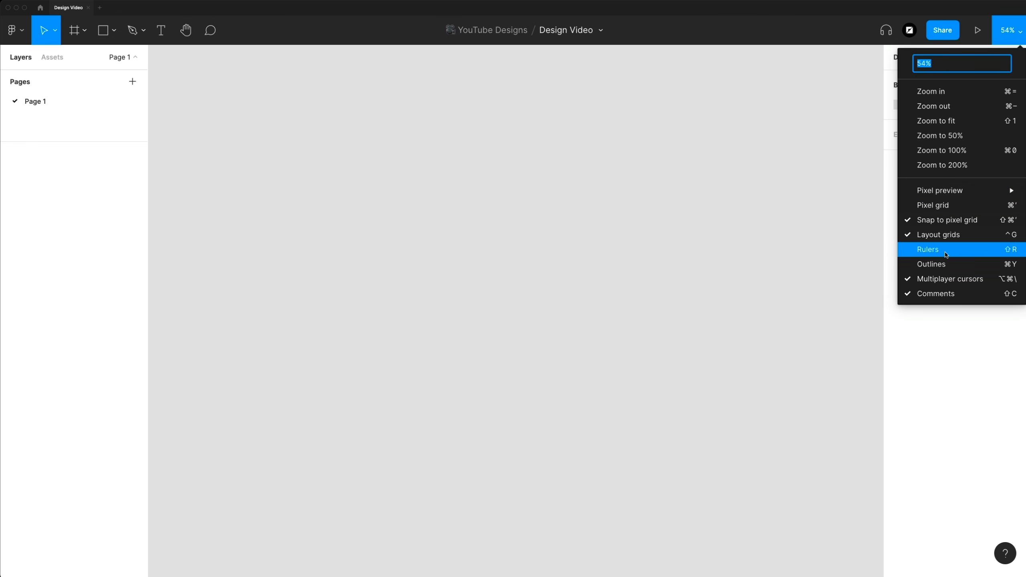
{"action": "left_click", "coordinate": [1020, 31]}
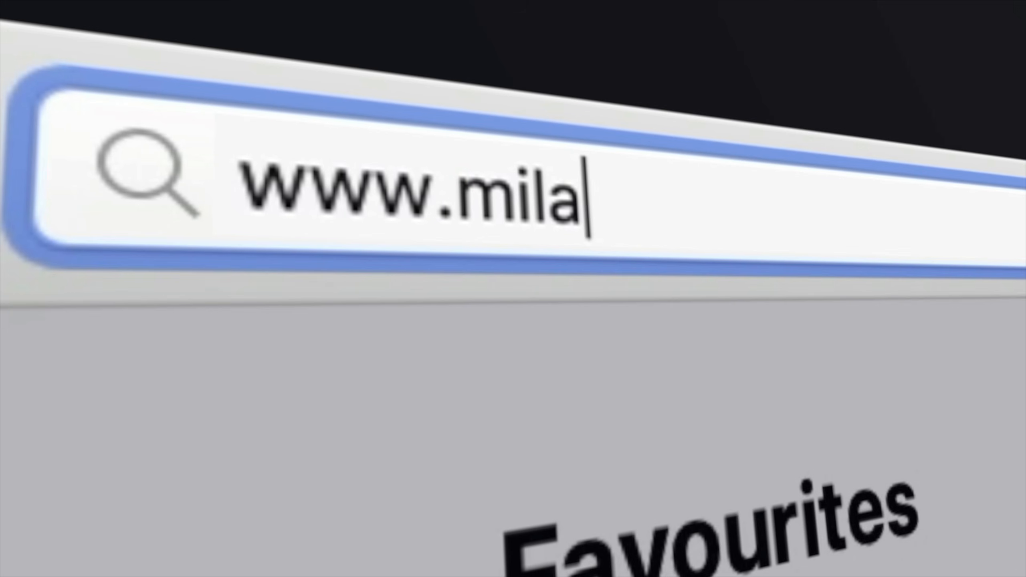
{"action": "type", "text": "note.co"}
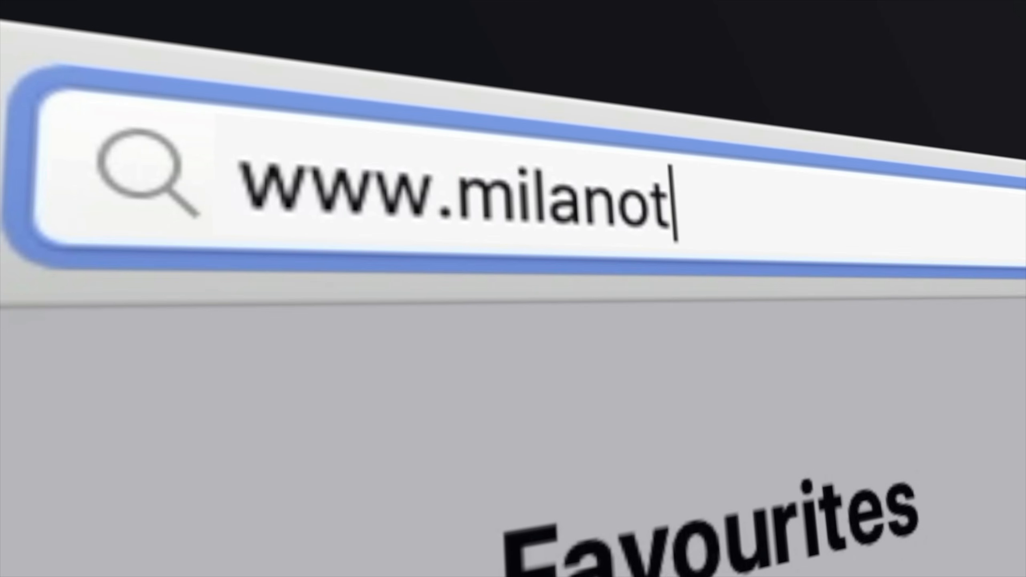
{"action": "type", "text": "m"}
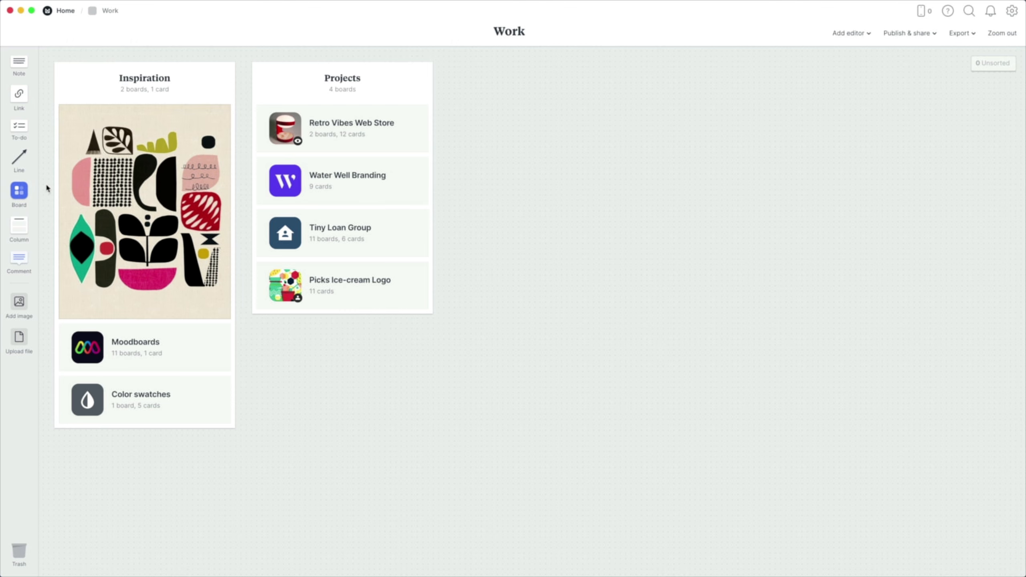
{"action": "left_click_drag", "start_coordinate": [21, 190], "coordinate": [510, 225]}
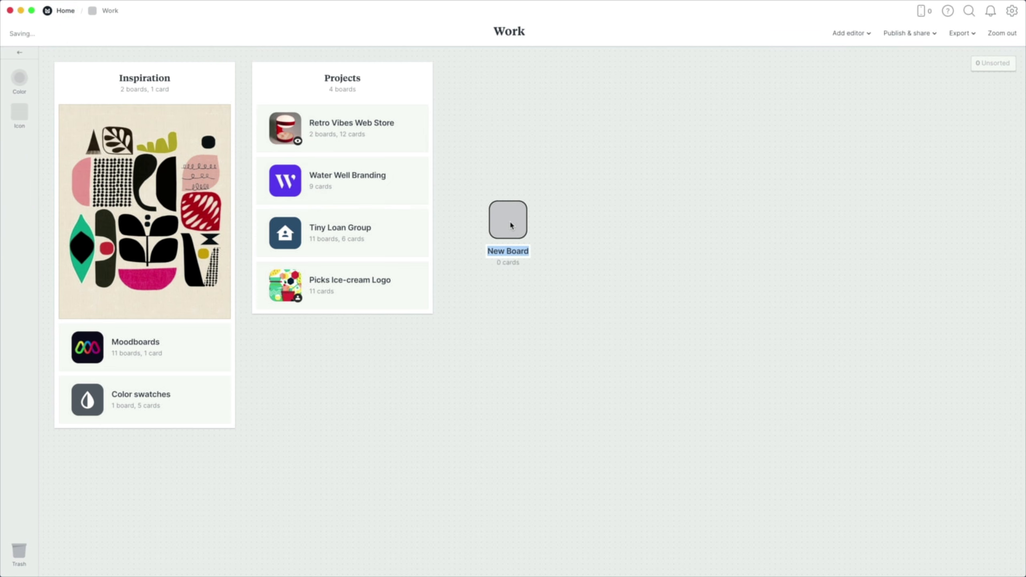
{"action": "type", "text": "Insert Market Lau"}
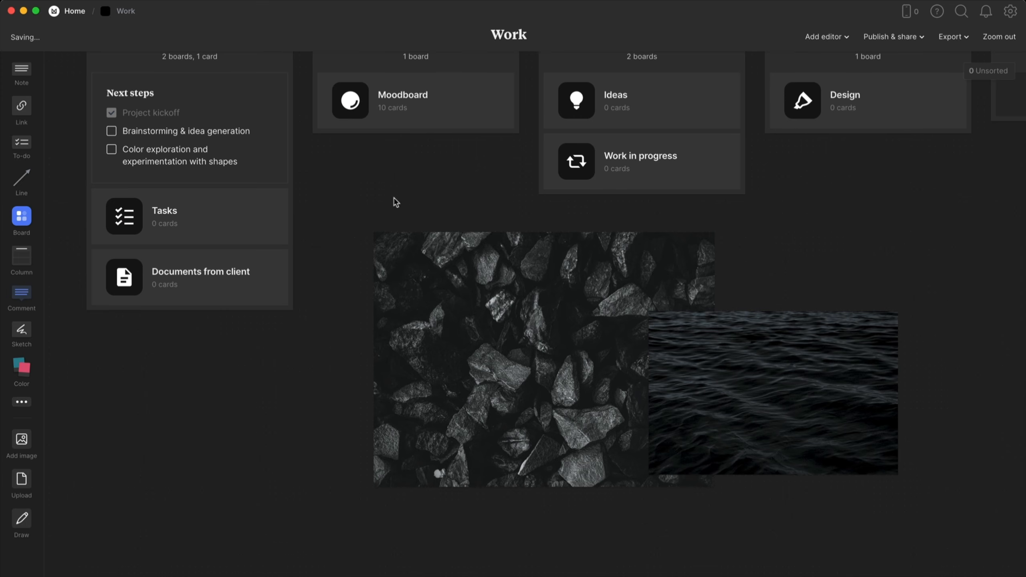
Add two notes above the rock image reading "Mockup Website v1" and "Meeting Friday"
{"action": "double_click", "coordinate": [395, 202]}
{"action": "type", "text": "Mockup Website v1"}
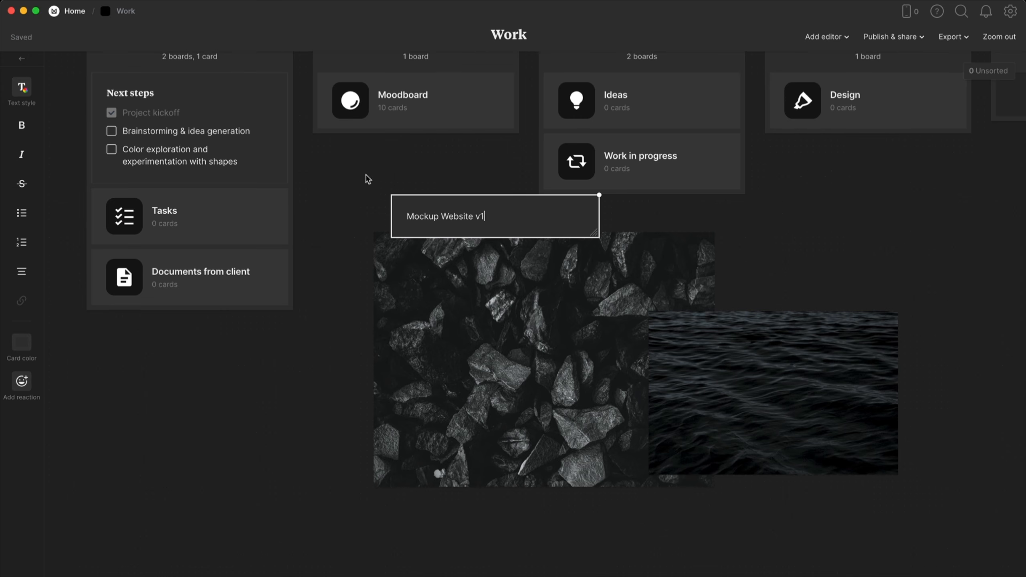
{"action": "double_click", "coordinate": [350, 282]}
{"action": "type", "text": "Meeting Friday"}
{"action": "left_click", "coordinate": [312, 262]}
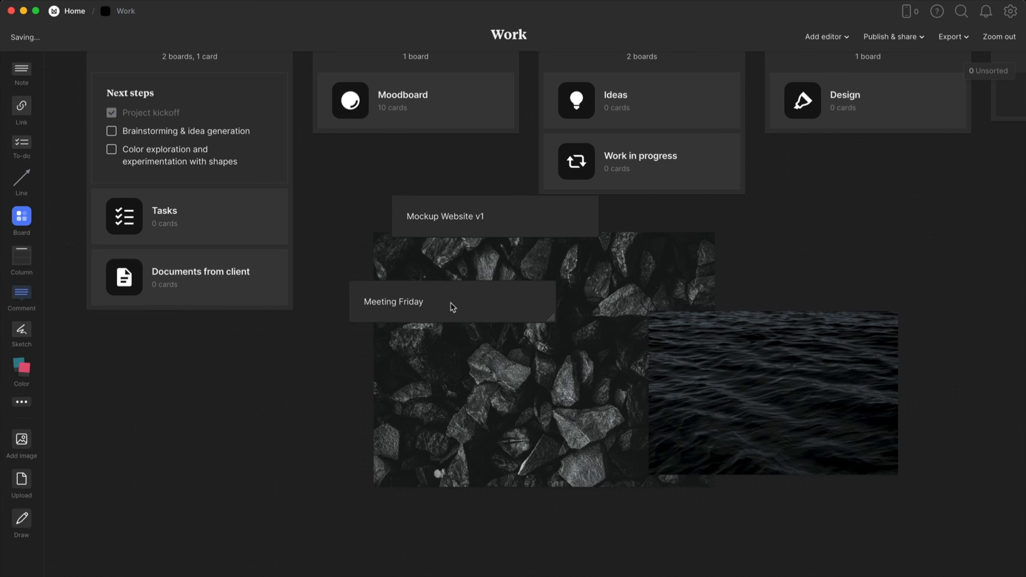
Group the two notes into a column titled "ToDo" and place it below the Next steps column
{"action": "left_click", "coordinate": [451, 304]}
{"action": "left_click", "coordinate": [501, 223], "text": "shift"}
{"action": "key", "text": "super+g"}
{"action": "type", "text": "ToDo"}
{"action": "left_click_drag", "start_coordinate": [415, 178], "coordinate": [132, 323]}
Add the task "Finish Moodboard" at the end of the Next steps list
{"action": "left_click", "coordinate": [236, 161]}
{"action": "key", "text": "Return"}
{"action": "type", "text": "Finish Moodb"}
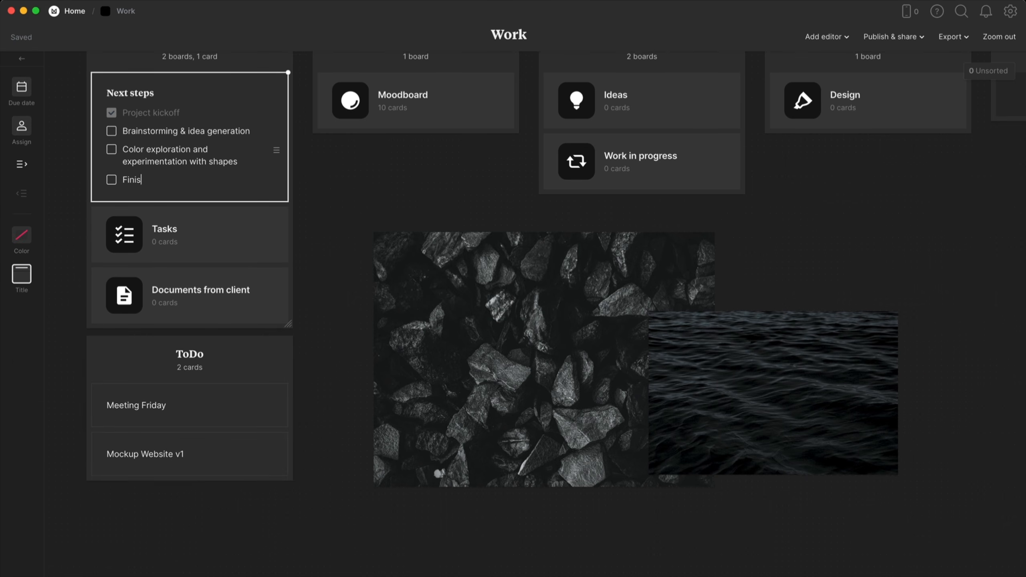
{"action": "type", "text": "oard"}
Add a board named "Creative Brief" and move it into the column that holds Tasks
{"action": "left_click", "coordinate": [373, 179]}
{"action": "type", "text": "bCreative Brief"}
{"action": "left_click", "coordinate": [422, 184]}
{"action": "left_click_drag", "start_coordinate": [372, 168], "coordinate": [126, 229]}
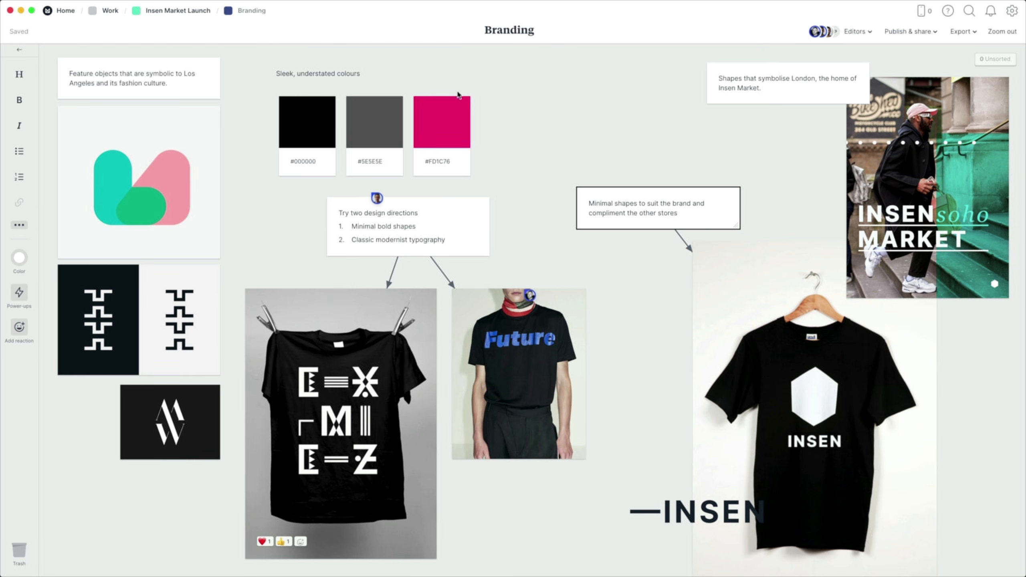
Add a note beside the pink swatch on the Branding board and enter a hex colour code beginning #2ea41
{"action": "left_click", "coordinate": [499, 104]}
{"action": "type", "text": "n"}
{"action": "type", "text": "#"}
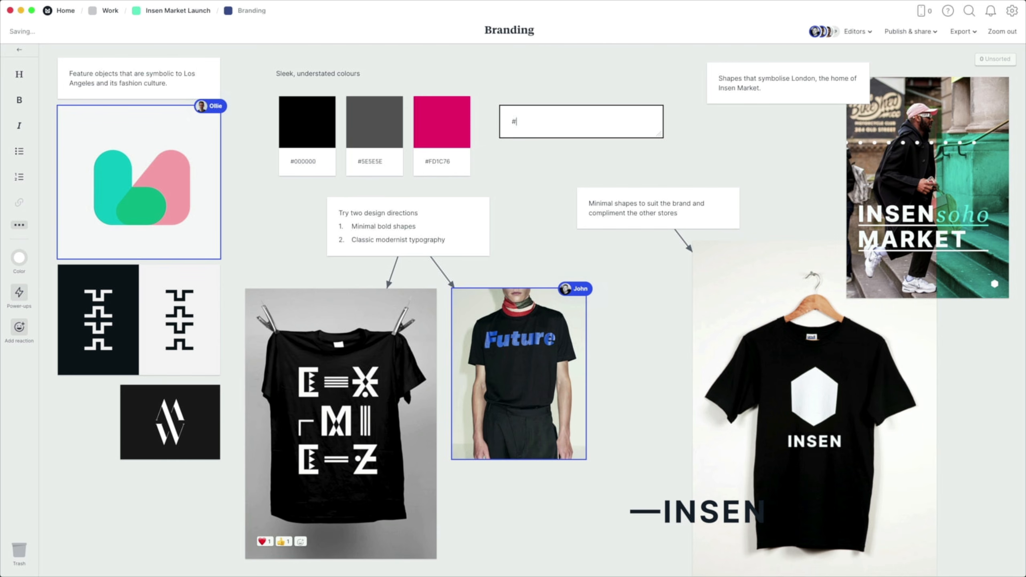
{"action": "type", "text": "2ea41"}
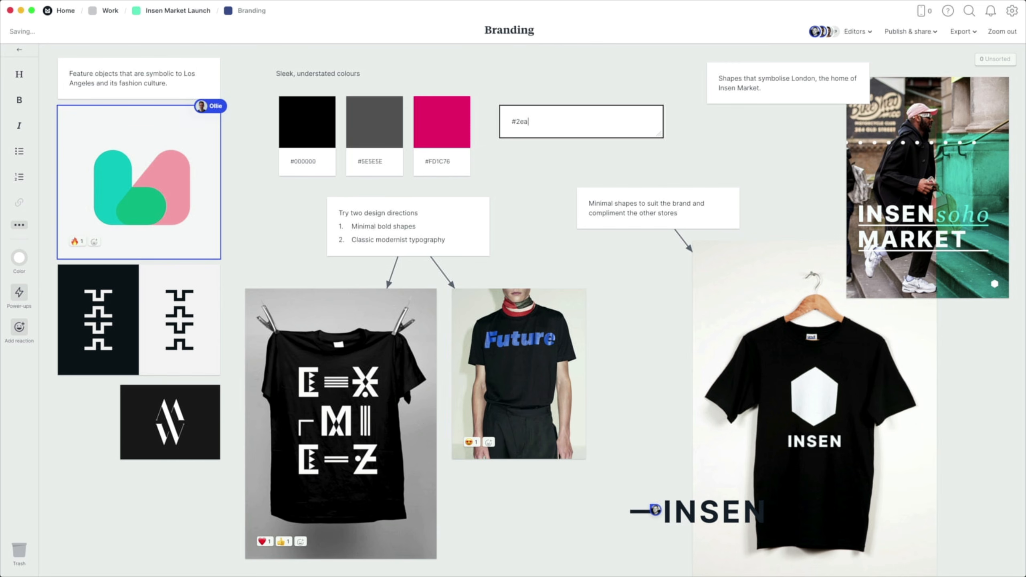
{"action": "key", "text": "Return"}
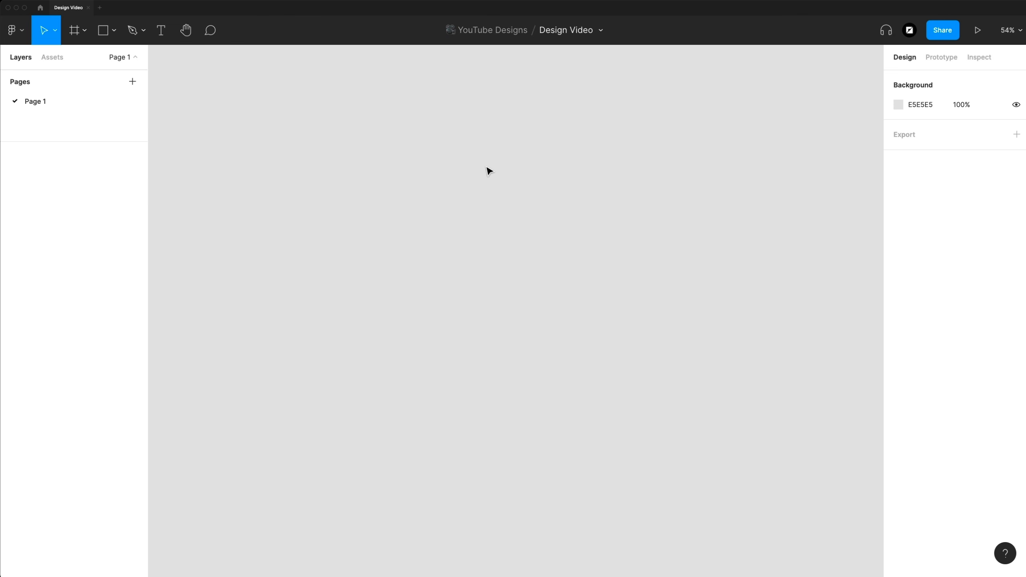
Switch to Figma and draw a rectangle of about 1142 × 803 on the empty canvas
{"action": "key", "text": "r"}
{"action": "mouse_move", "coordinate": [362, 114]}
{"action": "left_mouse_down"}
{"action": "mouse_move", "coordinate": [645, 334]}
{"action": "mouse_move", "coordinate": [740, 381]}
{"action": "left_mouse_up"}
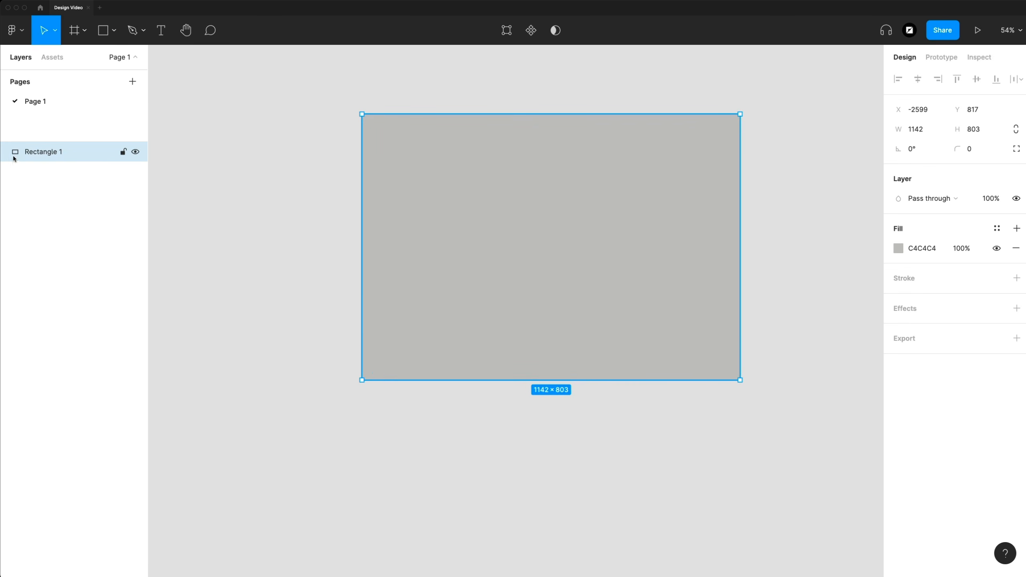
Open the rectangle layer's name for editing, and try out the layer's lock and visibility toggles
{"action": "double_click", "coordinate": [43, 153]}
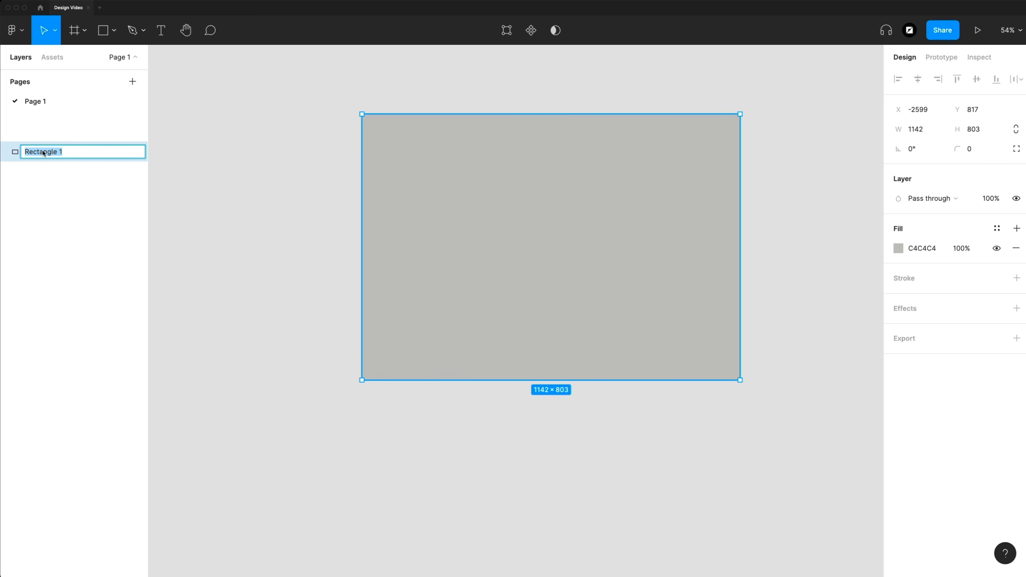
{"action": "left_click", "coordinate": [88, 203]}
{"action": "left_click", "coordinate": [124, 152]}
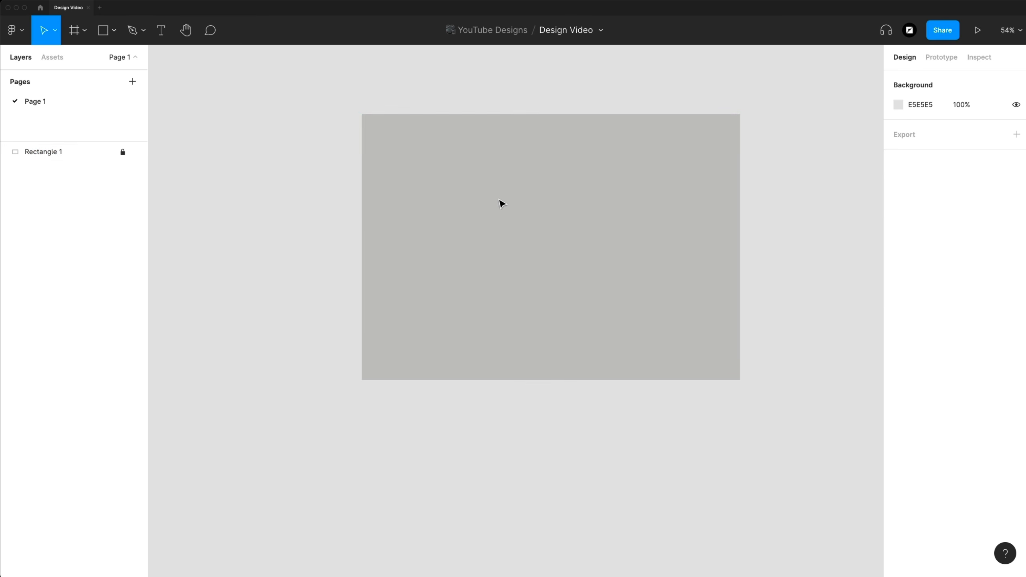
{"action": "left_click", "coordinate": [135, 153]}
{"action": "left_click", "coordinate": [135, 153]}
Draw a second, smaller rectangle overlapping the first one's left edge and group both rectangles
{"action": "key", "text": "r"}
{"action": "left_click_drag", "start_coordinate": [265, 162], "coordinate": [479, 356]}
{"action": "left_click_drag", "start_coordinate": [564, 415], "coordinate": [397, 282]}
{"action": "key", "text": "super+g"}
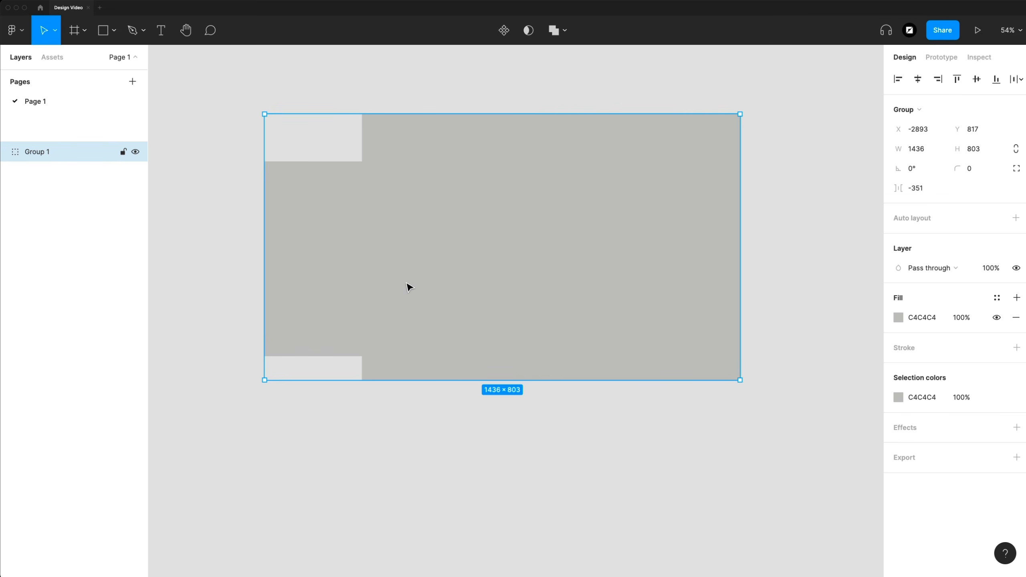
Move the group slightly right and down, and ungroup it into separate rectangle layers
{"action": "left_click", "coordinate": [7, 152]}
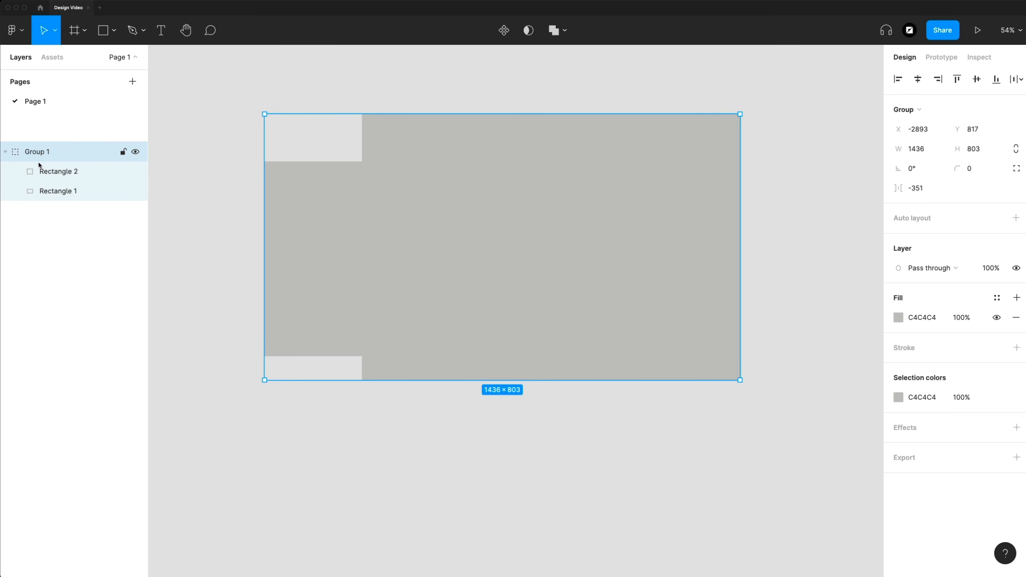
{"action": "left_click_drag", "start_coordinate": [363, 181], "coordinate": [411, 204]}
{"action": "key", "text": "shift+super+g"}
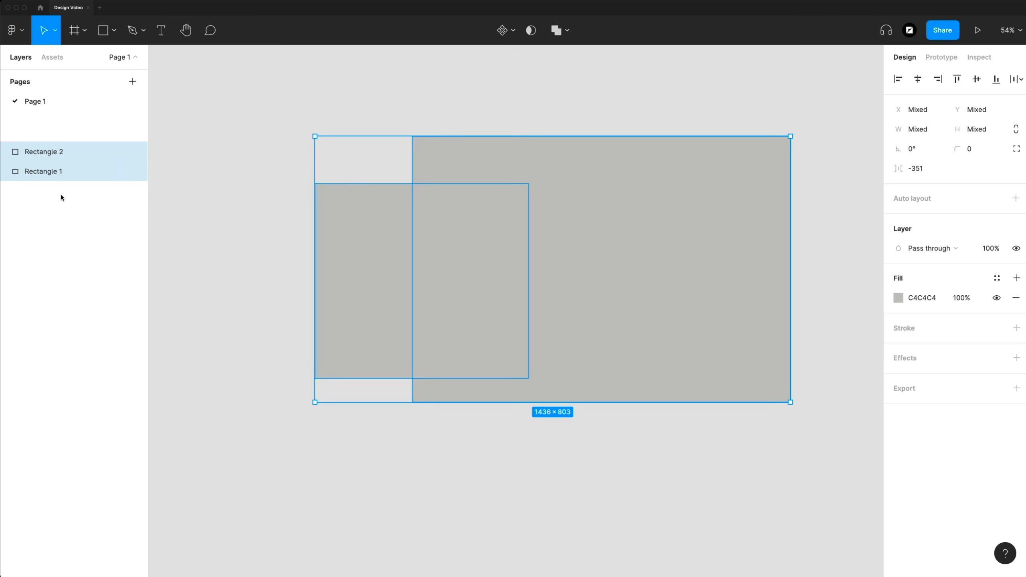
{"action": "left_click", "coordinate": [60, 194]}
{"action": "mouse_move", "coordinate": [50, 169]}
{"action": "left_mouse_down"}
{"action": "mouse_move", "coordinate": [62, 151]}
{"action": "mouse_move", "coordinate": [51, 161]}
{"action": "mouse_move", "coordinate": [64, 173]}
{"action": "left_mouse_up"}
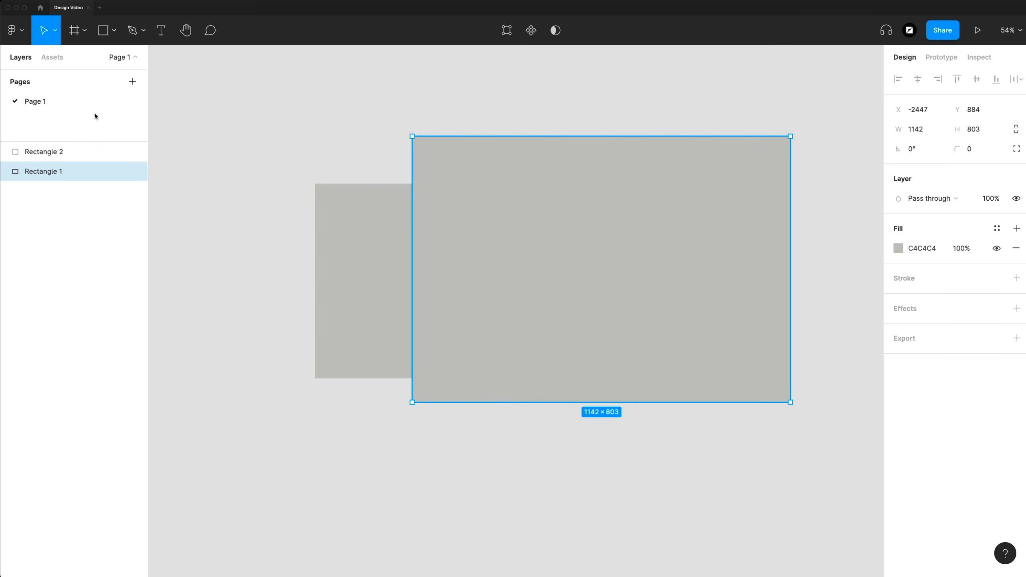
Add a second page to the file and delete it again
{"action": "left_click", "coordinate": [136, 59]}
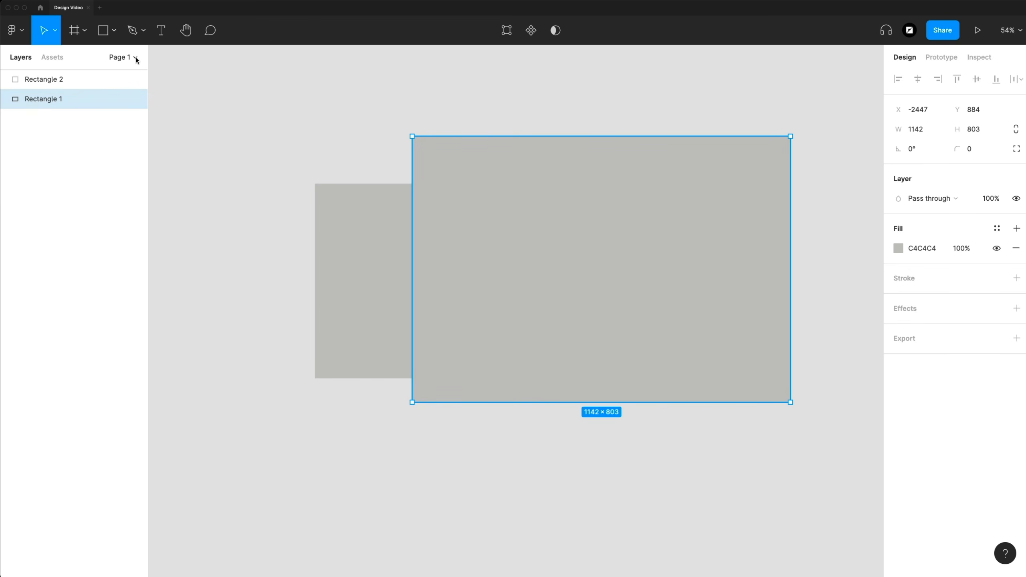
{"action": "left_click", "coordinate": [135, 59]}
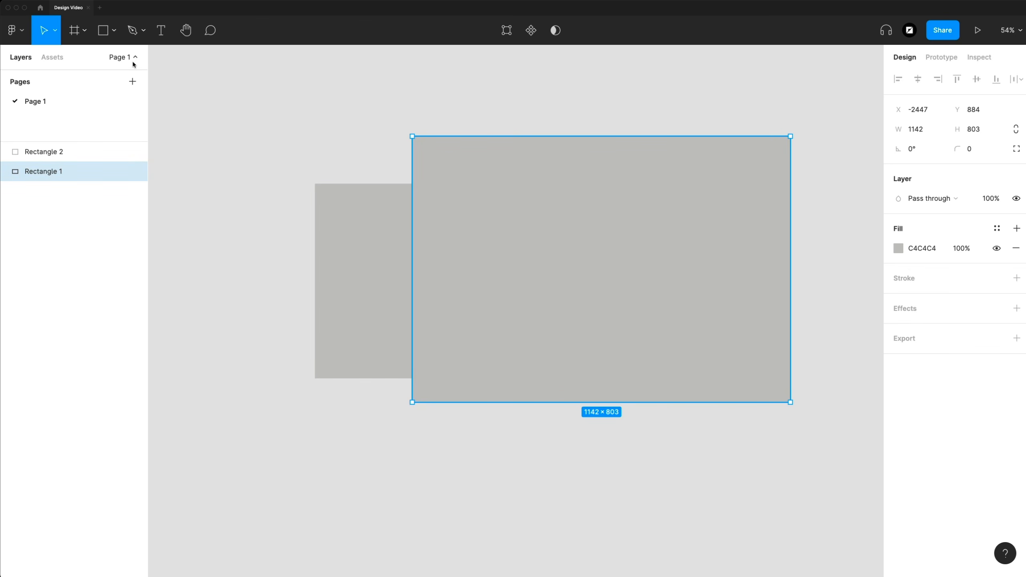
{"action": "left_click", "coordinate": [133, 82]}
{"action": "left_click", "coordinate": [559, 194]}
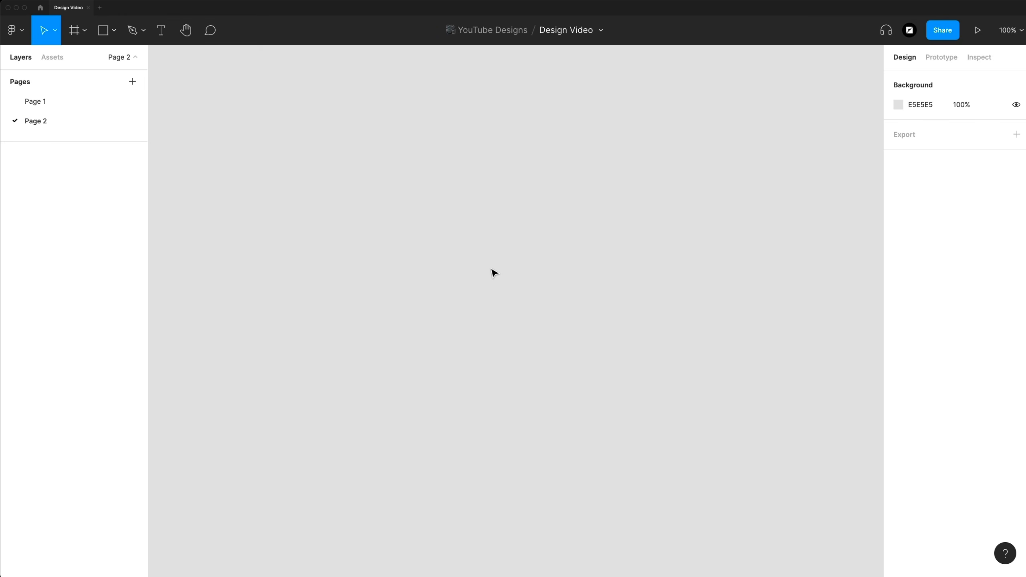
{"action": "right_click", "coordinate": [89, 121]}
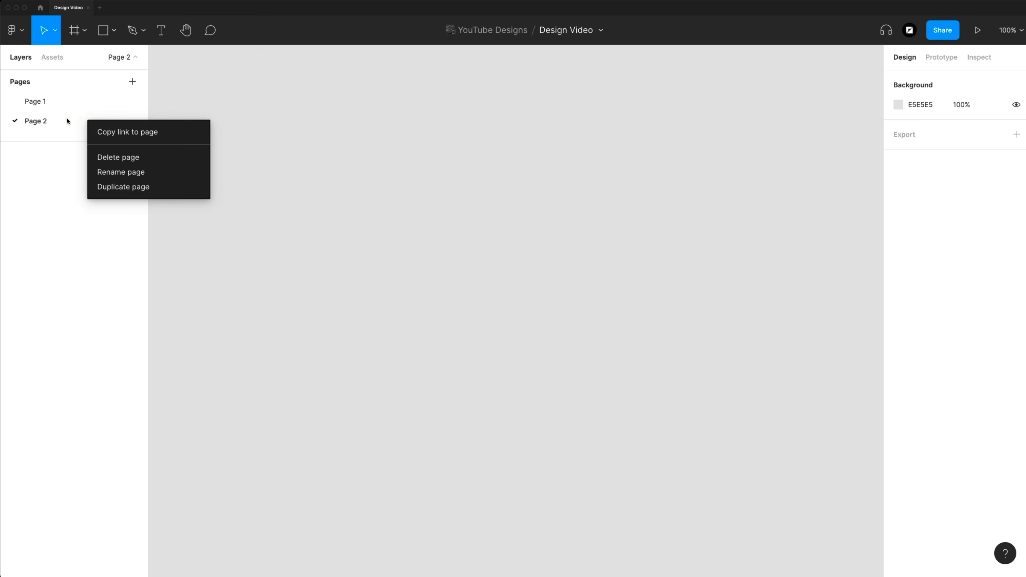
{"action": "left_click", "coordinate": [118, 157]}
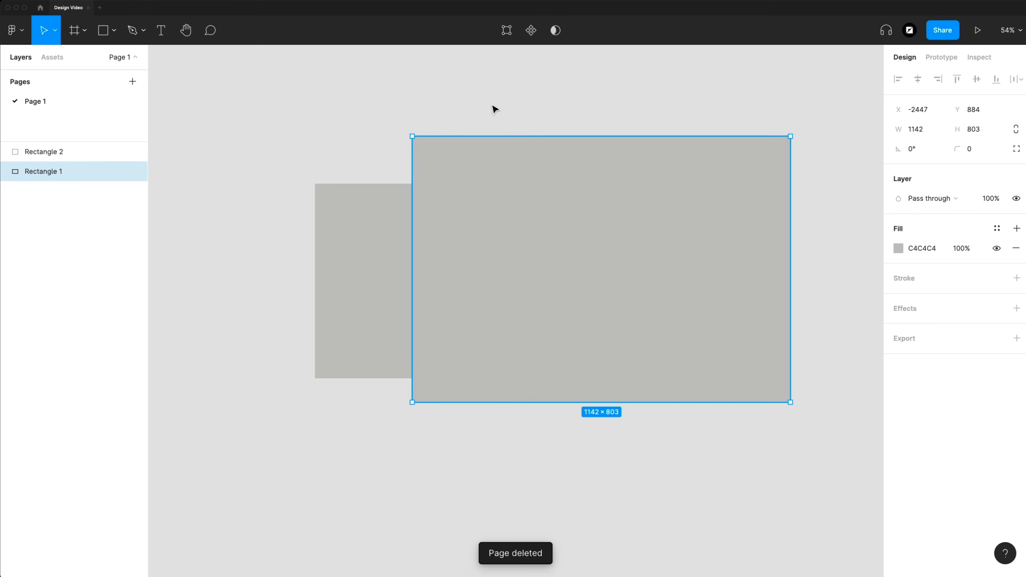
{"action": "left_click", "coordinate": [498, 107]}
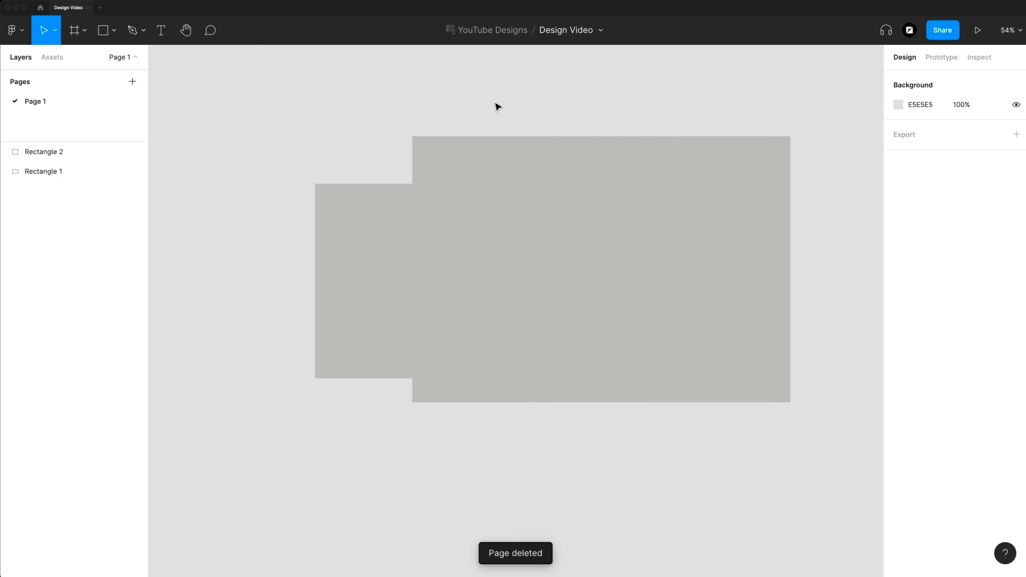
Show the file's assets and turn the larger rectangle into a component
{"action": "left_click", "coordinate": [61, 58]}
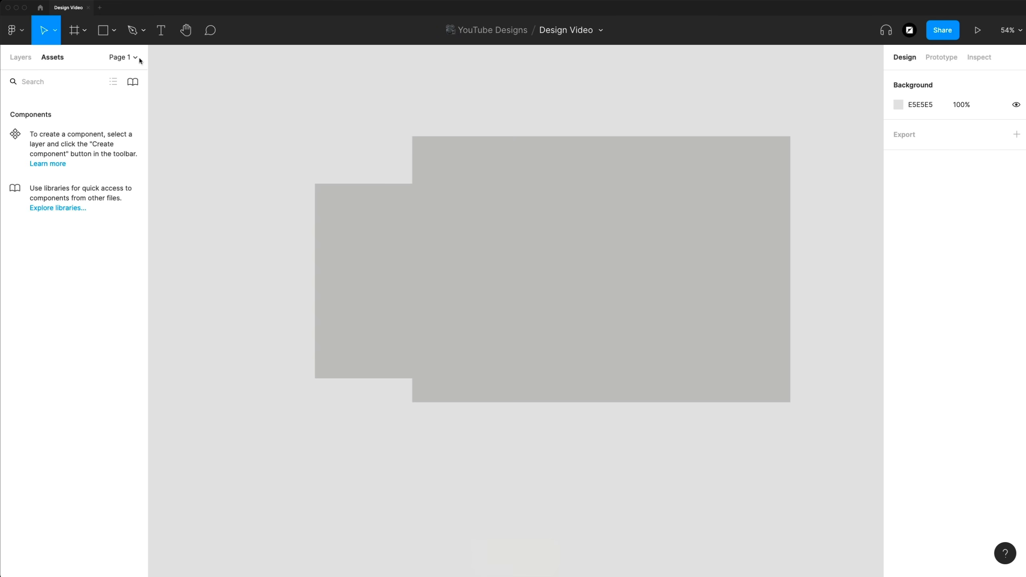
{"action": "left_click", "coordinate": [458, 170]}
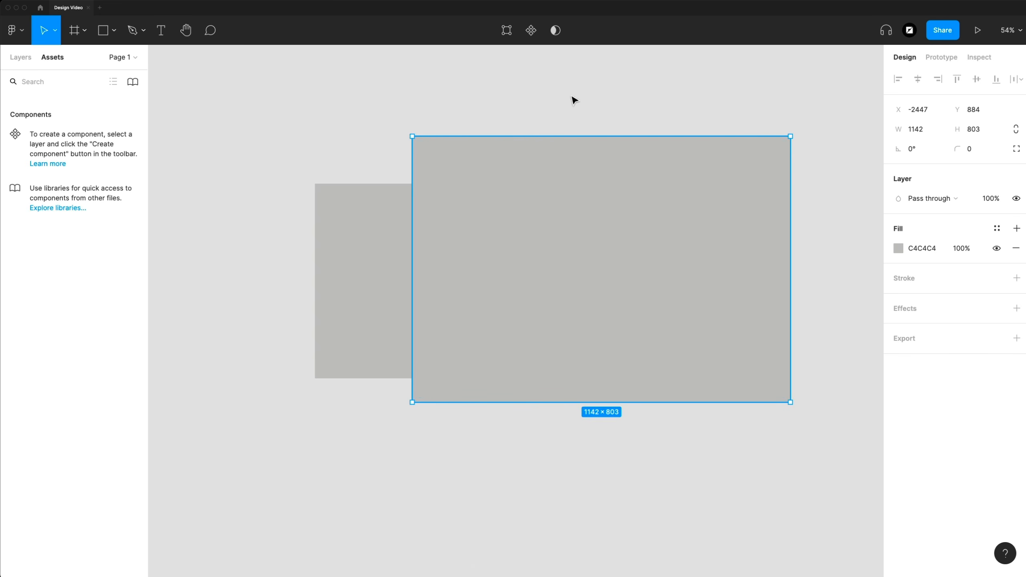
{"action": "left_click", "coordinate": [530, 30]}
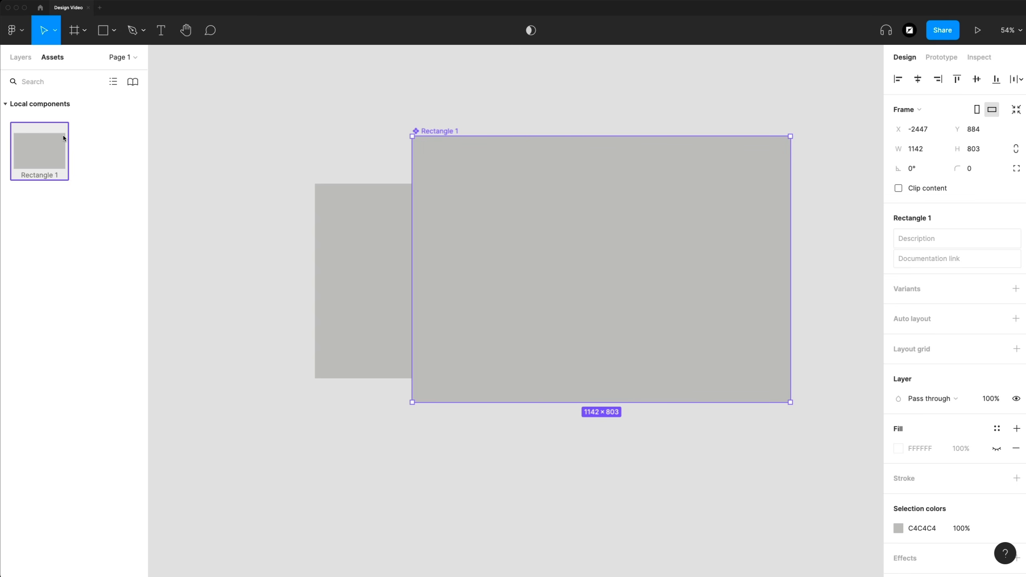
Open the file's libraries, examine the team library's shared styles, and toggle that library's enabled state
{"action": "left_click", "coordinate": [134, 84]}
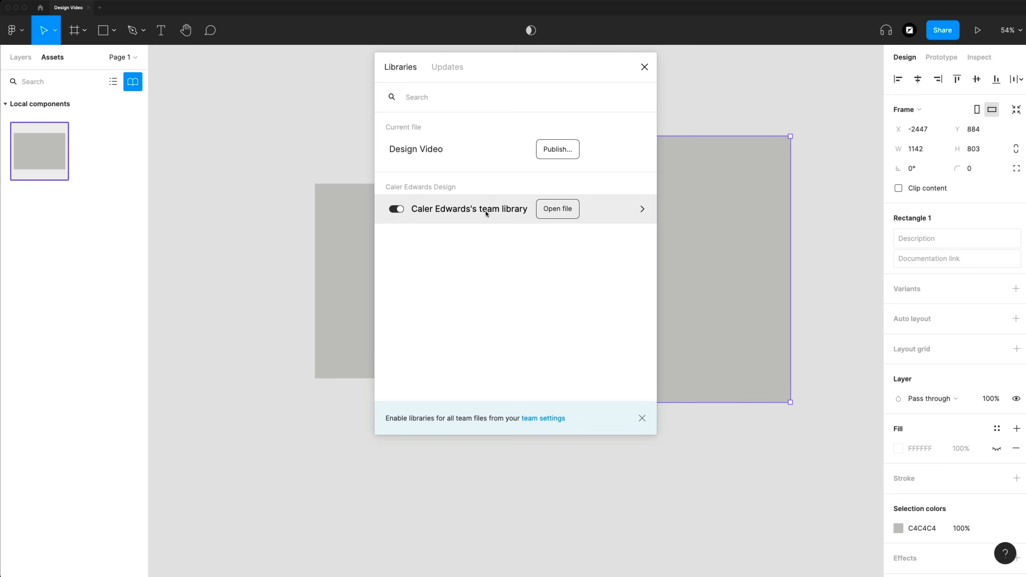
{"action": "left_click", "coordinate": [602, 210]}
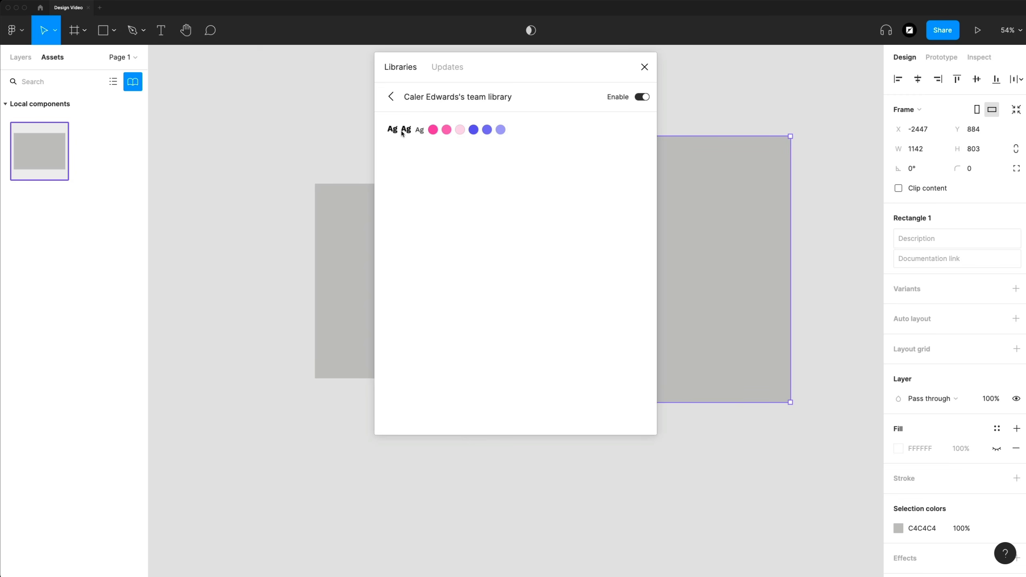
{"action": "left_click", "coordinate": [391, 97]}
{"action": "left_click", "coordinate": [396, 209]}
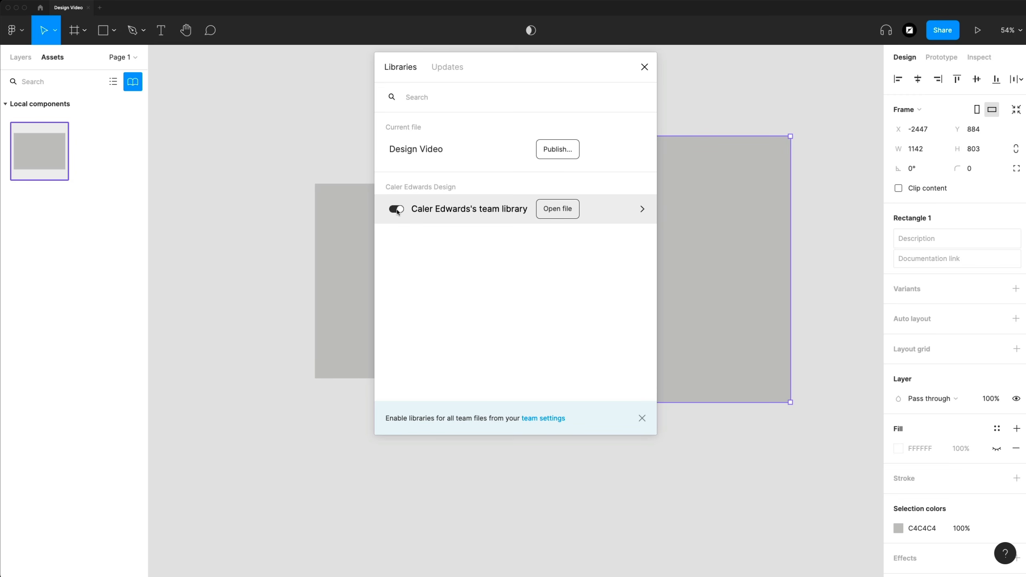
{"action": "left_click", "coordinate": [395, 207]}
{"action": "left_click", "coordinate": [394, 206]}
{"action": "left_click", "coordinate": [644, 66]}
Move the larger rectangle component slightly right and up, and show the library color styles available for its fill
{"action": "left_click_drag", "start_coordinate": [702, 260], "coordinate": [704, 250]}
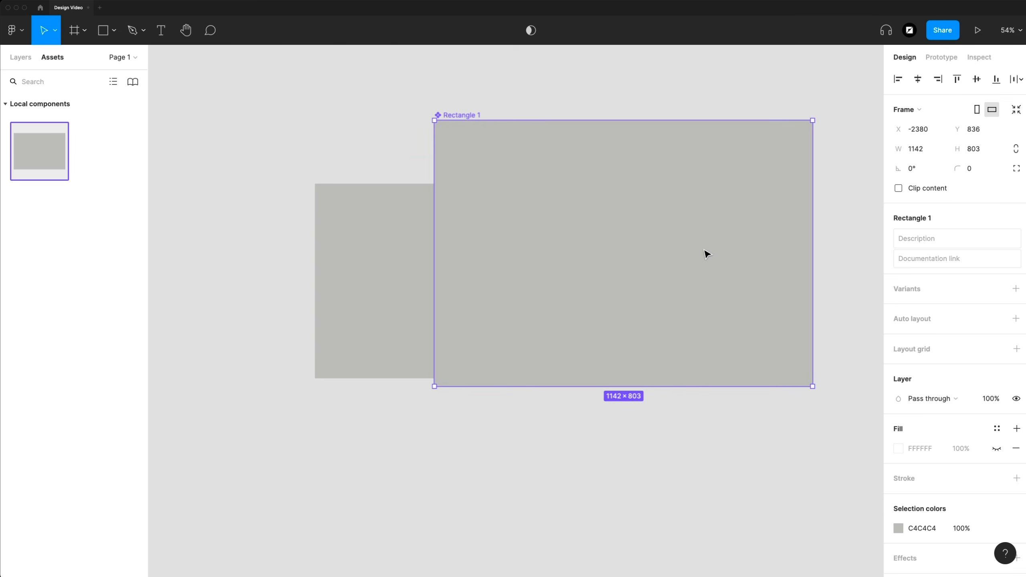
{"action": "left_click", "coordinate": [997, 429]}
{"action": "scroll", "coordinate": [937, 428], "scroll_direction": "down", "scroll_amount": 1}
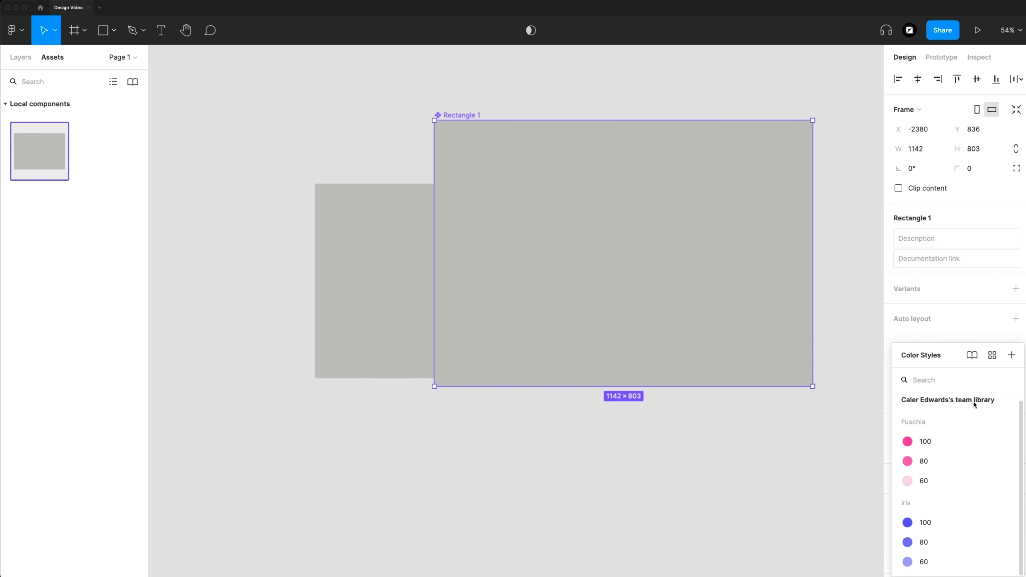
{"action": "left_click", "coordinate": [853, 334]}
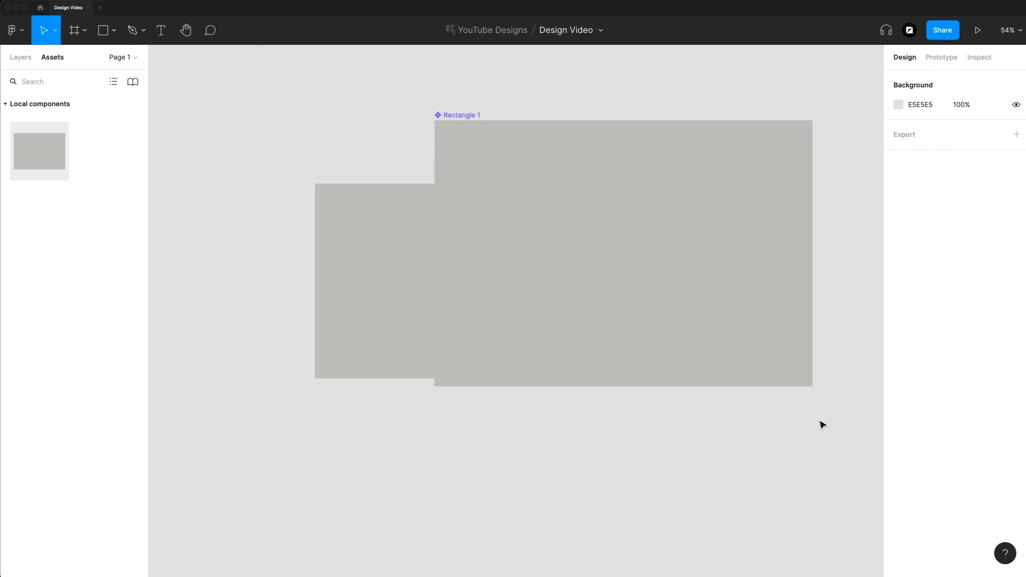
{"action": "left_click_drag", "start_coordinate": [813, 429], "coordinate": [434, 200]}
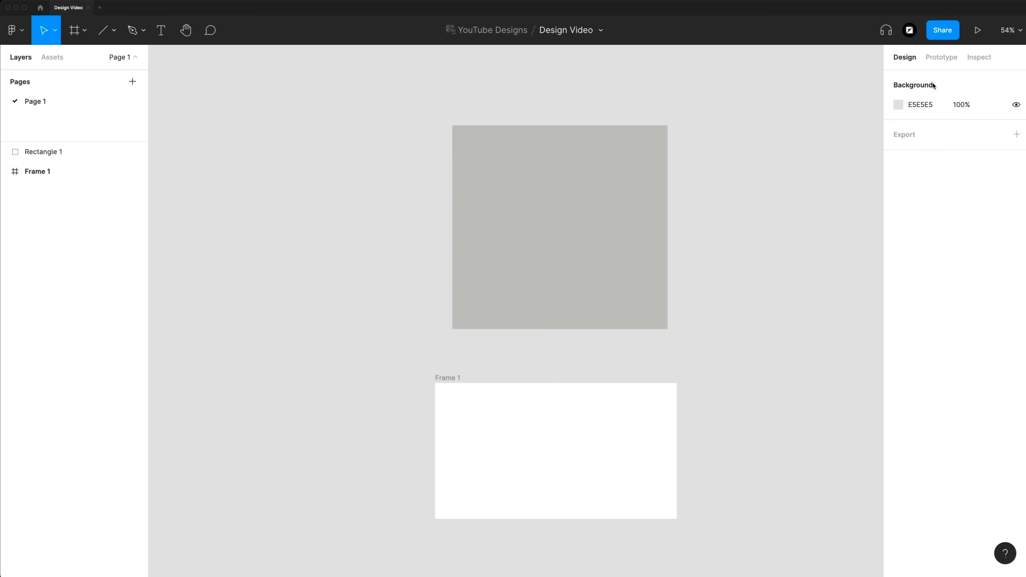
Change the canvas background to dark gray 737373, and undo that change
{"action": "left_click", "coordinate": [898, 104]}
{"action": "left_click_drag", "start_coordinate": [780, 160], "coordinate": [724, 211]}
{"action": "left_click", "coordinate": [871, 107]}
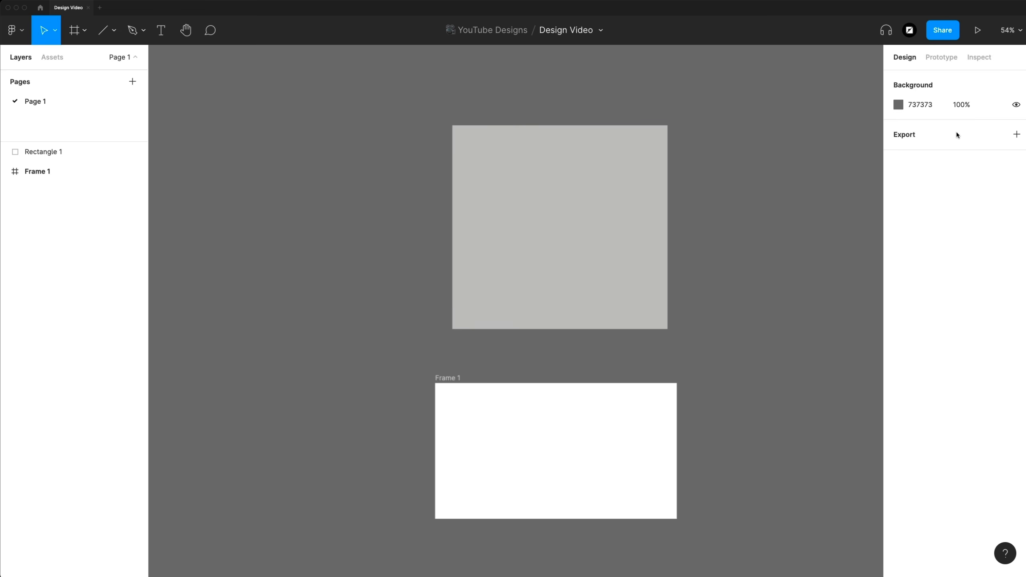
{"action": "key", "text": "super+z"}
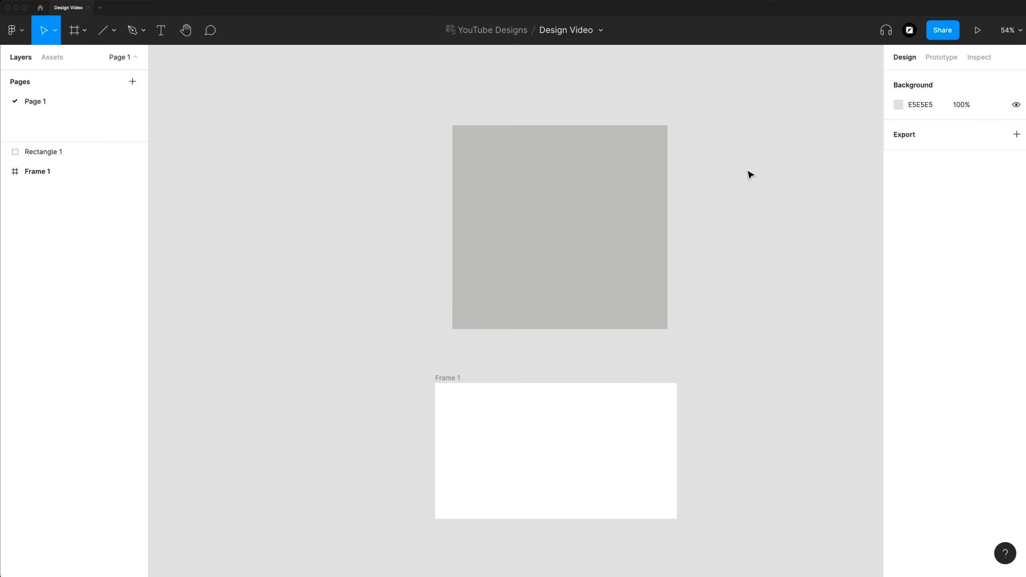
Examine the design properties of the gray rectangle and Frame 1, and show the prototype settings
{"action": "left_click", "coordinate": [614, 186]}
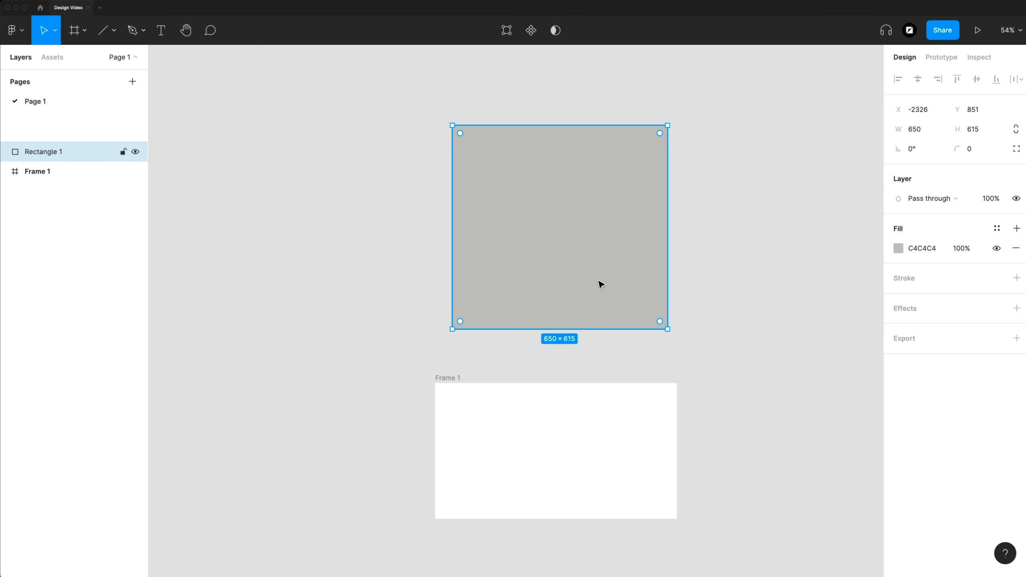
{"action": "left_click", "coordinate": [602, 412]}
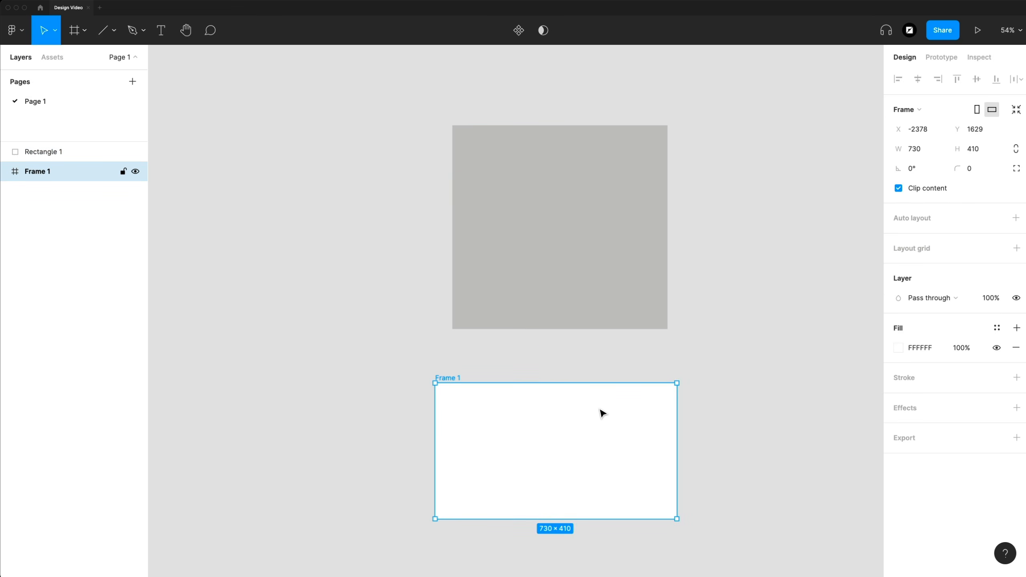
{"action": "left_click", "coordinate": [932, 58]}
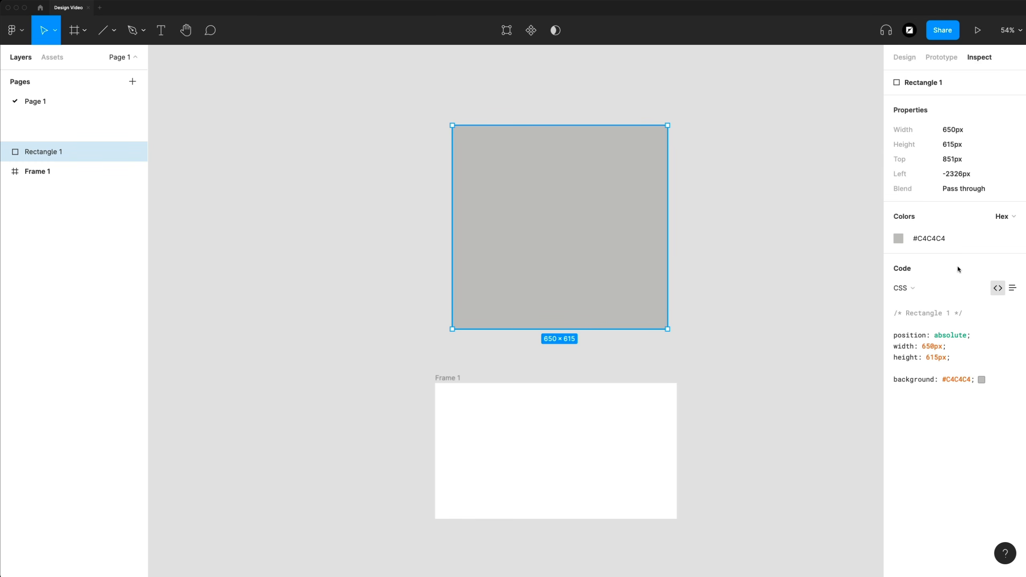
View the rectangle's inspect code as Android, and switch the code format back to CSS
{"action": "left_click", "coordinate": [921, 290]}
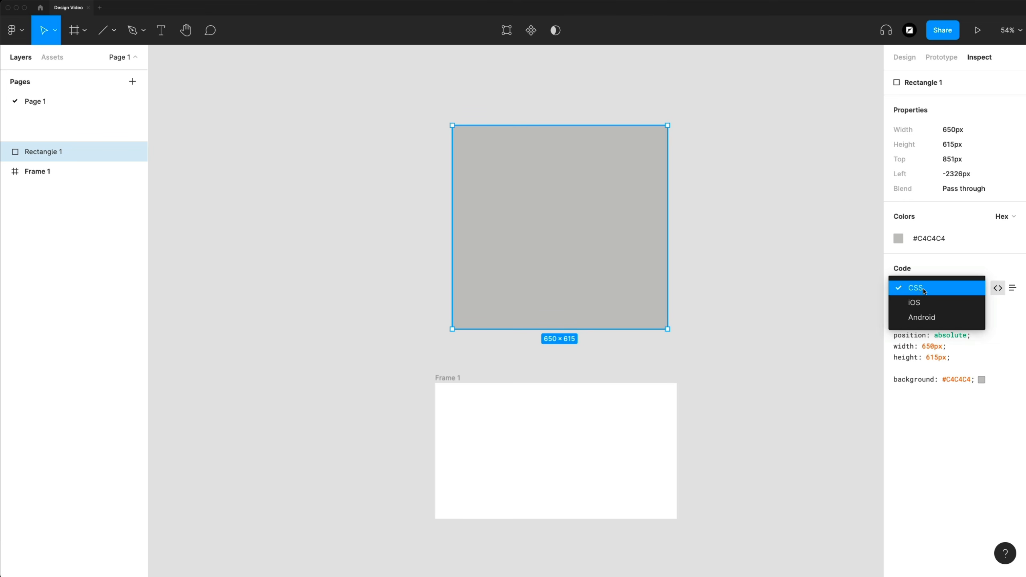
{"action": "left_click", "coordinate": [936, 315]}
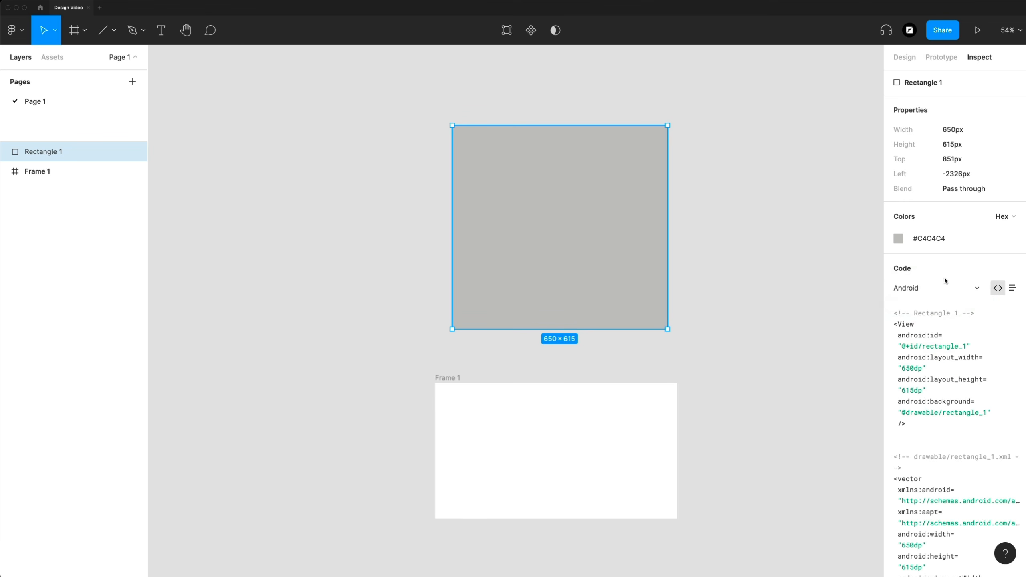
{"action": "left_click", "coordinate": [950, 286]}
{"action": "left_click", "coordinate": [960, 261]}
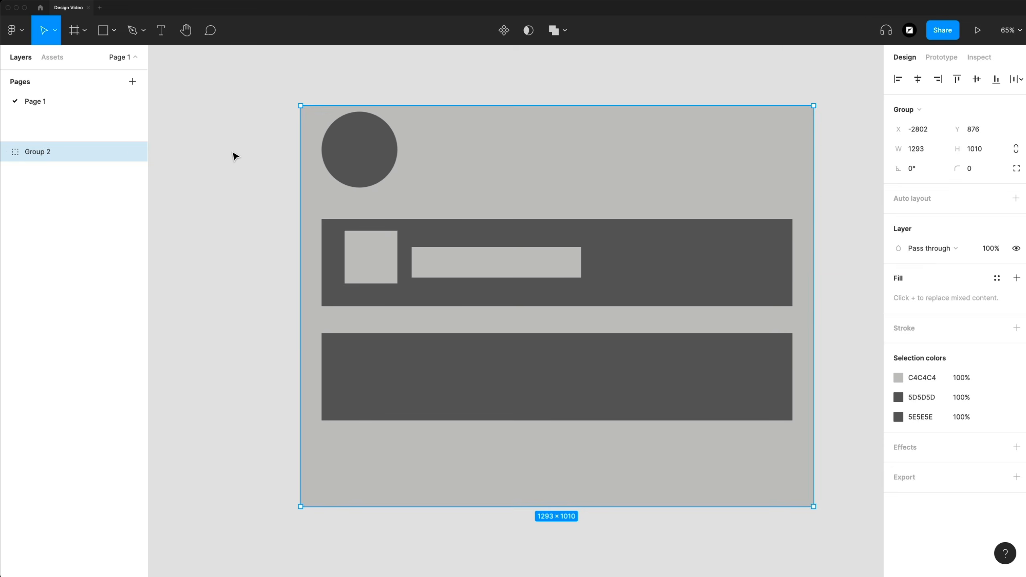
Deselect the mockup group and examine it at different positions and magnifications on the canvas
{"action": "left_click", "coordinate": [250, 157]}
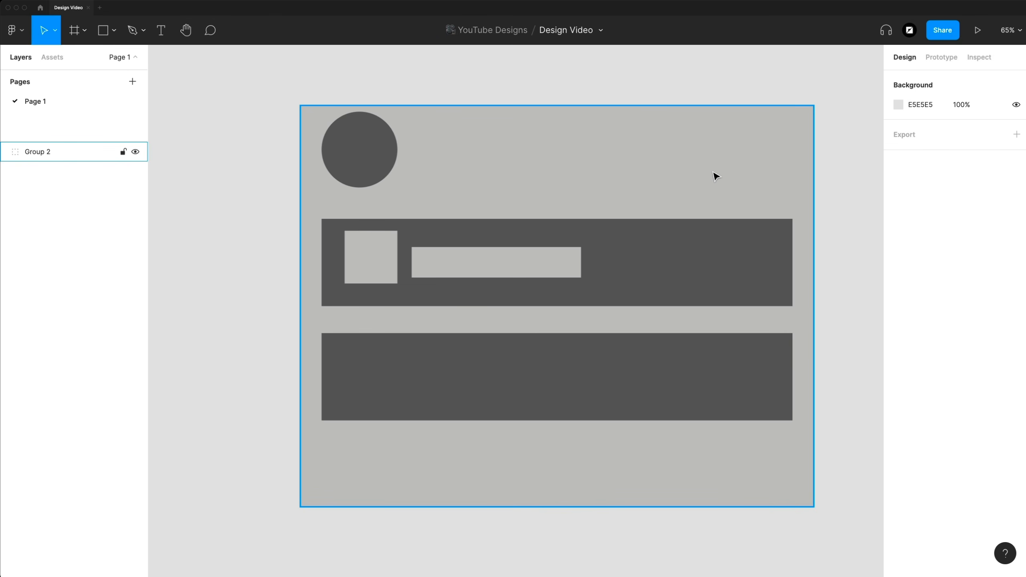
{"action": "scroll", "coordinate": [715, 176], "scroll_direction": "up", "scroll_amount": 5}
{"action": "scroll", "coordinate": [715, 176], "scroll_direction": "down", "scroll_amount": 7}
{"action": "scroll", "coordinate": [715, 176], "scroll_direction": "up", "scroll_amount": 5}
{"action": "scroll", "coordinate": [715, 176], "scroll_direction": "up", "scroll_amount": 5}
{"action": "scroll", "coordinate": [715, 176], "scroll_direction": "down", "scroll_amount": 7}
{"action": "scroll", "coordinate": [715, 176], "scroll_direction": "right", "scroll_amount": 2}
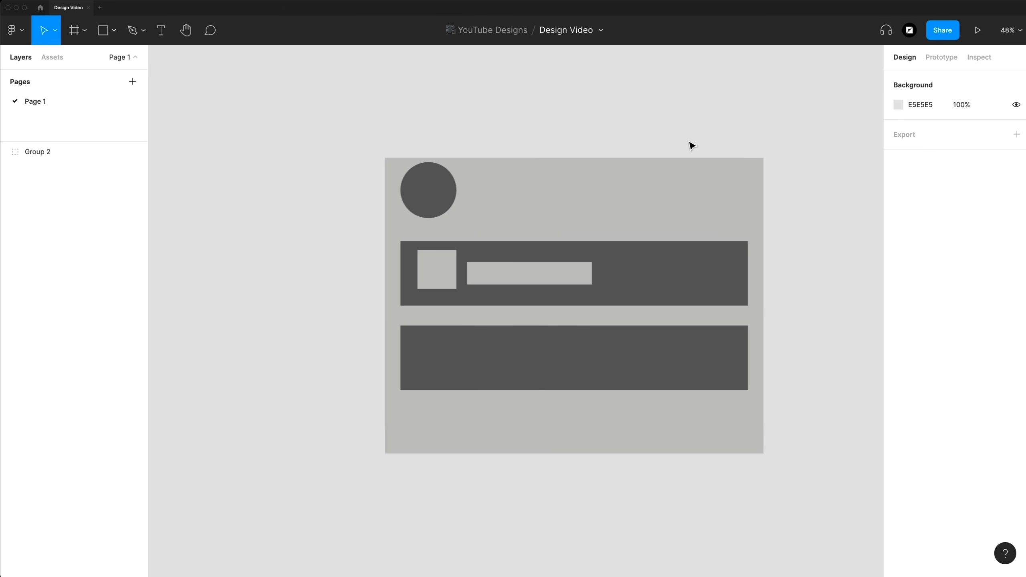
Zoom to an area enclosing the whole mockup, pan across it, and try the Hand tool before returning to the Move tool
{"action": "key", "text": "z"}
{"action": "left_click_drag", "start_coordinate": [255, 73], "coordinate": [869, 523]}
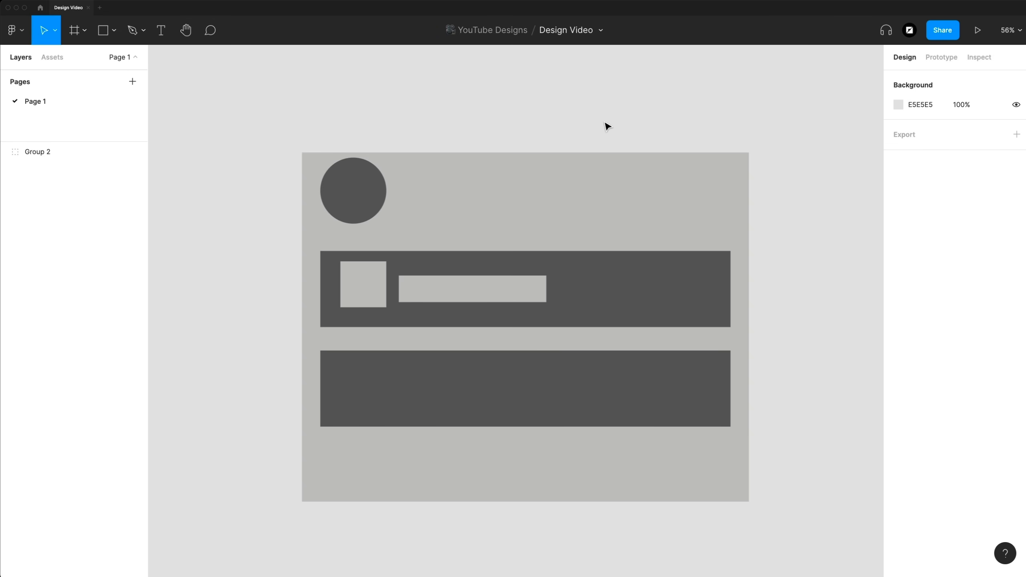
{"action": "key", "text": "space"}
{"action": "left_click_drag", "start_coordinate": [553, 213], "coordinate": [566, 194]}
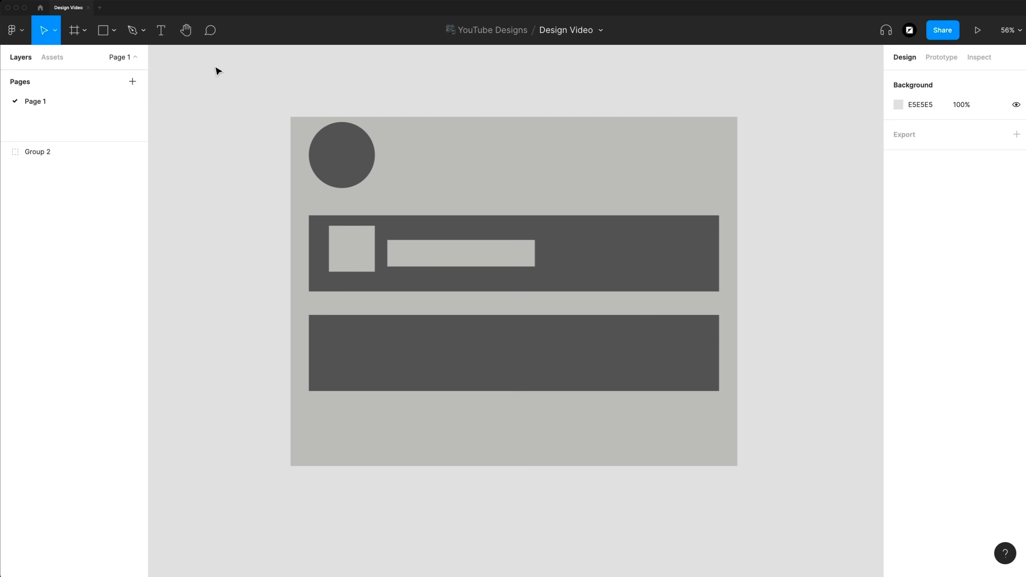
{"action": "left_click", "coordinate": [186, 30]}
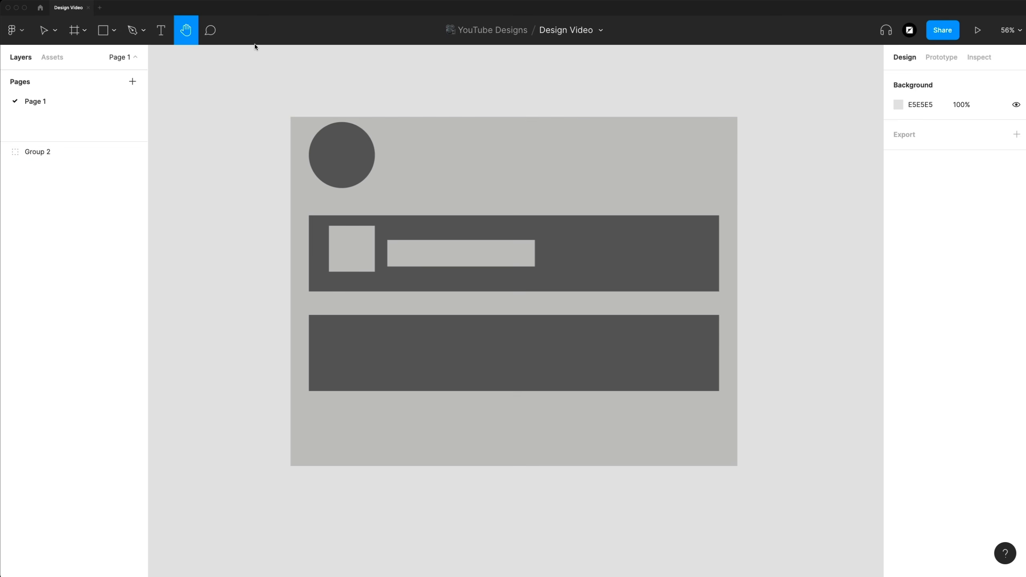
{"action": "left_click", "coordinate": [44, 30]}
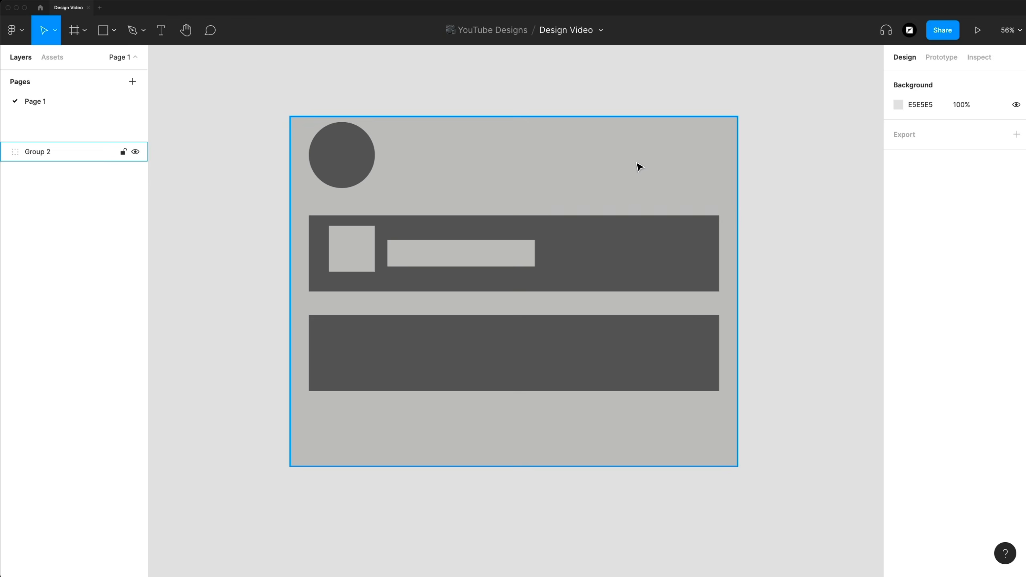
Move the mockup group slightly right and up, and select the small square nested inside its inner group
{"action": "left_click_drag", "start_coordinate": [606, 167], "coordinate": [634, 158]}
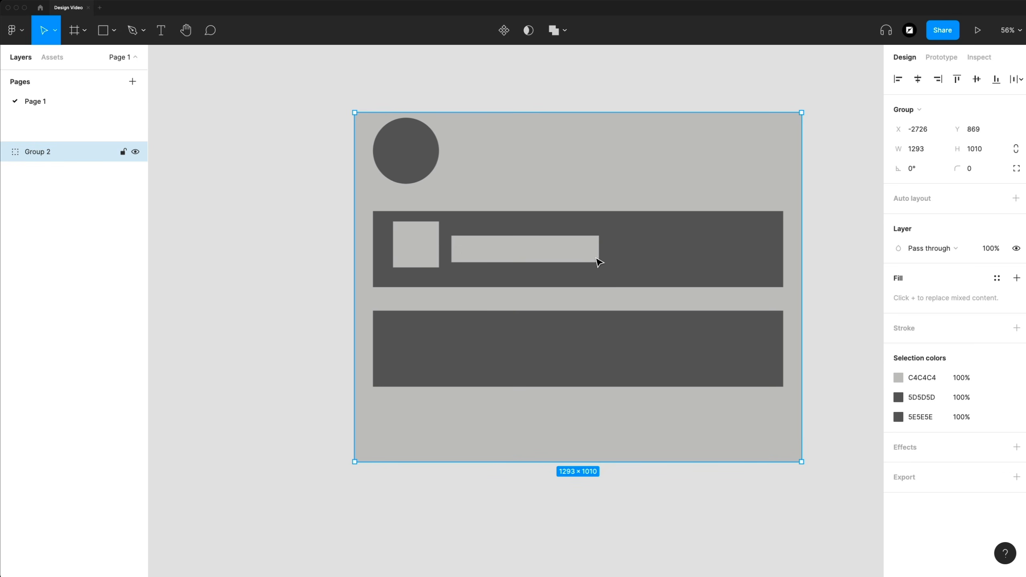
{"action": "double_click", "coordinate": [623, 252]}
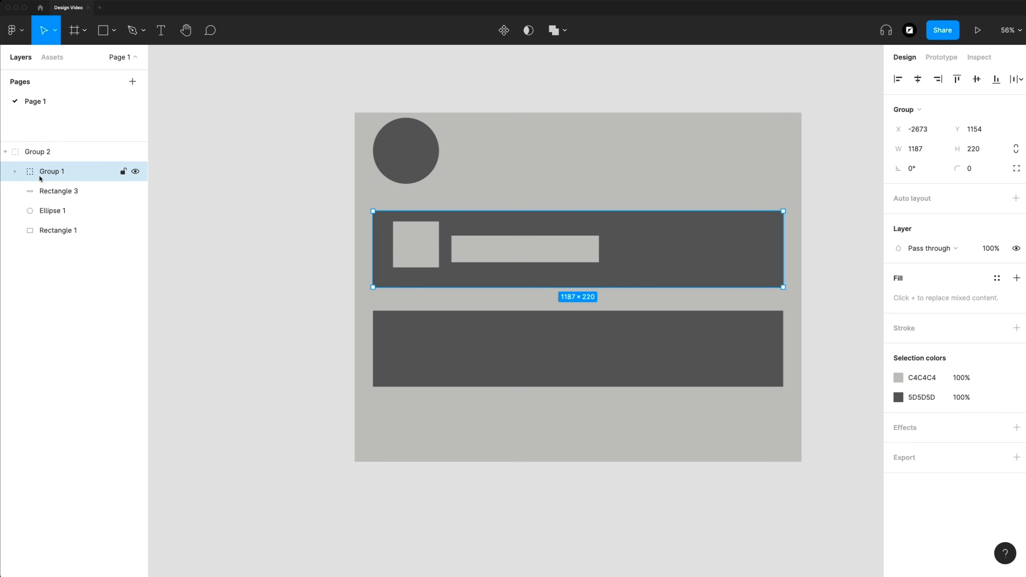
{"action": "double_click", "coordinate": [428, 247]}
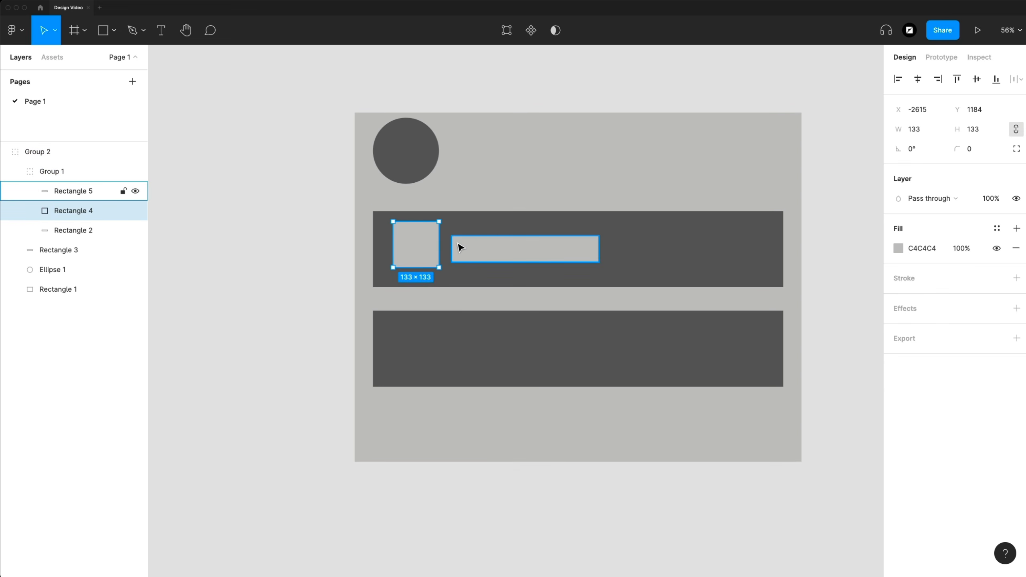
Clear the selection and deep-select the small light square directly, without entering its parent groups
{"action": "left_click", "coordinate": [218, 151]}
{"action": "scroll", "coordinate": [218, 152], "scroll_direction": "right", "scroll_amount": 2}
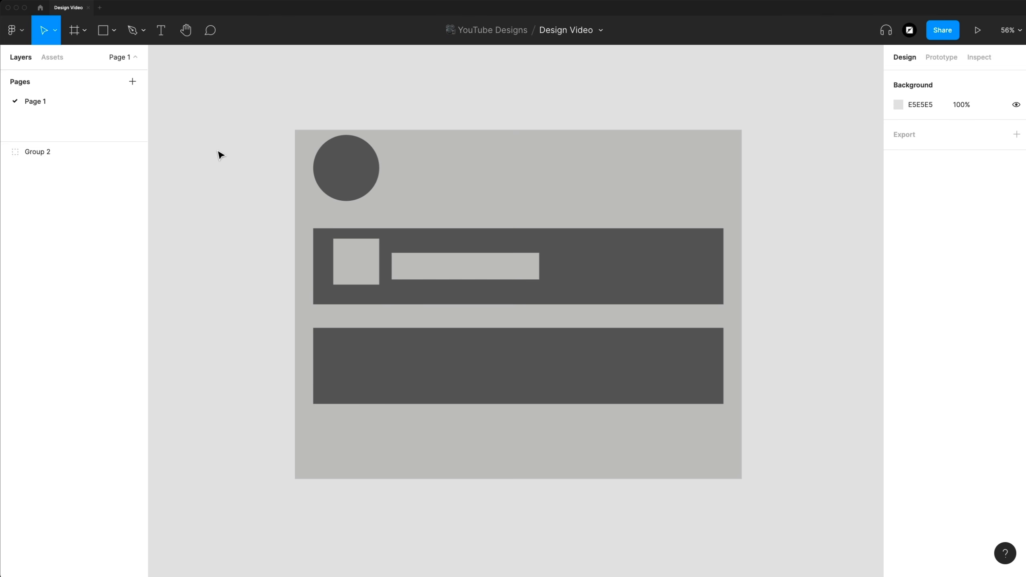
{"action": "left_click", "coordinate": [363, 274], "text": "super"}
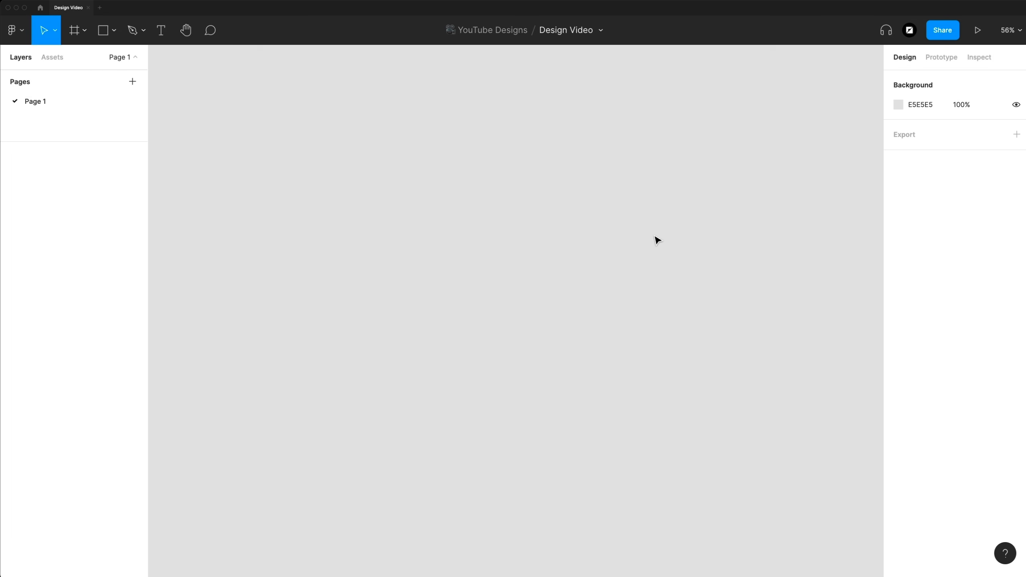
Open the keyboard shortcuts reference and examine the shortcuts for the tools
{"action": "left_click", "coordinate": [1006, 551]}
{"action": "left_click", "coordinate": [943, 439]}
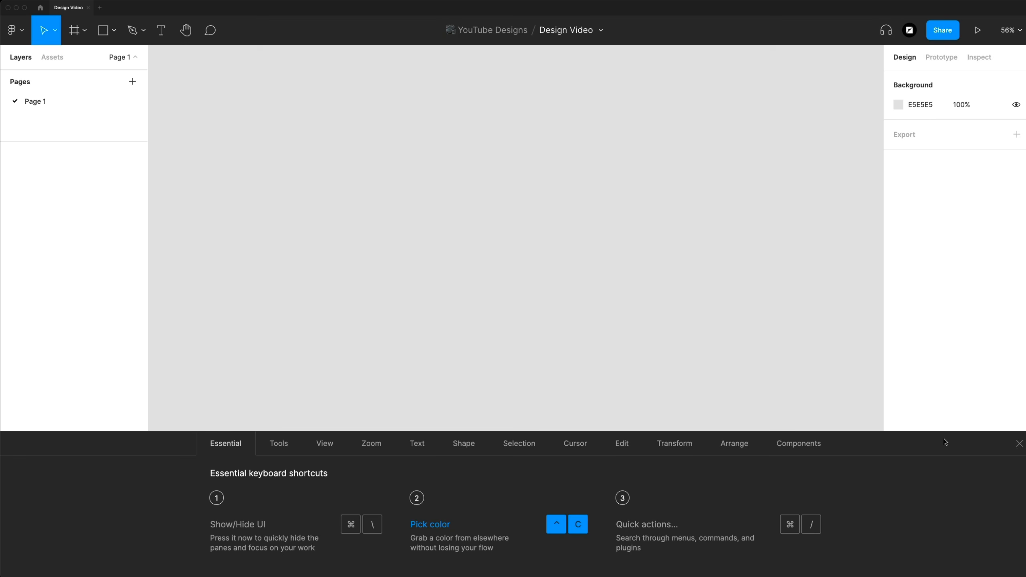
{"action": "left_click", "coordinate": [278, 443]}
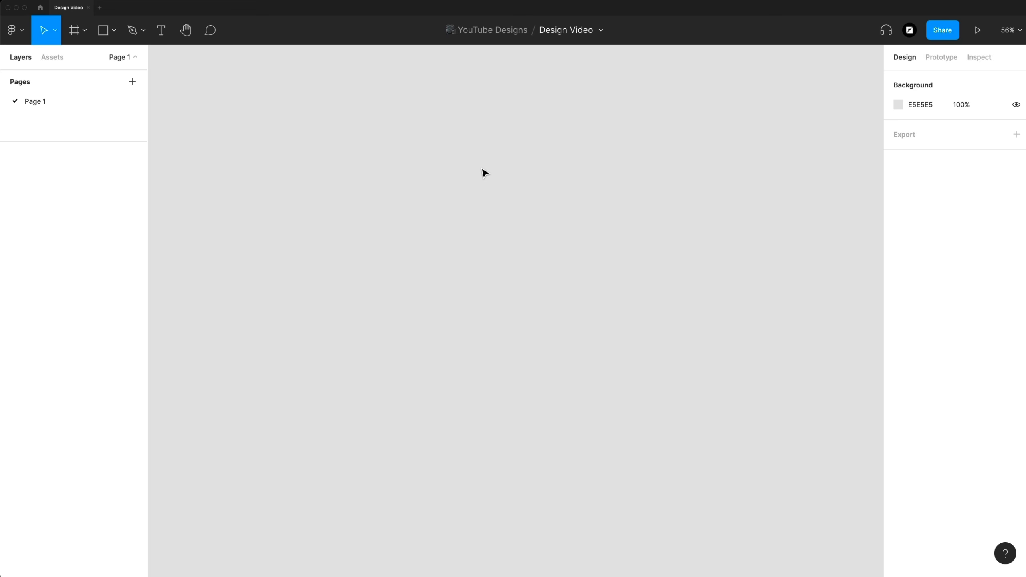
Draw a freehand frame about 1854 × 1112 across the empty canvas, and delete it
{"action": "key", "text": "f"}
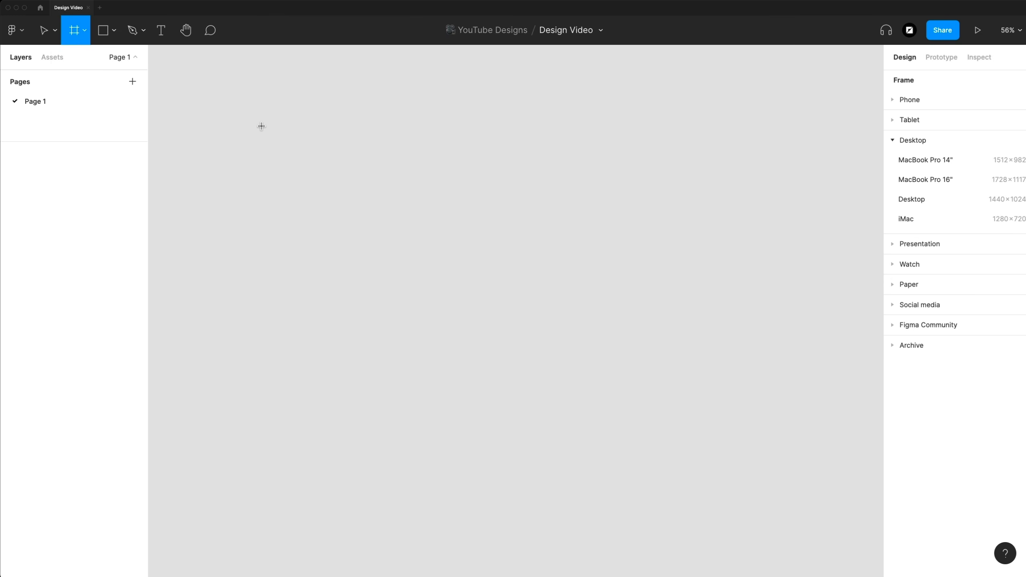
{"action": "mouse_move", "coordinate": [198, 96]}
{"action": "left_mouse_down"}
{"action": "mouse_move", "coordinate": [750, 455]}
{"action": "mouse_move", "coordinate": [839, 480]}
{"action": "left_mouse_up"}
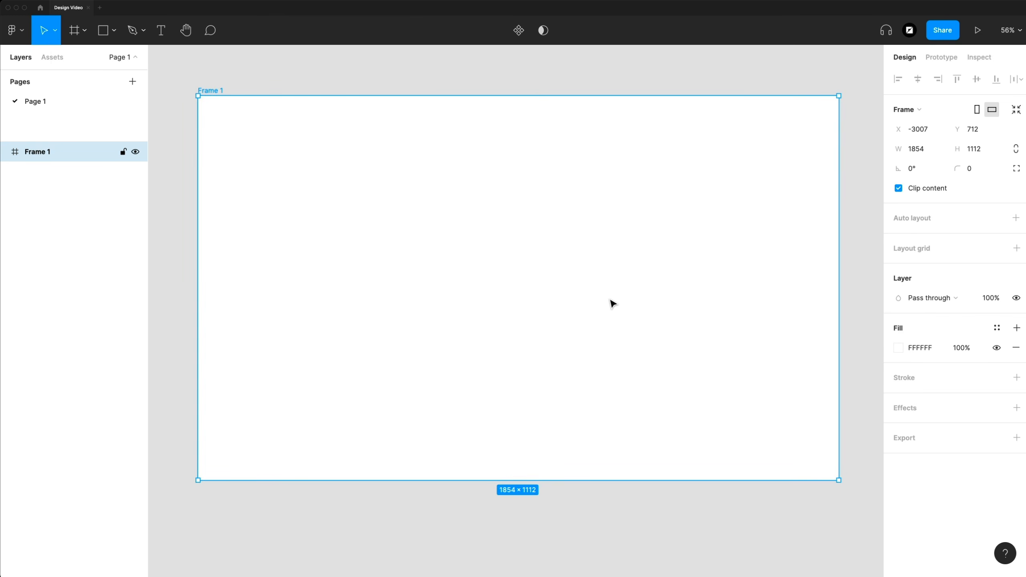
{"action": "key", "text": "Delete"}
Add a MacBook Pro 16" preset frame and draw a smaller frame about 448 × 508 inside it
{"action": "key", "text": "f"}
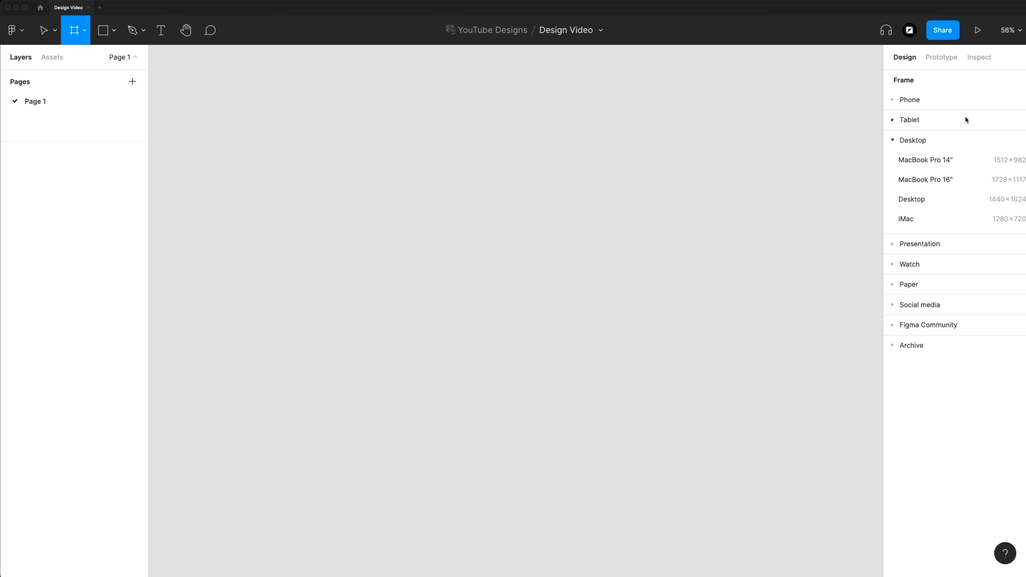
{"action": "left_click", "coordinate": [920, 180]}
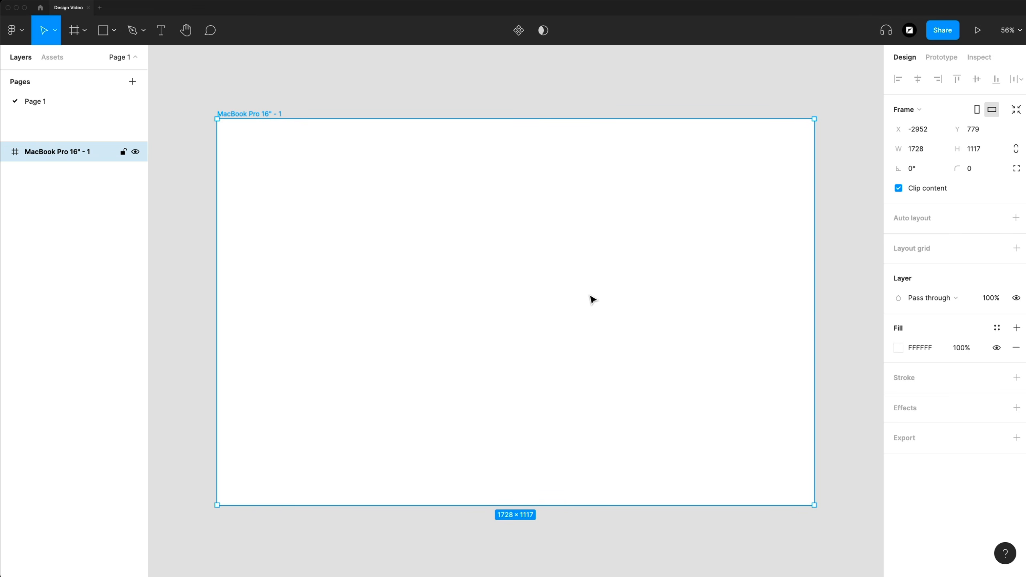
{"action": "key", "text": "f"}
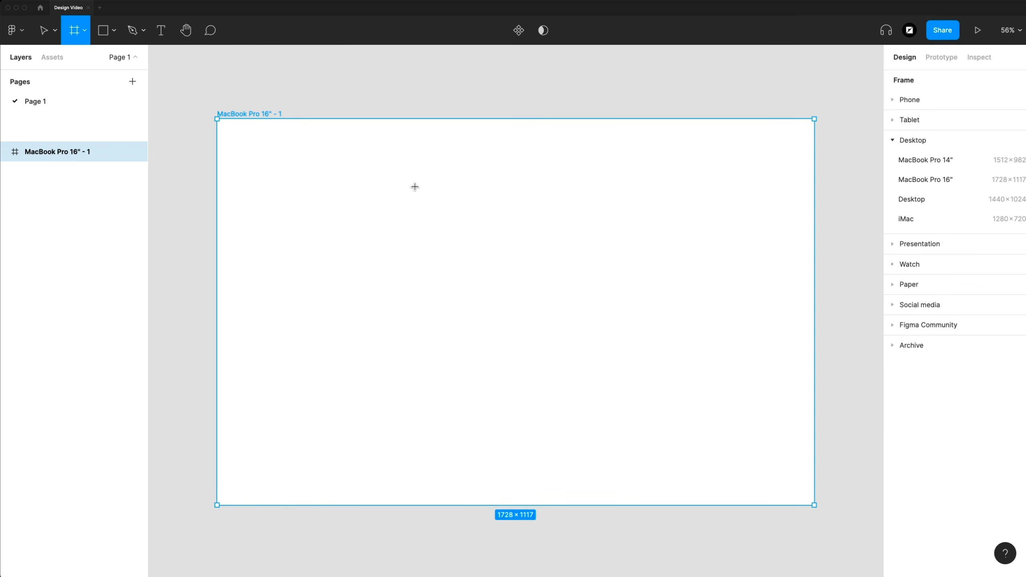
{"action": "left_click_drag", "start_coordinate": [386, 164], "coordinate": [540, 340]}
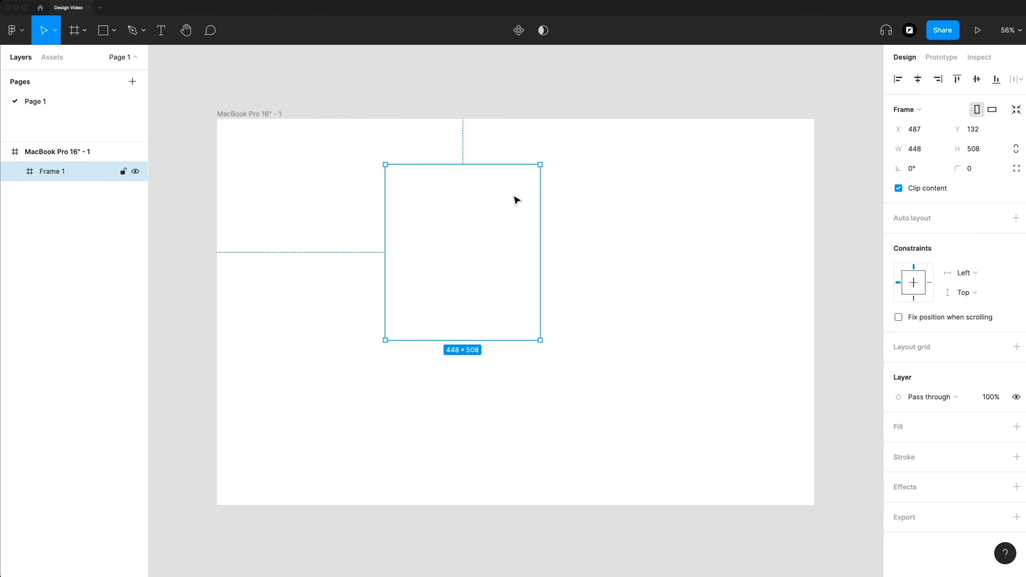
Add a solid fill of E6E6E6 to the small frame inside the MacBook Pro frame
{"action": "left_click", "coordinate": [1017, 427]}
{"action": "left_click", "coordinate": [899, 446]}
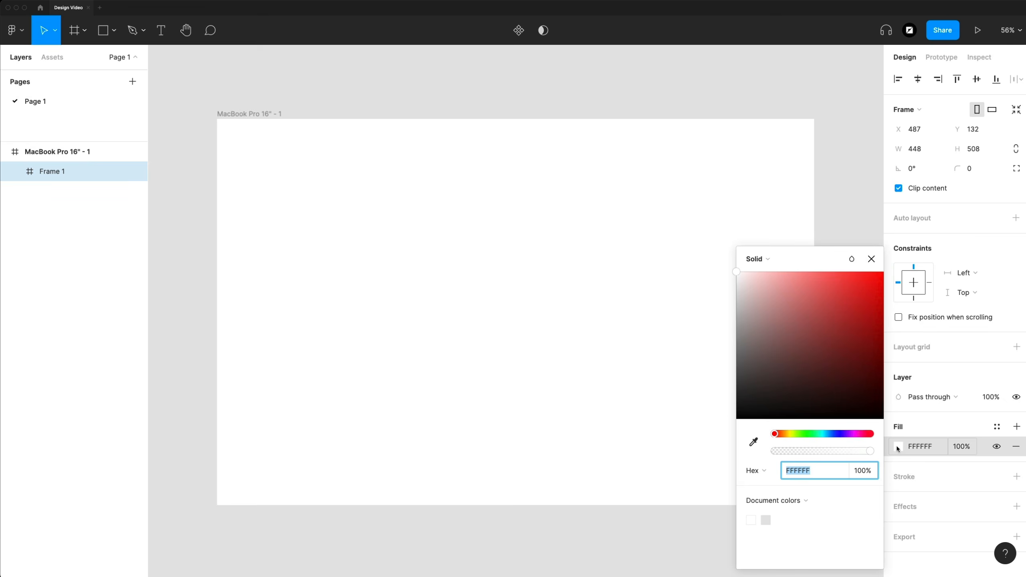
{"action": "type", "text": "E6E6E6"}
{"action": "key", "text": "Return"}
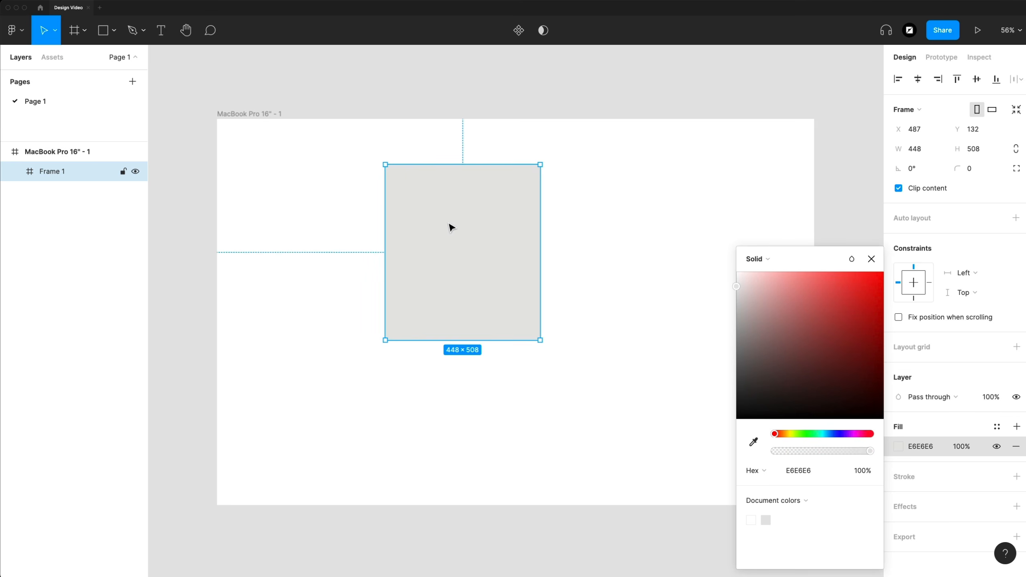
Draw an 84 × 84 square near the grey frame's upper-left corner, and move the grey frame to about X 118, Y 95
{"action": "key", "text": "r"}
{"action": "left_click_drag", "start_coordinate": [398, 180], "coordinate": [427, 209]}
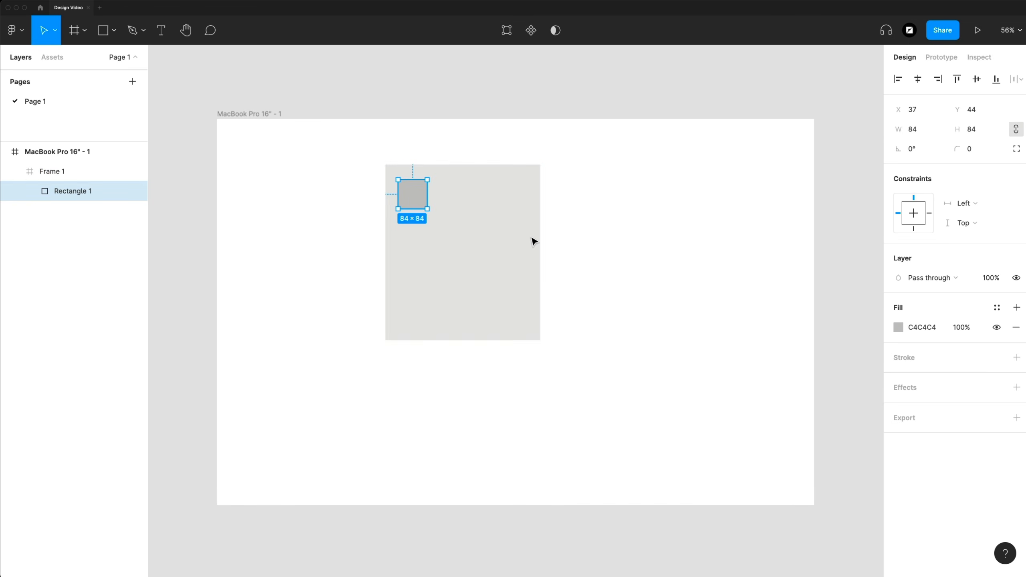
{"action": "left_click_drag", "start_coordinate": [512, 239], "coordinate": [600, 277]}
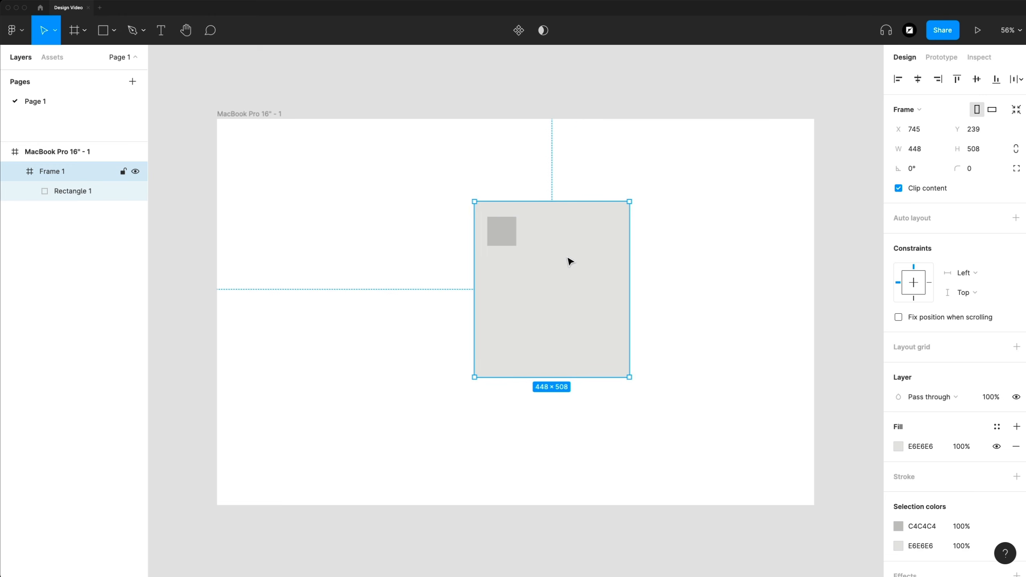
{"action": "left_click_drag", "start_coordinate": [593, 280], "coordinate": [379, 227]}
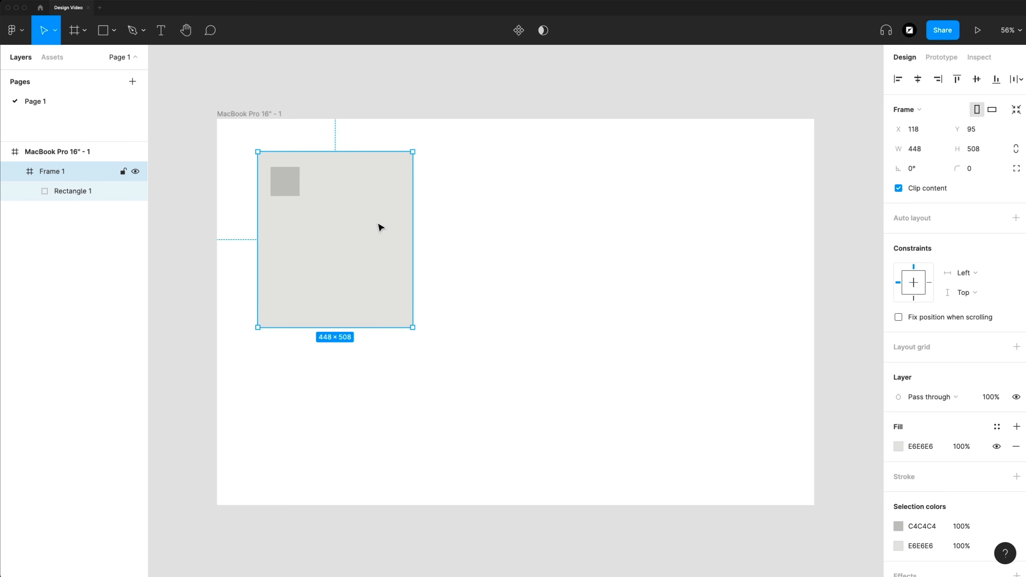
Draw a nested frame about 362 × 282 below the square in the grey frame, and select each parent frame to inspect the hierarchy
{"action": "key", "text": "f"}
{"action": "mouse_move", "coordinate": [273, 211]}
{"action": "left_mouse_down"}
{"action": "mouse_move", "coordinate": [384, 285]}
{"action": "mouse_move", "coordinate": [398, 309]}
{"action": "left_mouse_up"}
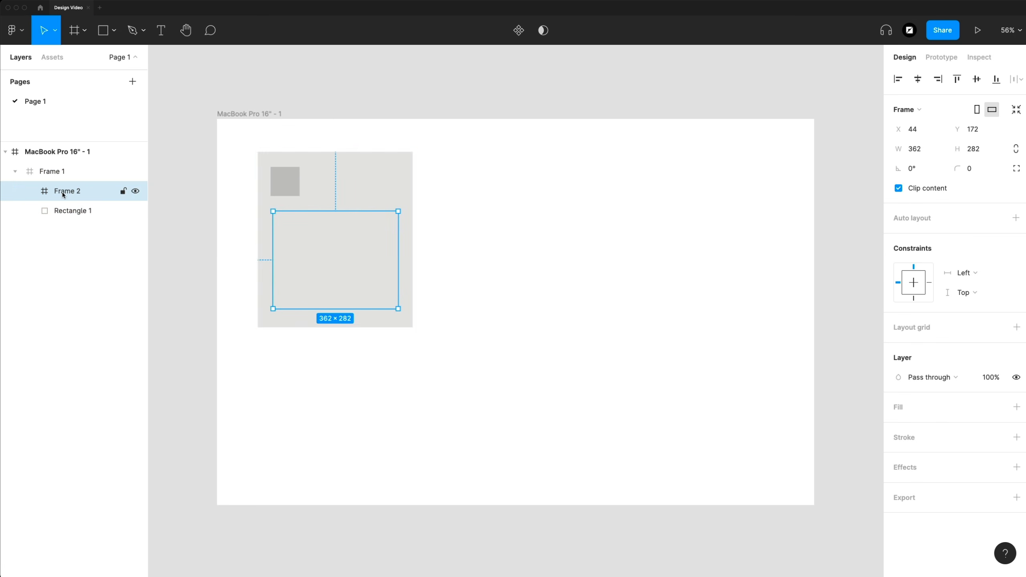
{"action": "left_click", "coordinate": [57, 177]}
{"action": "left_click", "coordinate": [50, 158]}
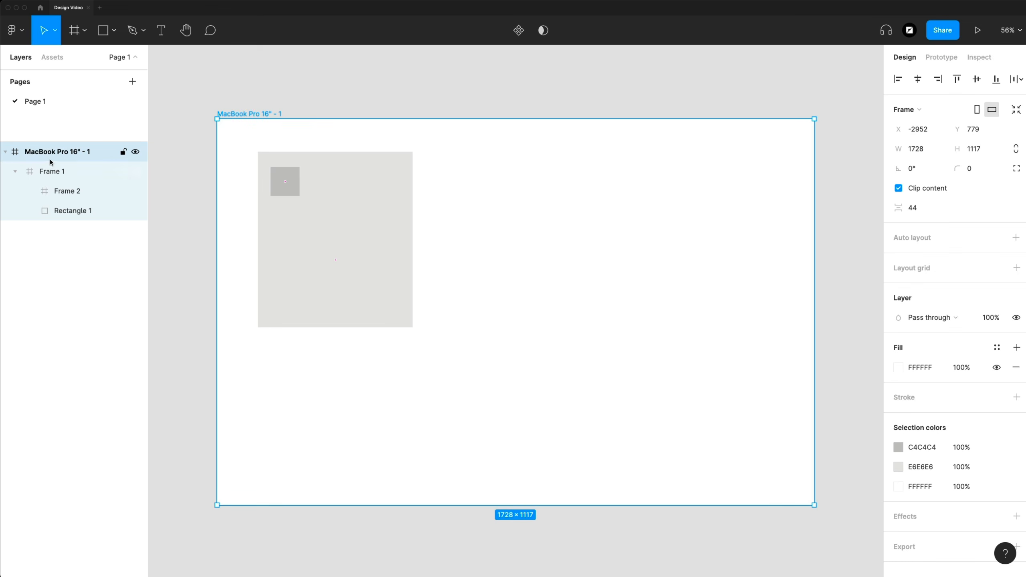
{"action": "left_click", "coordinate": [395, 205]}
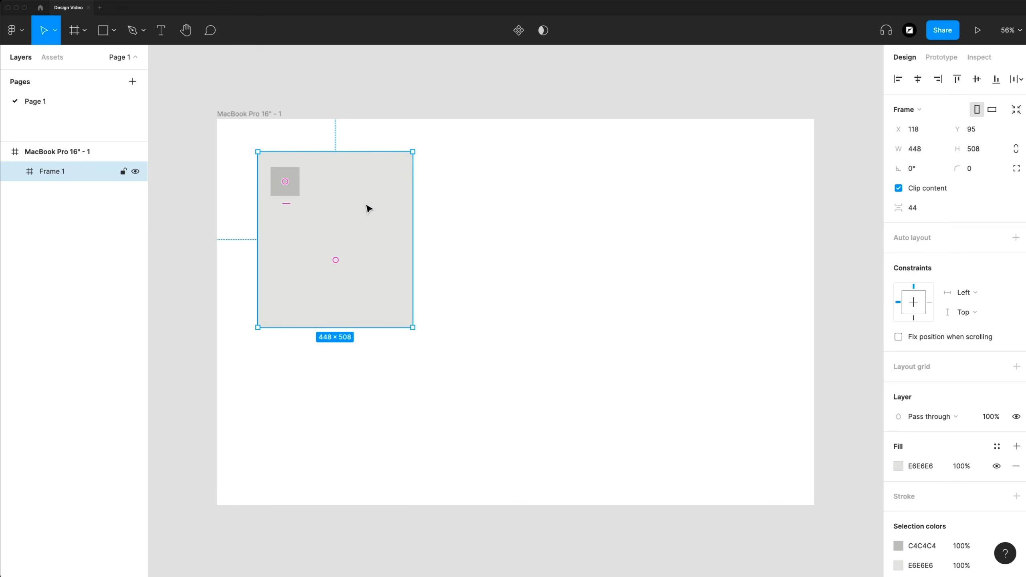
Move the grey frame across the MacBook Pro frame, and delete it with its contents
{"action": "left_click_drag", "start_coordinate": [364, 208], "coordinate": [636, 262]}
{"action": "key", "text": "Delete"}
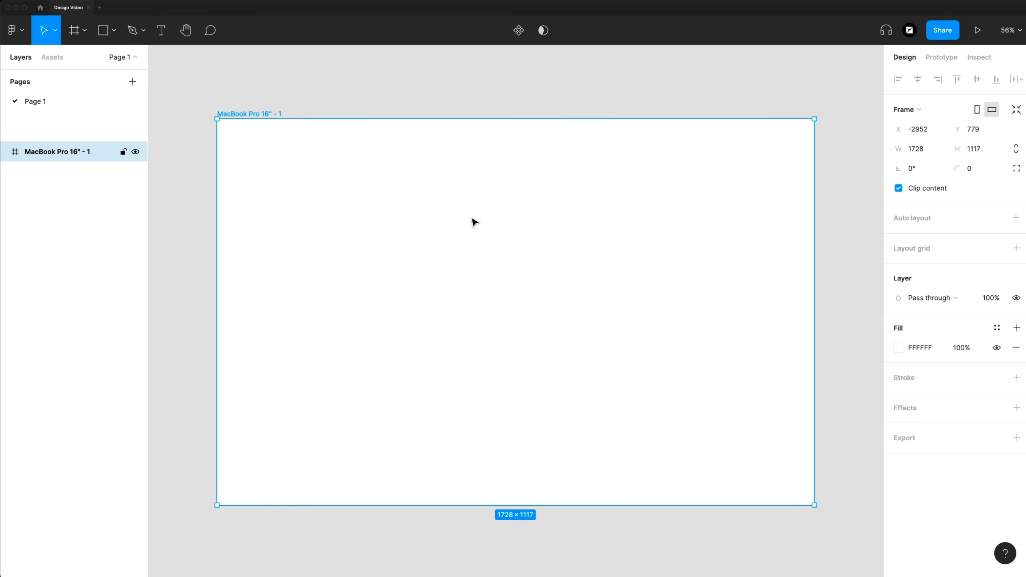
{"action": "key", "text": "Escape"}
Add a layout grid to the MacBook Pro frame, using the Columns type with a count of 12
{"action": "left_click", "coordinate": [267, 114]}
{"action": "left_click", "coordinate": [1016, 248]}
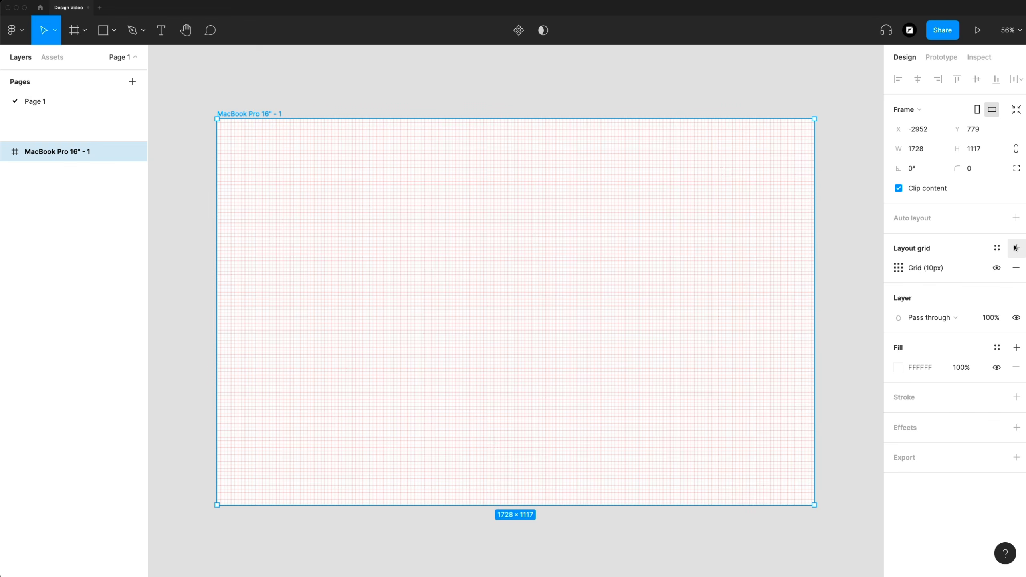
{"action": "left_click", "coordinate": [899, 268]}
{"action": "left_click", "coordinate": [765, 271]}
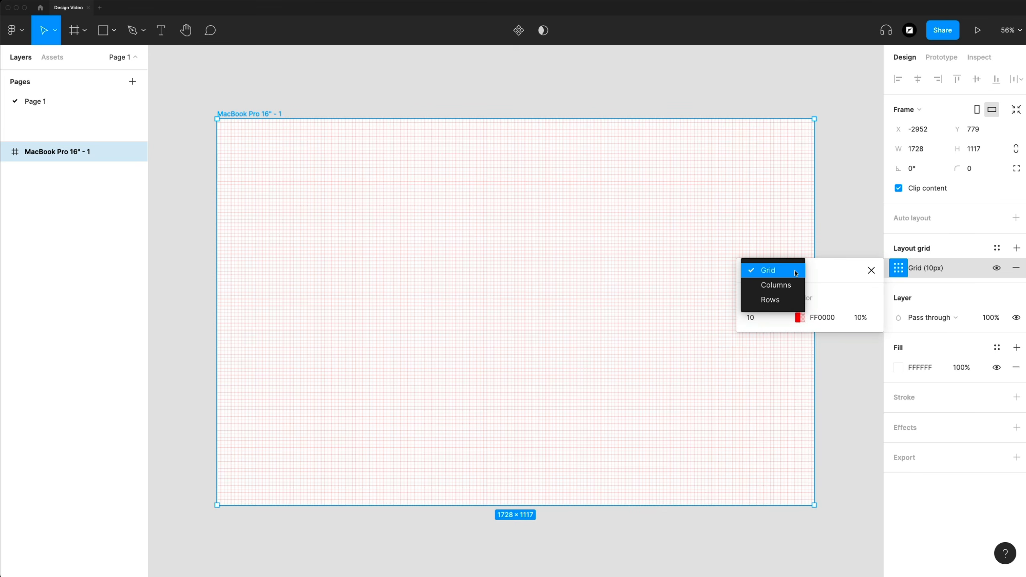
{"action": "left_click", "coordinate": [790, 286]}
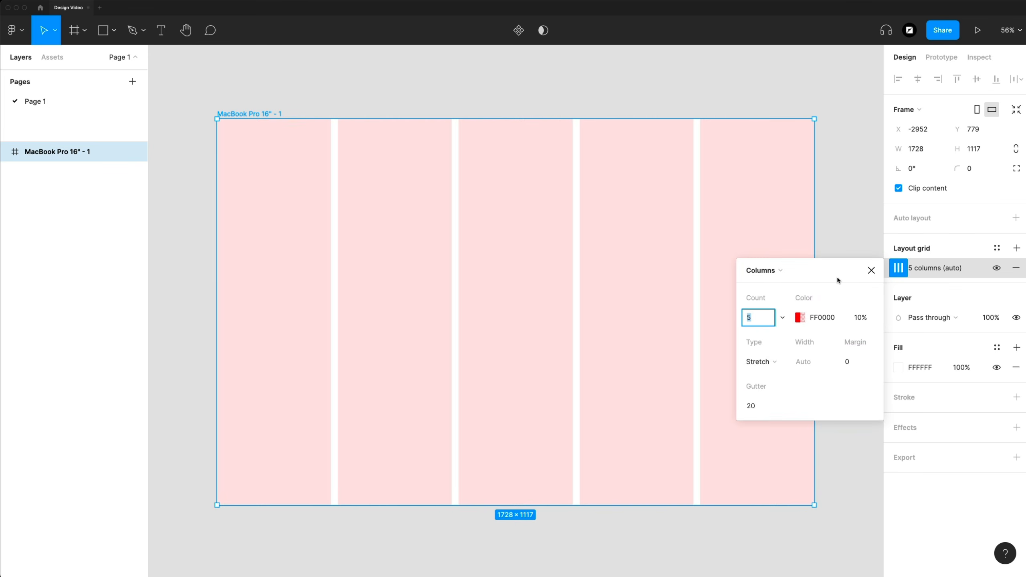
{"action": "left_click", "coordinate": [762, 321]}
{"action": "double_click", "coordinate": [762, 321]}
{"action": "type", "text": "12"}
{"action": "key", "text": "Return"}
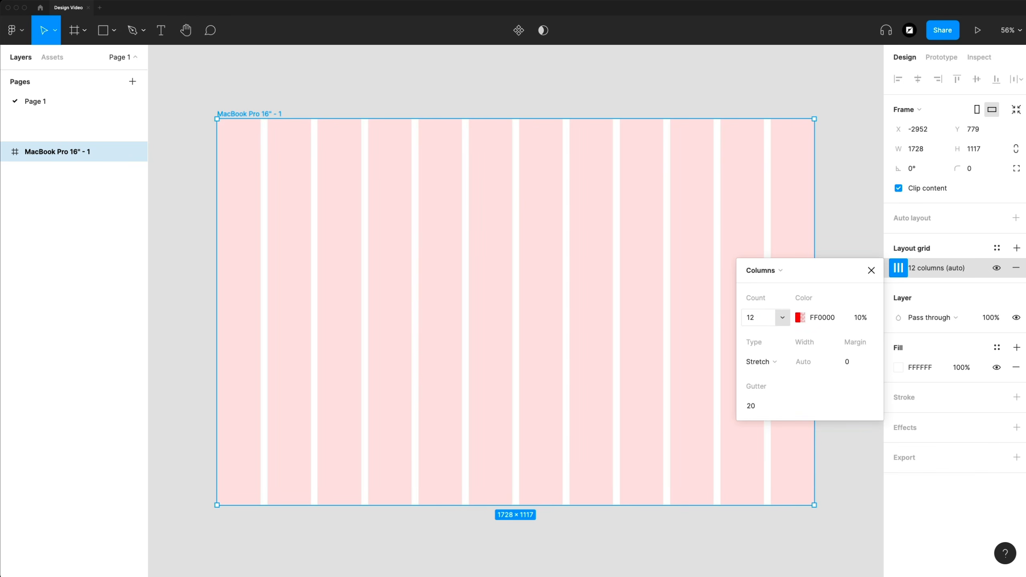
Change the column grid's colour to blue 0075FF
{"action": "left_click", "coordinate": [799, 317]}
{"action": "left_click", "coordinate": [686, 433]}
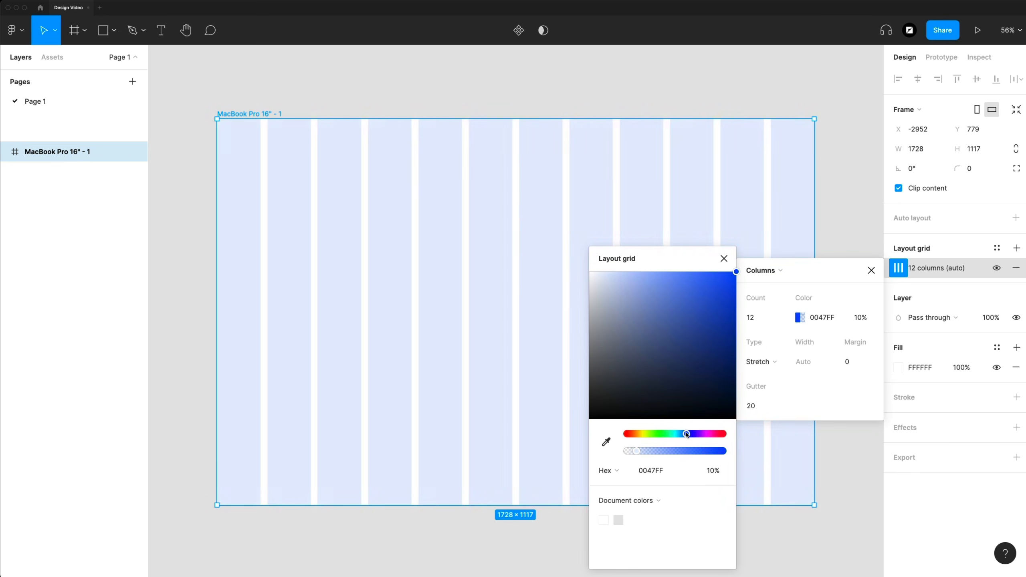
{"action": "left_click", "coordinate": [724, 259]}
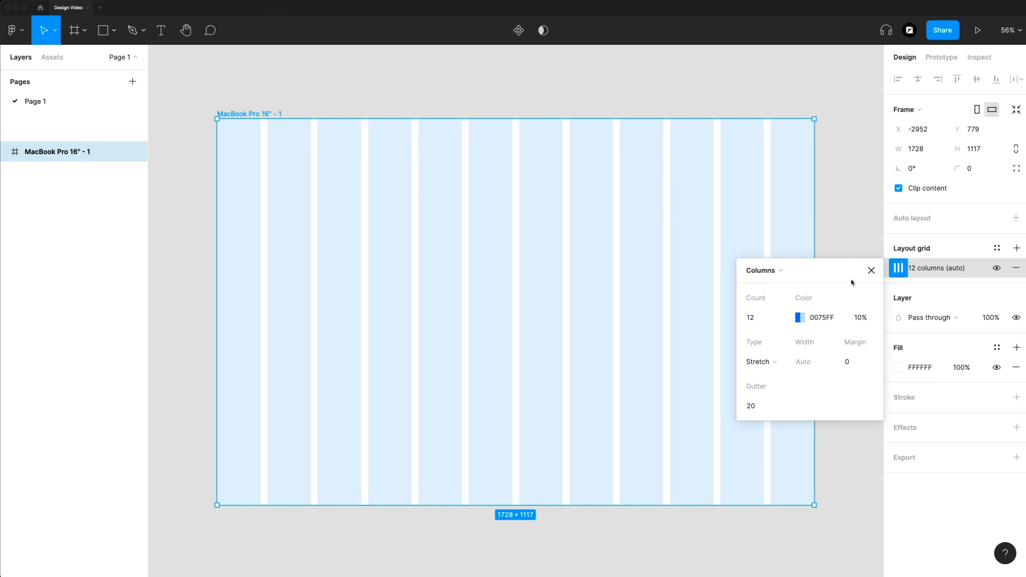
{"action": "left_click", "coordinate": [870, 271]}
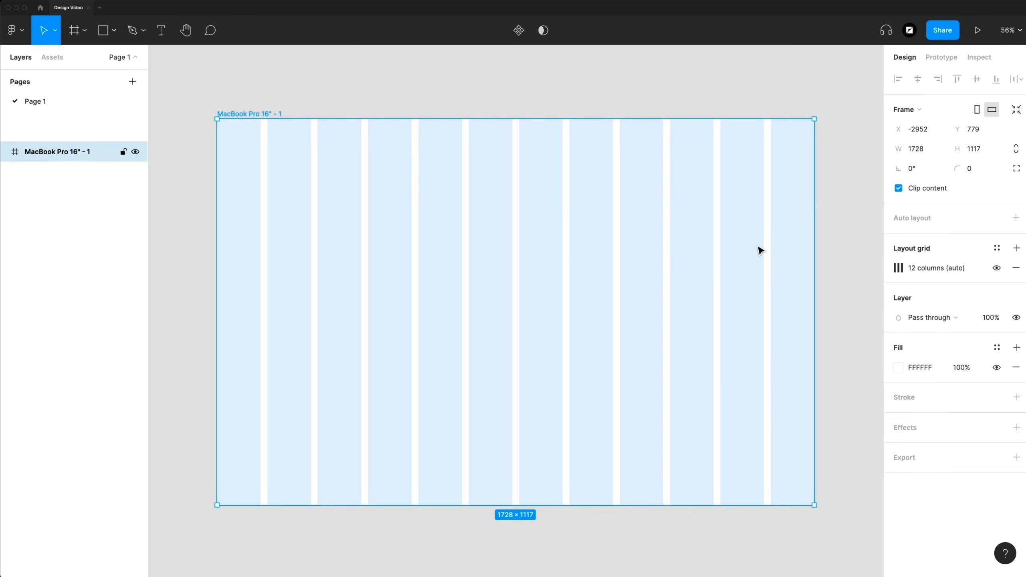
Toggle the layout grids off and on, leave them visible, and clear the selection
{"action": "key", "text": "ctrl+g"}
{"action": "key", "text": "ctrl+g"}
{"action": "key", "text": "ctrl+g"}
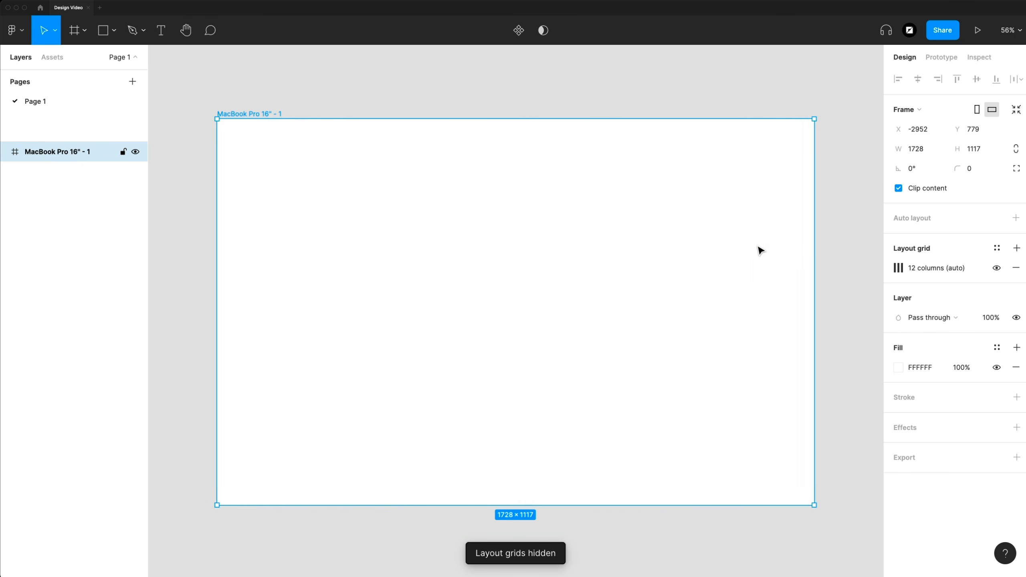
{"action": "key", "text": "ctrl+g"}
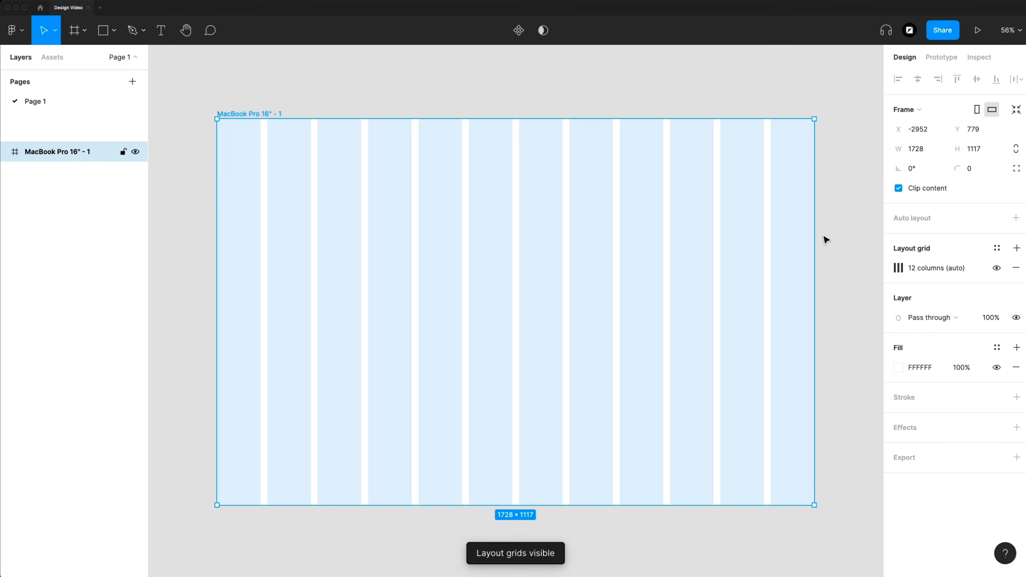
{"action": "left_click", "coordinate": [849, 233]}
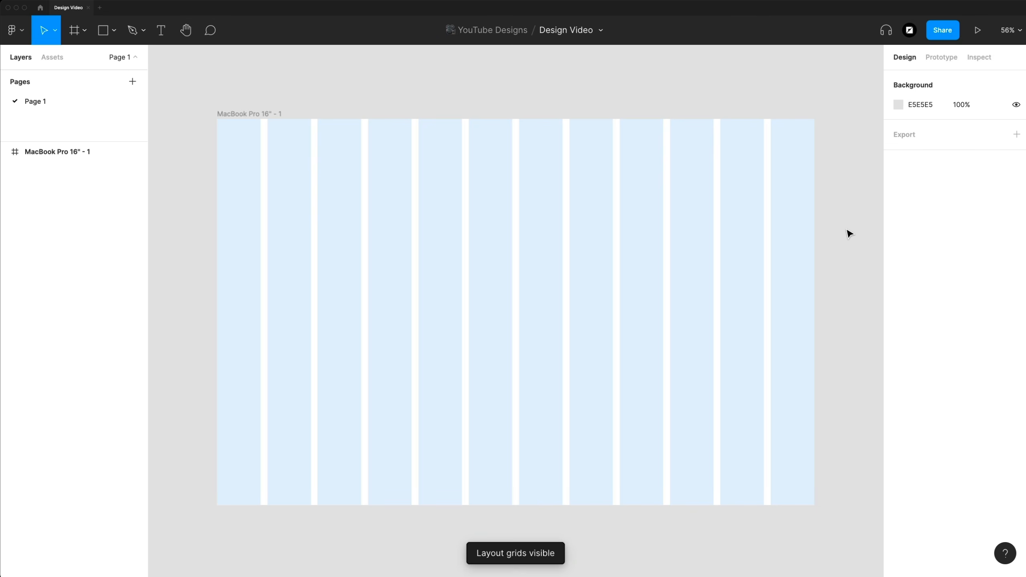
Draw a 708 × 1117 frame covering the last five columns over the full height of the MacBook Pro frame
{"action": "key", "text": "f"}
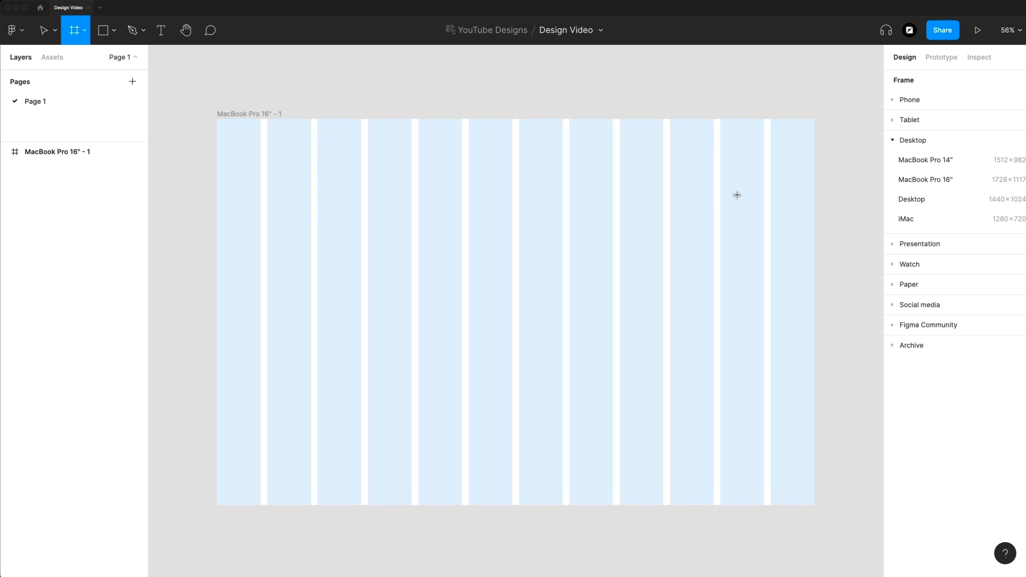
{"action": "left_click_drag", "start_coordinate": [570, 129], "coordinate": [814, 452]}
{"action": "left_click_drag", "start_coordinate": [571, 129], "coordinate": [569, 119]}
{"action": "left_click_drag", "start_coordinate": [808, 444], "coordinate": [815, 505]}
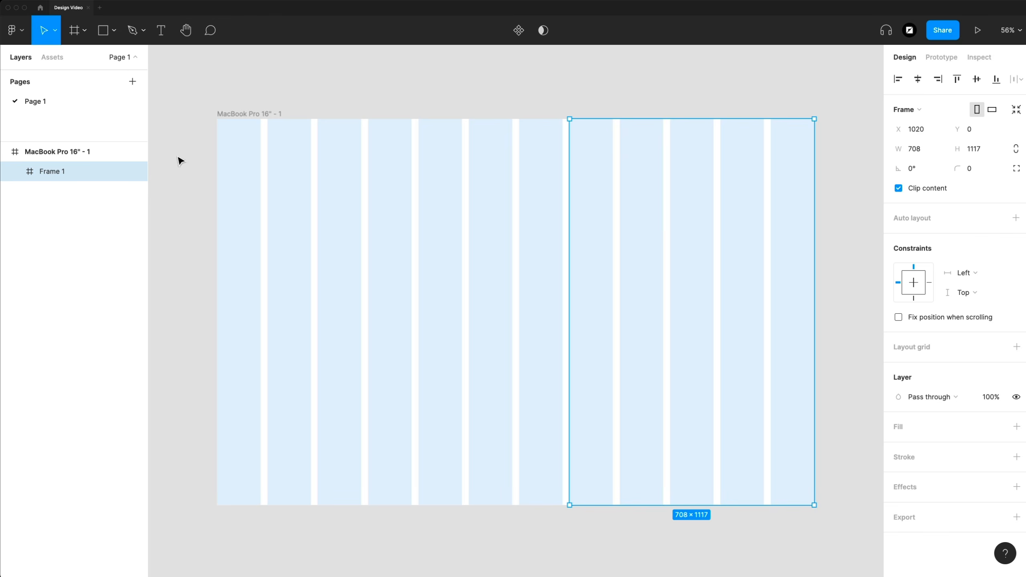
Rename the new frame as Login Frame and give it a white FFFFFF fill
{"action": "double_click", "coordinate": [61, 172]}
{"action": "type", "text": "Login Frame"}
{"action": "key", "text": "Return"}
{"action": "left_click", "coordinate": [1016, 427]}
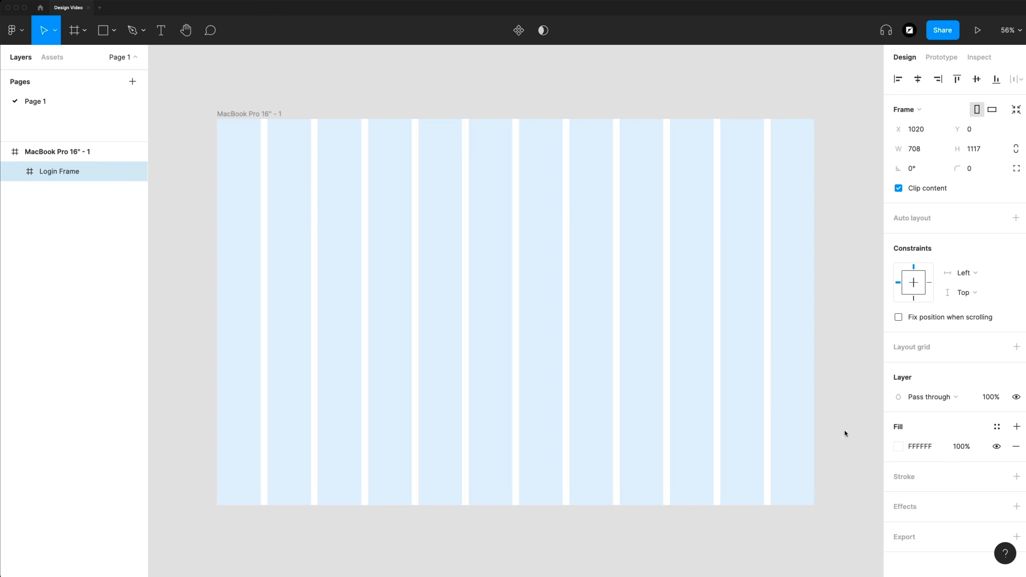
{"action": "key", "text": "Escape"}
Change the MacBook Pro frame's fill to a light grey and clear the selection
{"action": "left_click", "coordinate": [254, 114]}
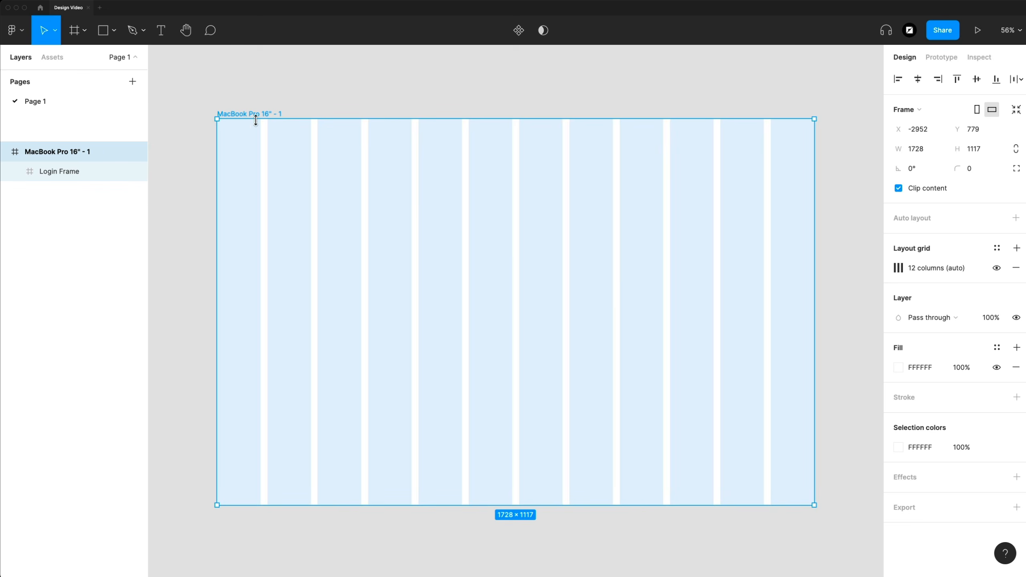
{"action": "left_click", "coordinate": [897, 368]}
{"action": "left_click", "coordinate": [742, 279]}
{"action": "left_click_drag", "start_coordinate": [741, 283], "coordinate": [732, 302]}
{"action": "left_click", "coordinate": [631, 109]}
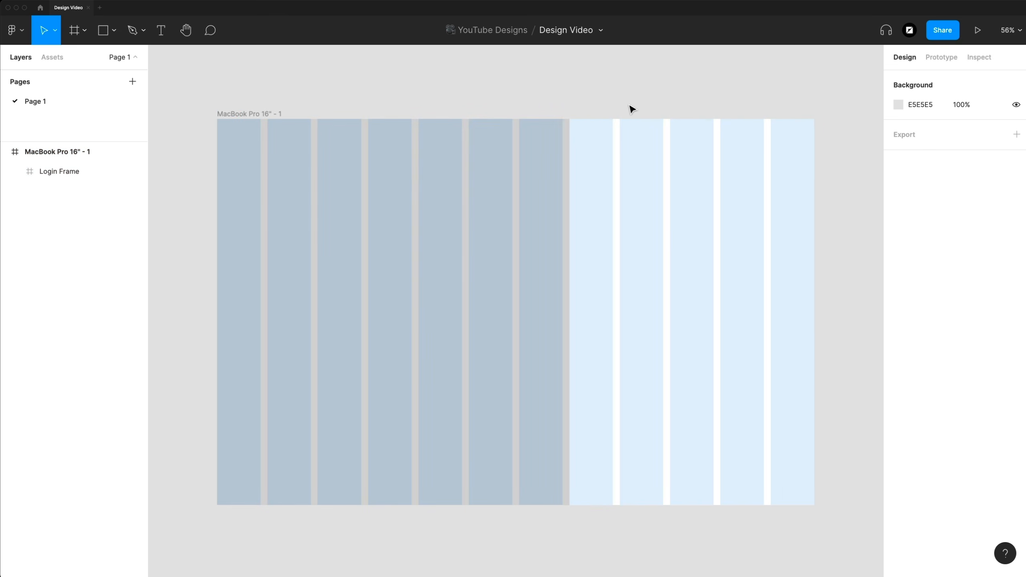
Hide the layout grids, select the Login Frame, and show the grids again
{"action": "key", "text": "ctrl+g"}
{"action": "left_click", "coordinate": [666, 256]}
{"action": "key", "text": "ctrl+g"}
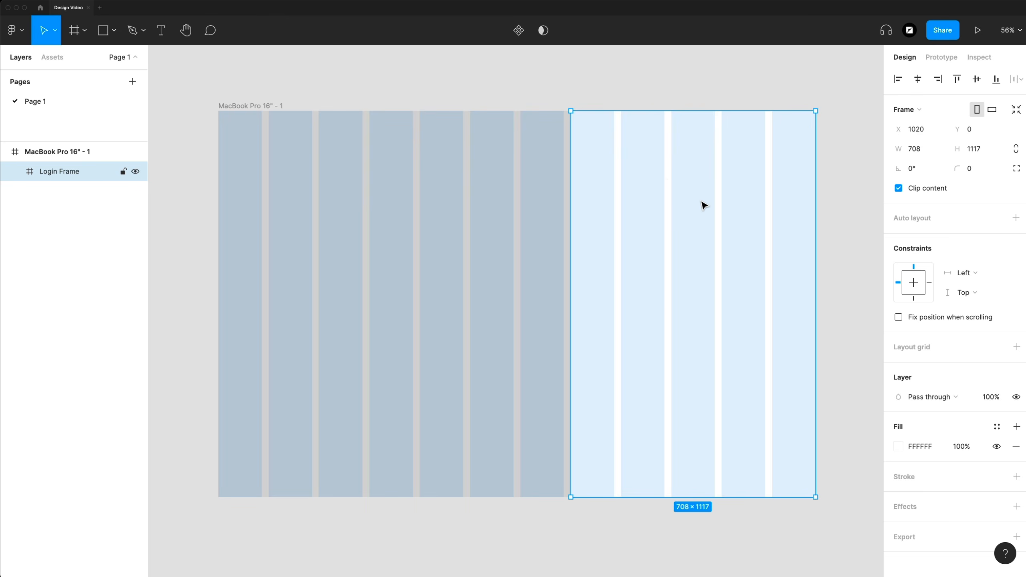
Add a text box about 602 × 327 in the upper part of the Login Frame, reading "Building Your Dream Home"
{"action": "key", "text": "t"}
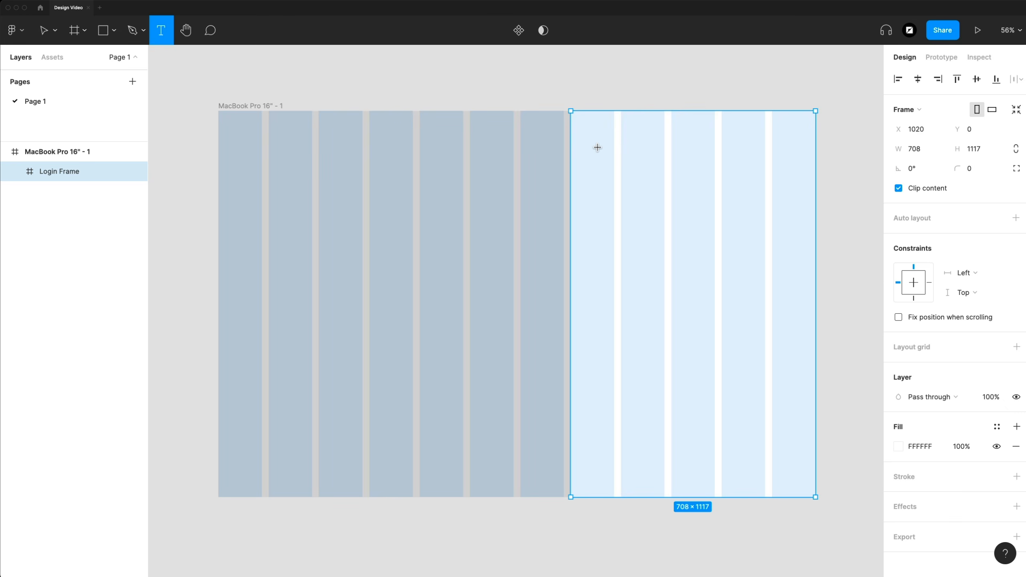
{"action": "left_click_drag", "start_coordinate": [590, 131], "coordinate": [798, 245]}
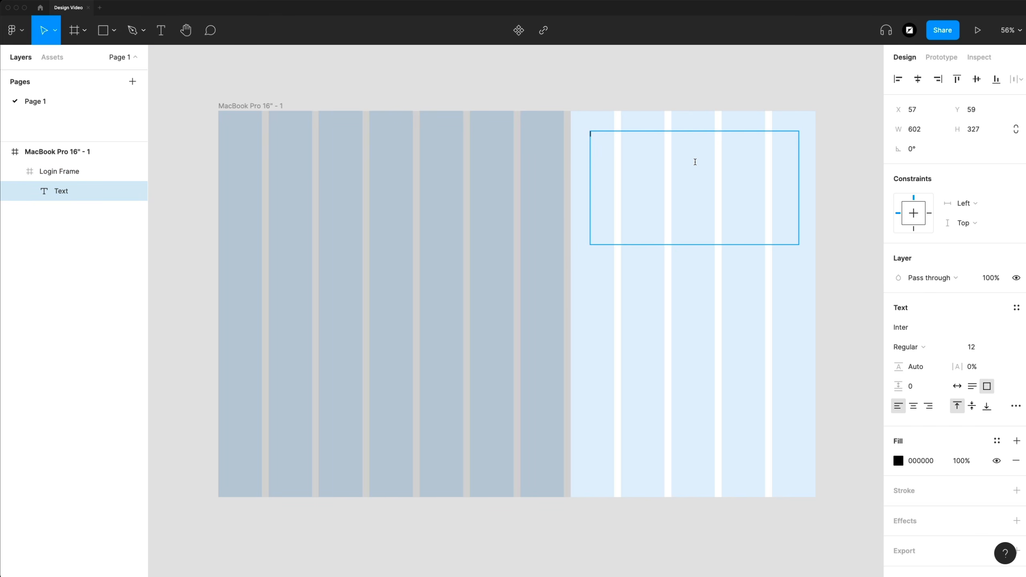
{"action": "type", "text": "Building Your Dream Home"}
{"action": "key", "text": "Escape"}
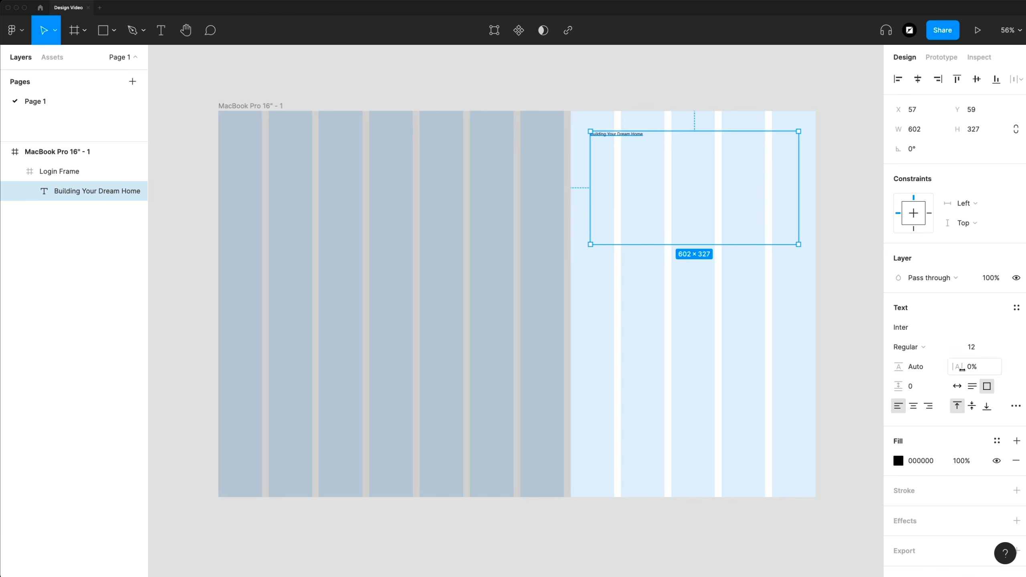
Set the "Building Your Dream Home" heading in Poppins Bold at font size 64
{"action": "left_click", "coordinate": [1018, 328]}
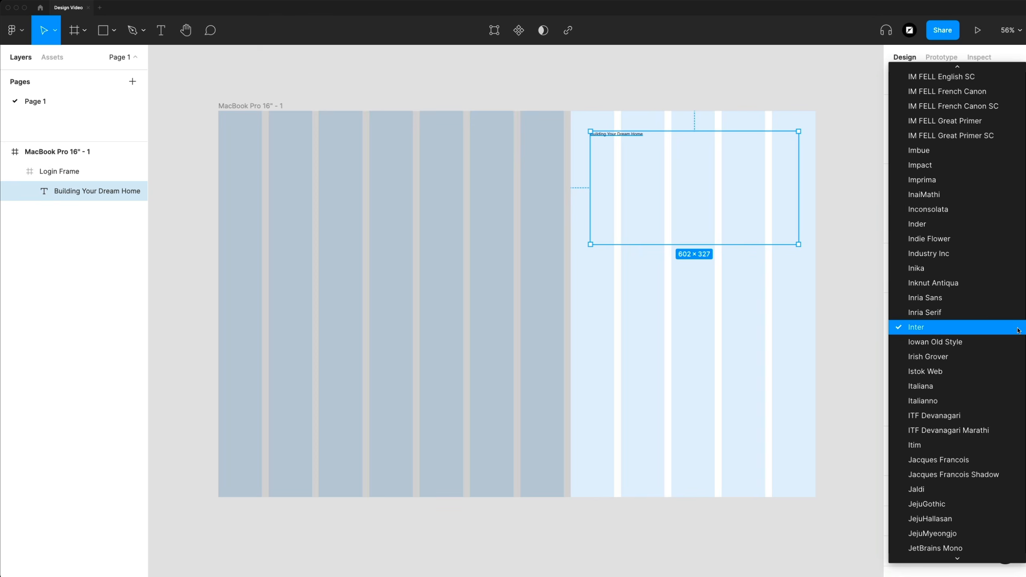
{"action": "scroll", "coordinate": [1009, 329], "scroll_direction": "down", "scroll_amount": 20}
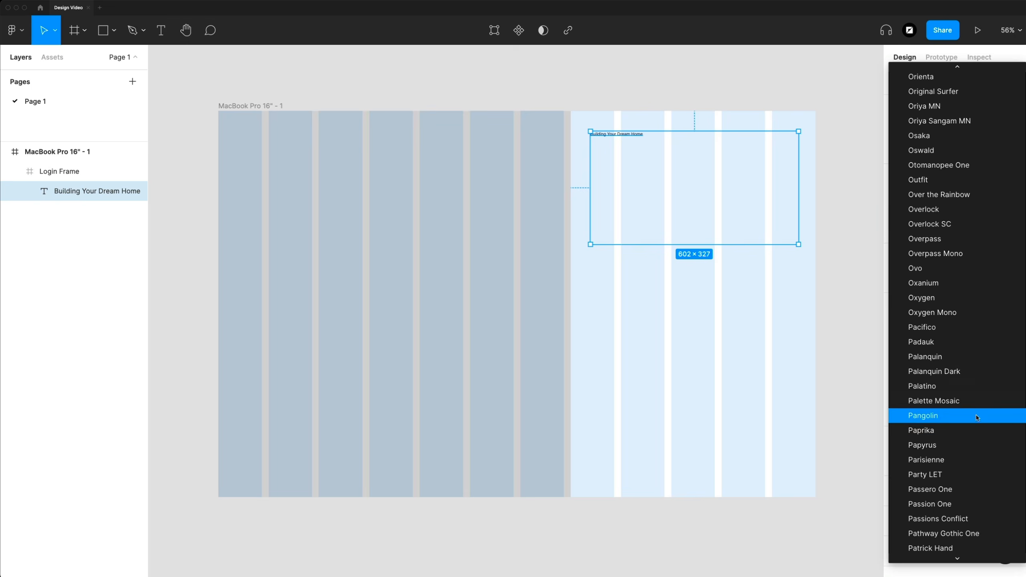
{"action": "left_click", "coordinate": [937, 387]}
{"action": "left_click", "coordinate": [905, 347]}
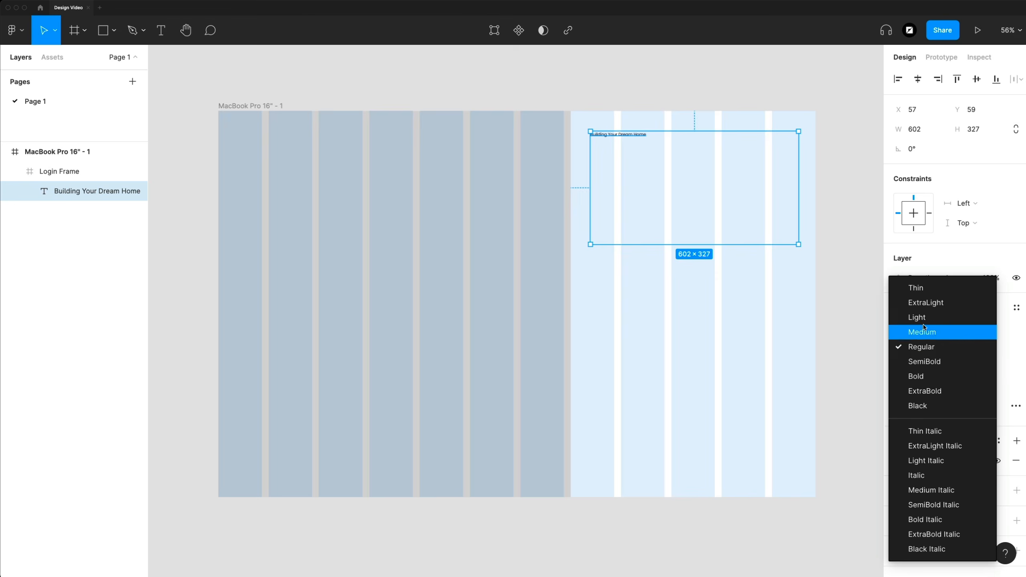
{"action": "left_click", "coordinate": [915, 375]}
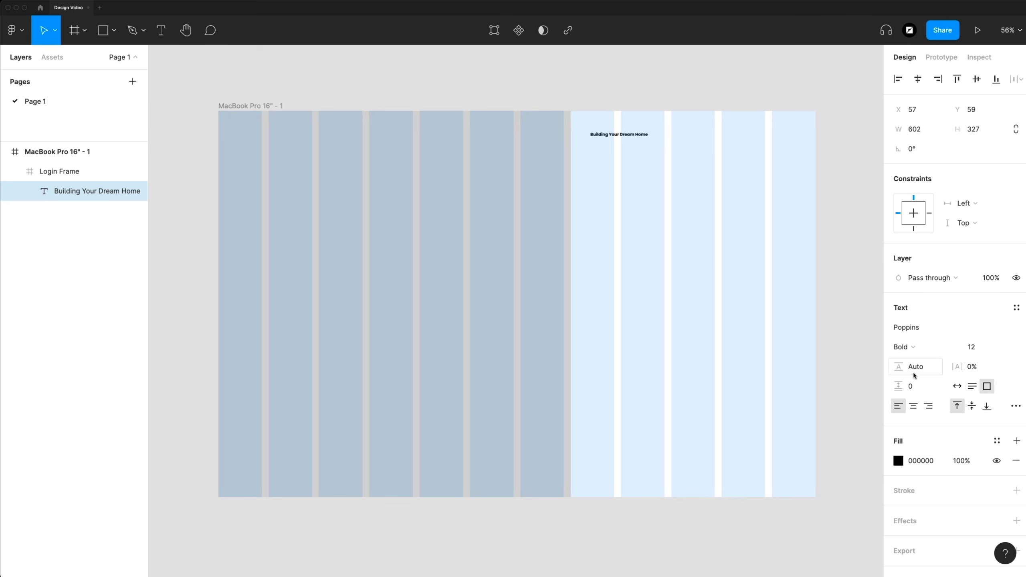
{"action": "left_click", "coordinate": [1005, 347]}
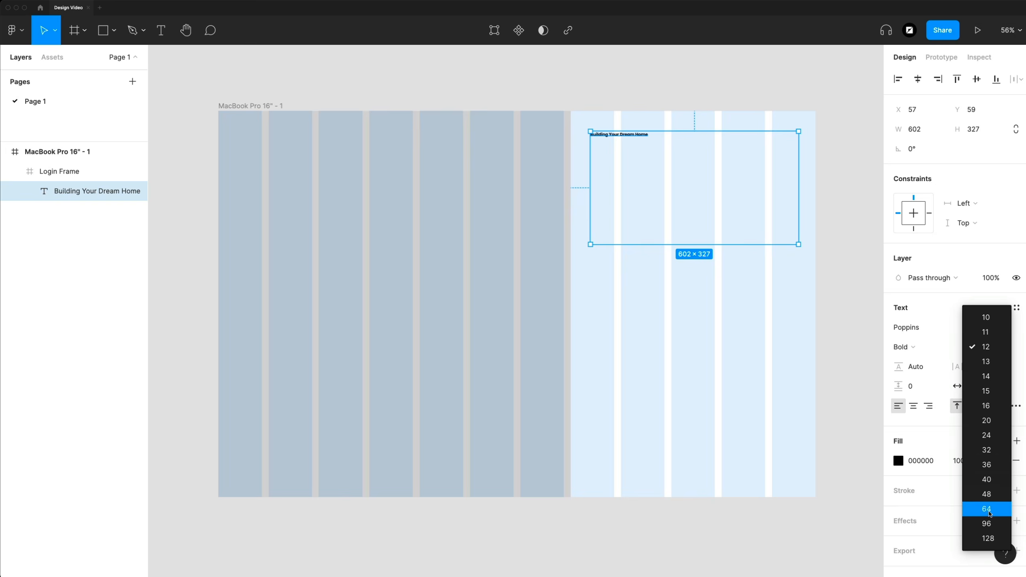
{"action": "left_click", "coordinate": [988, 509]}
{"action": "left_click", "coordinate": [985, 348]}
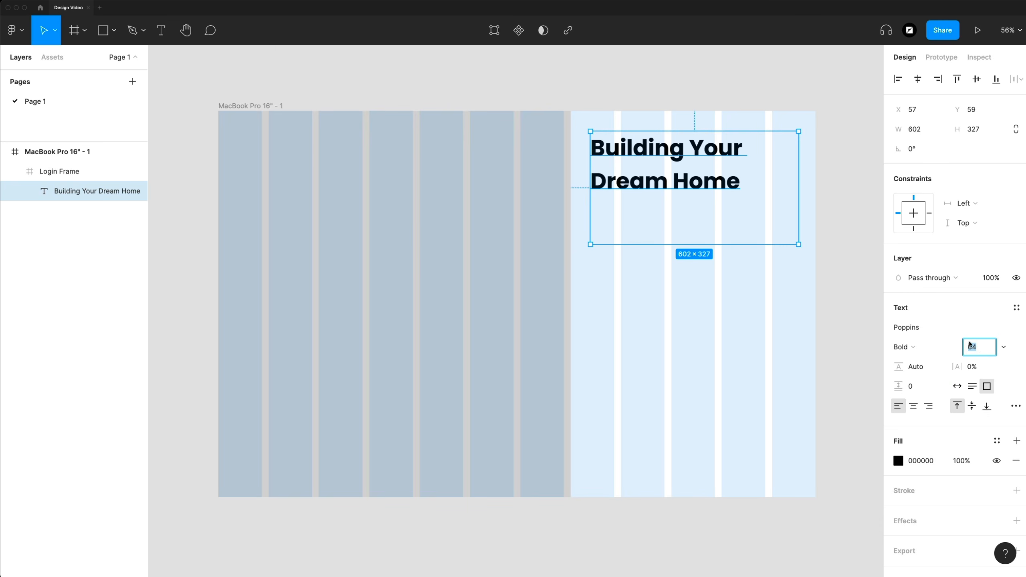
{"action": "left_click", "coordinate": [1004, 347]}
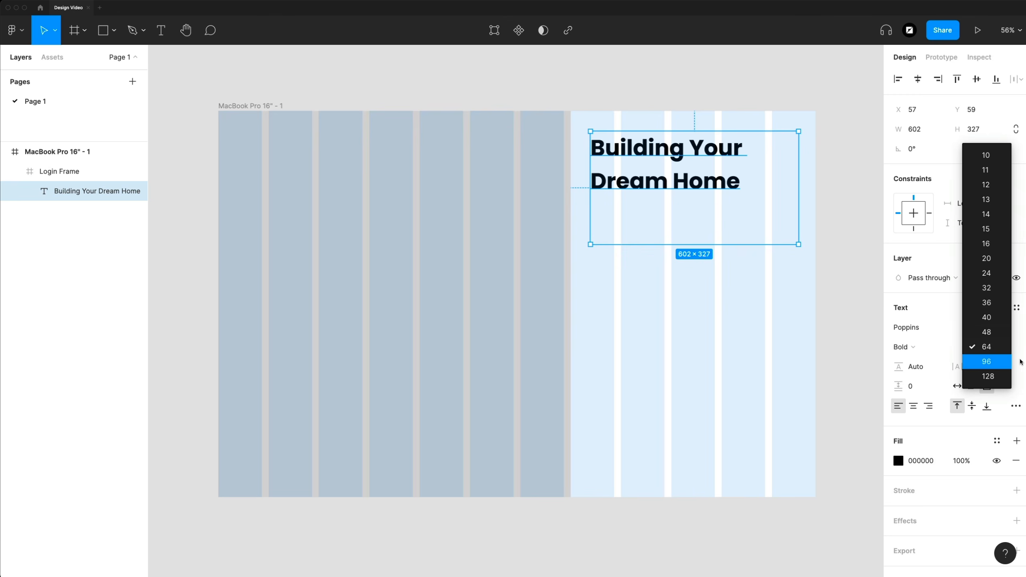
{"action": "left_click", "coordinate": [987, 360]}
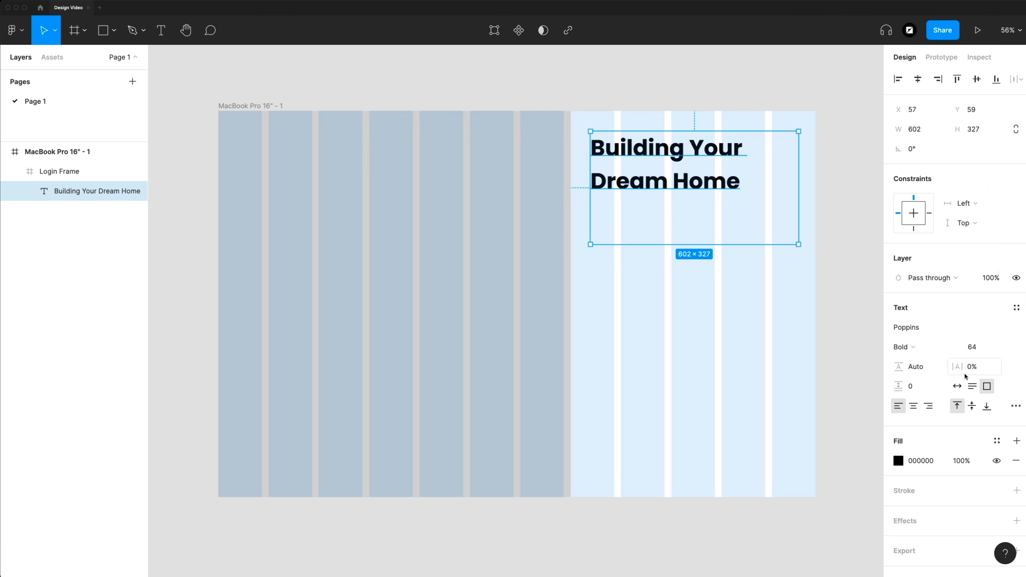
Try auto width on the heading, then return it to fixed size and shrink its box to about 570 × 181
{"action": "left_click", "coordinate": [961, 387]}
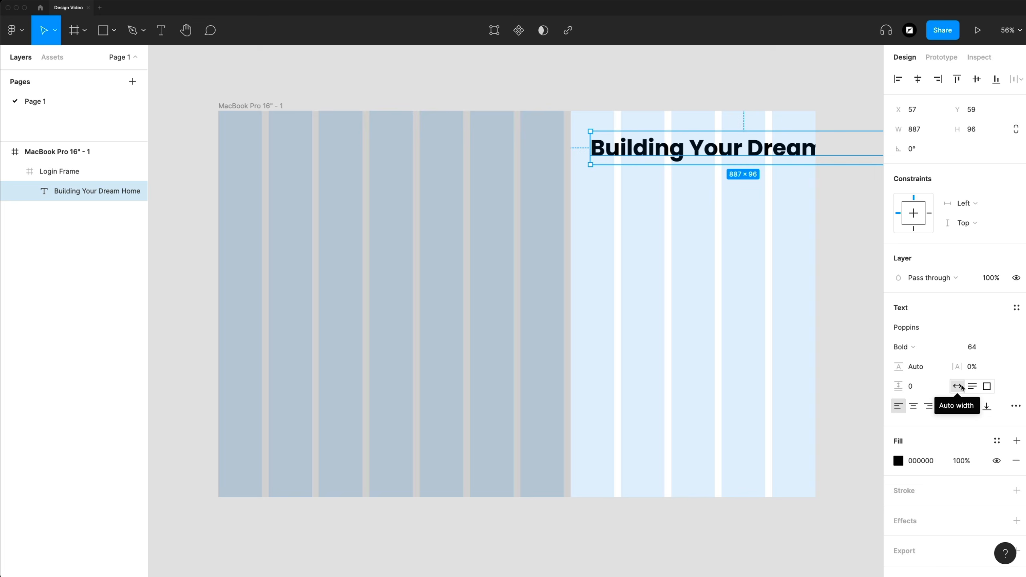
{"action": "scroll", "coordinate": [687, 199], "scroll_direction": "right", "scroll_amount": 5}
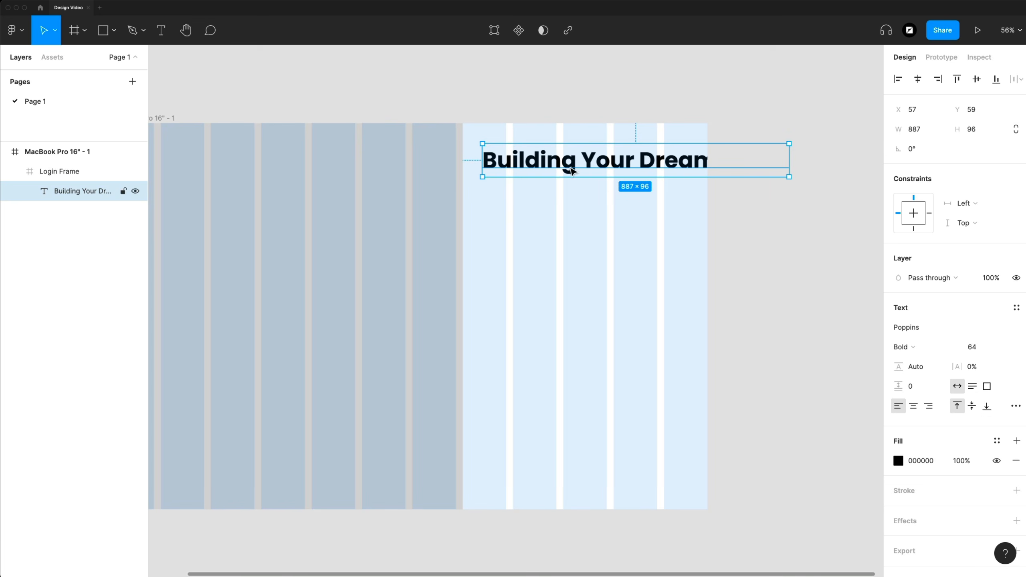
{"action": "left_click", "coordinate": [986, 386]}
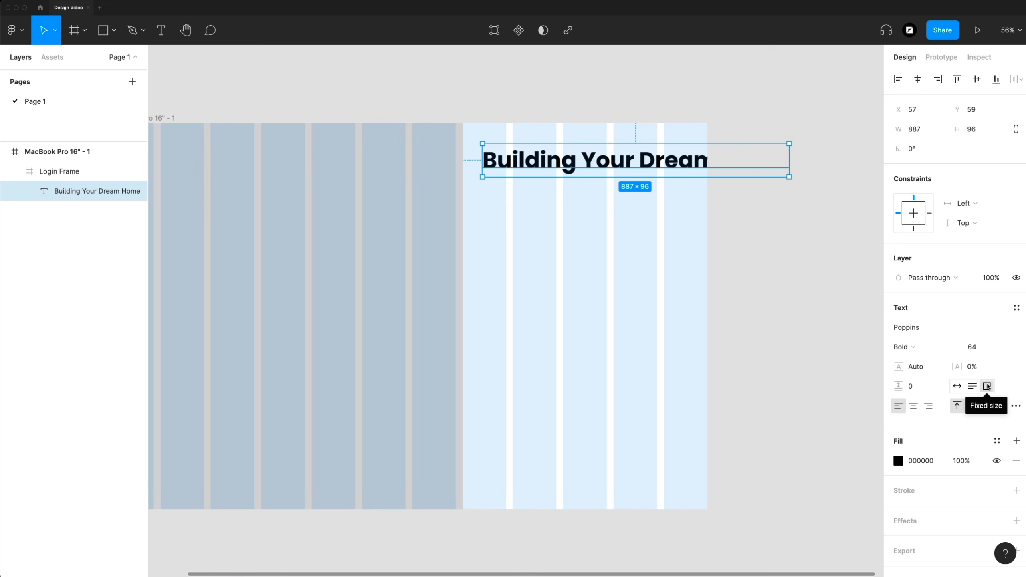
{"action": "left_click_drag", "start_coordinate": [788, 177], "coordinate": [682, 210]}
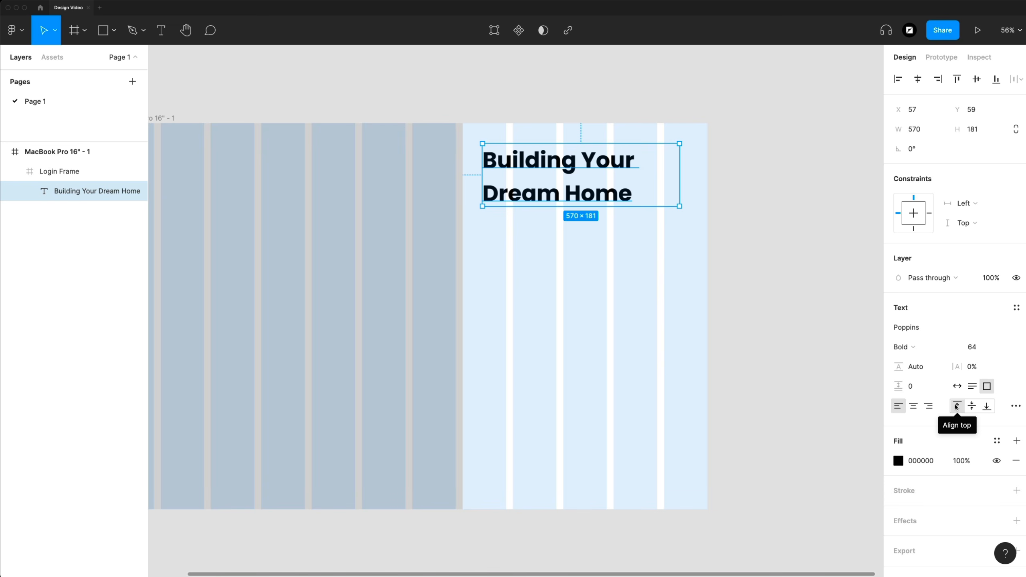
Enlarge the heading's text box to about 580 × 419, try bottom and middle vertical alignment, and return to top alignment
{"action": "left_click_drag", "start_coordinate": [679, 207], "coordinate": [683, 289]}
{"action": "left_click", "coordinate": [986, 408]}
{"action": "left_click", "coordinate": [971, 409]}
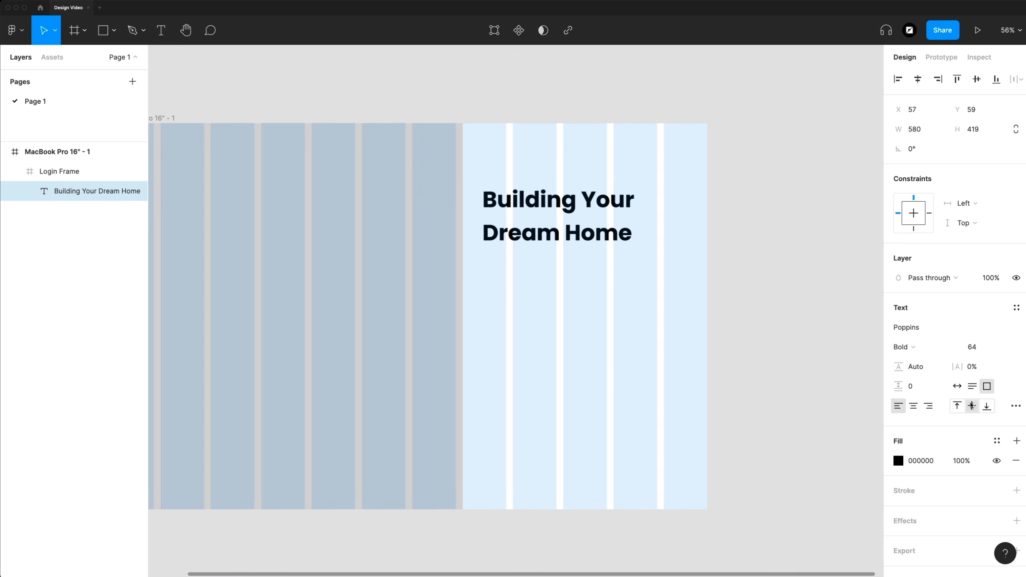
{"action": "left_click", "coordinate": [956, 411]}
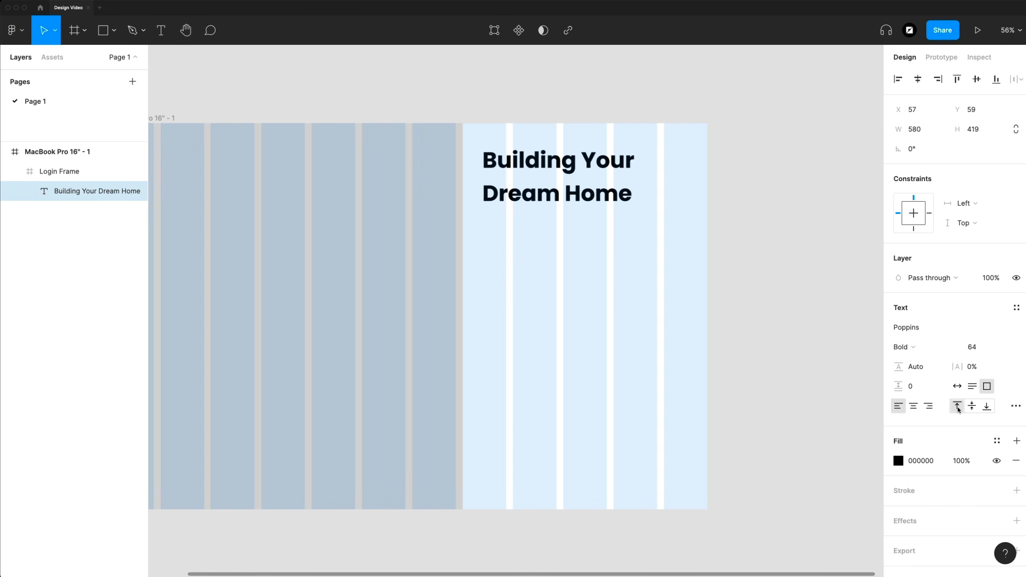
Widen the heading's text box to about 616 and set its resizing to auto height
{"action": "left_click", "coordinate": [972, 387]}
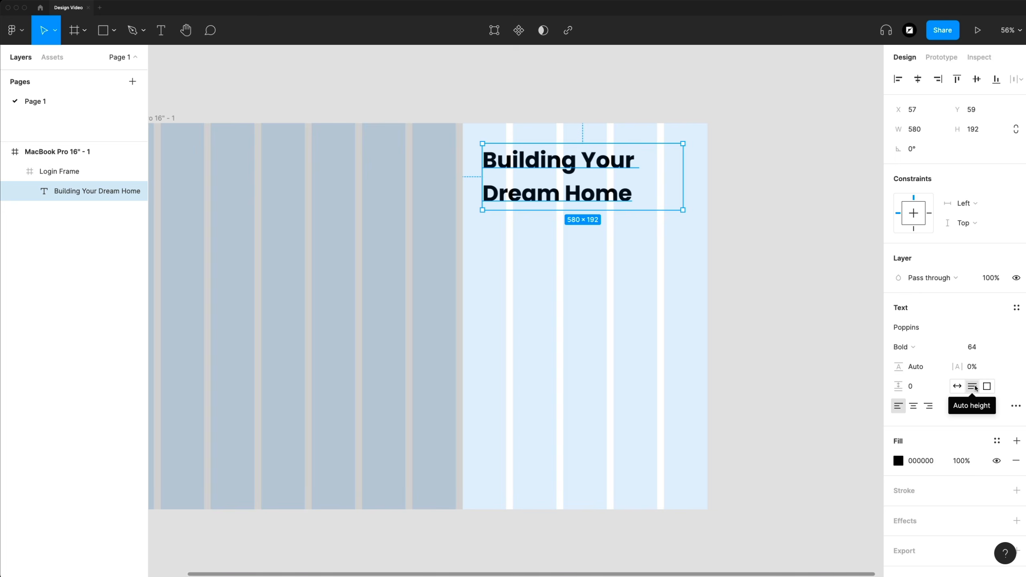
{"action": "left_click_drag", "start_coordinate": [683, 210], "coordinate": [695, 299]}
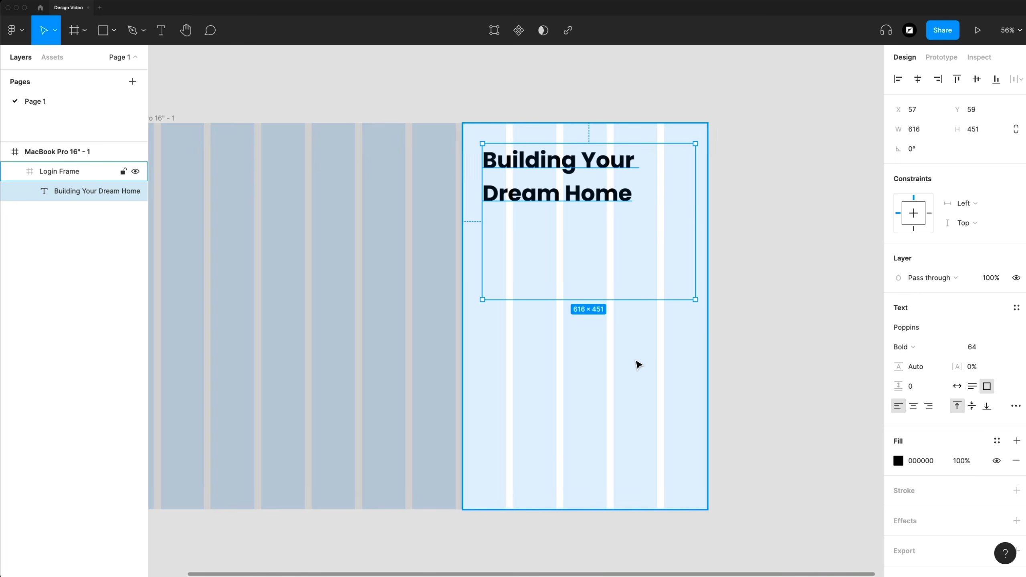
{"action": "left_click", "coordinate": [972, 386]}
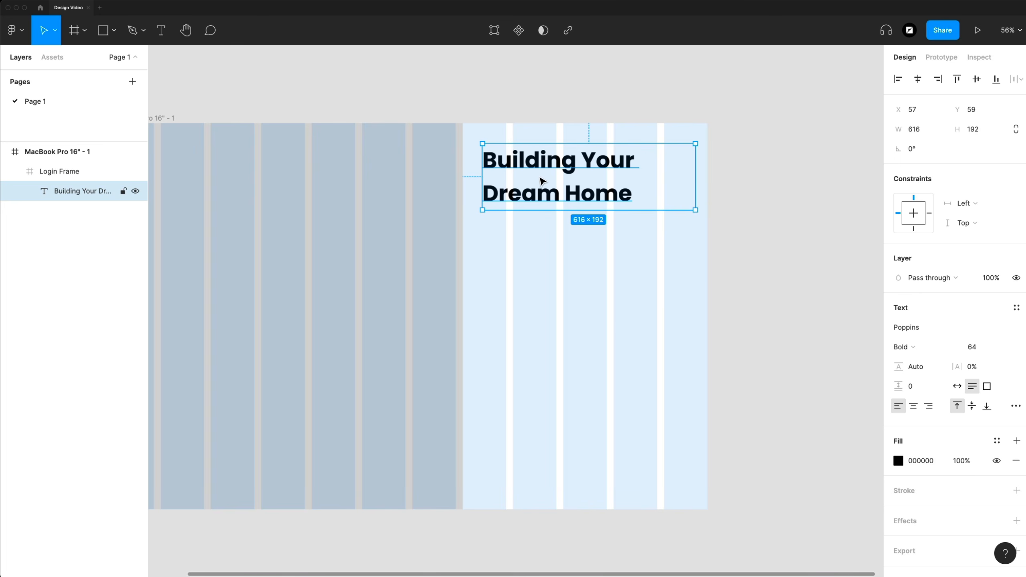
Position the heading in the Login Frame at X 60 and Y 60, checking its distances to the frame edges
{"action": "left_click_drag", "start_coordinate": [565, 143], "coordinate": [562, 136]}
{"action": "key", "text": "alt"}
{"action": "key", "text": "alt"}
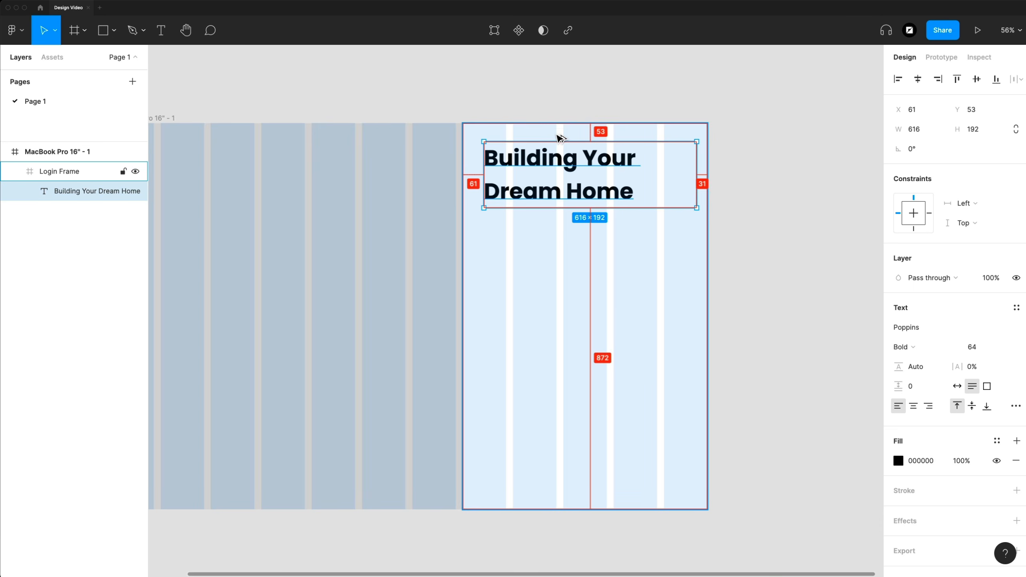
{"action": "key", "text": "alt"}
{"action": "key", "text": "Down"}
{"action": "key", "text": "Down"}
{"action": "key", "text": "Down"}
{"action": "key", "text": "Down"}
{"action": "key", "text": "Down"}
{"action": "key", "text": "Down"}
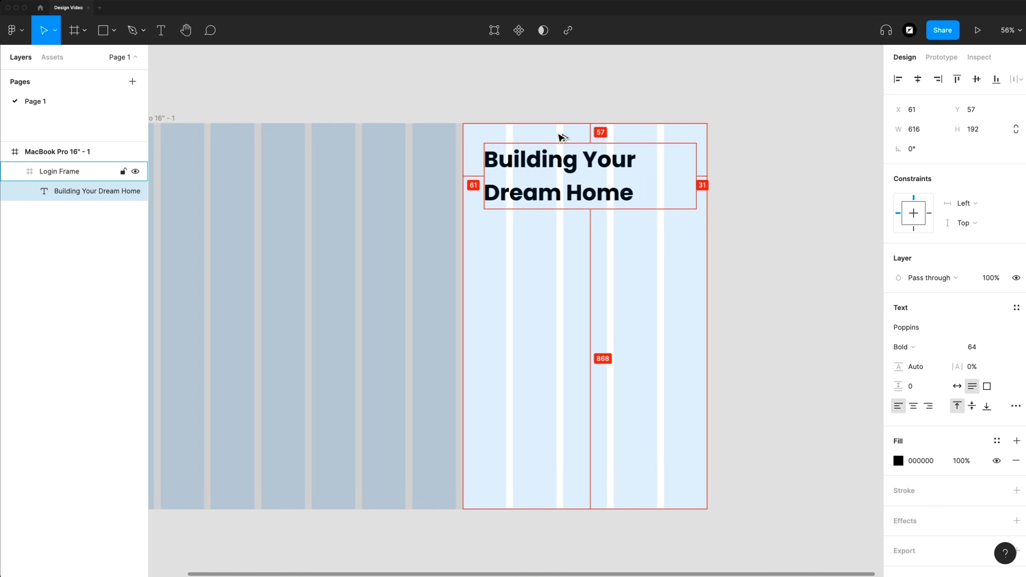
{"action": "key", "text": "Down"}
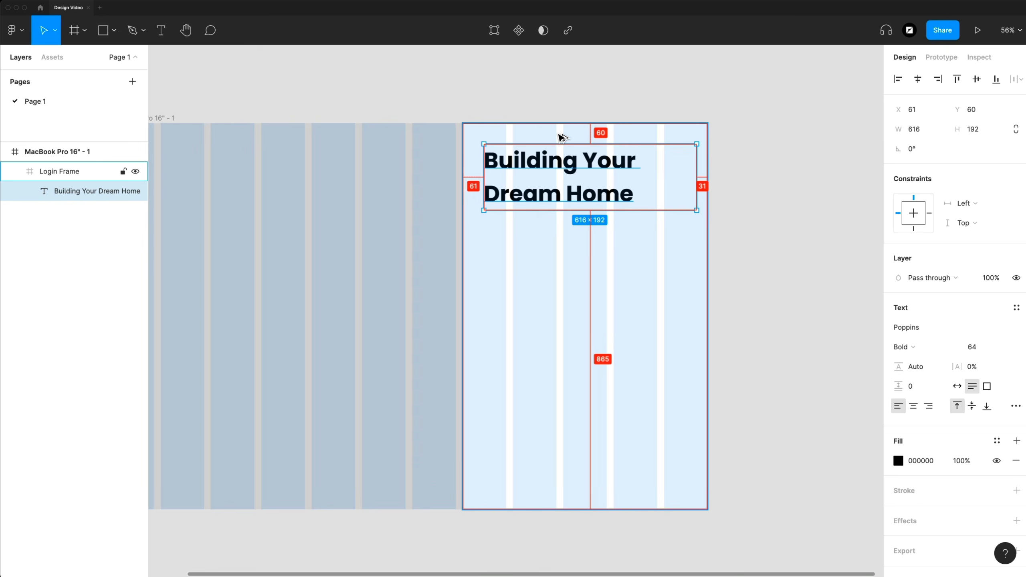
{"action": "key", "text": "Left"}
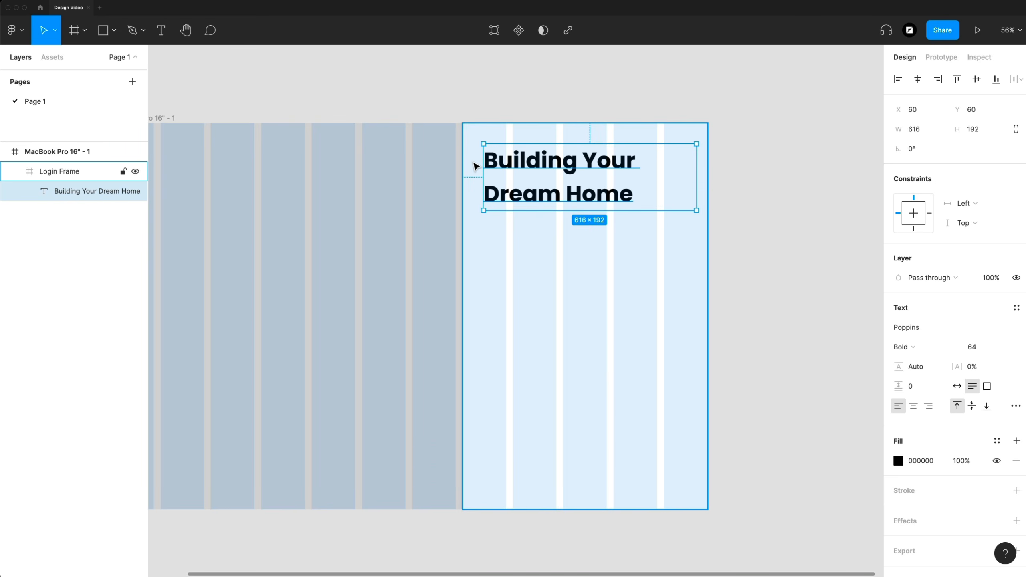
Set the heading's letter case to uppercase in its type settings
{"action": "scroll", "coordinate": [475, 167], "scroll_direction": "left", "scroll_amount": 2}
{"action": "scroll", "coordinate": [476, 166], "scroll_direction": "down", "scroll_amount": 2}
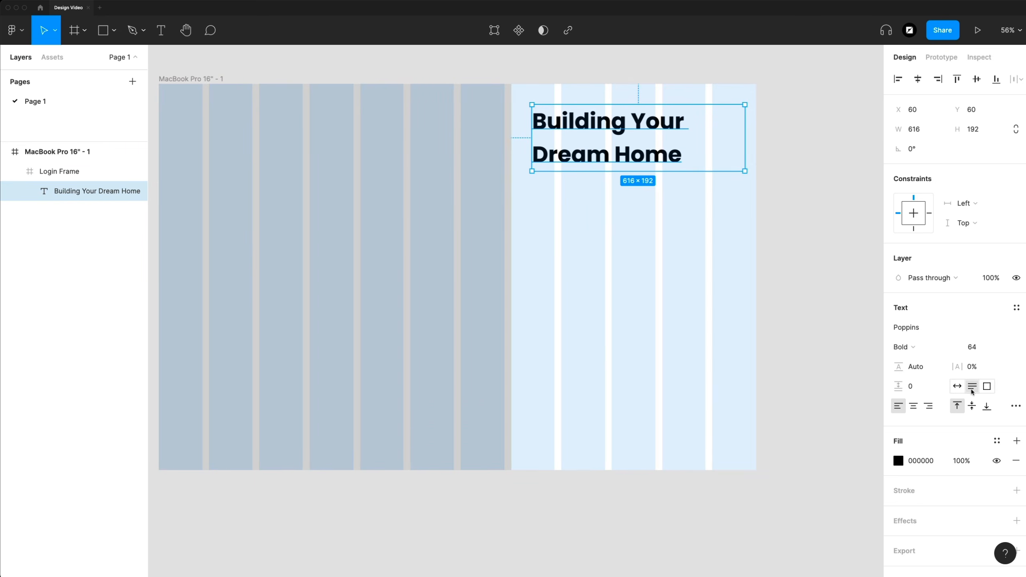
{"action": "left_click", "coordinate": [1016, 407]}
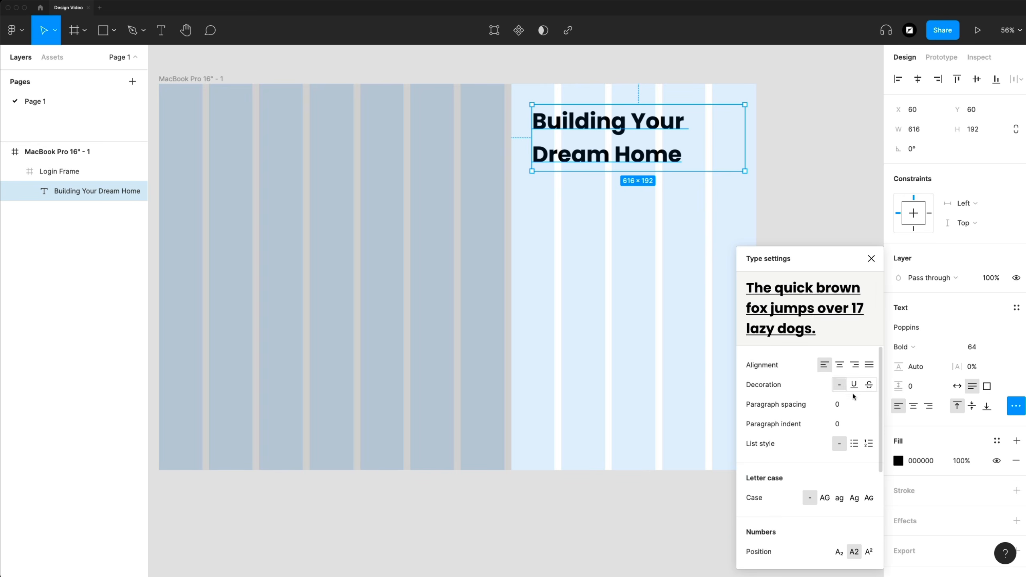
{"action": "left_click", "coordinate": [830, 500]}
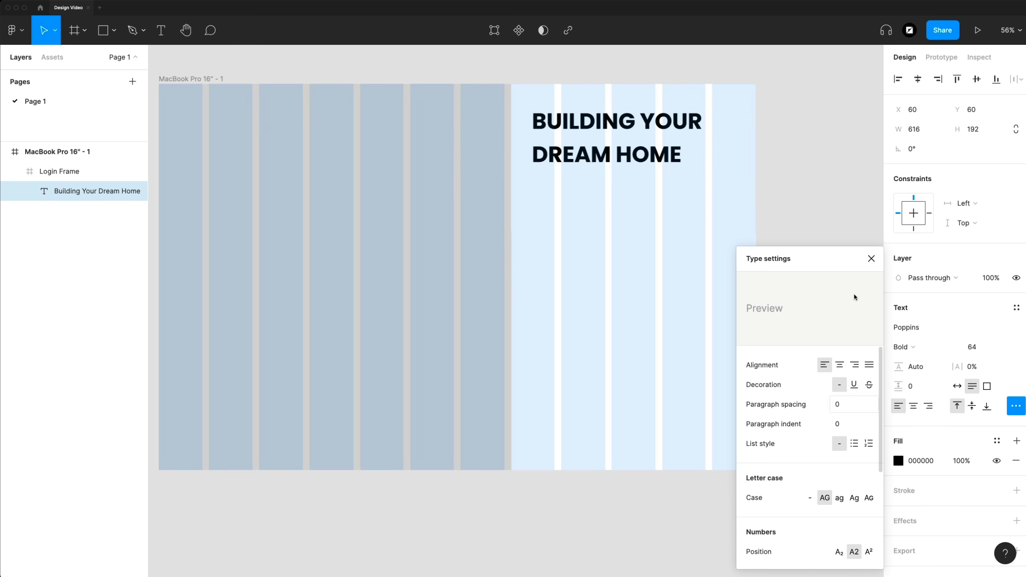
{"action": "key", "text": "Escape"}
Add a text layer reading "Email Address" below the heading in the Login Frame
{"action": "key", "text": "t"}
{"action": "left_click", "coordinate": [547, 214]}
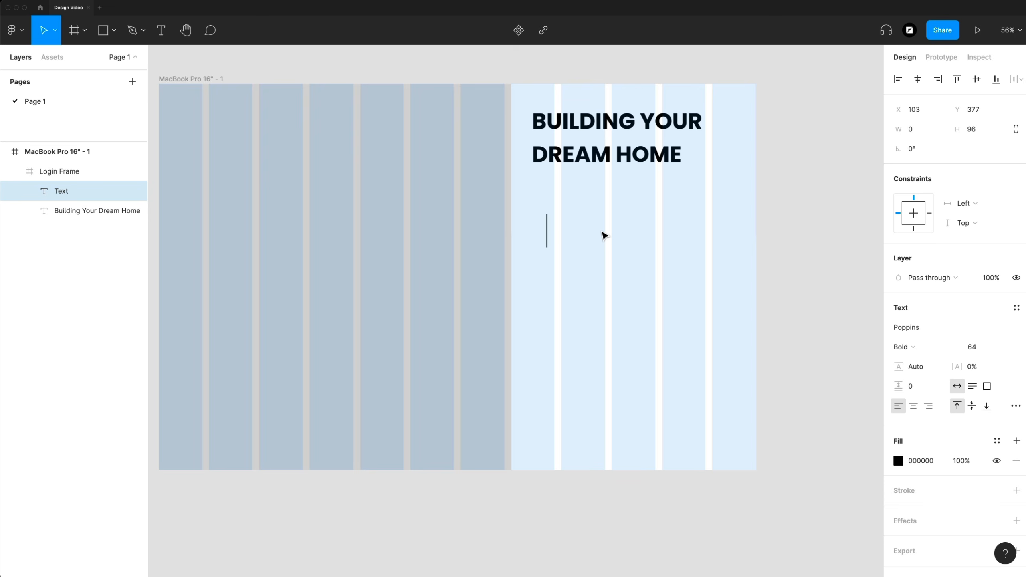
{"action": "type", "text": "Email Address"}
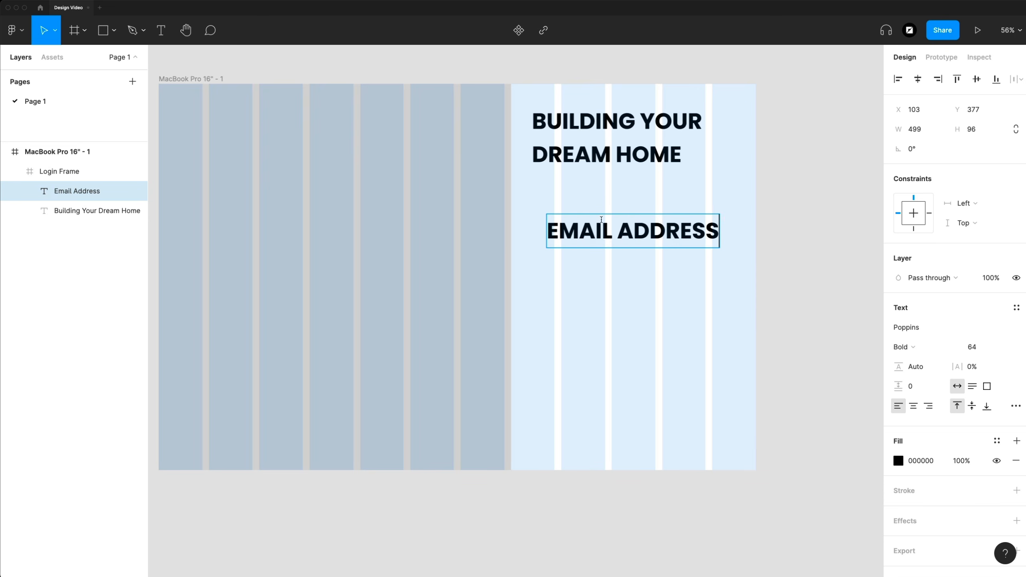
{"action": "key", "text": "Escape"}
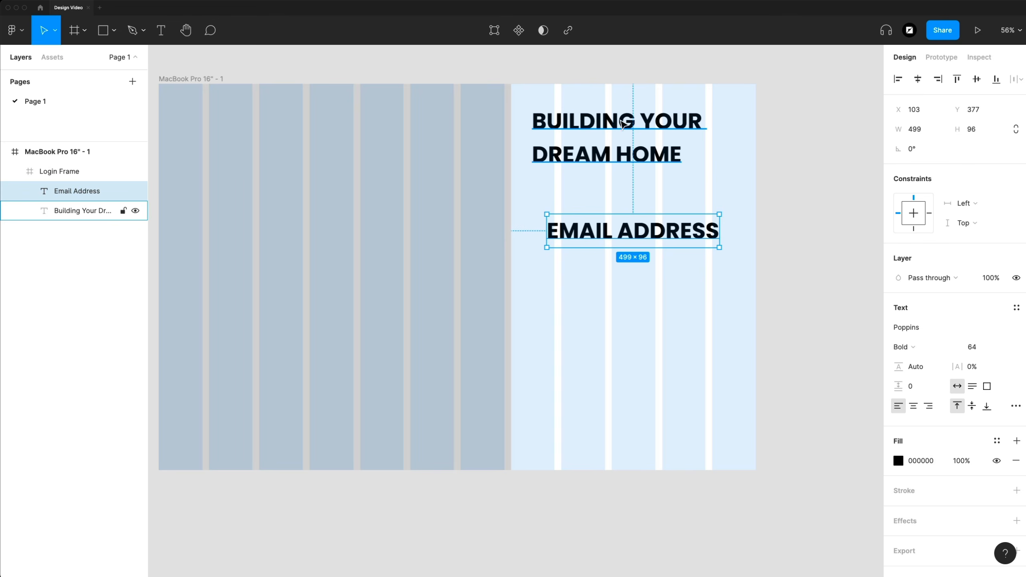
Set the "Email Address" label's font size to 20 and align it with the heading's left edge at X 60
{"action": "left_click", "coordinate": [1001, 347]}
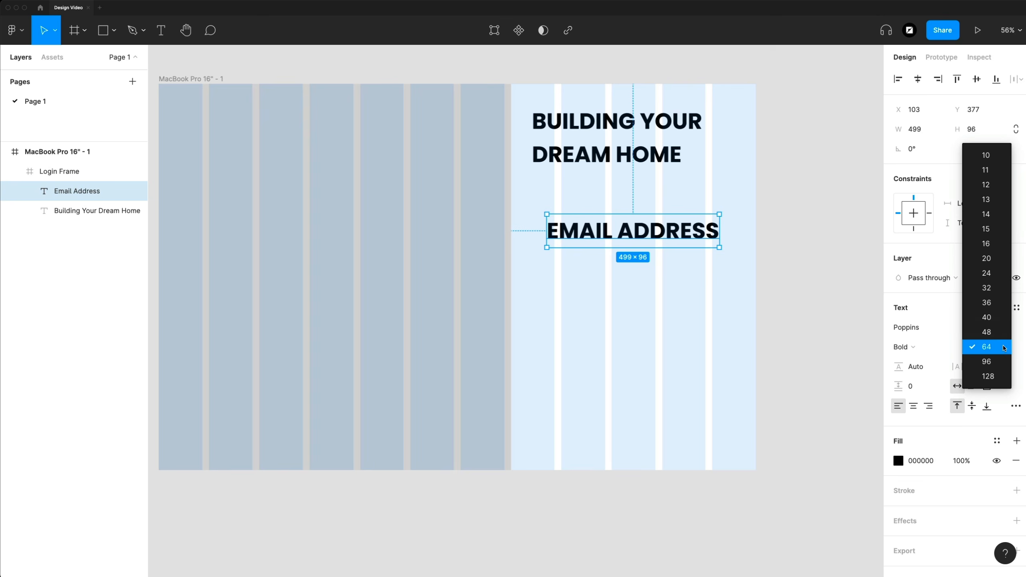
{"action": "left_click", "coordinate": [989, 259]}
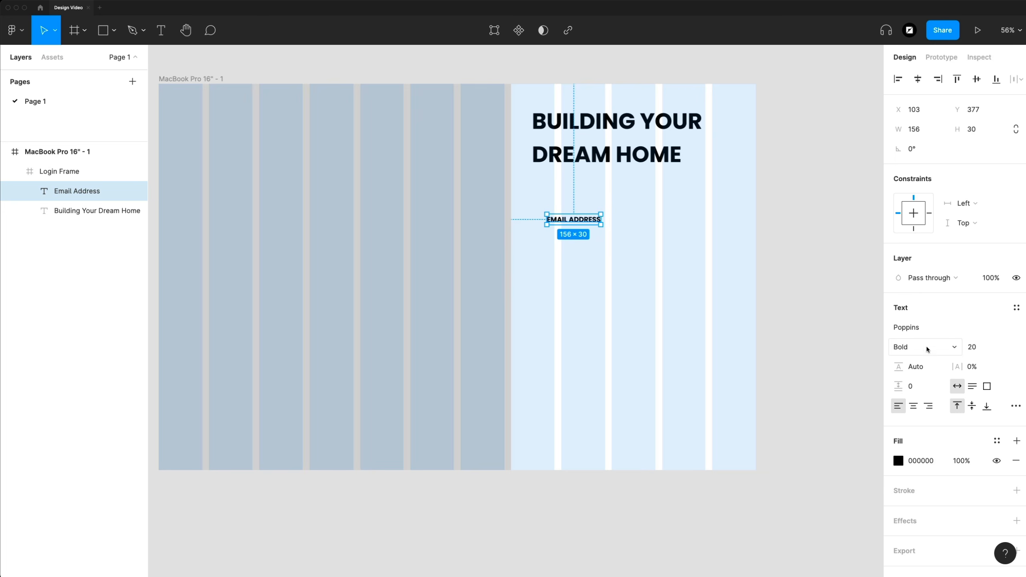
{"action": "left_click_drag", "start_coordinate": [581, 223], "coordinate": [543, 222]}
{"action": "key", "text": "alt"}
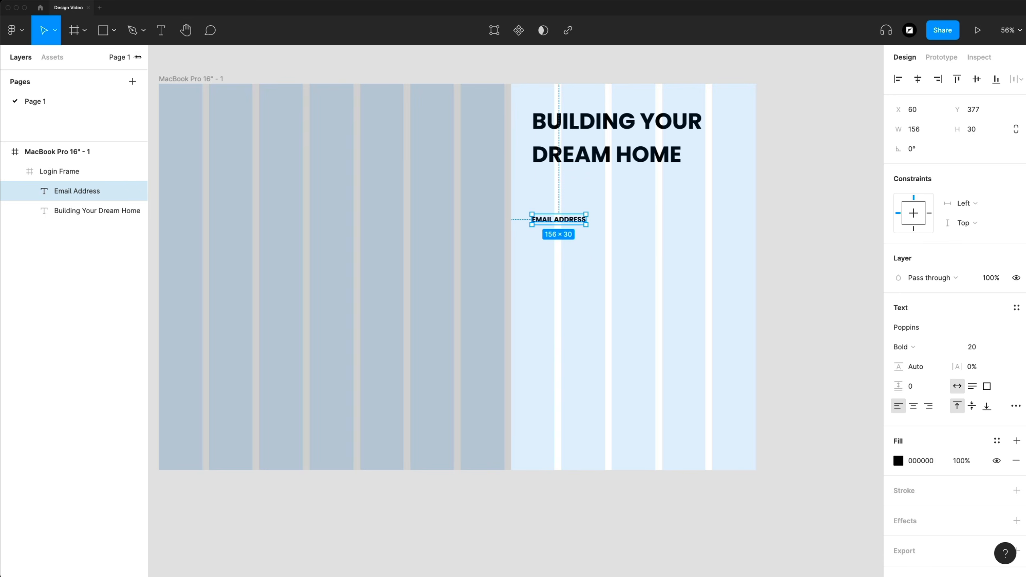
Draw a horizontal line about 588 wide below the "Email Address" label, starting at X 60, and set its stroke weight to 4
{"action": "left_click", "coordinate": [114, 31]}
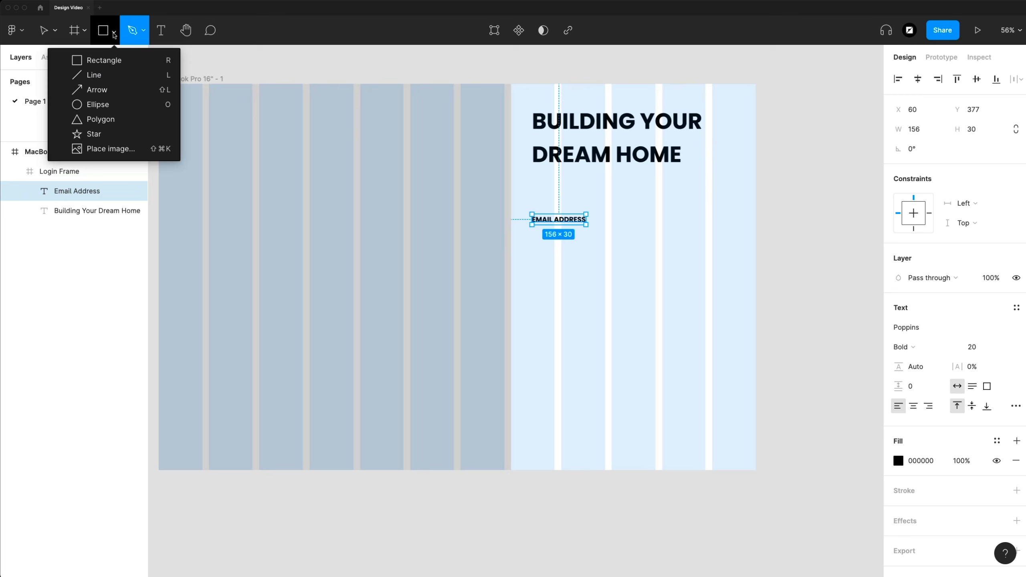
{"action": "left_click", "coordinate": [94, 75]}
{"action": "left_click_drag", "start_coordinate": [530, 245], "coordinate": [749, 272]}
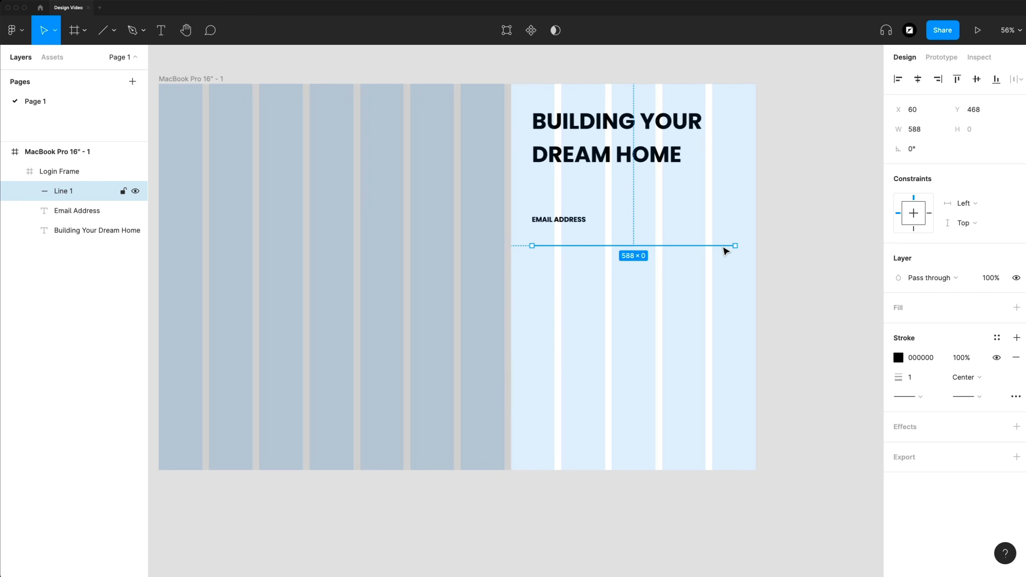
{"action": "left_click", "coordinate": [920, 129]}
{"action": "left_click", "coordinate": [708, 249]}
{"action": "key", "text": "alt"}
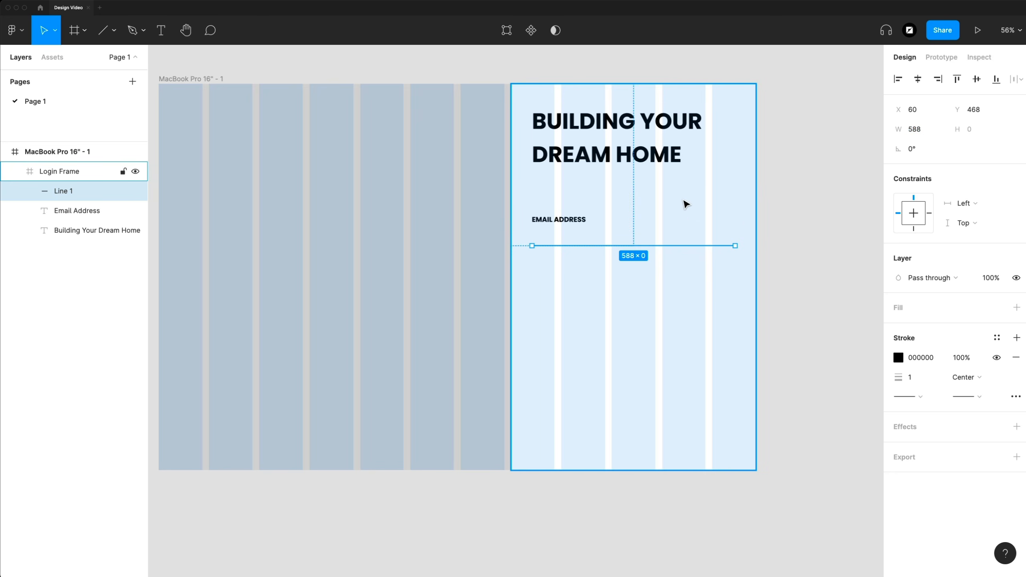
{"action": "left_click", "coordinate": [910, 376]}
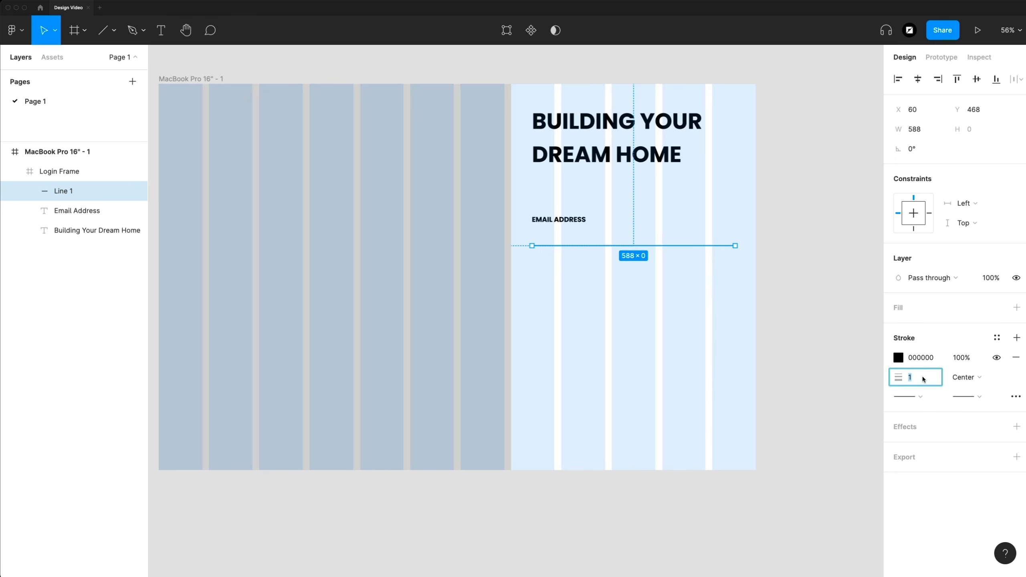
{"action": "key", "text": "Return"}
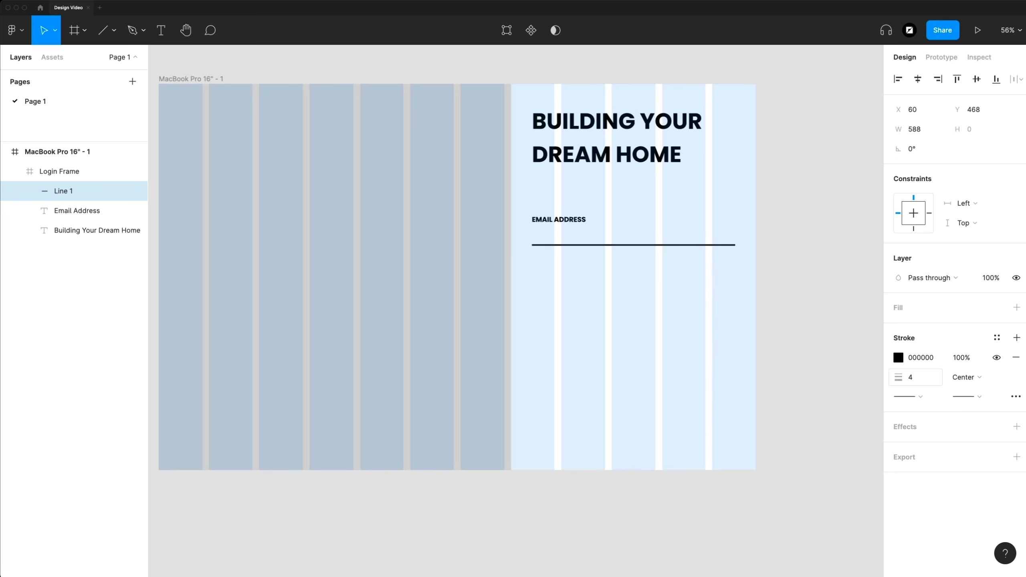
Move the line down to Y 497, checking its distance from the "Email Address" label, and clear the selection
{"action": "key", "text": "alt"}
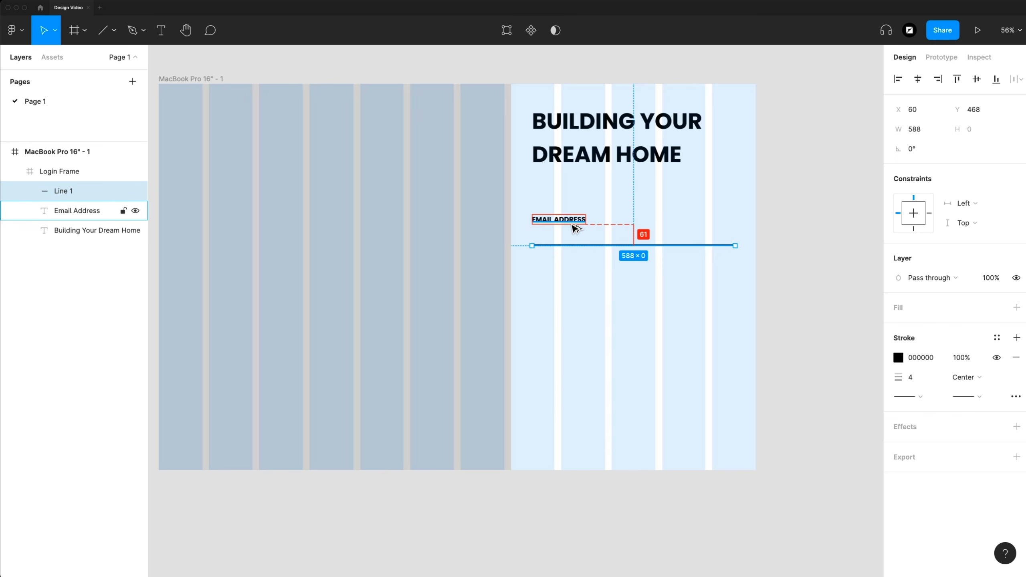
{"action": "key", "text": "Up"}
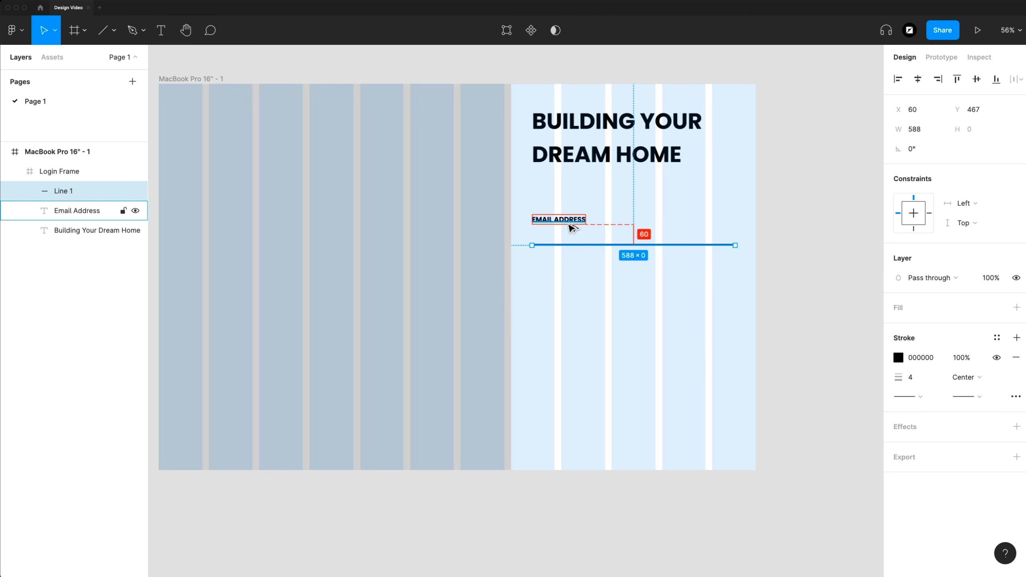
{"action": "key", "text": "shift+Down"}
{"action": "key", "text": "shift+Down"}
{"action": "key", "text": "shift+Down"}
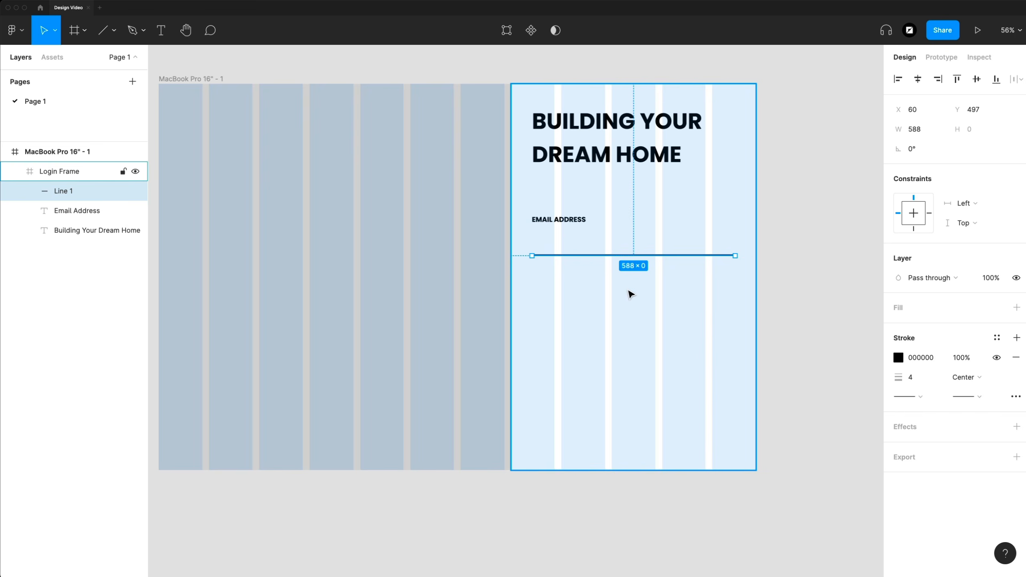
{"action": "key", "text": "Escape"}
Duplicate the "Email Address" label together with its line, placing the copy 60 below the original line
{"action": "left_click", "coordinate": [572, 256]}
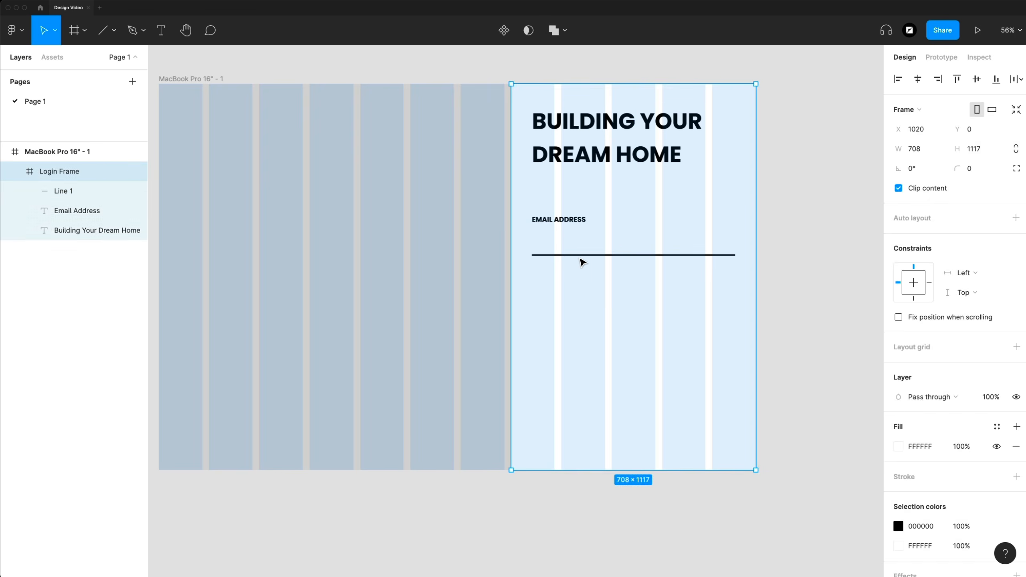
{"action": "double_click", "coordinate": [579, 257]}
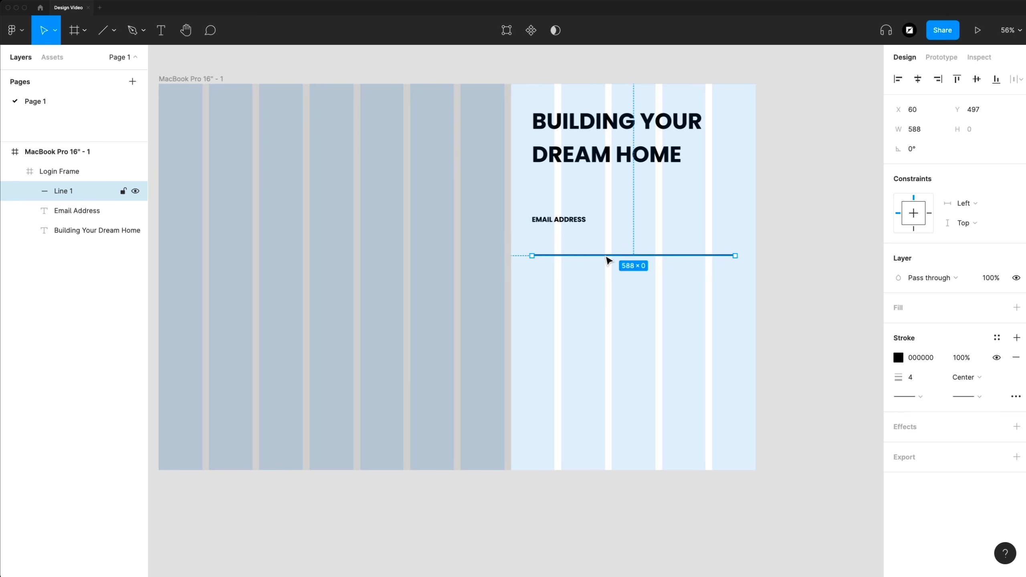
{"action": "left_click", "coordinate": [568, 221], "text": "shift"}
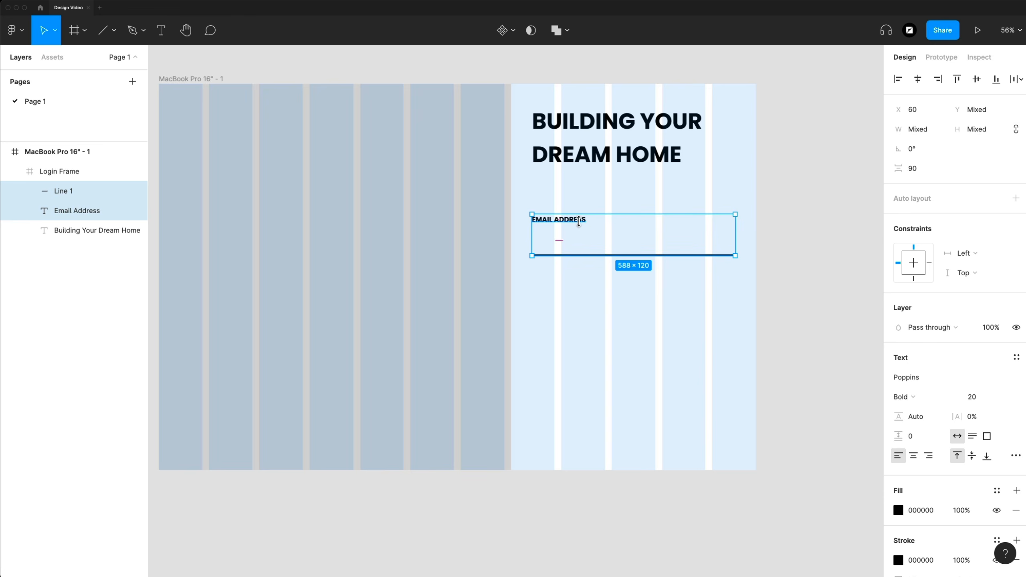
{"action": "left_click_drag", "start_coordinate": [581, 225], "coordinate": [581, 259]}
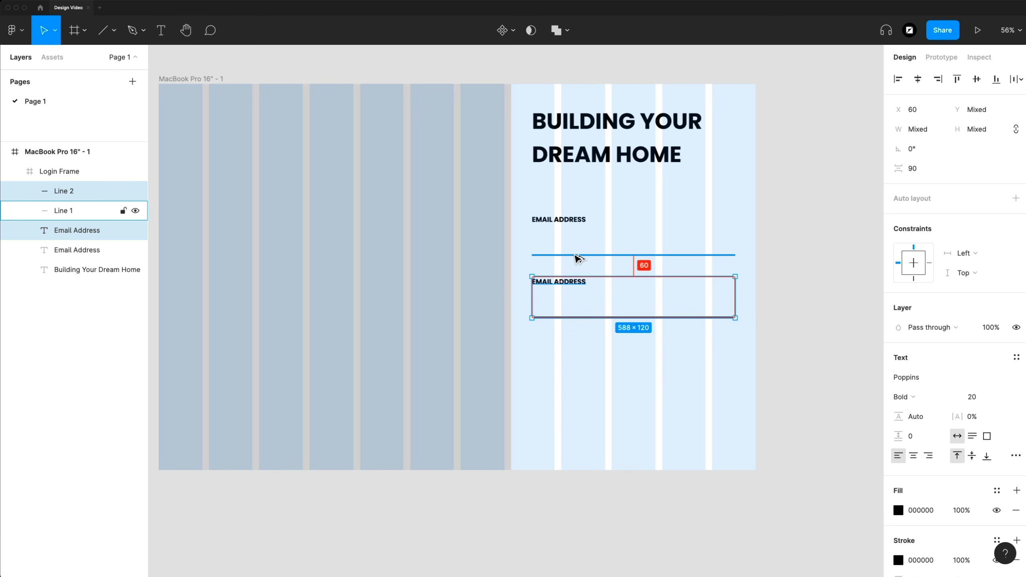
Change the duplicated label's text to "Password" and finish editing it
{"action": "left_click", "coordinate": [572, 284]}
{"action": "left_click", "coordinate": [571, 285]}
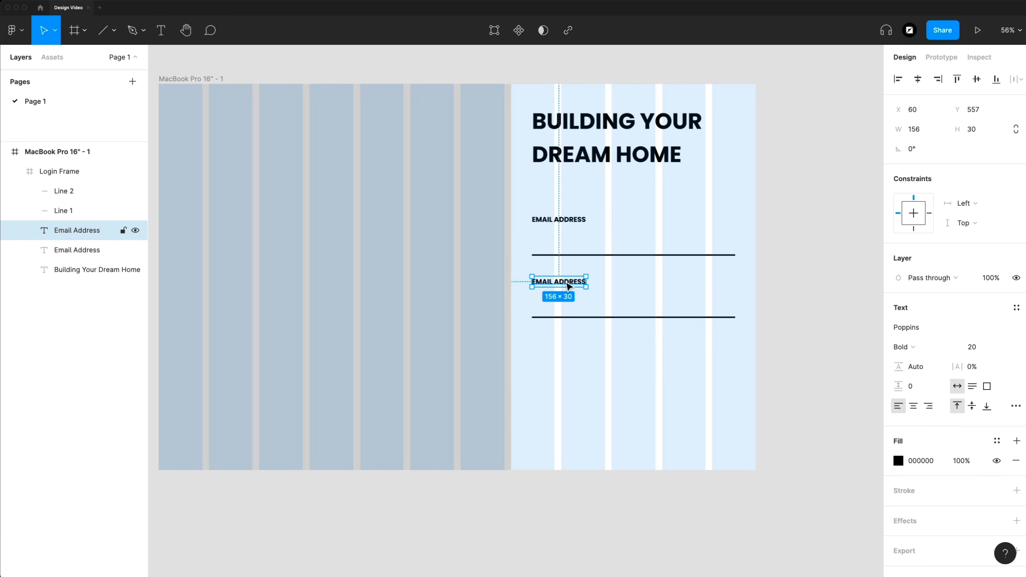
{"action": "double_click", "coordinate": [568, 286]}
{"action": "type", "text": "Password"}
{"action": "left_click", "coordinate": [607, 342]}
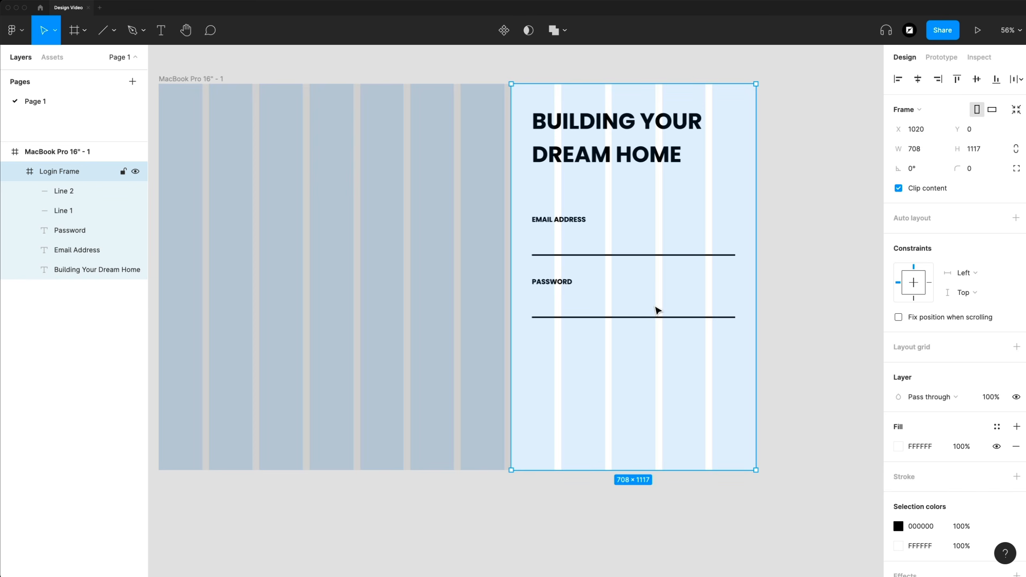
Add a sample e-mail address as placeholder text above the email line, aligned with the label at X 60, Y 453
{"action": "key", "text": "t"}
{"action": "left_click", "coordinate": [537, 245]}
{"action": "type", "text": "email@email"}
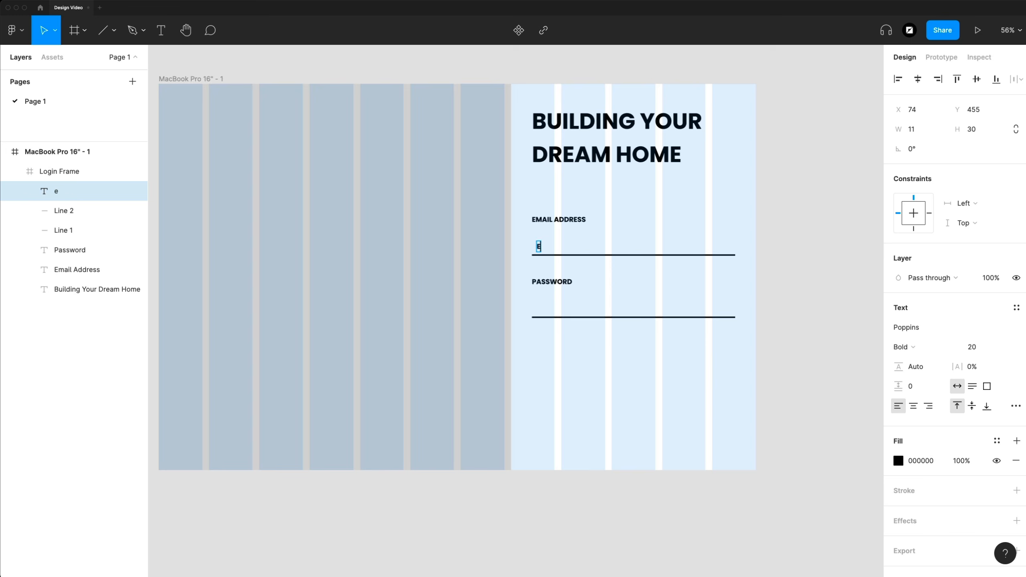
{"action": "type", "text": ".com"}
{"action": "left_click_drag", "start_coordinate": [529, 208], "coordinate": [518, 206]}
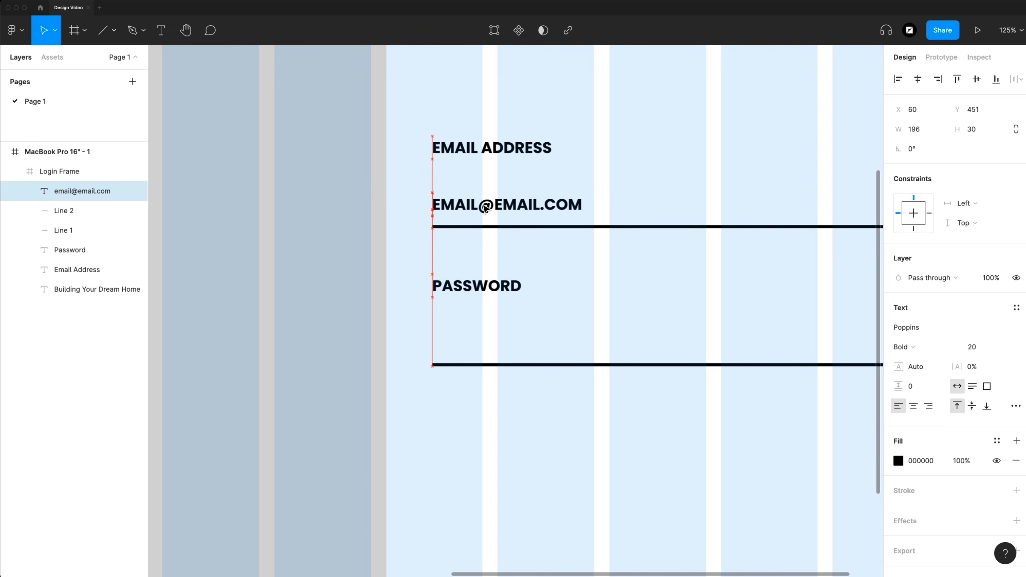
{"action": "key", "text": "alt"}
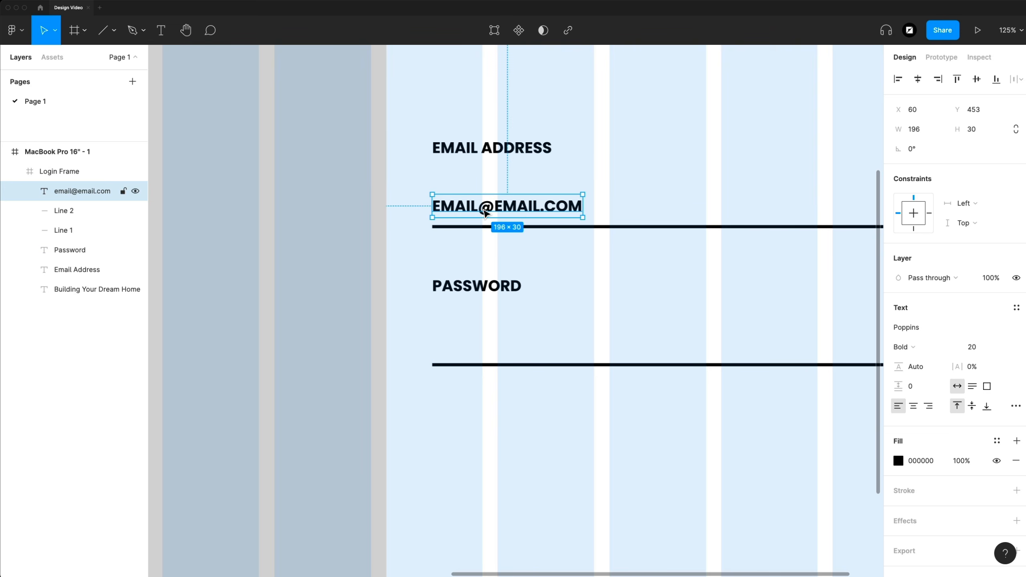
Set the email placeholder text to SemiBold weight and font size 16
{"action": "left_click", "coordinate": [956, 349]}
{"action": "left_click", "coordinate": [956, 331]}
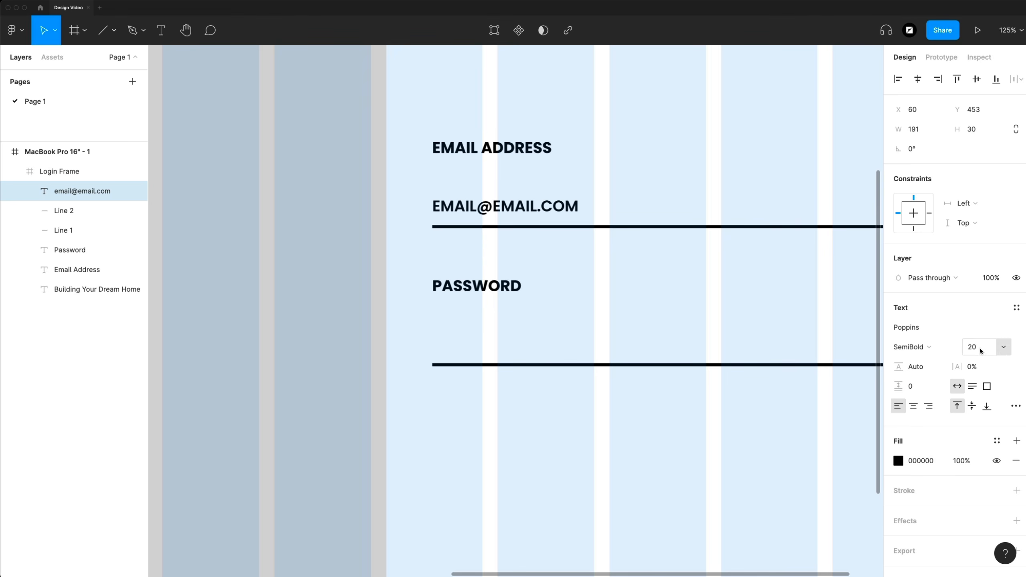
{"action": "left_click", "coordinate": [1004, 348]}
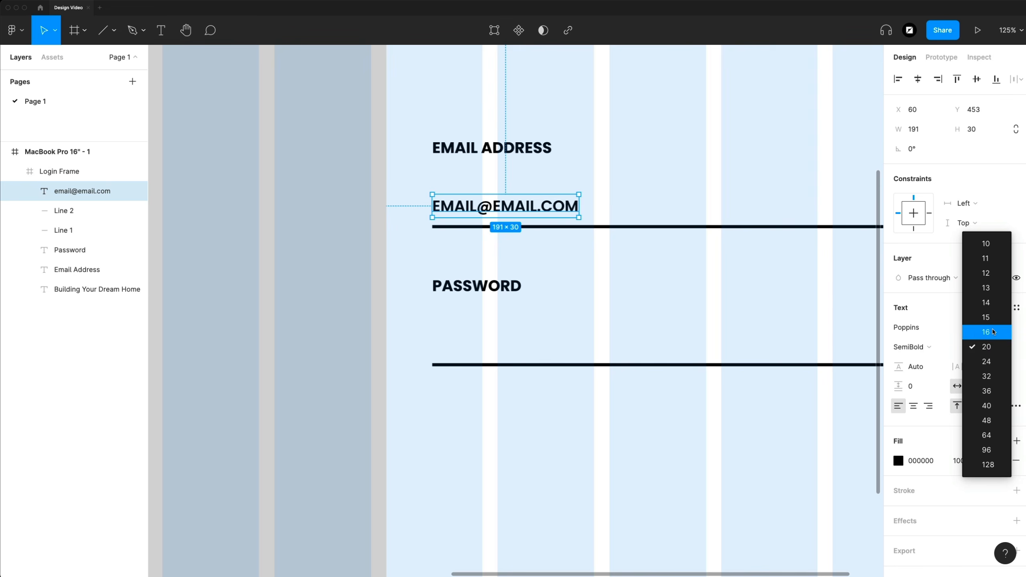
{"action": "left_click", "coordinate": [993, 331]}
Nudge the email placeholder down to Y 459, closer to the line beneath it
{"action": "key", "text": "Down"}
{"action": "key", "text": "Down"}
{"action": "key", "text": "Down"}
{"action": "key", "text": "Down"}
{"action": "key", "text": "Down"}
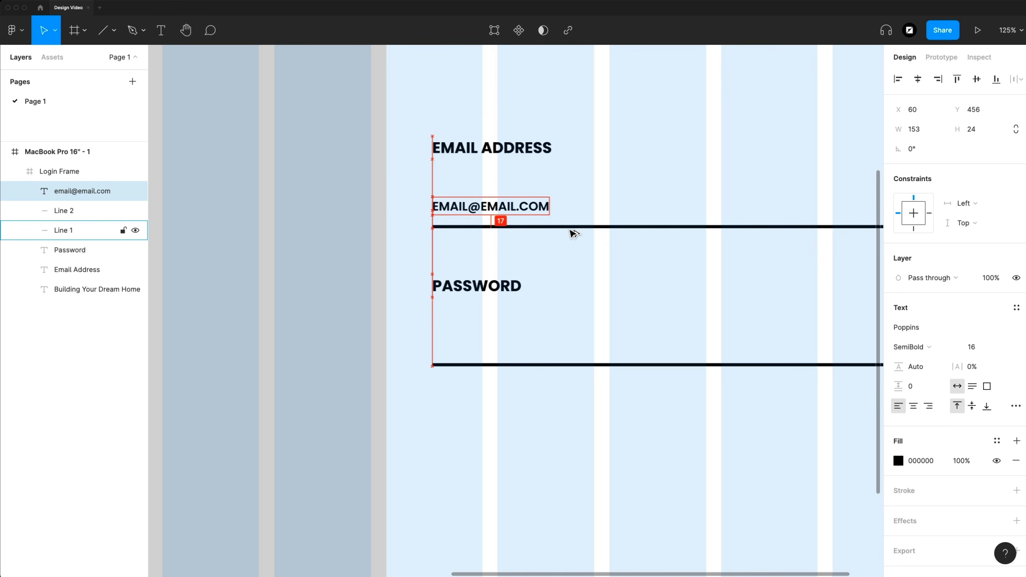
{"action": "key", "text": "Down"}
Set the email placeholder's fill to BCC0C6 and remove its uppercase letter case so it displays as typed
{"action": "left_click", "coordinate": [936, 462]}
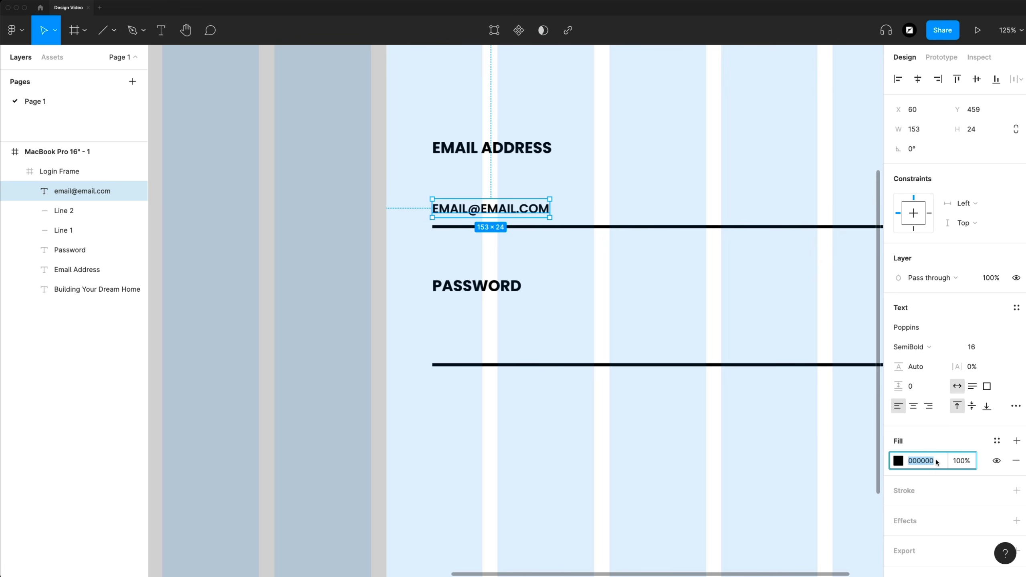
{"action": "type", "text": "bcc0c6"}
{"action": "key", "text": "Return"}
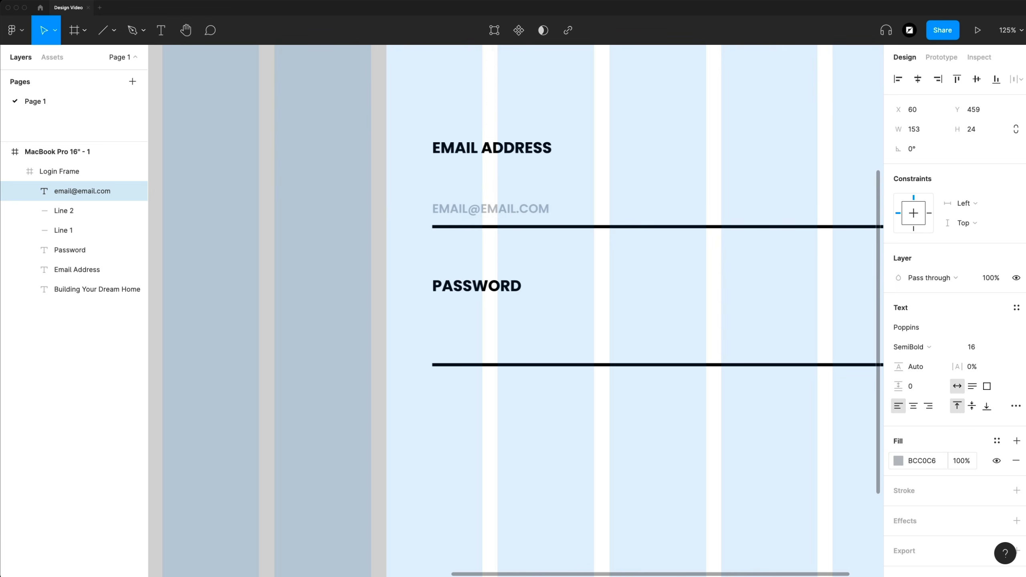
{"action": "left_click", "coordinate": [904, 461]}
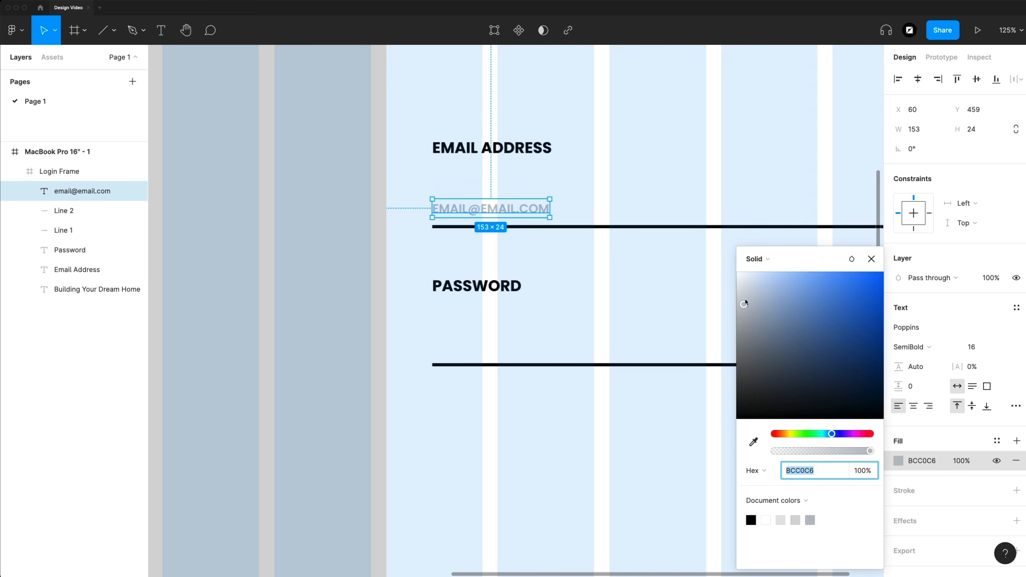
{"action": "left_click", "coordinate": [871, 258]}
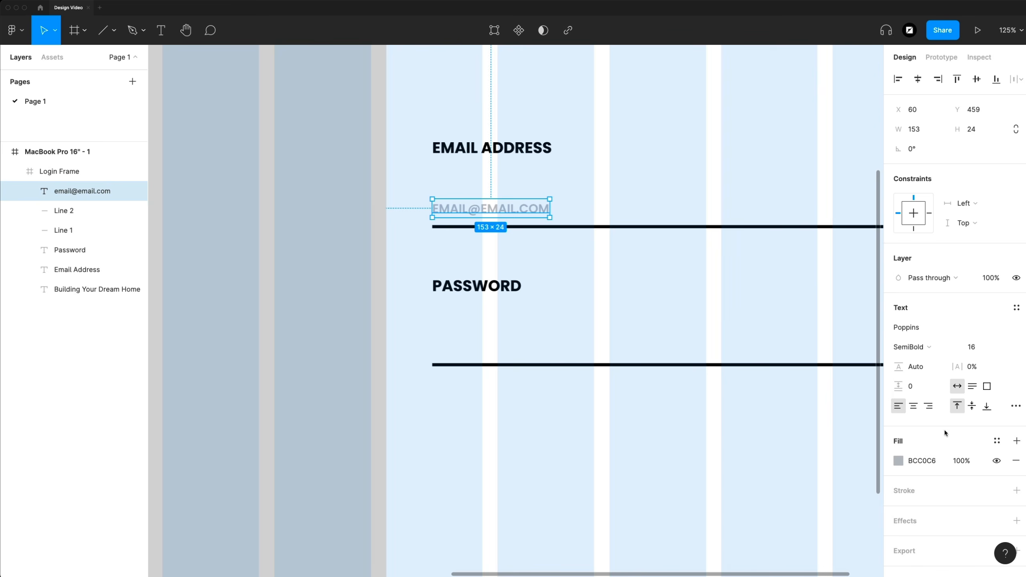
{"action": "left_click", "coordinate": [1016, 407]}
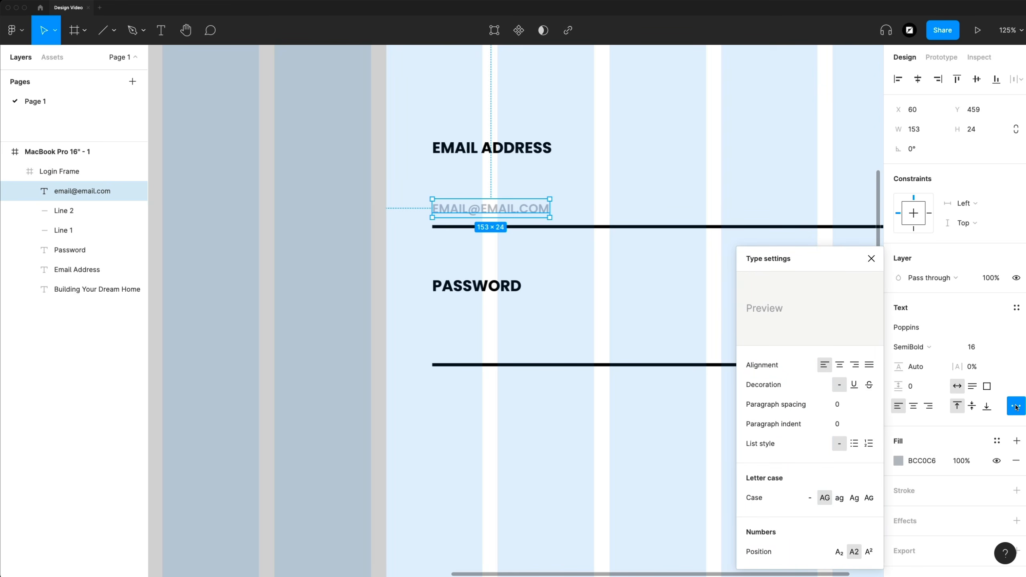
{"action": "left_click", "coordinate": [808, 500]}
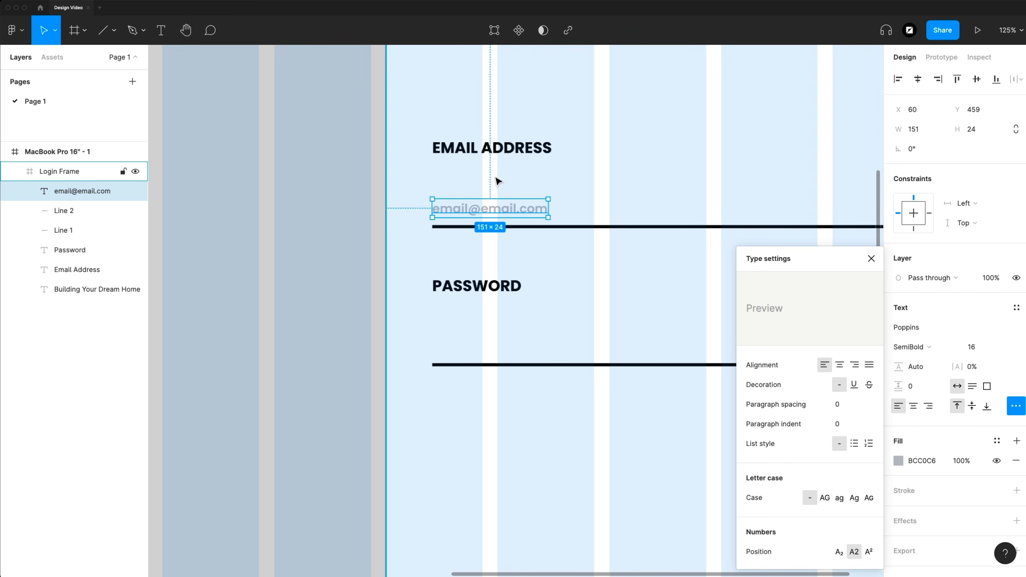
Duplicate the email placeholder above the password line at Y 639 and change its text to "at least 8 characters"
{"action": "left_click", "coordinate": [490, 206]}
{"action": "left_click_drag", "start_coordinate": [509, 208], "coordinate": [522, 366]}
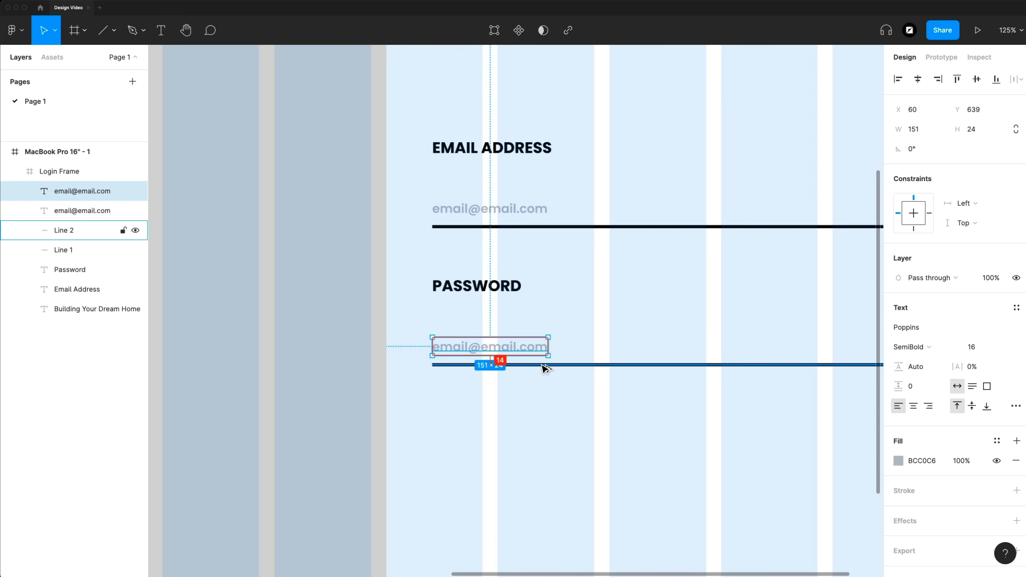
{"action": "double_click", "coordinate": [504, 344]}
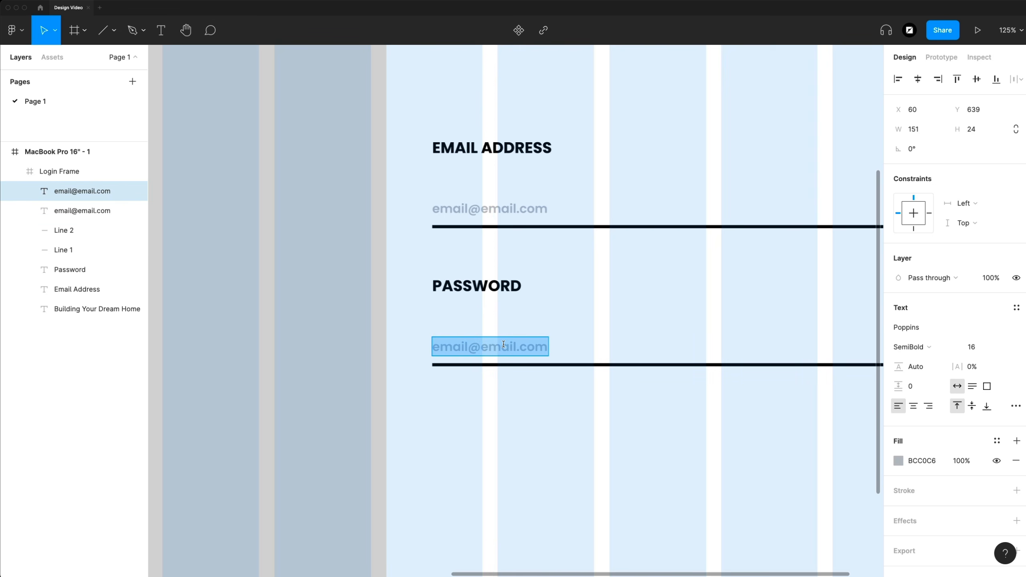
{"action": "type", "text": "at least 8 characters"}
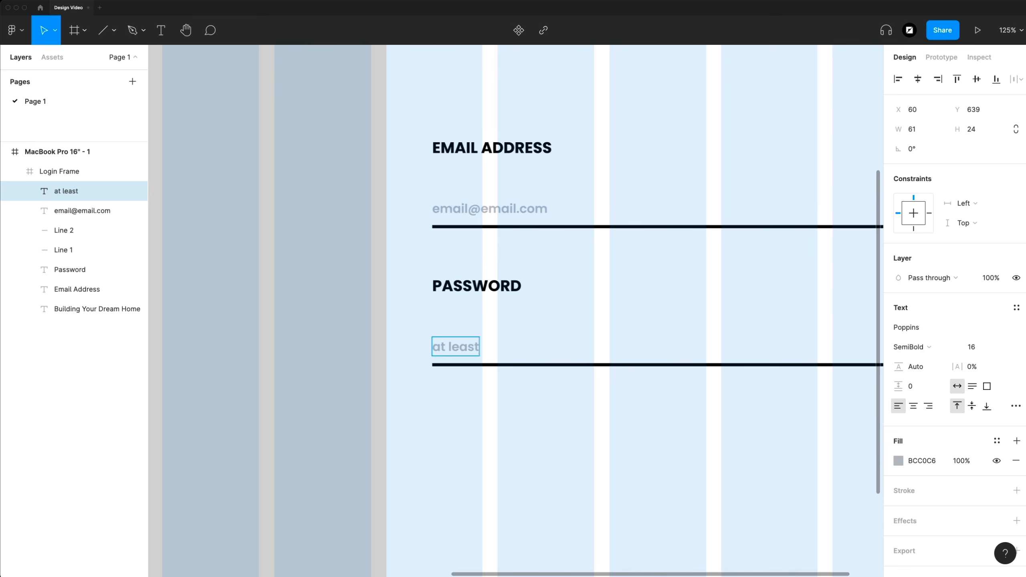
{"action": "key", "text": "Escape"}
{"action": "key", "text": "Escape"}
Set the stroke color of both field lines to 373737 and clear the selection
{"action": "key", "text": "shift+2"}
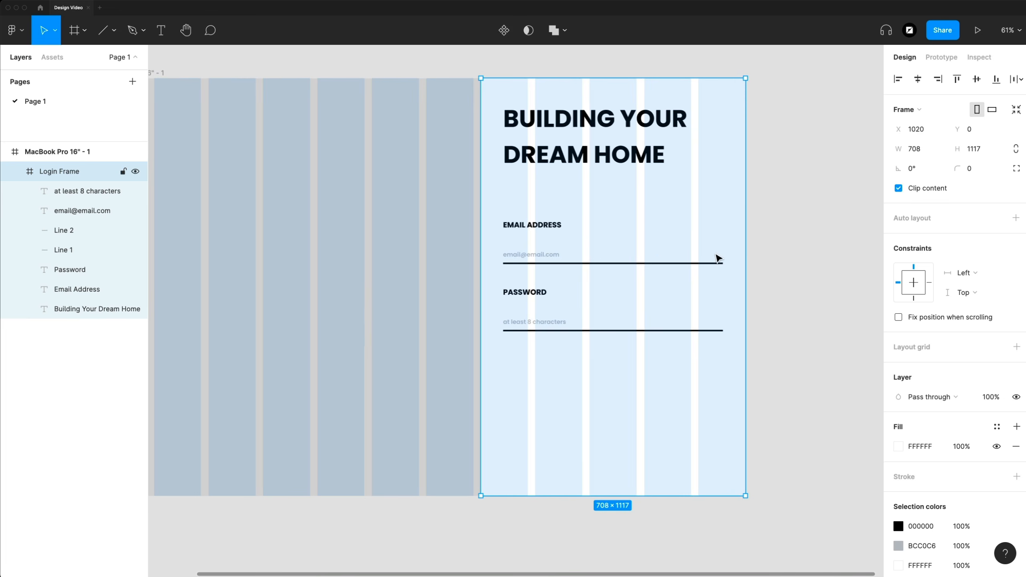
{"action": "scroll", "coordinate": [694, 291], "scroll_direction": "up", "scroll_amount": 2}
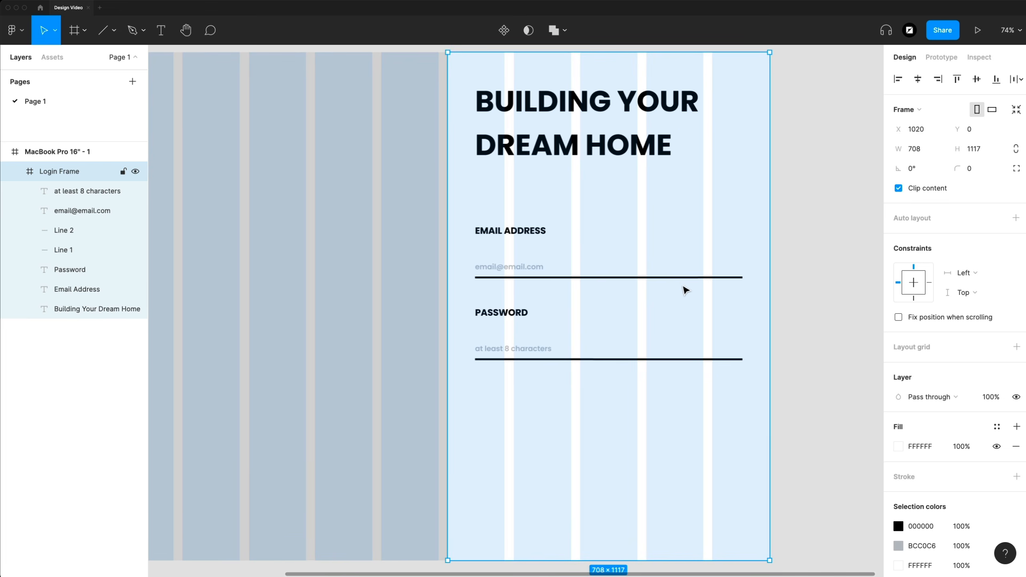
{"action": "left_click", "coordinate": [672, 279]}
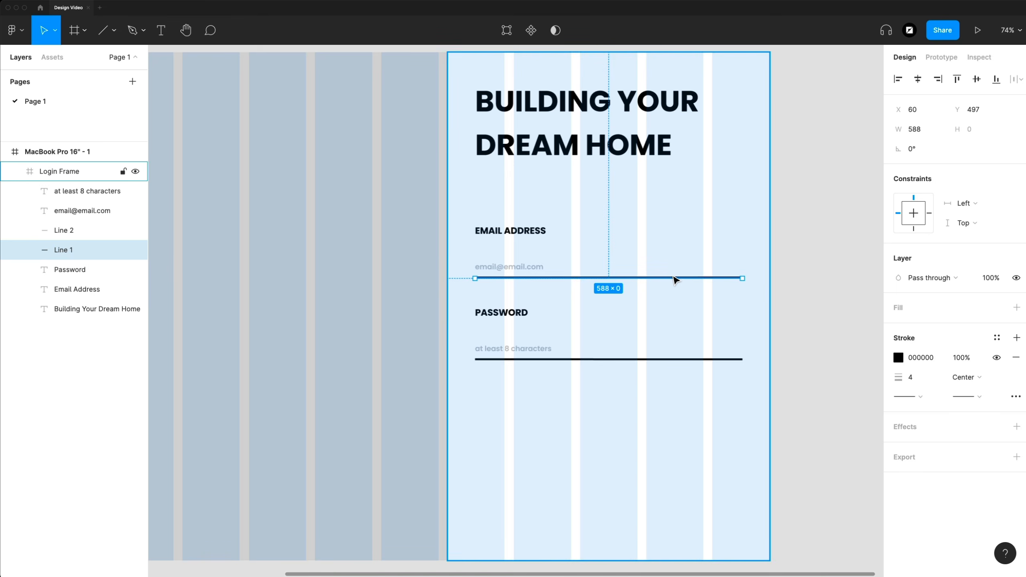
{"action": "left_click", "coordinate": [689, 359], "text": "shift"}
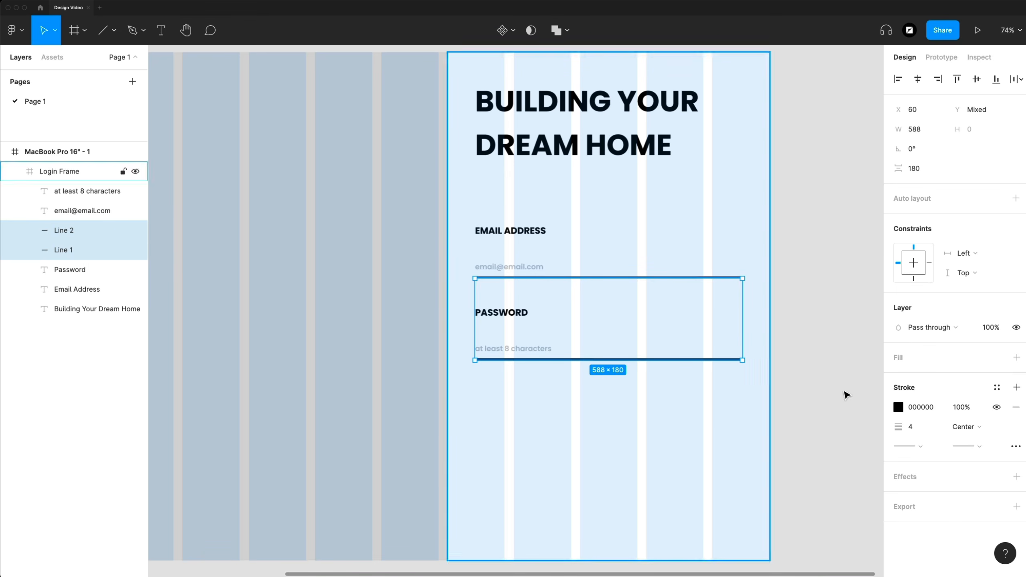
{"action": "left_click", "coordinate": [927, 406]}
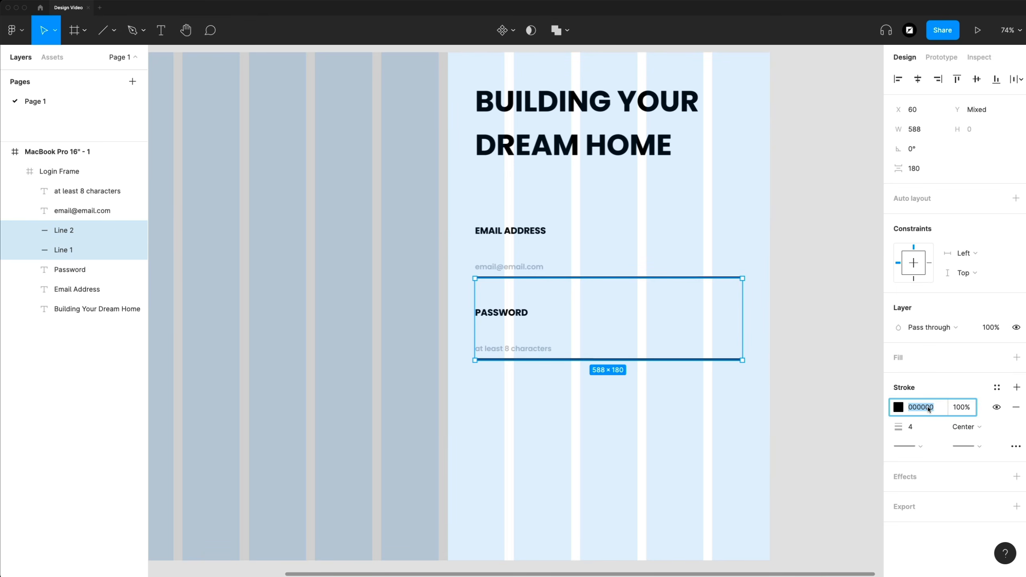
{"action": "type", "text": "373737"}
{"action": "key", "text": "Return"}
{"action": "left_click", "coordinate": [833, 345]}
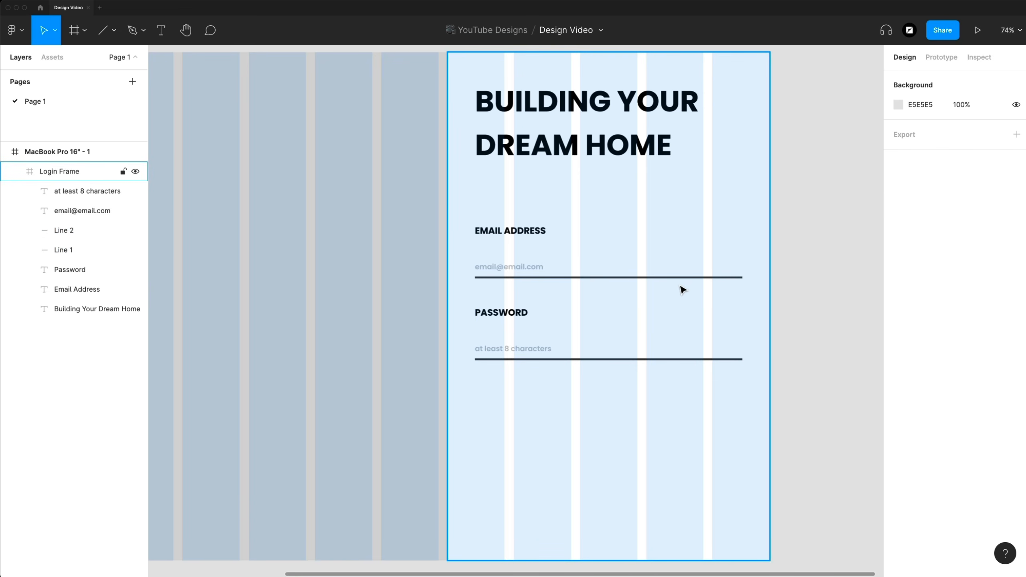
Duplicate the "Password" label below the password line at X 531, Y 707, aligned with the line's right end
{"action": "left_click", "coordinate": [531, 233]}
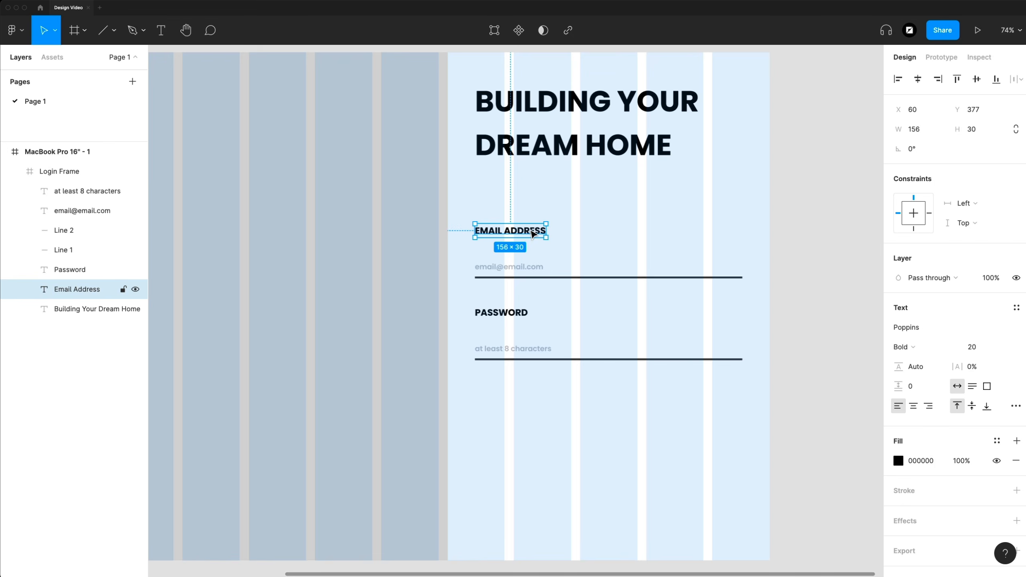
{"action": "scroll", "coordinate": [521, 228], "scroll_direction": "down", "scroll_amount": 3}
{"action": "left_click", "coordinate": [501, 219]}
{"action": "left_click_drag", "start_coordinate": [502, 221], "coordinate": [727, 287]}
{"action": "key", "text": "Down"}
{"action": "key", "text": "Down"}
{"action": "key", "text": "Down"}
{"action": "key", "text": "Down"}
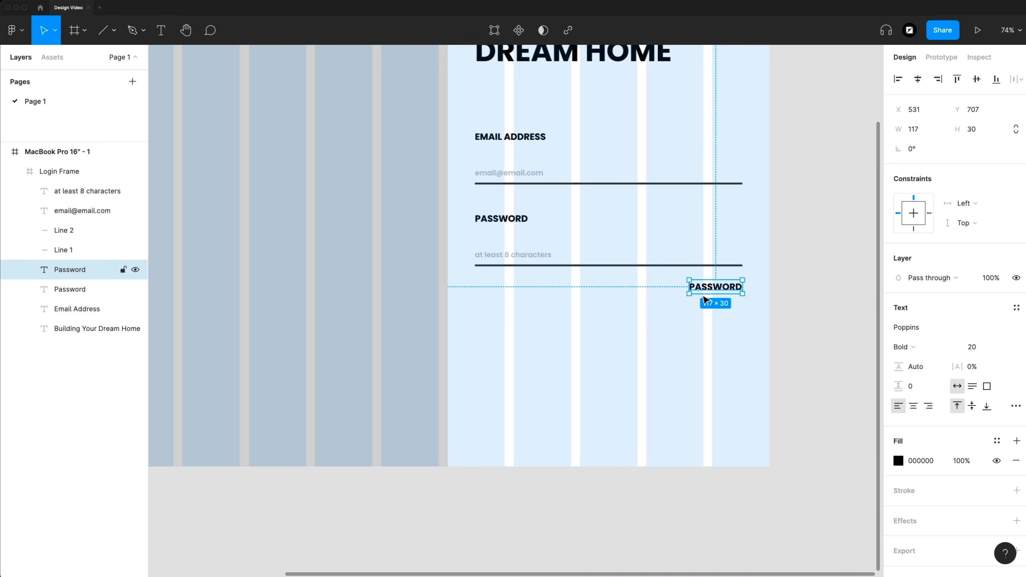
Change the text of the duplicated label below the password line to "Forgot Password"
{"action": "double_click", "coordinate": [711, 286]}
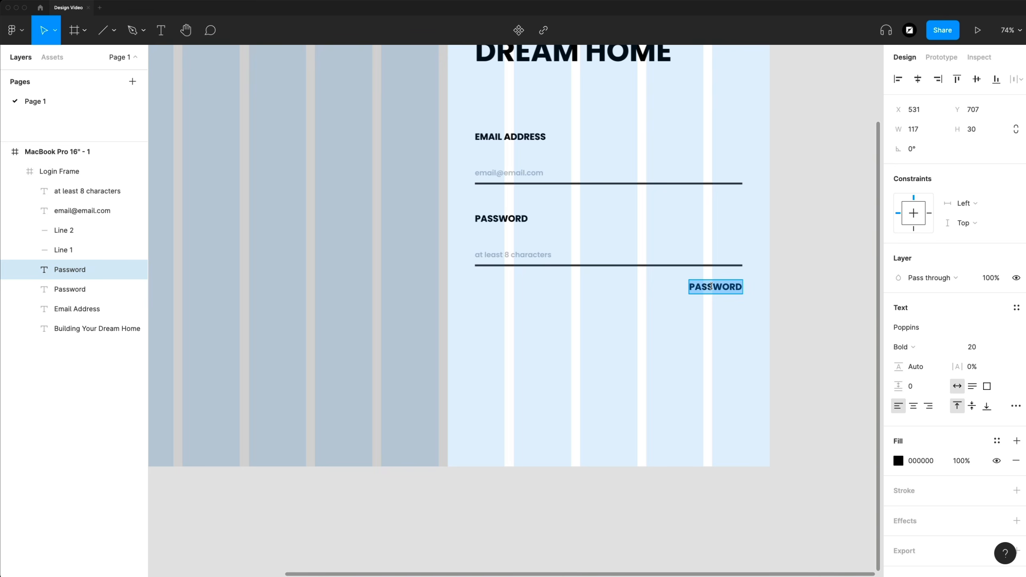
{"action": "type", "text": "Forgot Password"}
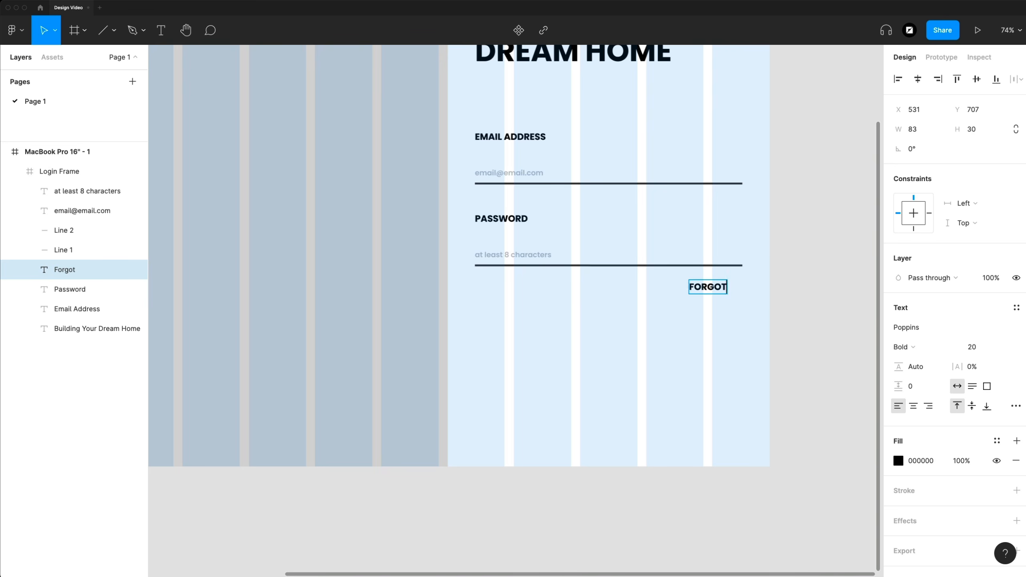
{"action": "key", "text": "Escape"}
Remove the uppercase letter case from the "Forgot Password" text and set its font size to 16
{"action": "left_click", "coordinate": [1016, 406]}
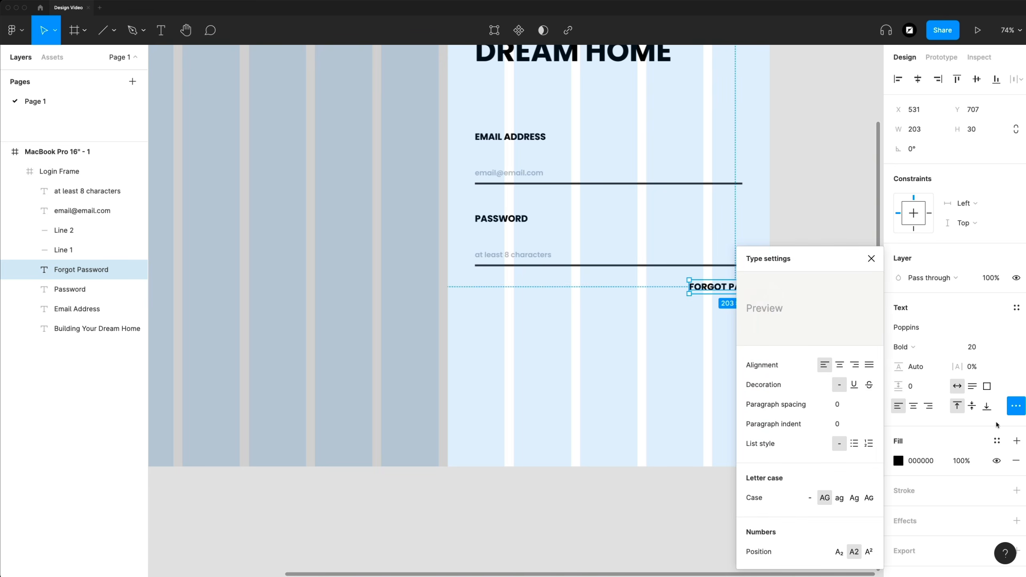
{"action": "left_click", "coordinate": [810, 498]}
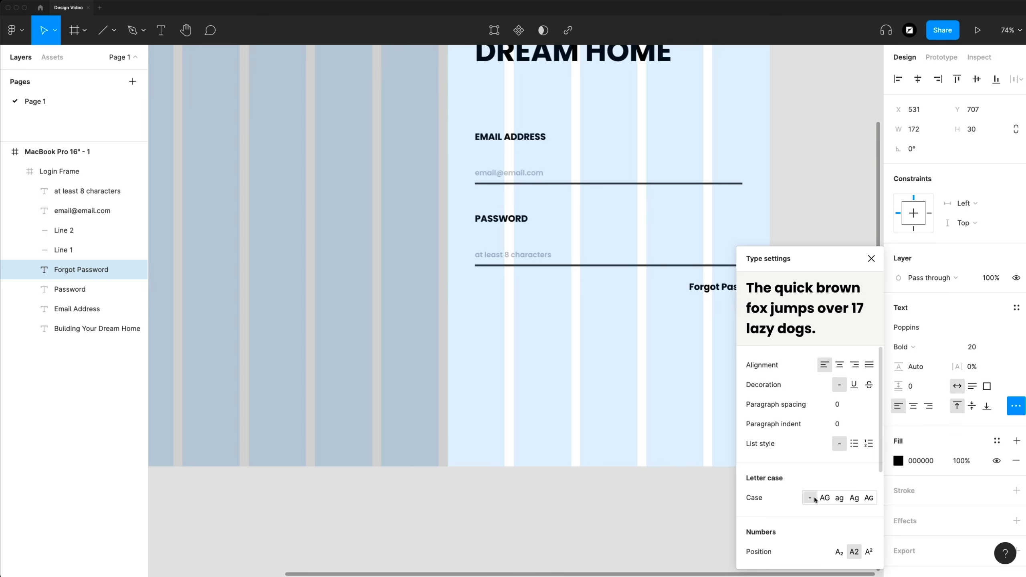
{"action": "left_click", "coordinate": [1005, 349]}
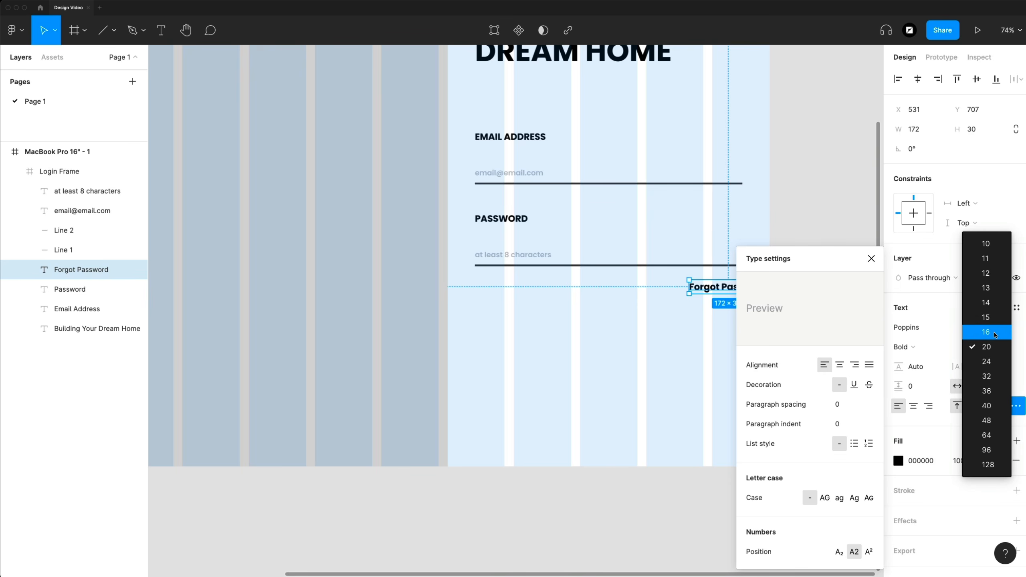
{"action": "left_click", "coordinate": [993, 333]}
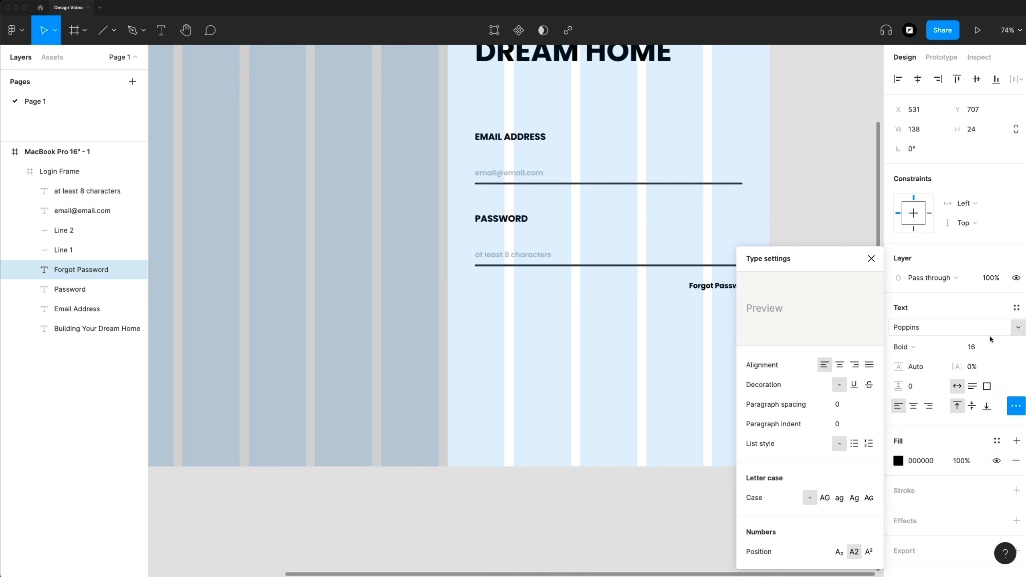
Set the "Forgot Password" text weight to SemiBold and move it to X 512, aligned with the password line's right end
{"action": "left_click", "coordinate": [956, 347]}
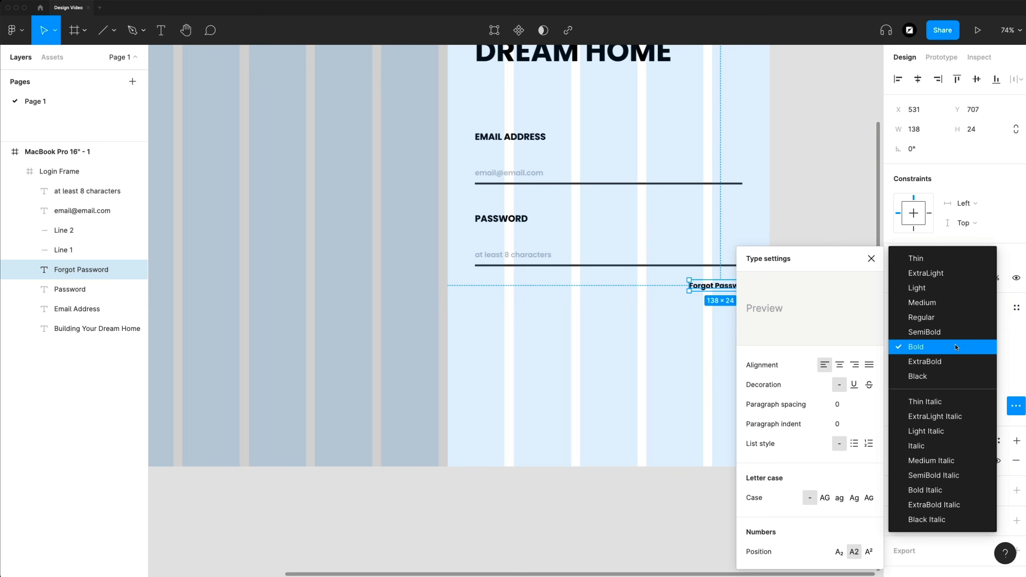
{"action": "left_click", "coordinate": [926, 332]}
{"action": "left_click", "coordinate": [871, 258]}
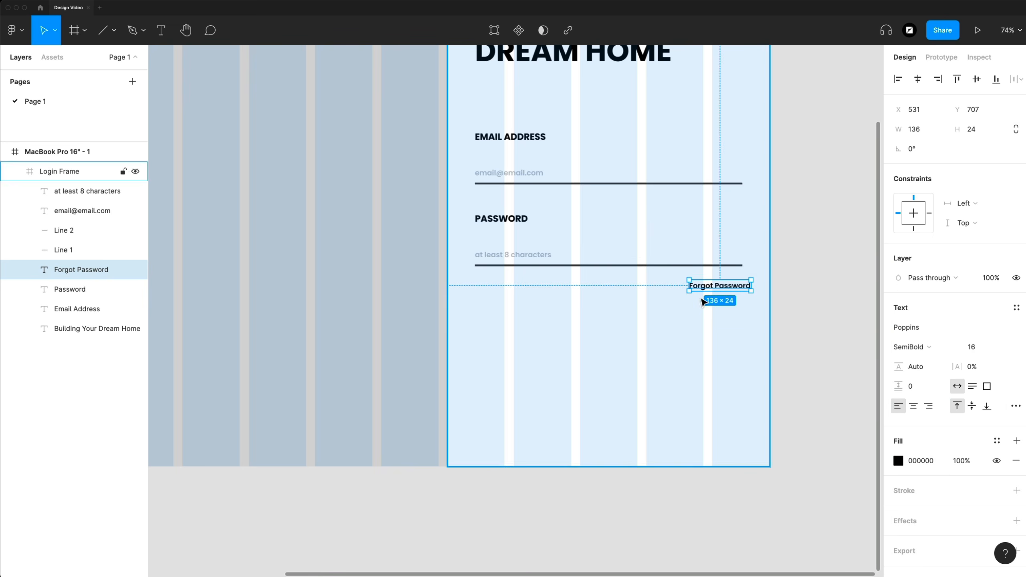
{"action": "left_click_drag", "start_coordinate": [730, 291], "coordinate": [721, 291]}
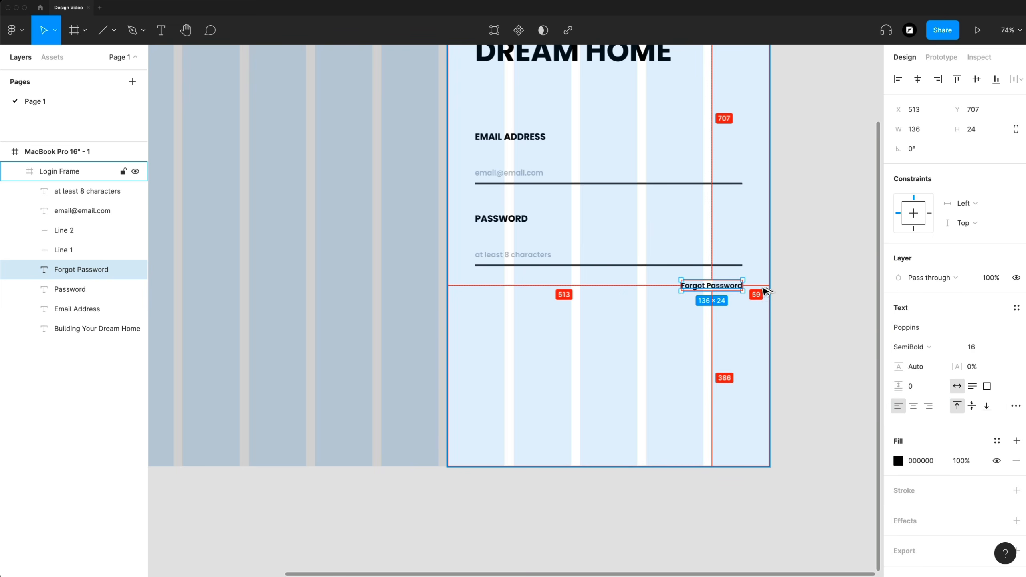
{"action": "key", "text": "Left"}
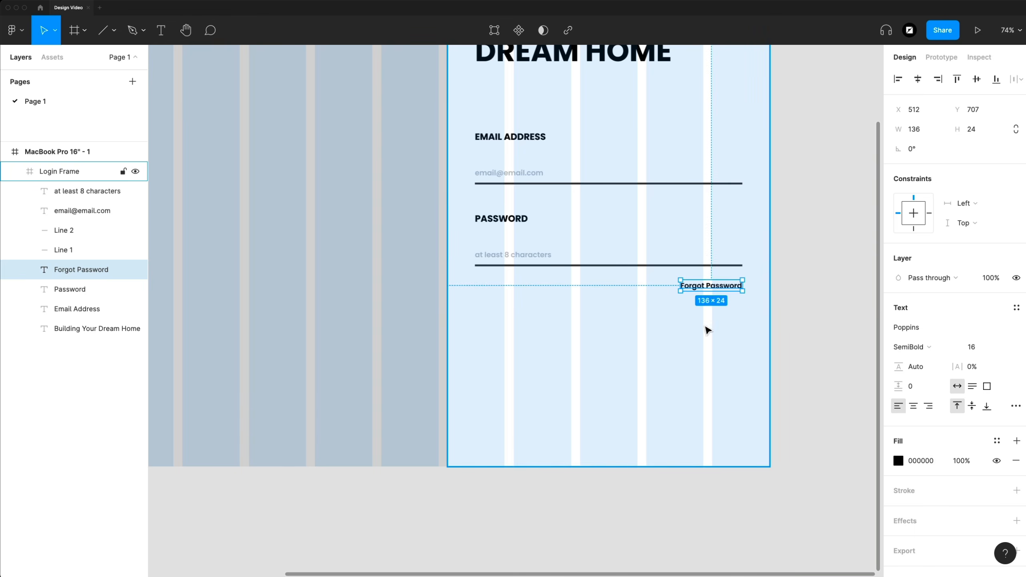
Draw a 588 × 80 rectangle at X 60, Y 789 below the "Forgot Password" text and fill it with black 000000
{"action": "scroll", "coordinate": [707, 329], "scroll_direction": "down", "scroll_amount": 3}
{"action": "key", "text": "r"}
{"action": "left_click_drag", "start_coordinate": [476, 255], "coordinate": [742, 330]}
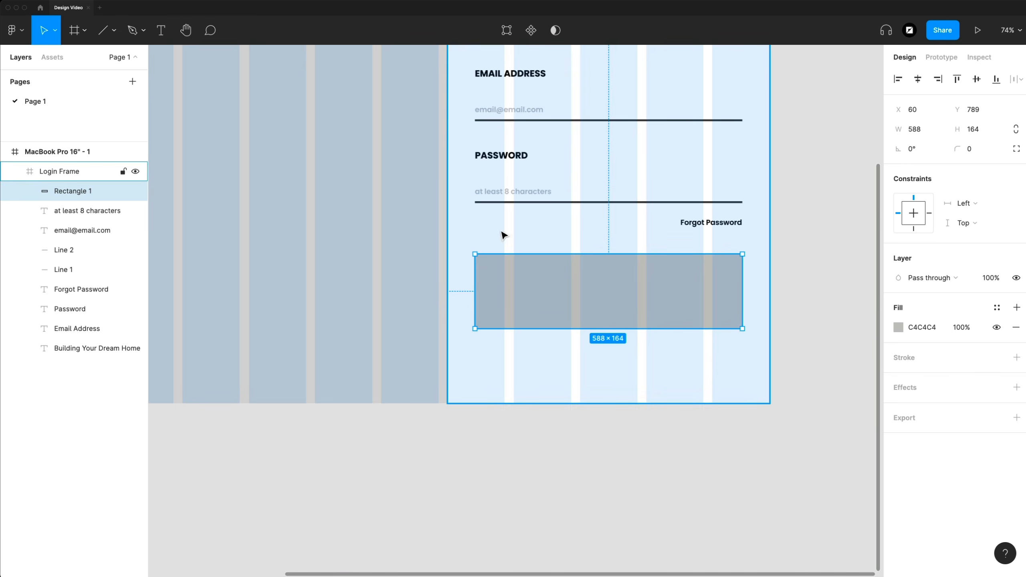
{"action": "left_click", "coordinate": [577, 203]}
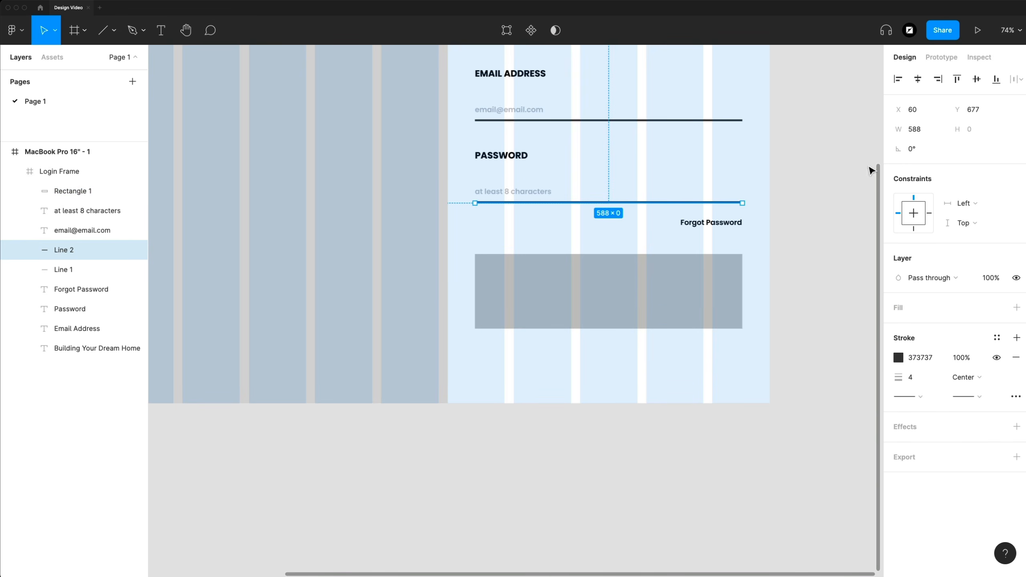
{"action": "left_click", "coordinate": [642, 289]}
{"action": "left_click_drag", "start_coordinate": [602, 329], "coordinate": [601, 293]}
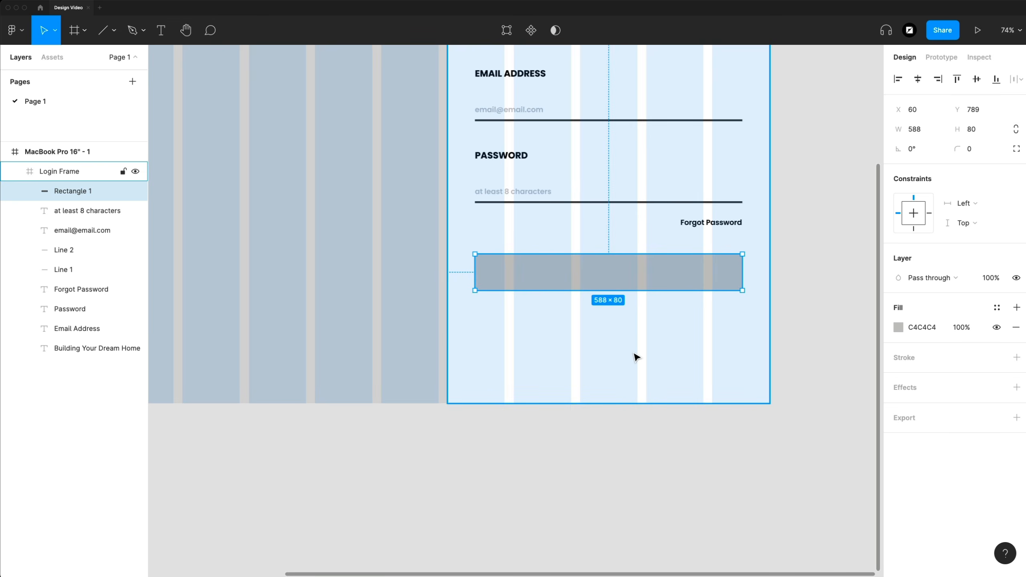
{"action": "left_click", "coordinate": [898, 327]}
{"action": "left_click_drag", "start_coordinate": [859, 332], "coordinate": [735, 435]}
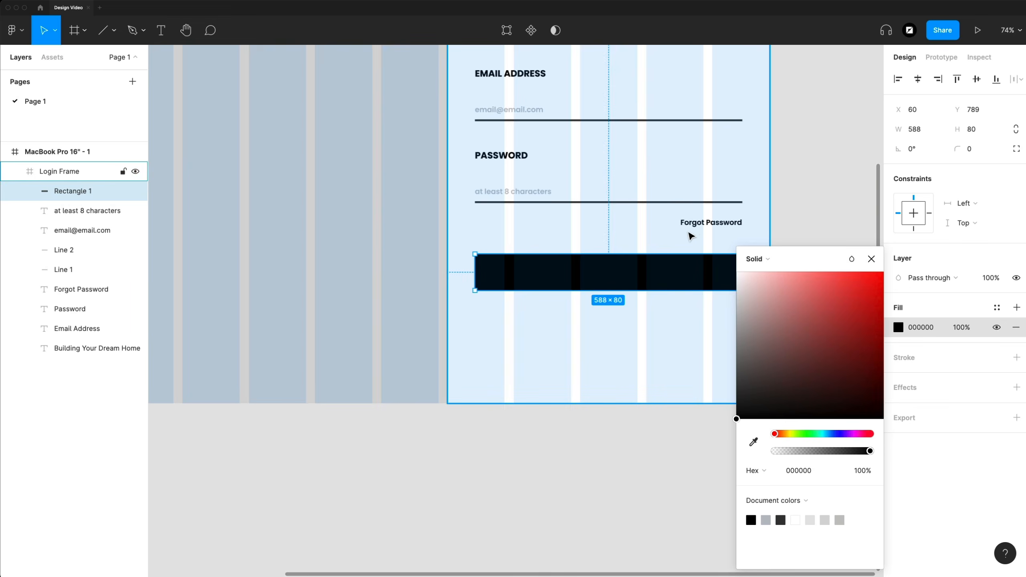
Add the white text "Create an account" over the black rectangle and bring its layer in front of the rectangle
{"action": "left_click", "coordinate": [707, 223]}
{"action": "key", "text": "t"}
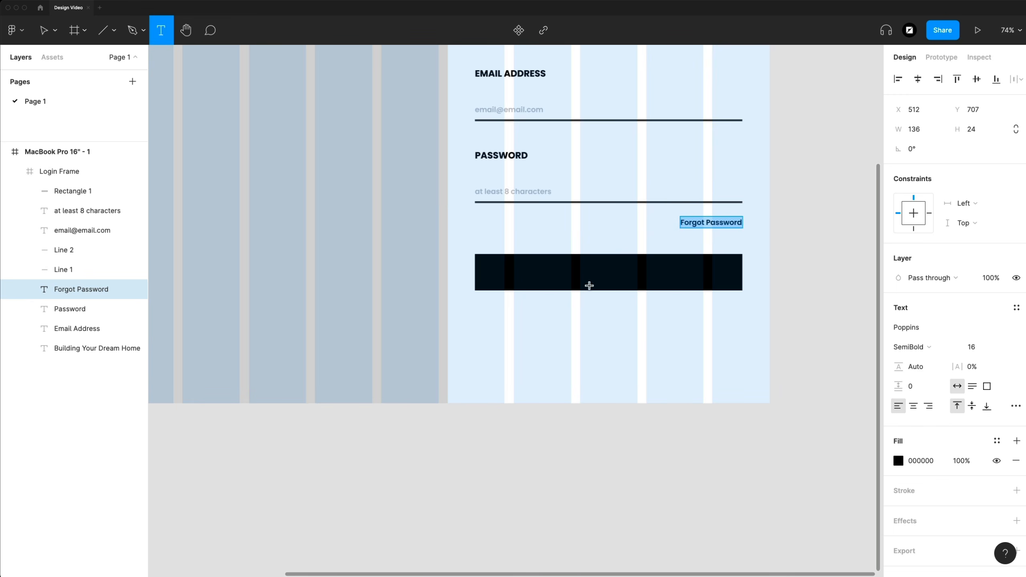
{"action": "left_click", "coordinate": [587, 274]}
{"action": "left_click", "coordinate": [71, 191]}
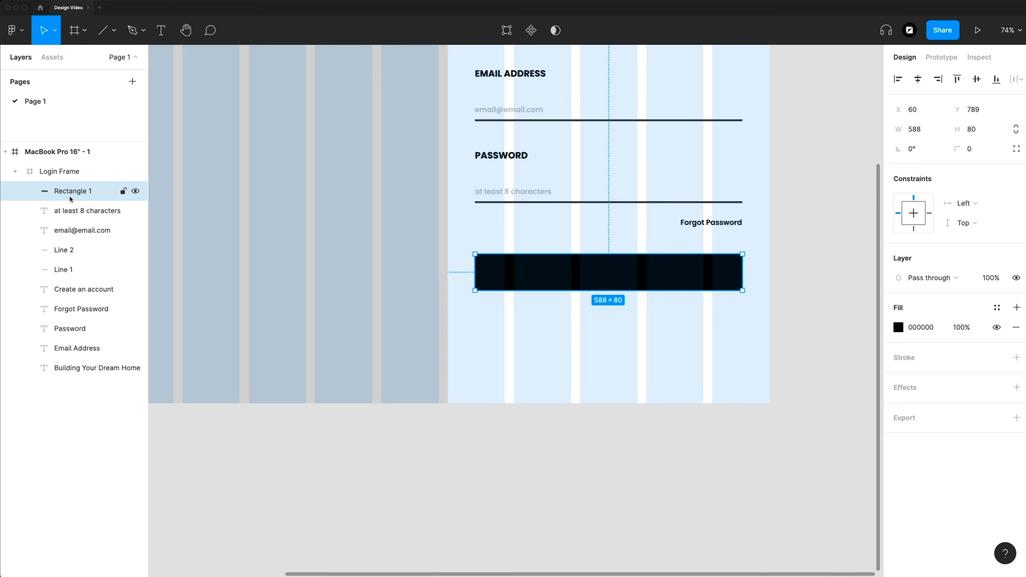
{"action": "left_click_drag", "start_coordinate": [78, 290], "coordinate": [67, 188]}
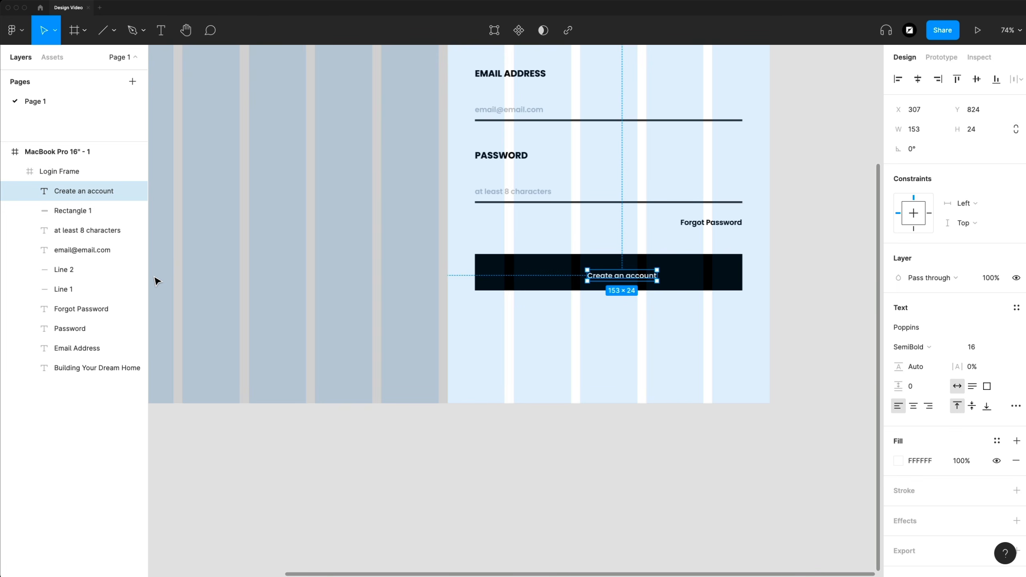
{"action": "key", "text": "["}
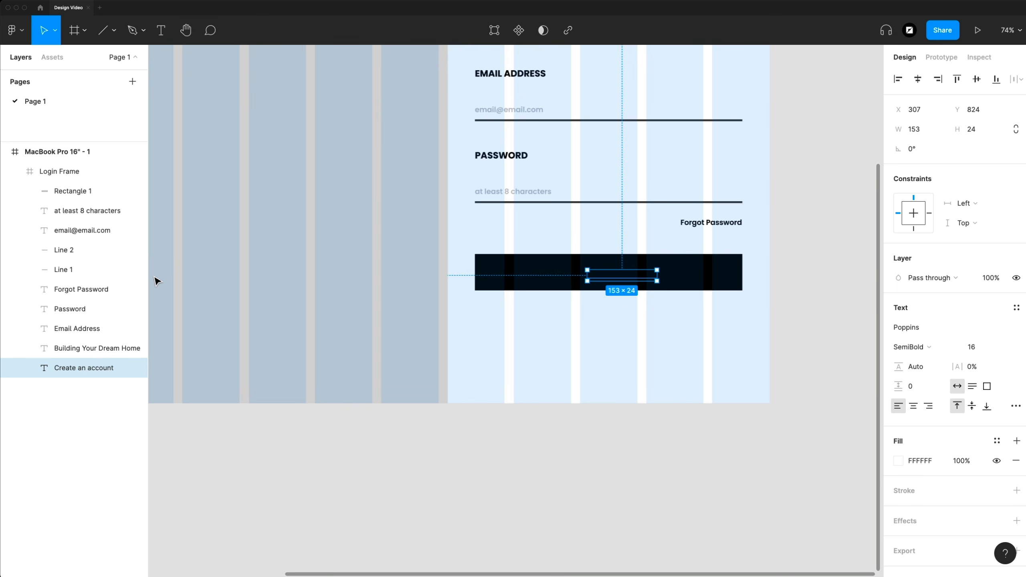
{"action": "key", "text": "]"}
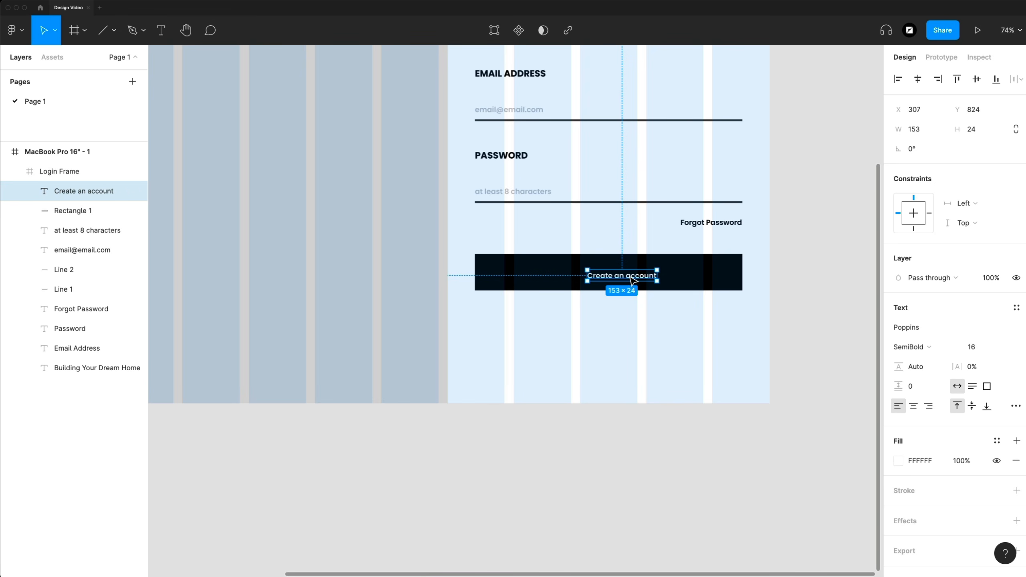
Center the "Create an account" text horizontally and vertically on the black rectangle and move both down slightly so the rectangle sits at Y 791
{"action": "left_click", "coordinate": [669, 270], "text": "shift"}
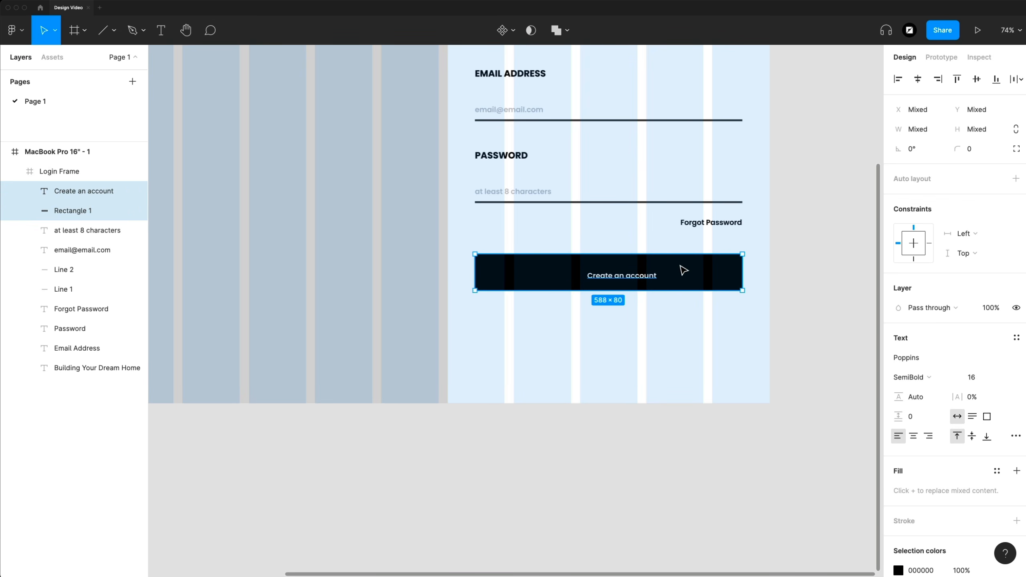
{"action": "left_click", "coordinate": [918, 82]}
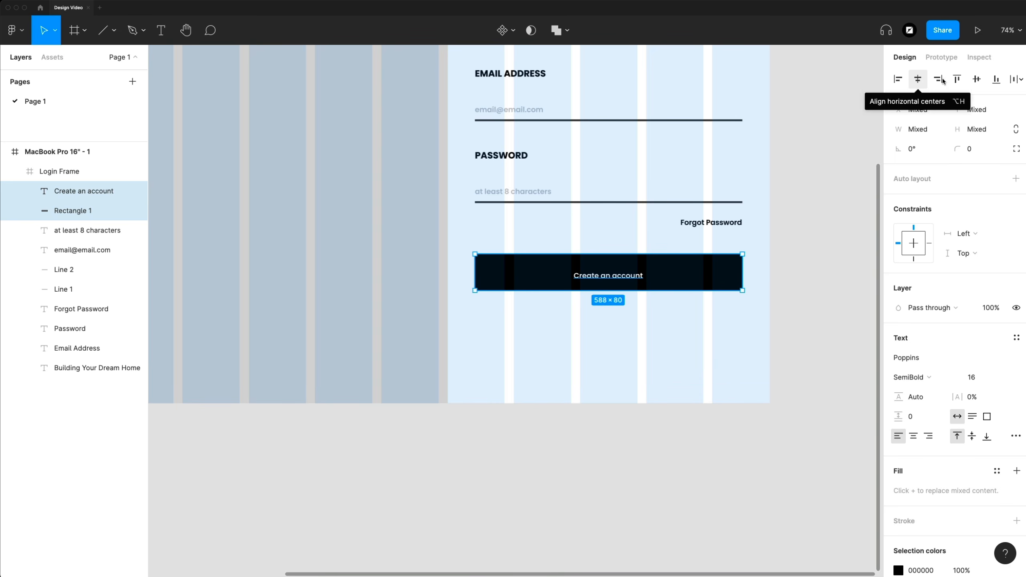
{"action": "left_click", "coordinate": [978, 81]}
{"action": "left_click_drag", "start_coordinate": [705, 277], "coordinate": [708, 280]}
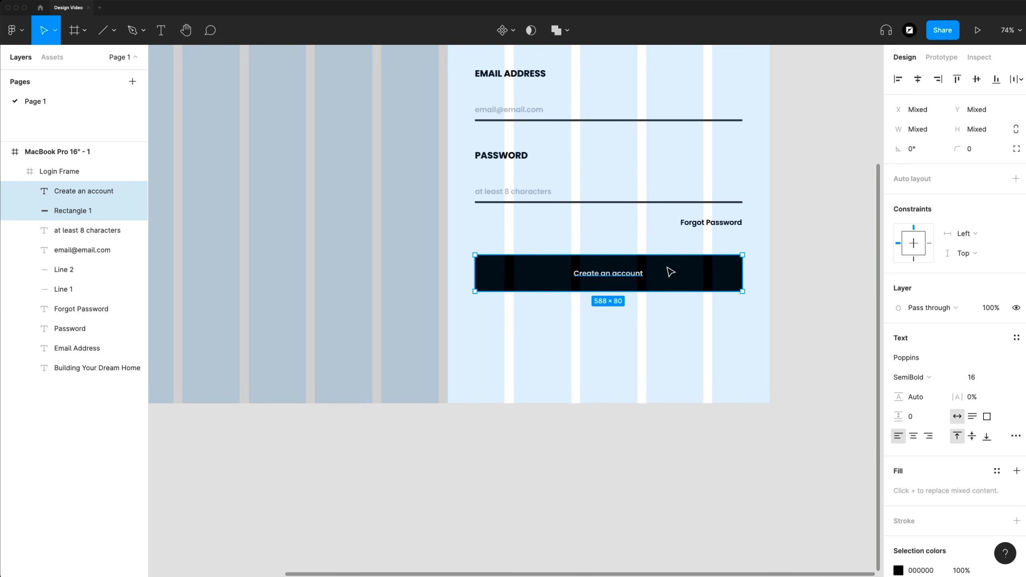
Group the "Create an account" text with its black rectangle and rename the group "Button"
{"action": "key", "text": "super+g"}
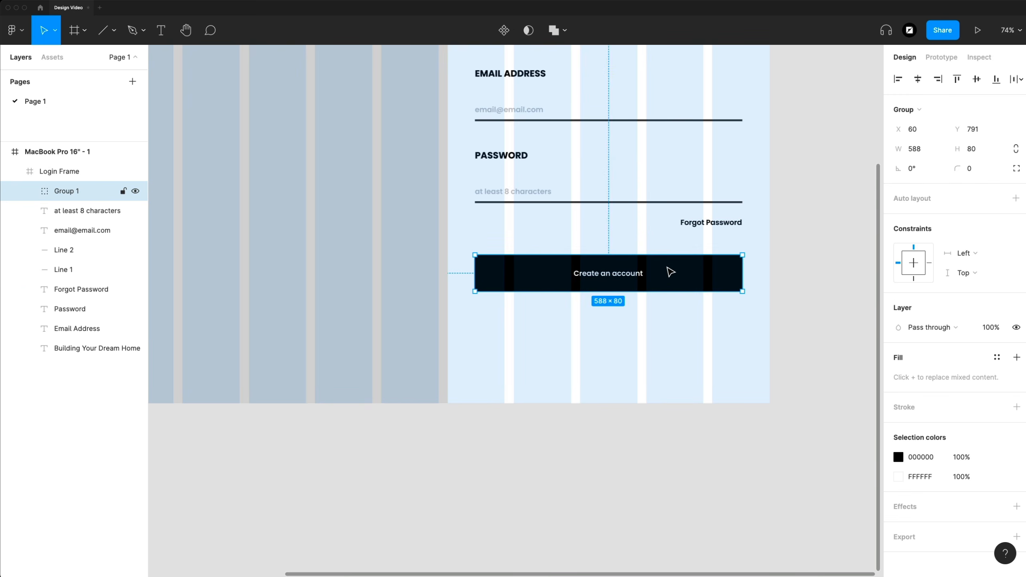
{"action": "double_click", "coordinate": [59, 191]}
{"action": "type", "text": "Button"}
{"action": "key", "text": "Return"}
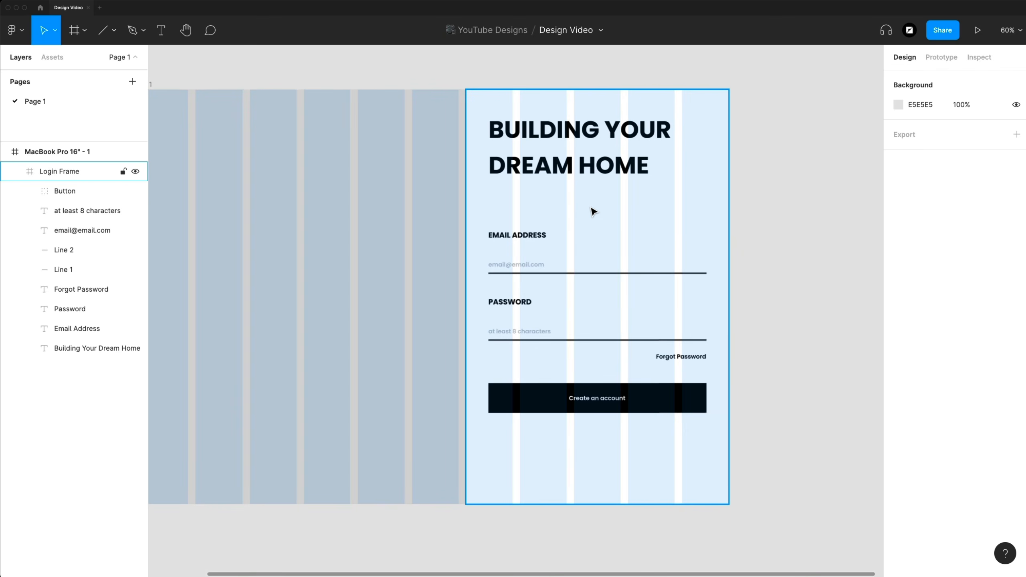
Duplicate the "Forgot Password" text below the button and change the copy to "Already have an account? Login"
{"action": "scroll", "coordinate": [593, 212], "scroll_direction": "down", "scroll_amount": 3}
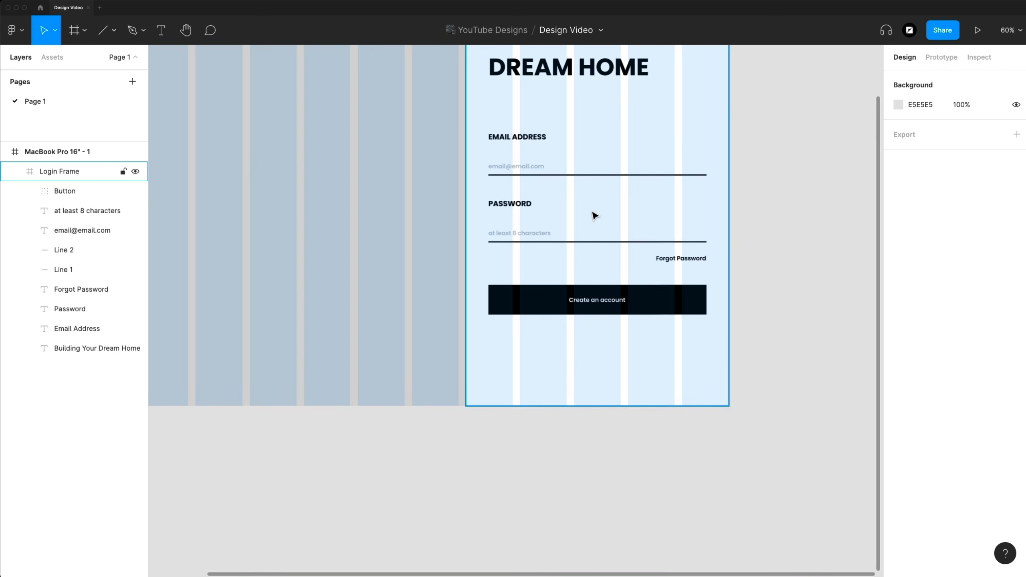
{"action": "left_click", "coordinate": [670, 305]}
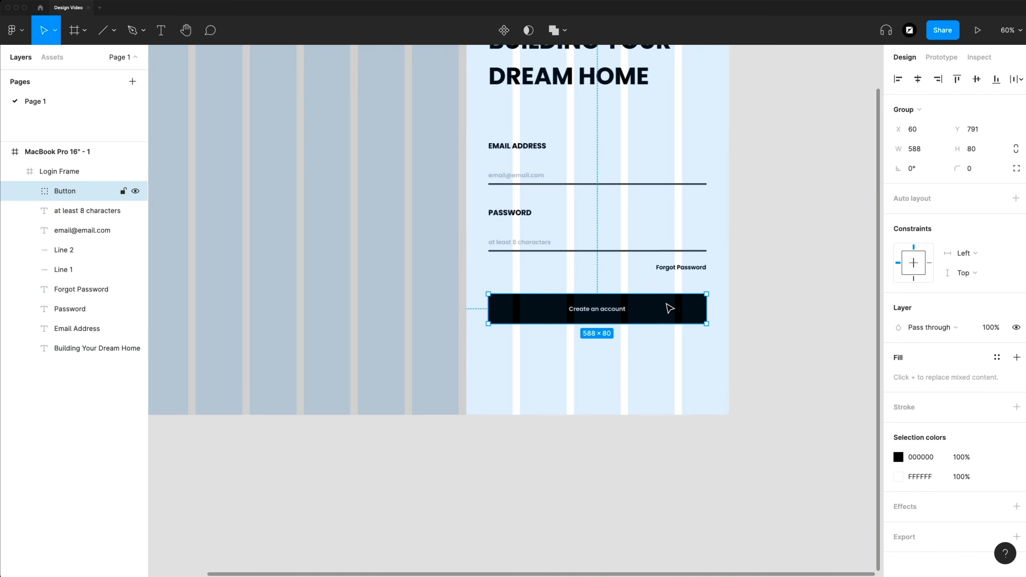
{"action": "left_click", "coordinate": [679, 271]}
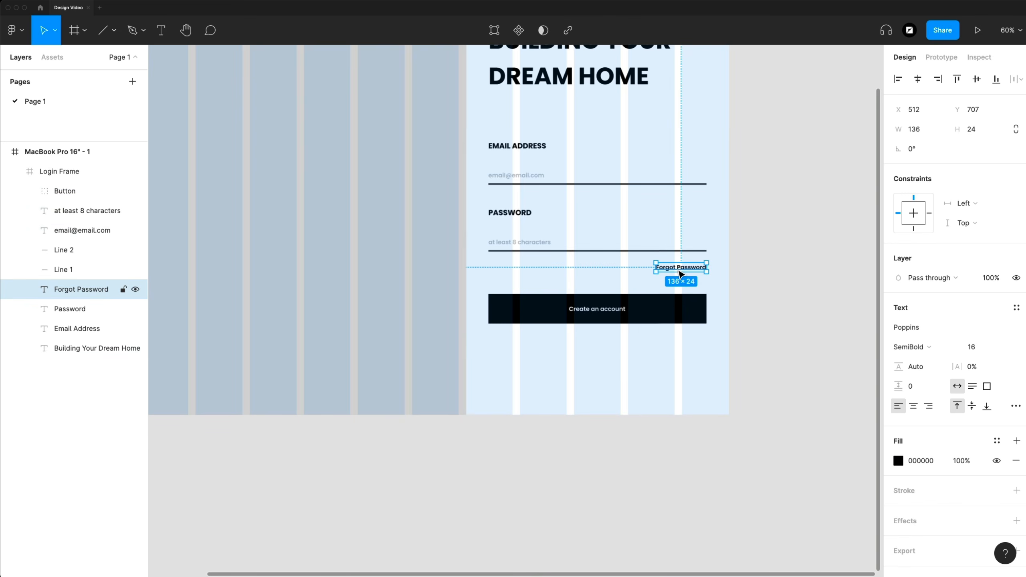
{"action": "left_click_drag", "start_coordinate": [682, 272], "coordinate": [605, 354]}
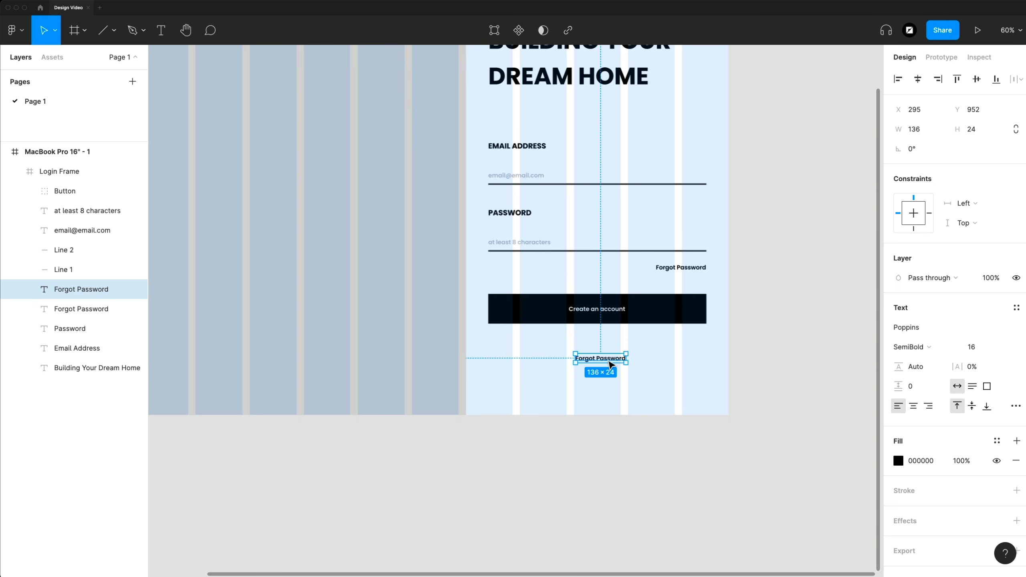
{"action": "double_click", "coordinate": [608, 359]}
{"action": "type", "text": "Already have an account? Login"}
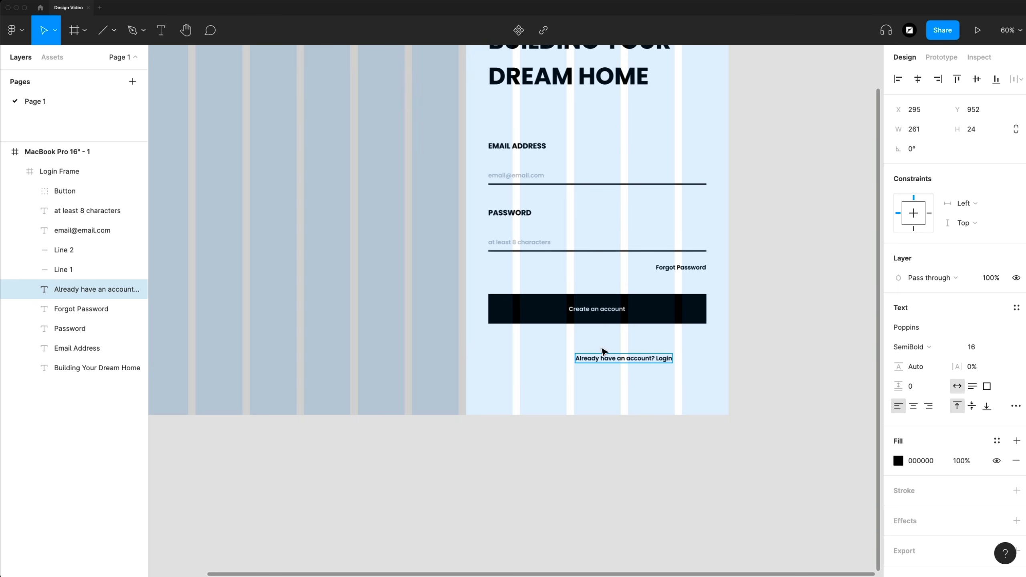
{"action": "key", "text": "Escape"}
Center the "Already have an account? Login" text beneath the button, raise it to Y 931, and clear the selection
{"action": "left_click_drag", "start_coordinate": [647, 363], "coordinate": [622, 362]}
{"action": "key", "text": "alt"}
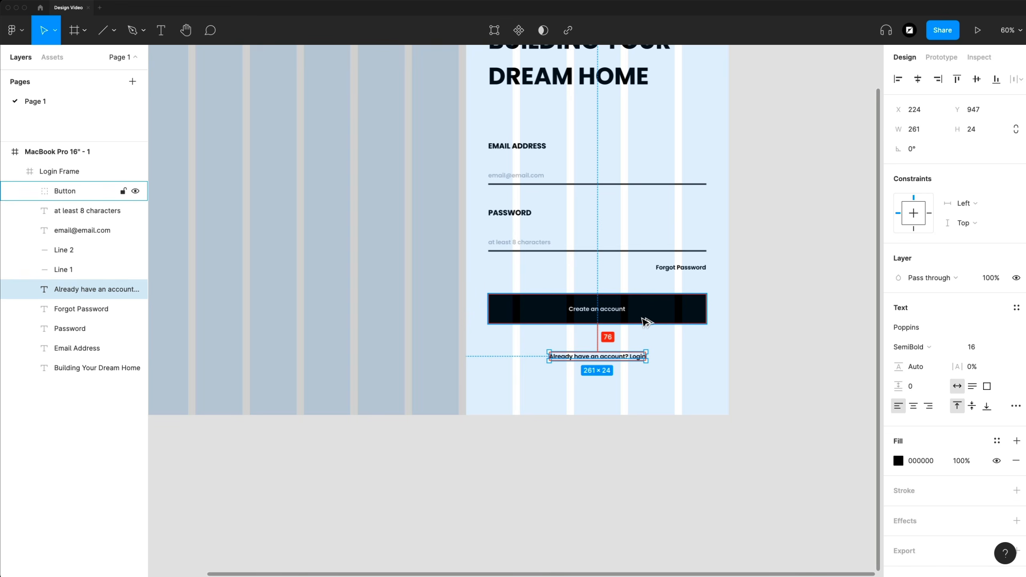
{"action": "key", "text": "Up"}
{"action": "key", "text": "Up"}
{"action": "key", "text": "Up"}
{"action": "key", "text": "Up"}
{"action": "key", "text": "Up"}
{"action": "key", "text": "Up"}
{"action": "key", "text": "Up"}
{"action": "key", "text": "Up"}
{"action": "key", "text": "Up"}
{"action": "key", "text": "Up"}
{"action": "key", "text": "Up"}
{"action": "key", "text": "Up"}
{"action": "key", "text": "Up"}
{"action": "key", "text": "Up"}
{"action": "key", "text": "Up"}
{"action": "key", "text": "Up"}
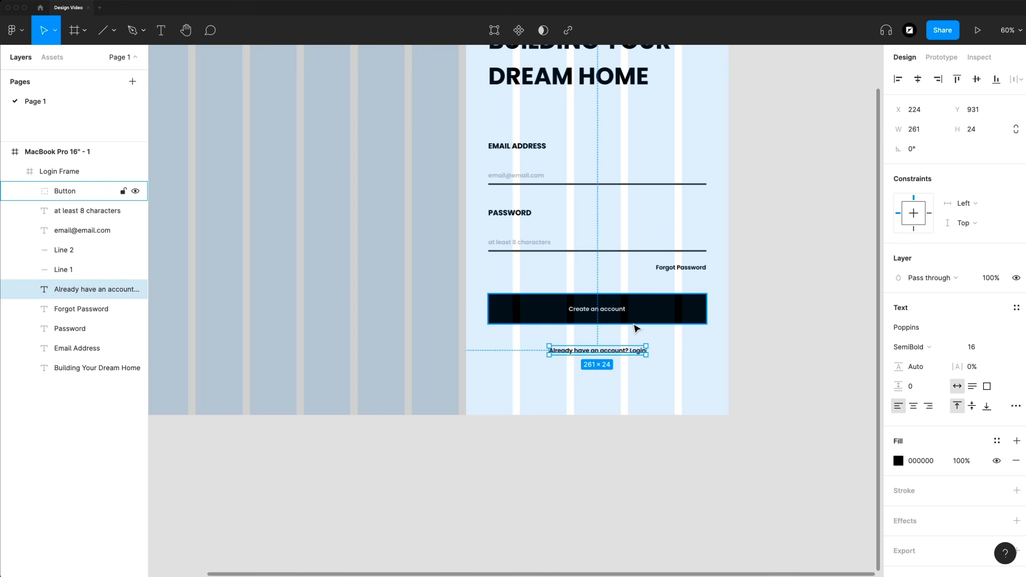
{"action": "key", "text": "Escape"}
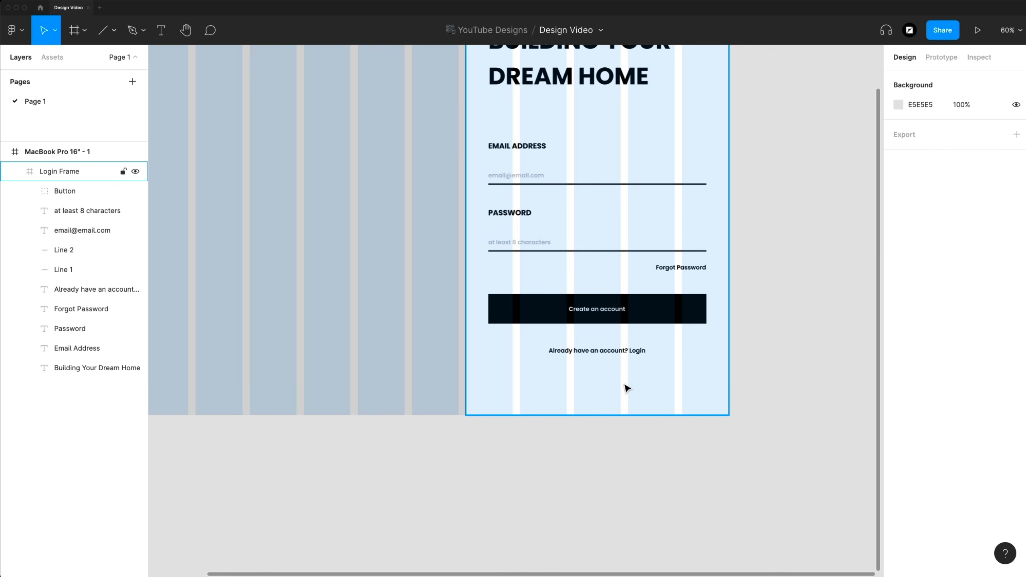
Underline only the word "Login" in the "Already have an account? Login" text
{"action": "scroll", "coordinate": [618, 378], "scroll_direction": "up", "scroll_amount": 5, "text": "ctrl"}
{"action": "scroll", "coordinate": [641, 351], "scroll_direction": "up", "scroll_amount": 5, "text": "ctrl"}
{"action": "left_click", "coordinate": [658, 313]}
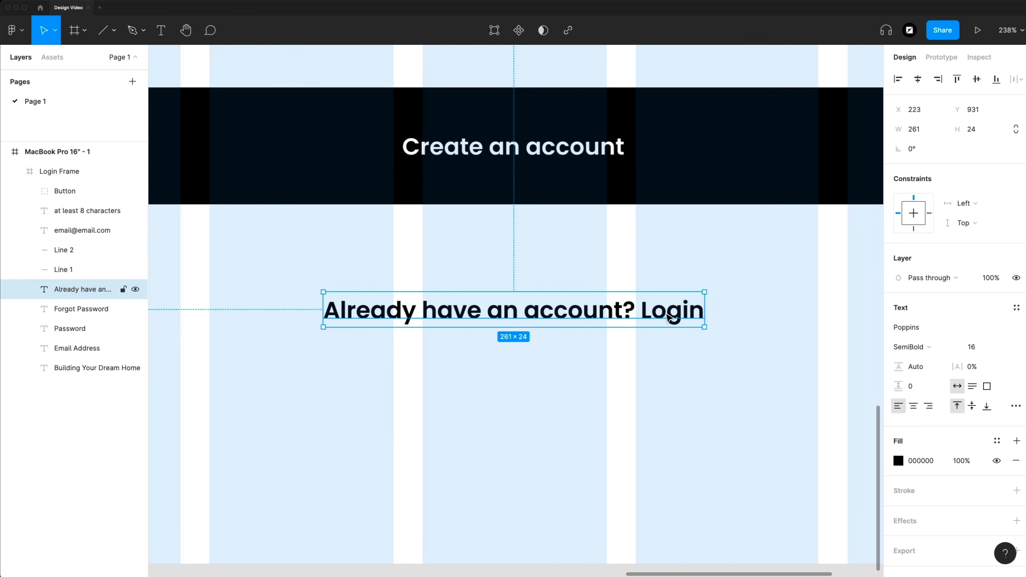
{"action": "double_click", "coordinate": [663, 309]}
{"action": "left_click_drag", "start_coordinate": [643, 310], "coordinate": [706, 319]}
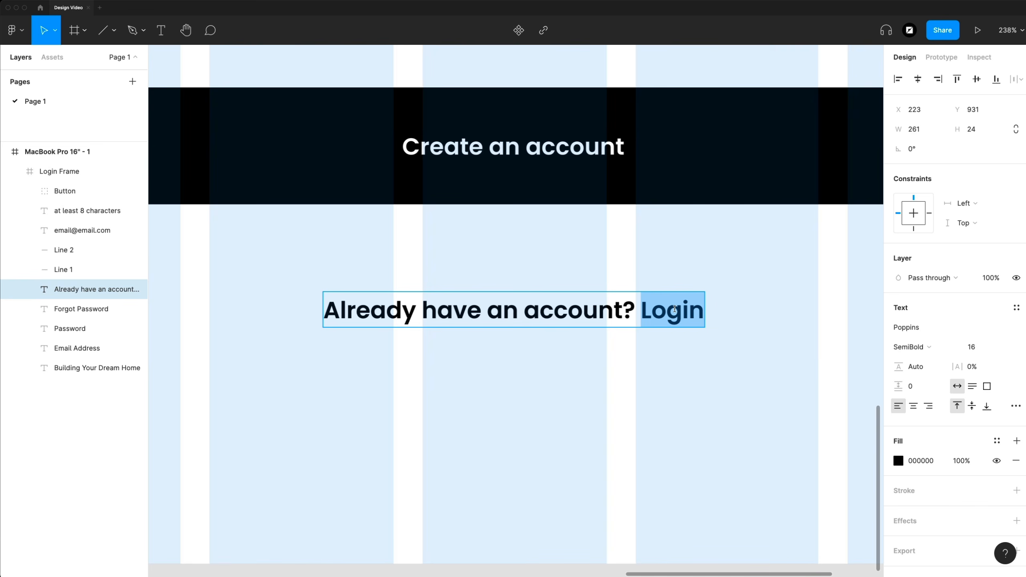
{"action": "left_click", "coordinate": [1016, 406]}
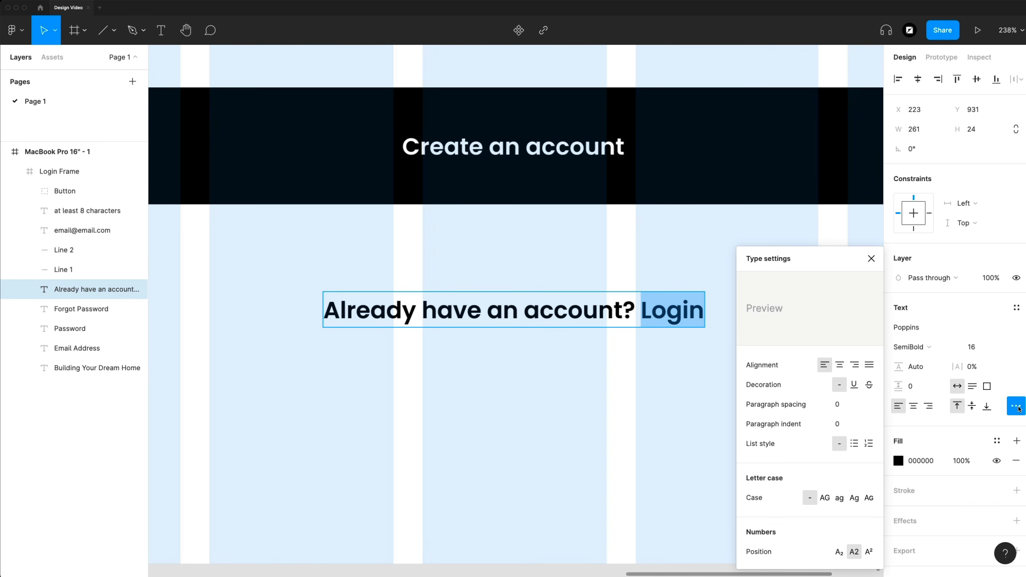
{"action": "left_click", "coordinate": [858, 388]}
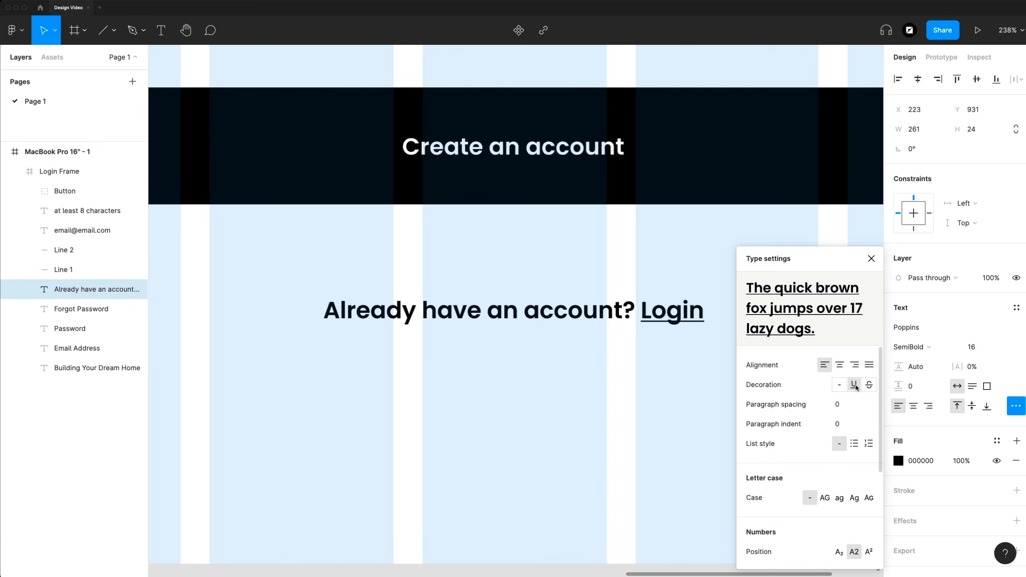
{"action": "left_click", "coordinate": [870, 258]}
{"action": "key", "text": "Escape"}
Select the login frame and change its 000000 selection color to 1E1E1E across all its elements
{"action": "scroll", "coordinate": [806, 311], "scroll_direction": "down", "scroll_amount": 5}
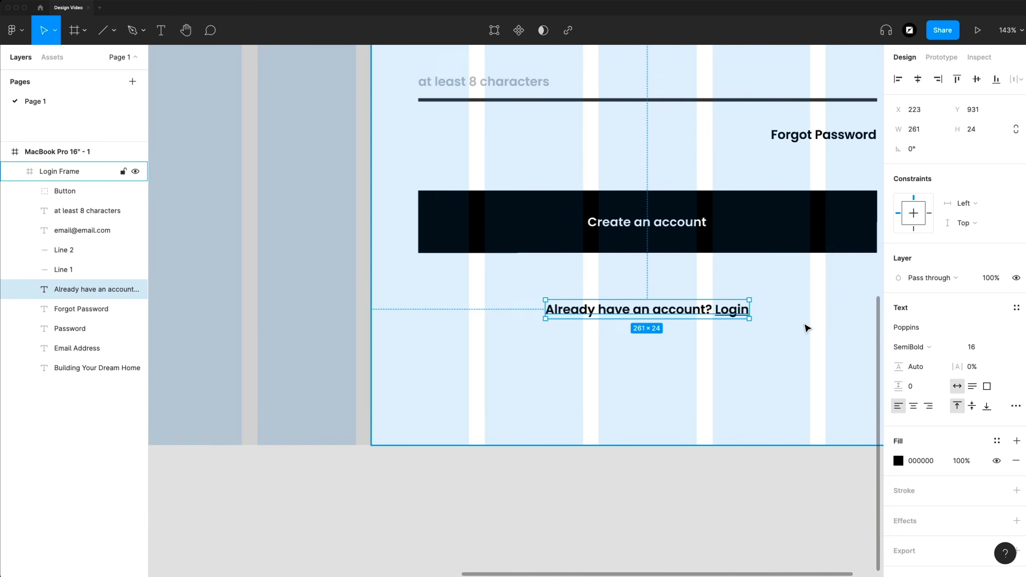
{"action": "scroll", "coordinate": [802, 328], "scroll_direction": "right", "scroll_amount": 2}
{"action": "left_click", "coordinate": [789, 340]}
{"action": "scroll", "coordinate": [793, 338], "scroll_direction": "down", "scroll_amount": 1}
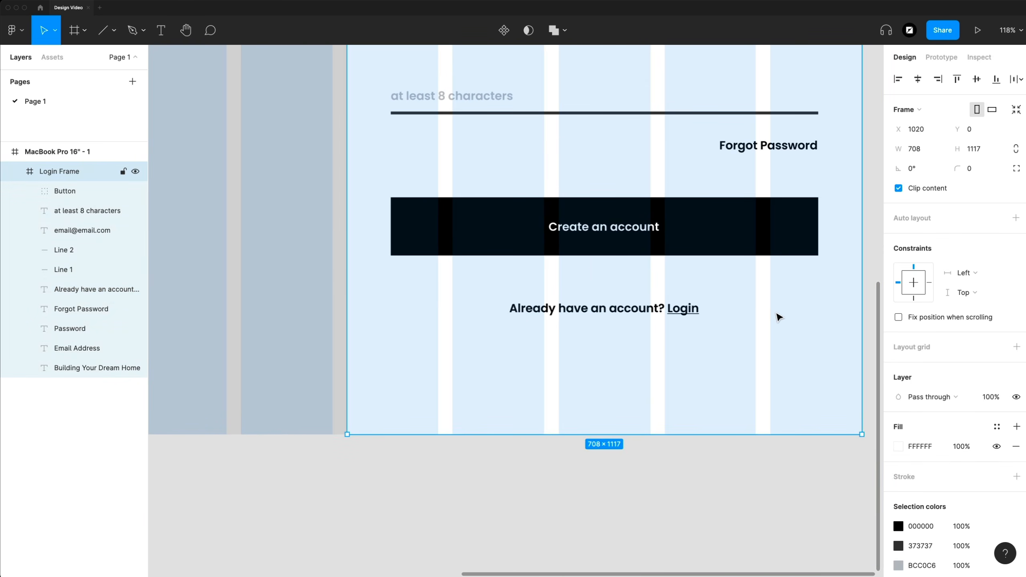
{"action": "scroll", "coordinate": [756, 240], "scroll_direction": "down", "scroll_amount": 5}
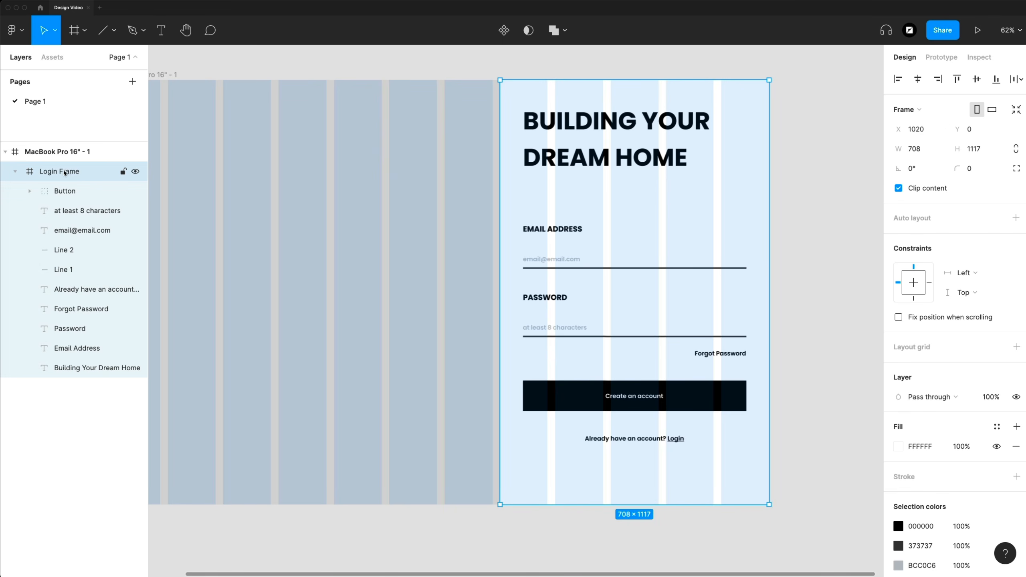
{"action": "scroll", "coordinate": [929, 453], "scroll_direction": "down", "scroll_amount": 3}
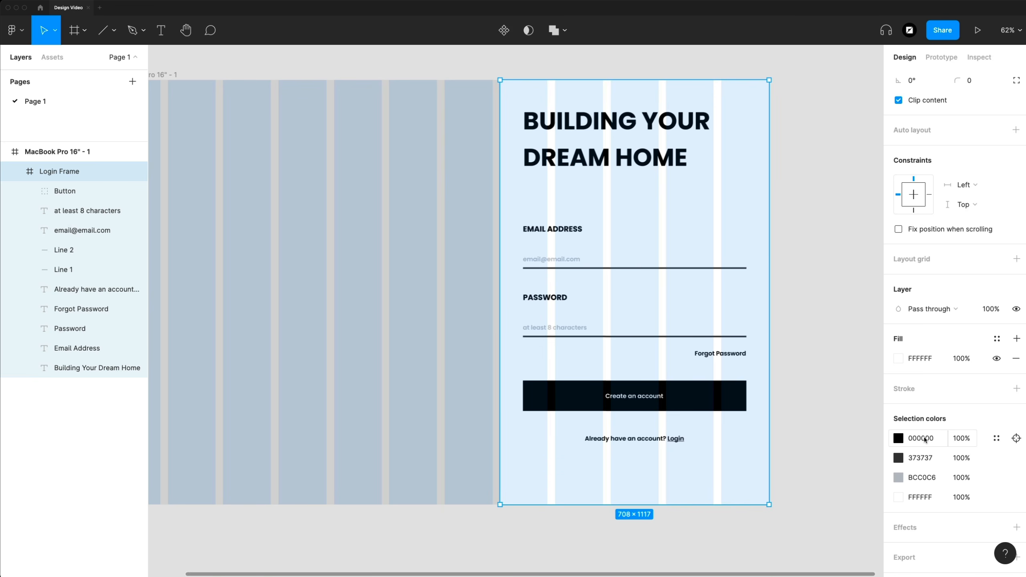
{"action": "left_click", "coordinate": [939, 439]}
{"action": "type", "text": "1E1E1E"}
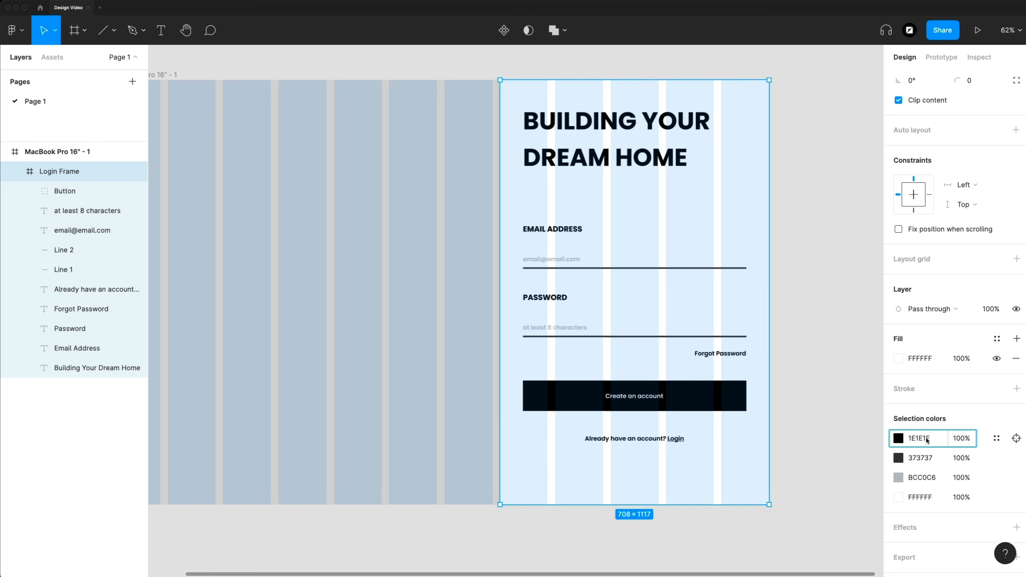
{"action": "key", "text": "Return"}
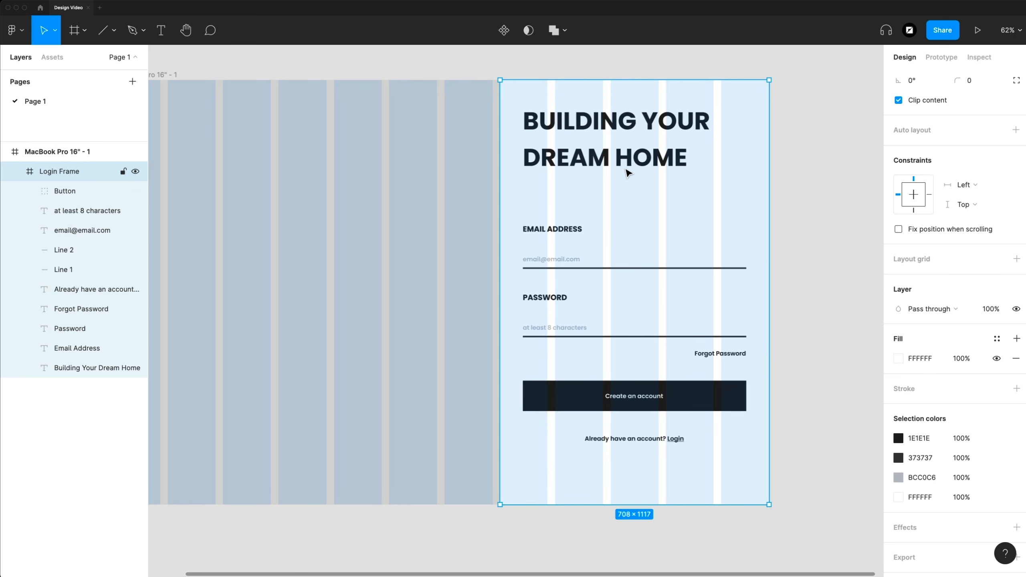
Try red AF4141 in place of the login frame's 1E1E1E color, undo it, and clear the selection
{"action": "left_click", "coordinate": [898, 438]}
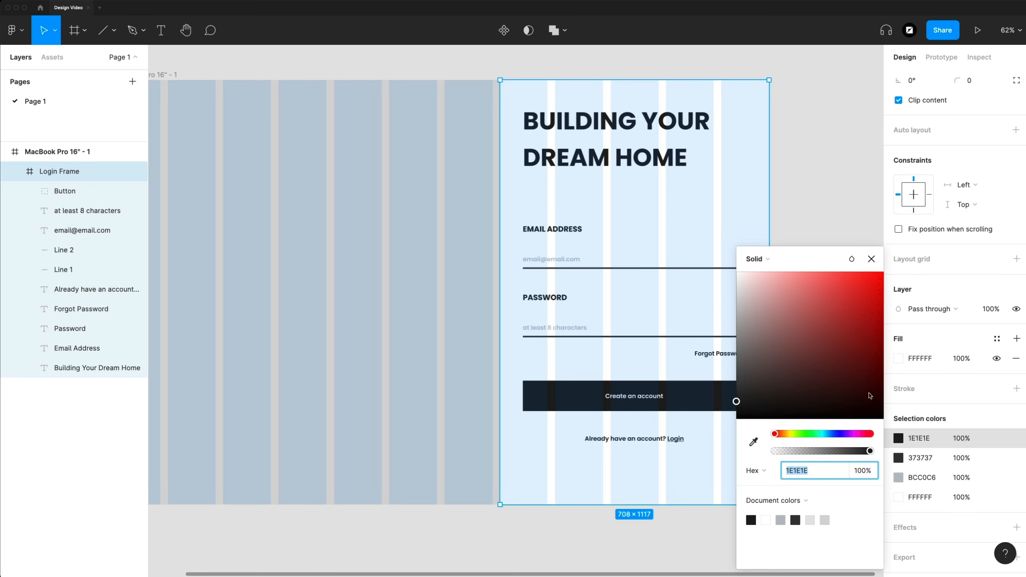
{"action": "left_click", "coordinate": [843, 351]}
{"action": "left_click_drag", "start_coordinate": [858, 347], "coordinate": [829, 317]}
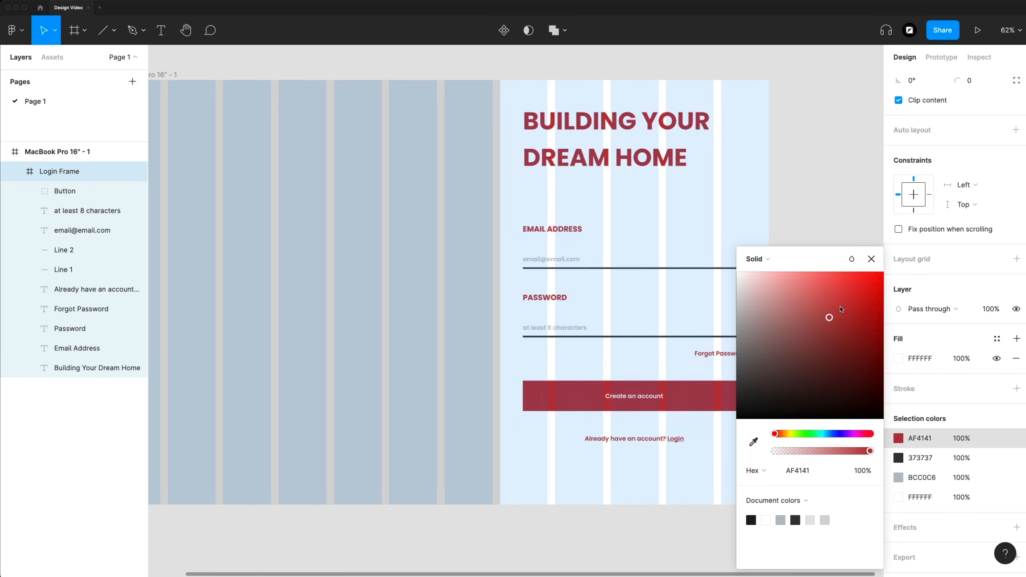
{"action": "left_click", "coordinate": [871, 258]}
{"action": "key", "text": "super+z"}
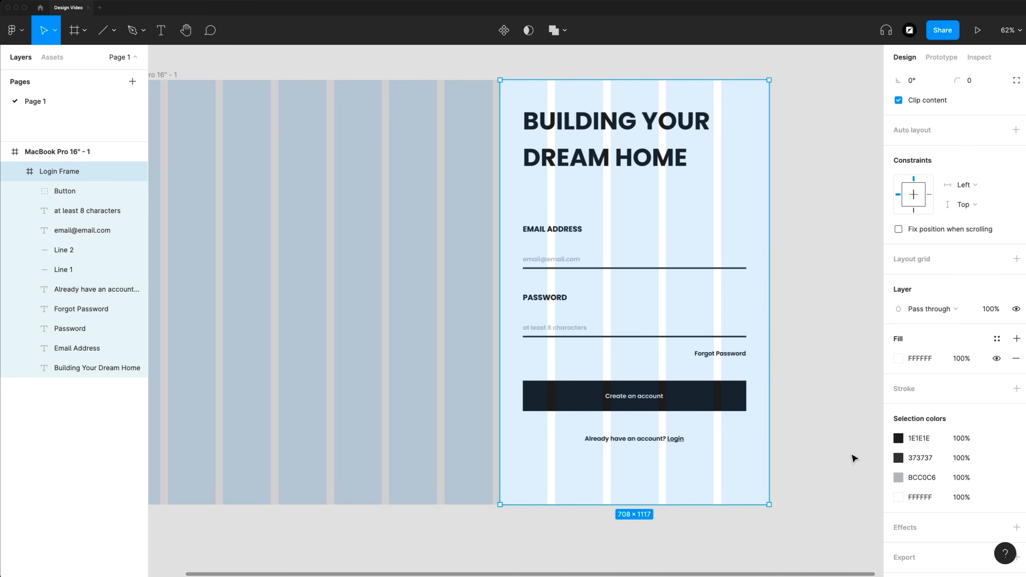
{"action": "left_click", "coordinate": [815, 407]}
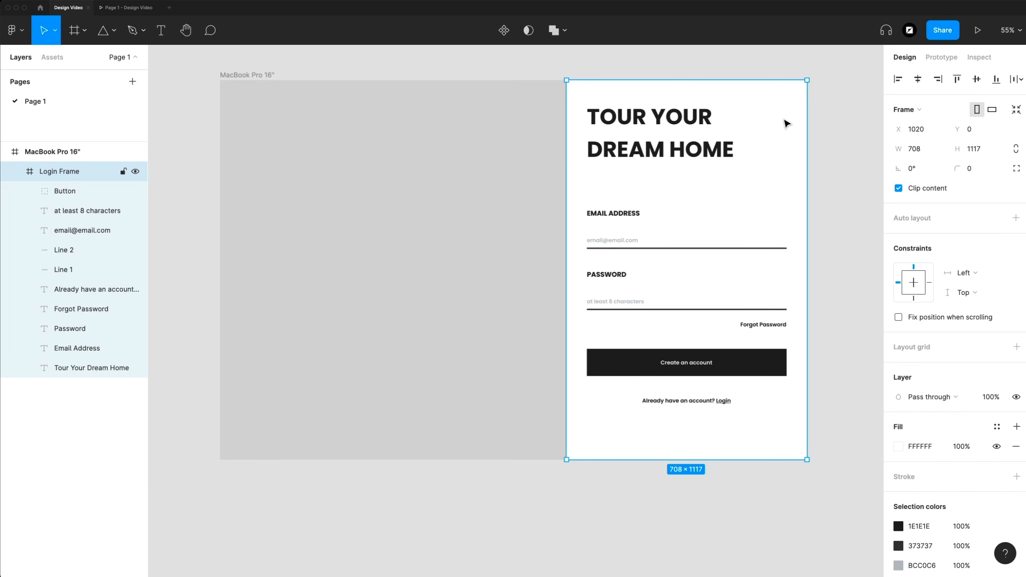
Select every login element below the heading, including labels, placeholders, lines, button and links, and move them straight down about 82 px
{"action": "left_click", "coordinate": [708, 401]}
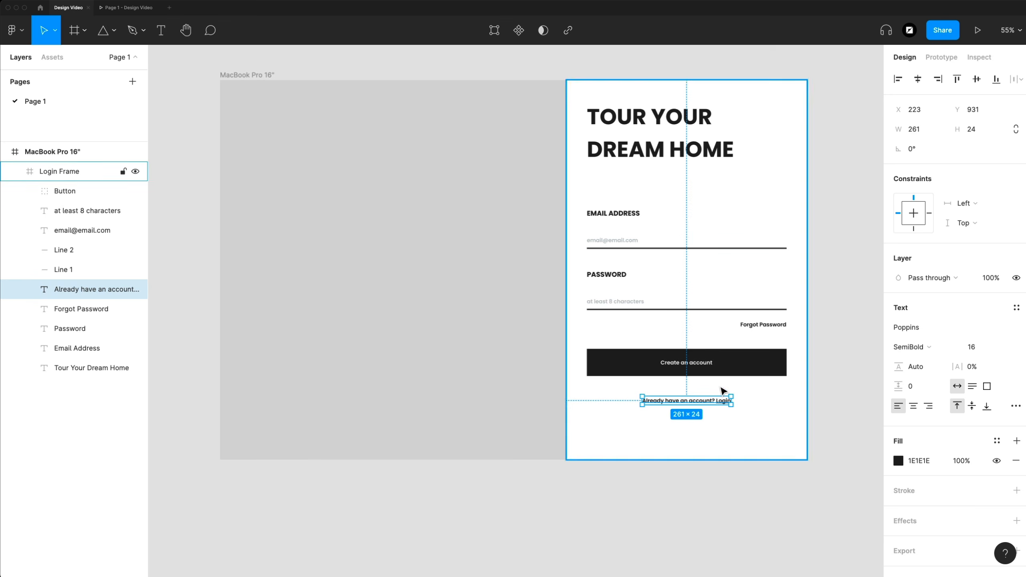
{"action": "left_click", "coordinate": [727, 364], "text": "shift"}
{"action": "left_click", "coordinate": [759, 326], "text": "shift"}
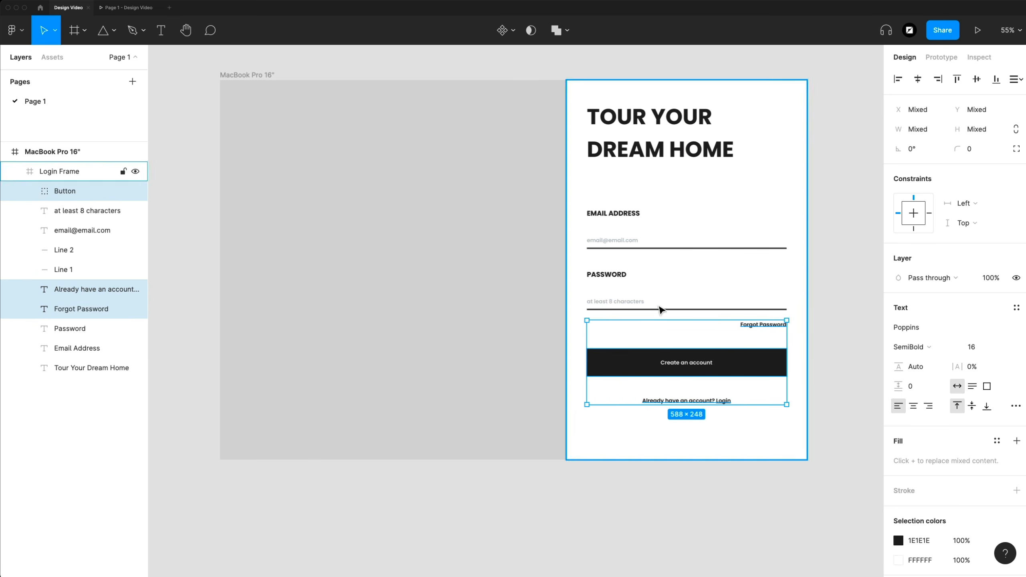
{"action": "left_click", "coordinate": [657, 309], "text": "shift"}
{"action": "left_click", "coordinate": [634, 302], "text": "shift"}
{"action": "left_click", "coordinate": [619, 275], "text": "shift"}
{"action": "left_click", "coordinate": [623, 242], "text": "shift"}
{"action": "left_click", "coordinate": [623, 247], "text": "shift"}
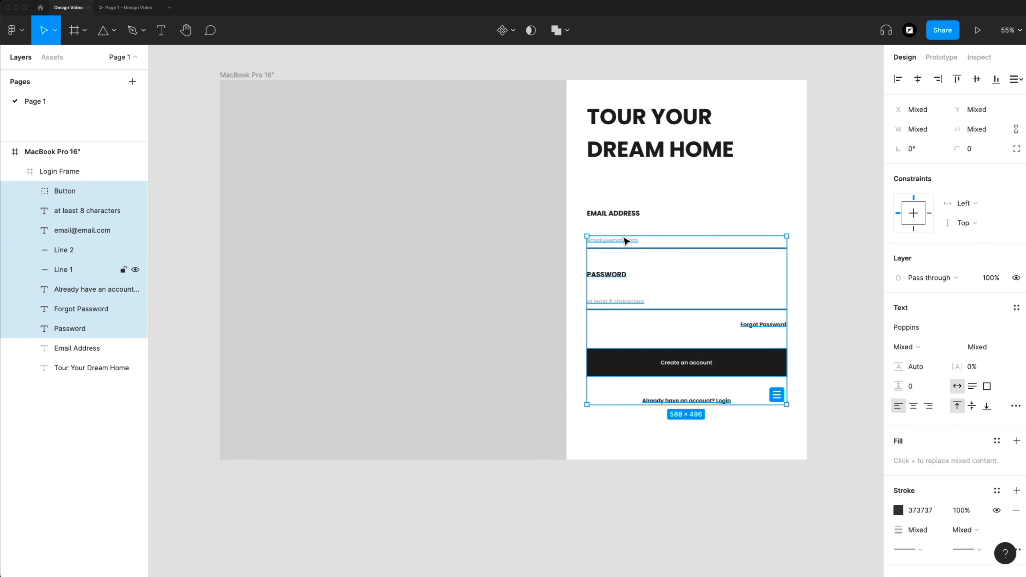
{"action": "left_click", "coordinate": [612, 214], "text": "shift"}
{"action": "left_click_drag", "start_coordinate": [712, 366], "coordinate": [731, 452]}
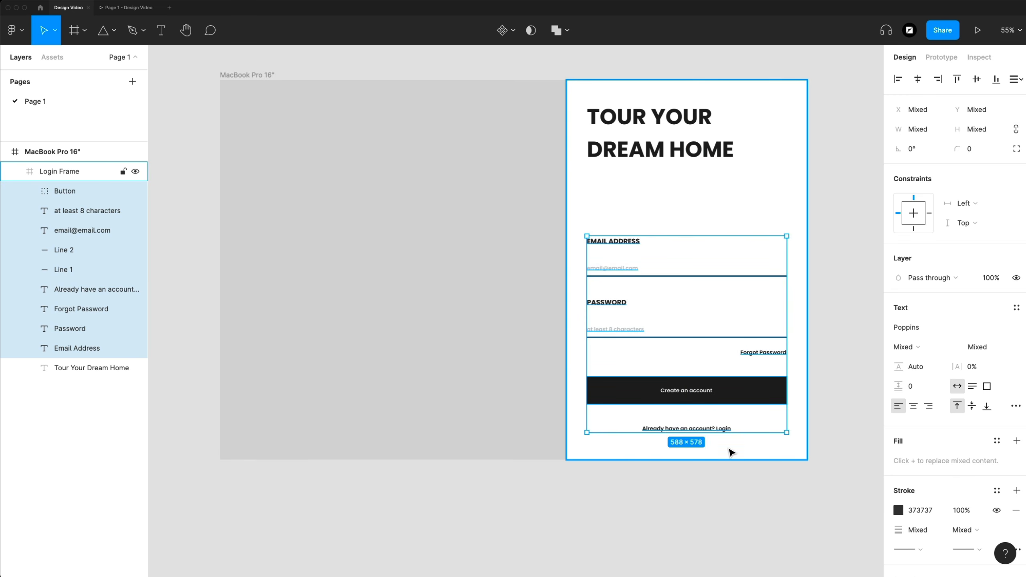
{"action": "left_click", "coordinate": [691, 492]}
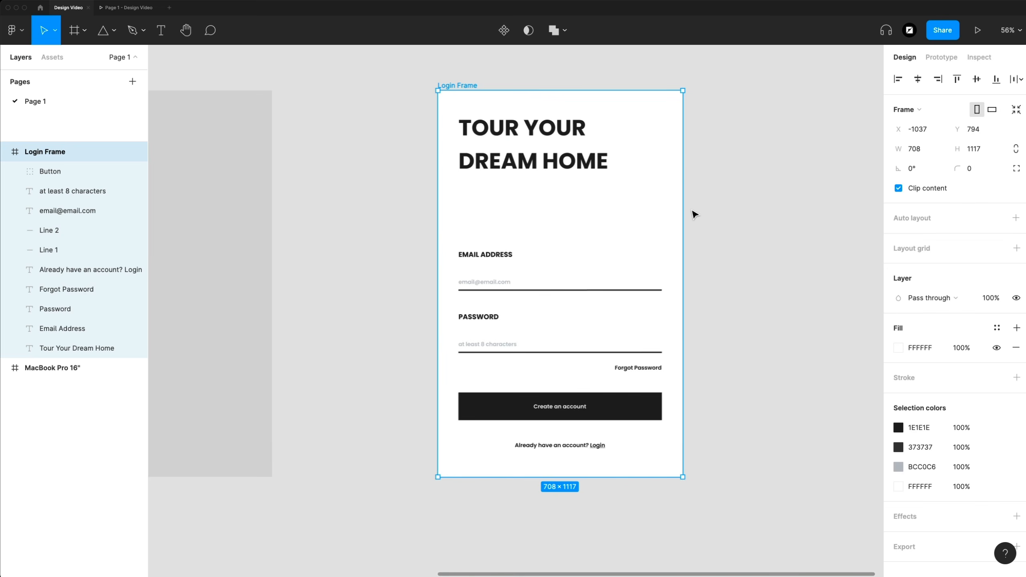
Try widening the standalone login frame to 1076 px, restore its width, and select the heading
{"action": "left_click_drag", "start_coordinate": [688, 209], "coordinate": [816, 211]}
{"action": "left_click", "coordinate": [841, 212]}
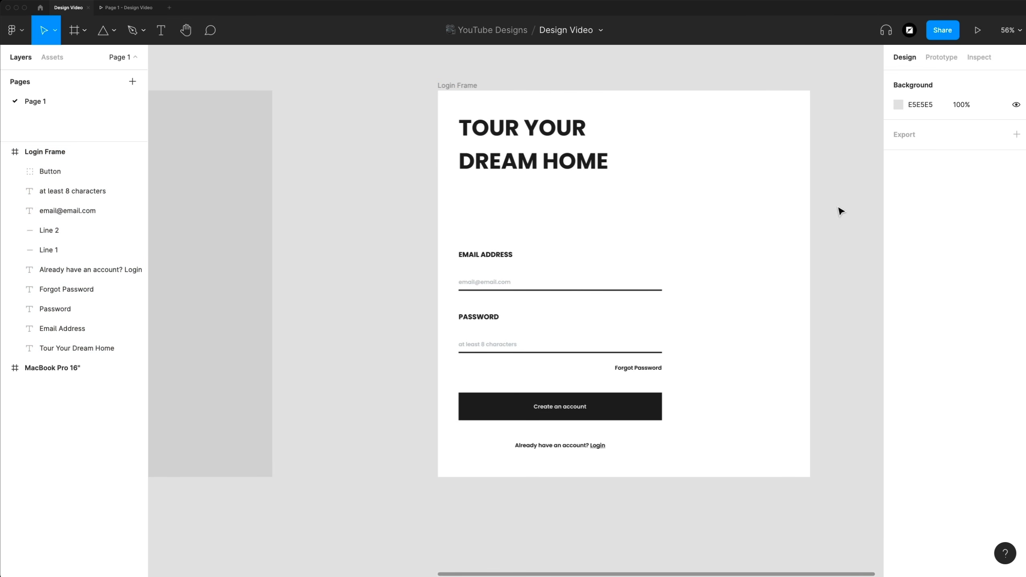
{"action": "left_click", "coordinate": [678, 213]}
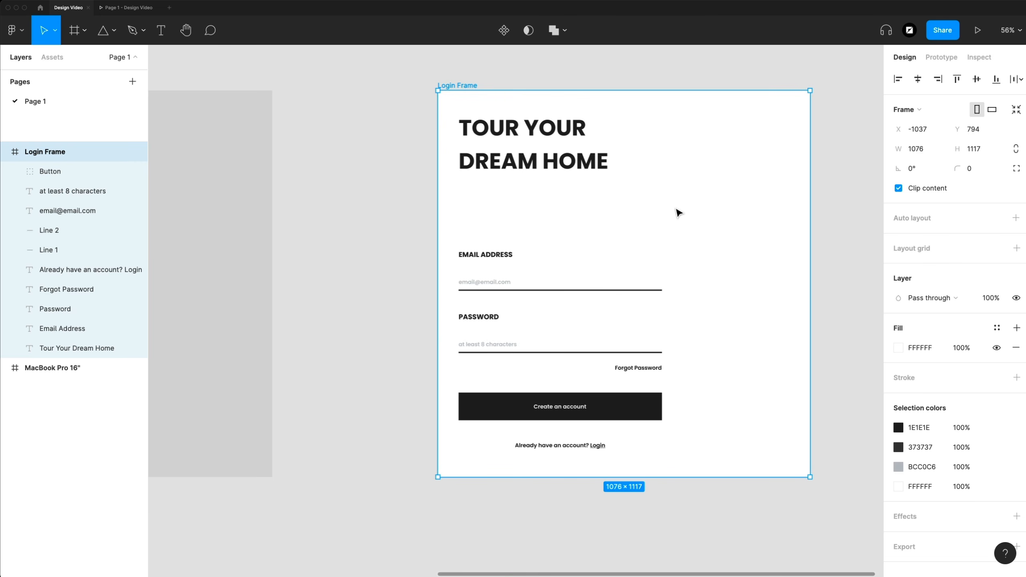
{"action": "left_click", "coordinate": [537, 145]}
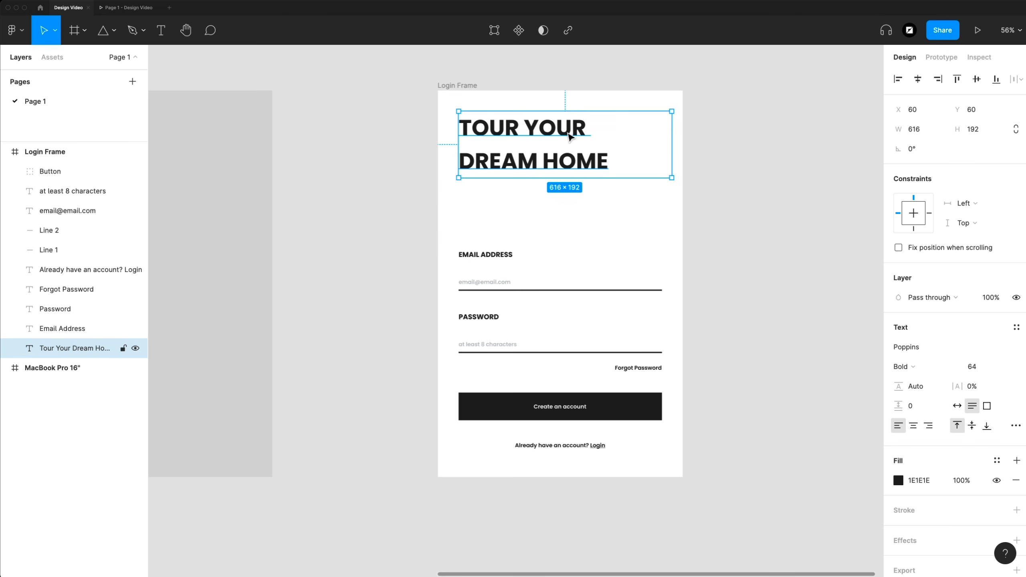
Set the Button group's horizontal constraint to Left and right
{"action": "left_click", "coordinate": [601, 411]}
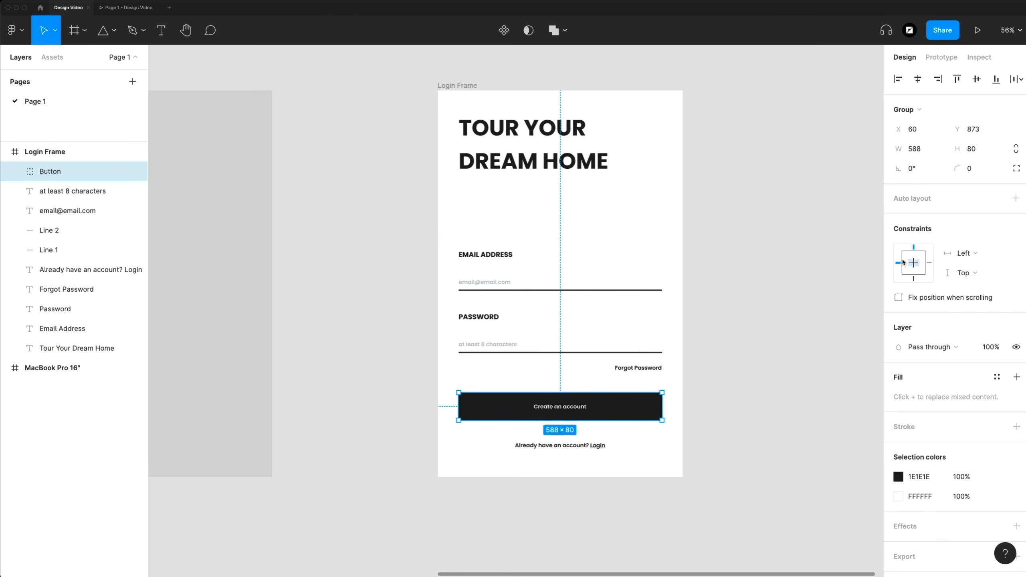
{"action": "left_click", "coordinate": [1014, 255]}
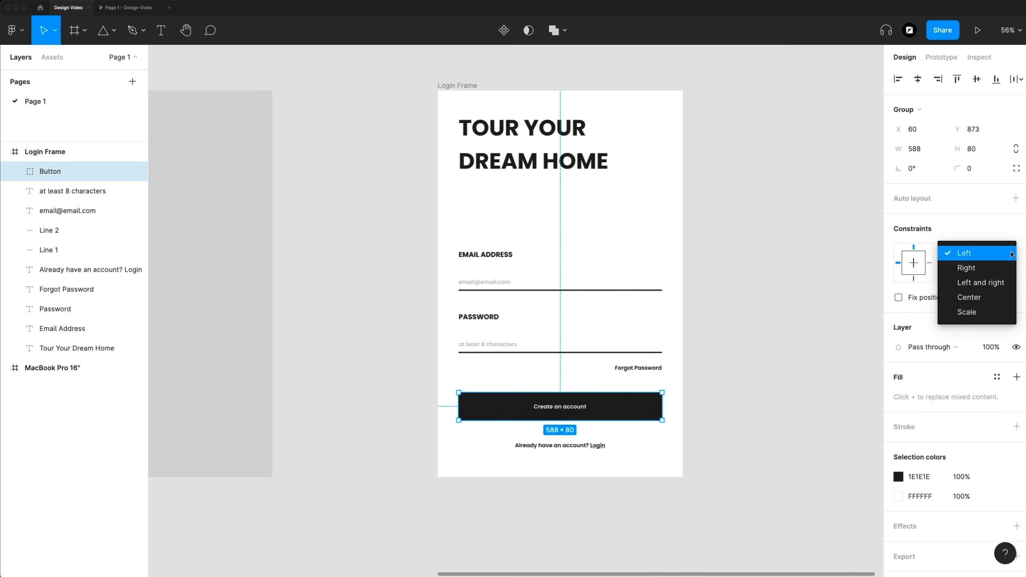
{"action": "left_click", "coordinate": [983, 282]}
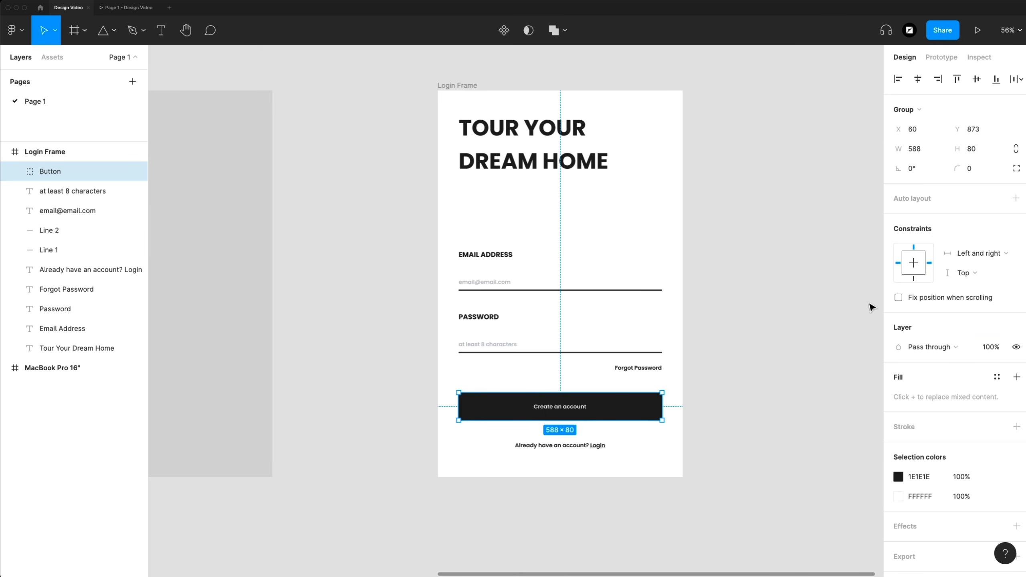
Select the "Already have an account? Login" text for constraint editing
{"action": "left_click", "coordinate": [578, 449]}
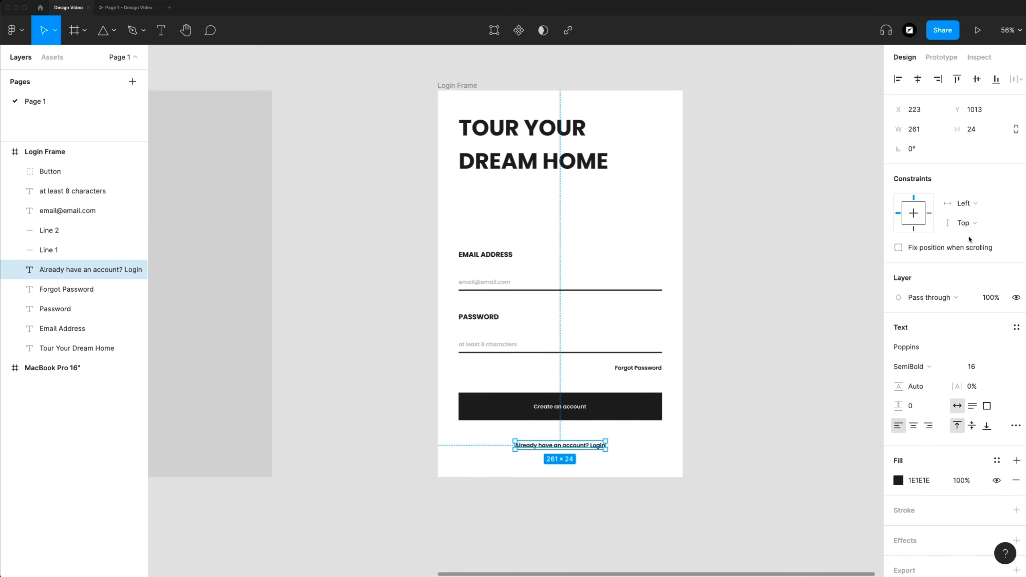
Set the horizontal constraint of the "Already have an account? Login" text to Center
{"action": "left_click", "coordinate": [990, 211]}
{"action": "left_click", "coordinate": [968, 246]}
{"action": "left_click", "coordinate": [667, 194]}
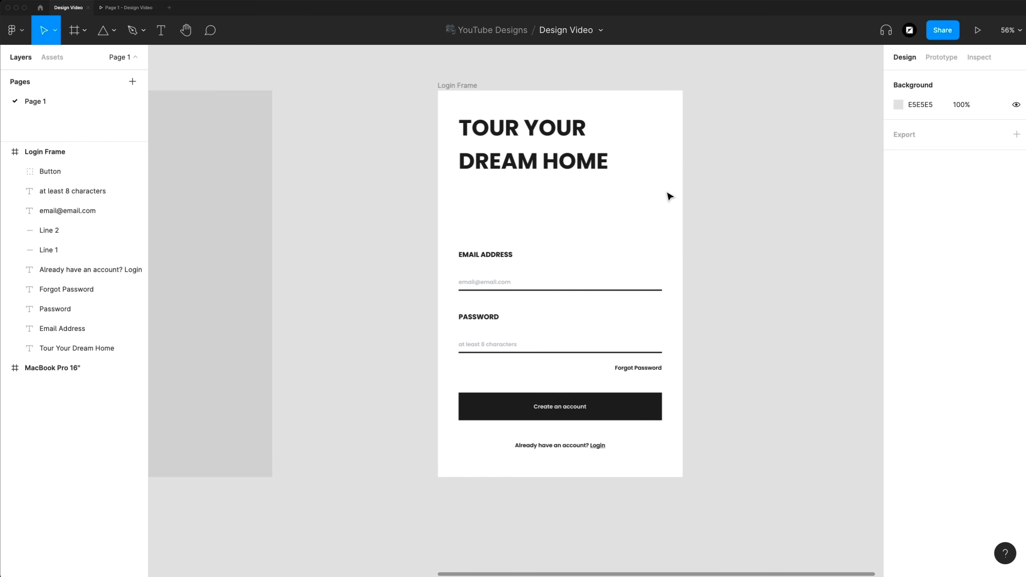
Try widening the Login Frame to about 893 px to test the constraints, and undo the resize
{"action": "left_click", "coordinate": [479, 95]}
{"action": "left_click_drag", "start_coordinate": [688, 247], "coordinate": [663, 273]}
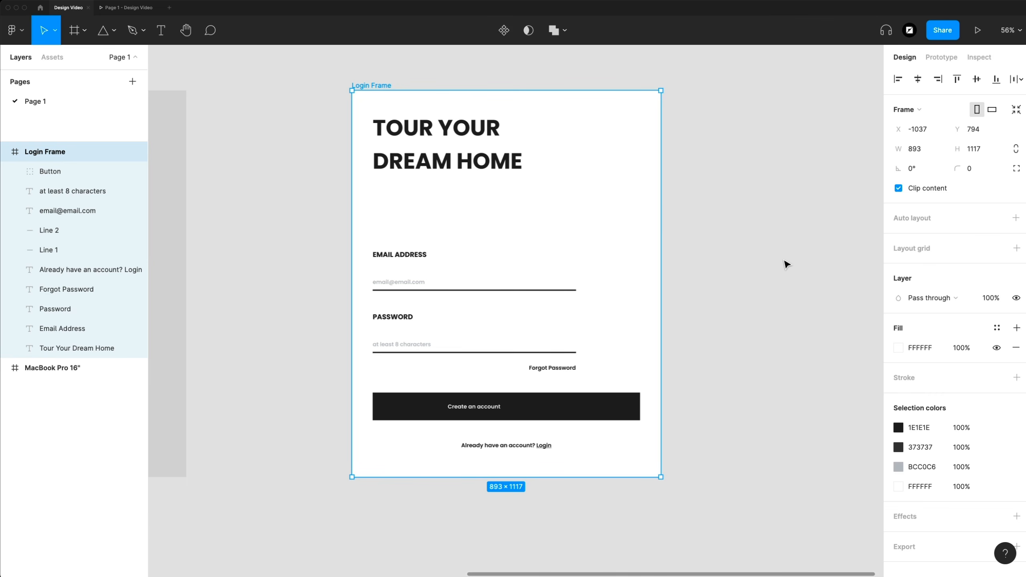
{"action": "key", "text": "super+z"}
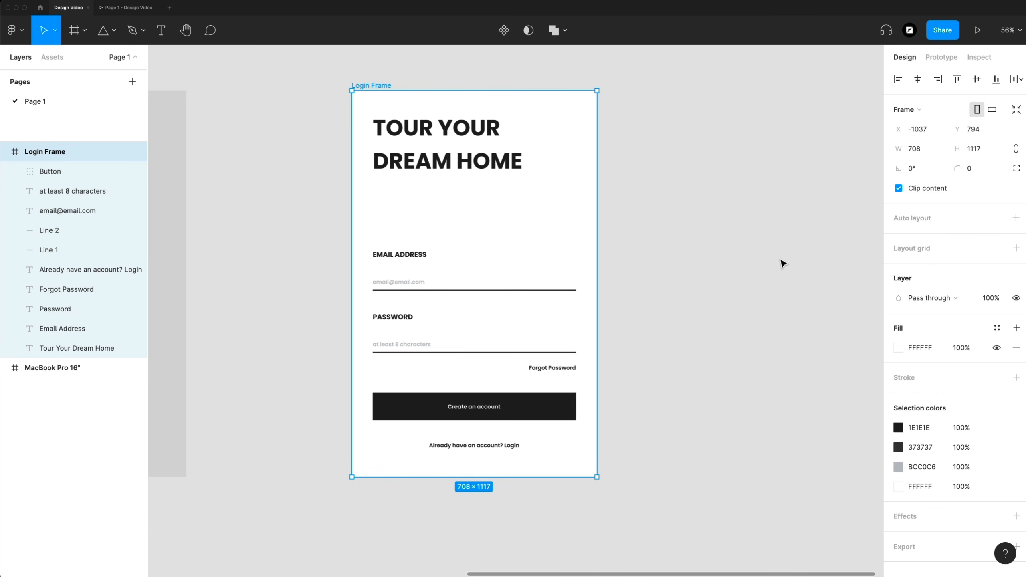
Set the horizontal constraint of the "Create an account" label inside the Button group to Center
{"action": "scroll", "coordinate": [460, 428], "scroll_direction": "left", "scroll_amount": 1}
{"action": "left_click", "coordinate": [528, 407]}
{"action": "scroll", "coordinate": [508, 402], "scroll_direction": "up", "scroll_amount": 5}
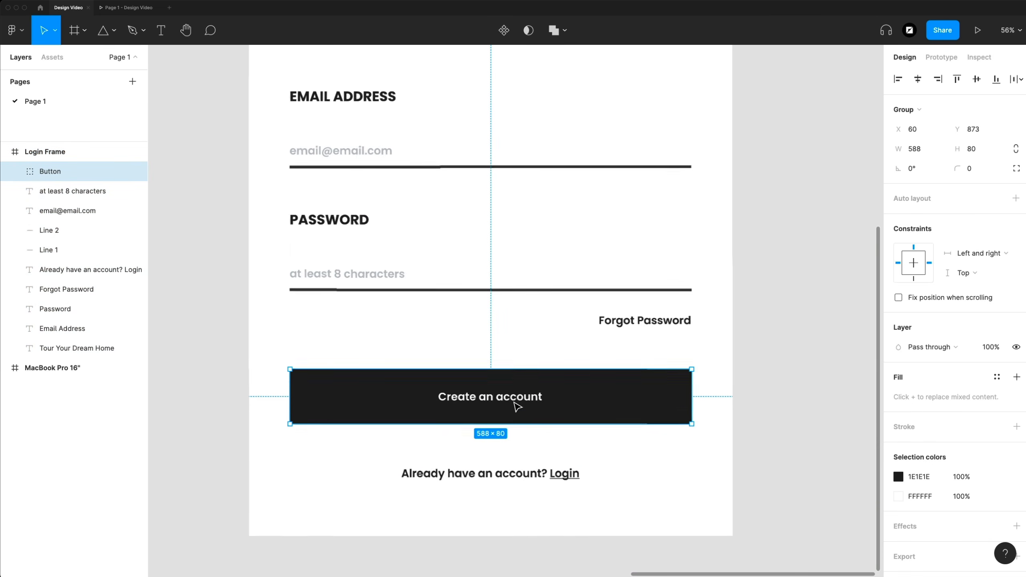
{"action": "left_click", "coordinate": [507, 403]}
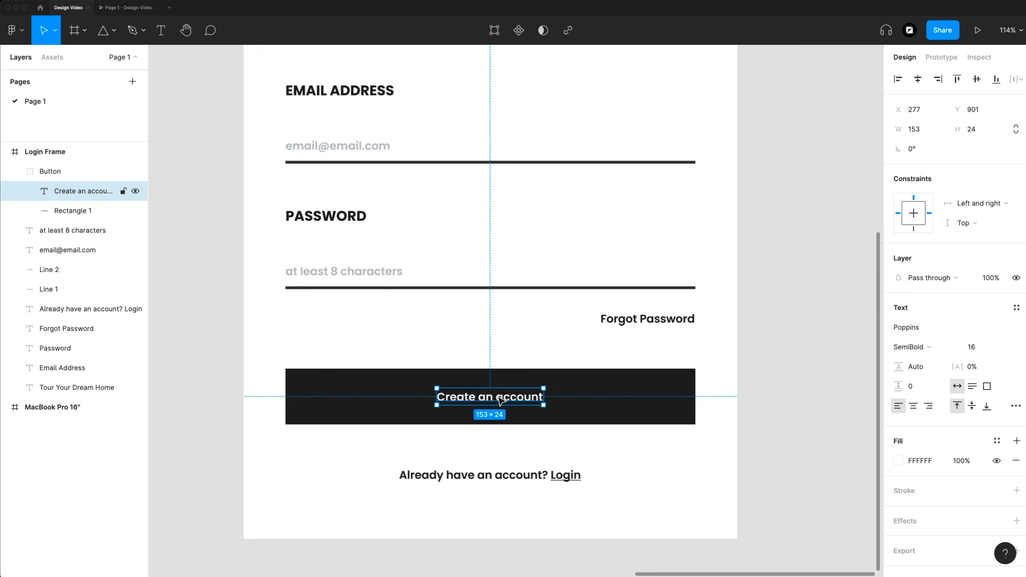
{"action": "left_click", "coordinate": [1008, 204]}
{"action": "left_click", "coordinate": [977, 218]}
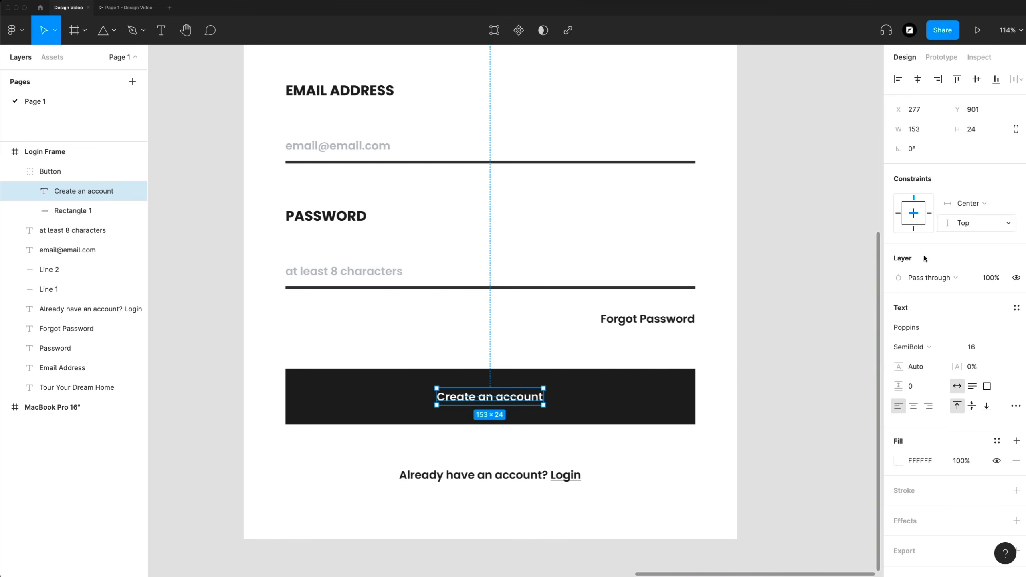
{"action": "left_click", "coordinate": [796, 362]}
Try widening the Login Frame again to check how the button label responds
{"action": "scroll", "coordinate": [776, 316], "scroll_direction": "down", "scroll_amount": 5}
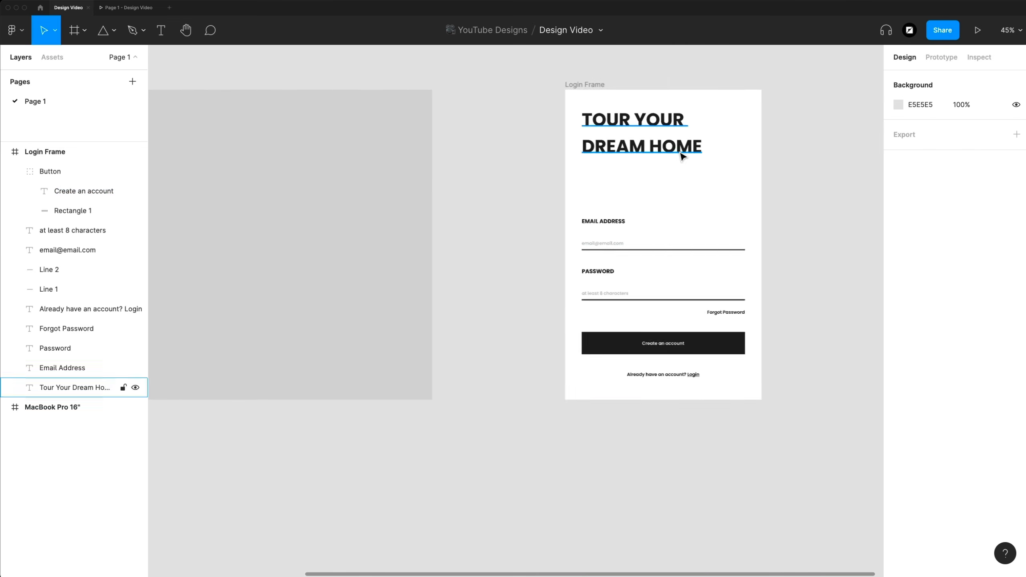
{"action": "scroll", "coordinate": [691, 158], "scroll_direction": "right", "scroll_amount": 2}
{"action": "left_click", "coordinate": [537, 97]}
{"action": "left_click_drag", "start_coordinate": [722, 206], "coordinate": [880, 209]}
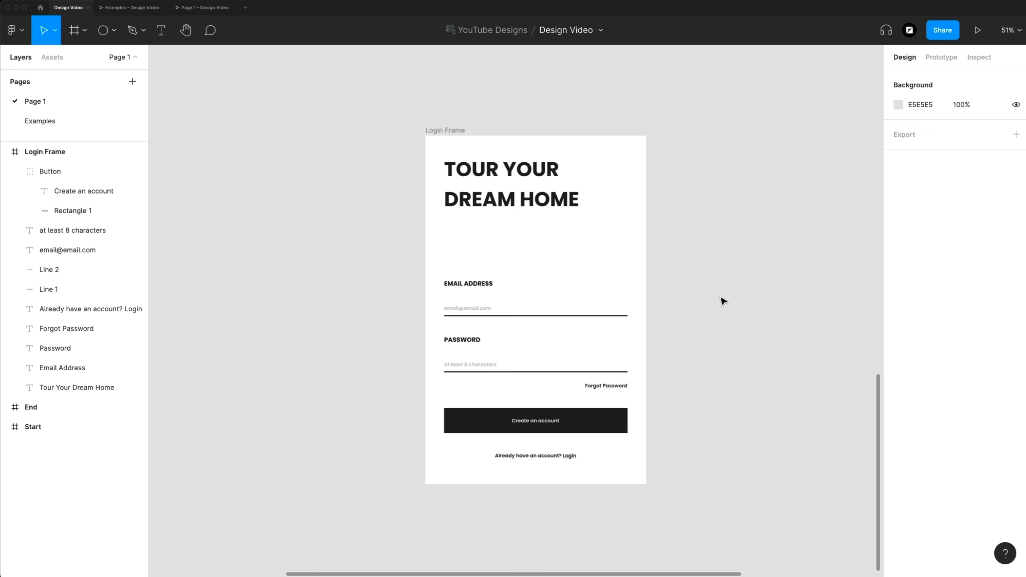
Move the Button group out of the Login Frame onto empty canvas and turn it into a component
{"action": "scroll", "coordinate": [715, 297], "scroll_direction": "down", "scroll_amount": 2}
{"action": "scroll", "coordinate": [712, 293], "scroll_direction": "up", "scroll_amount": 1}
{"action": "scroll", "coordinate": [713, 293], "scroll_direction": "down", "scroll_amount": 1}
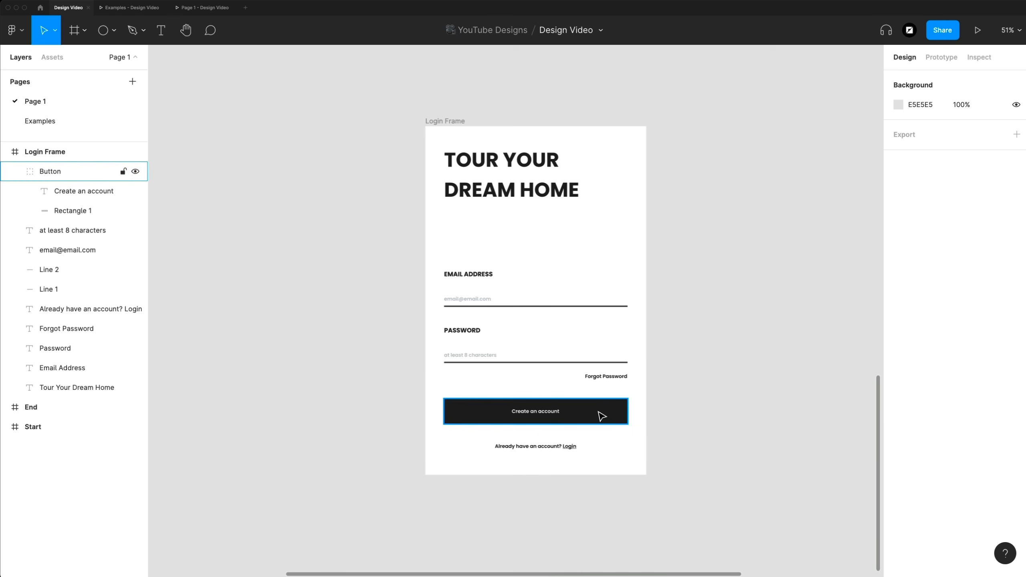
{"action": "left_click", "coordinate": [584, 414]}
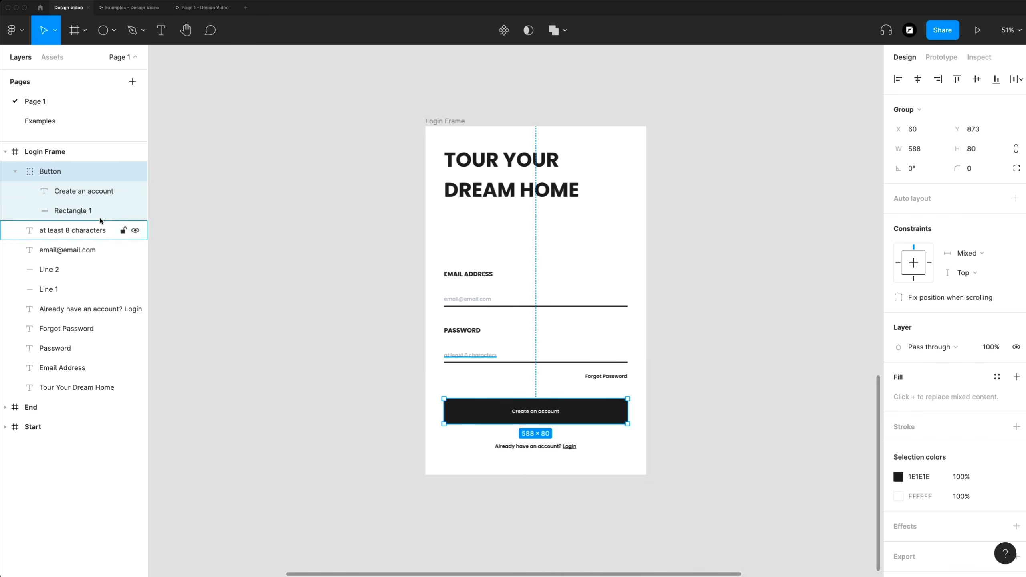
{"action": "left_click_drag", "start_coordinate": [580, 420], "coordinate": [225, 252]}
{"action": "scroll", "coordinate": [379, 382], "scroll_direction": "left", "scroll_amount": 10}
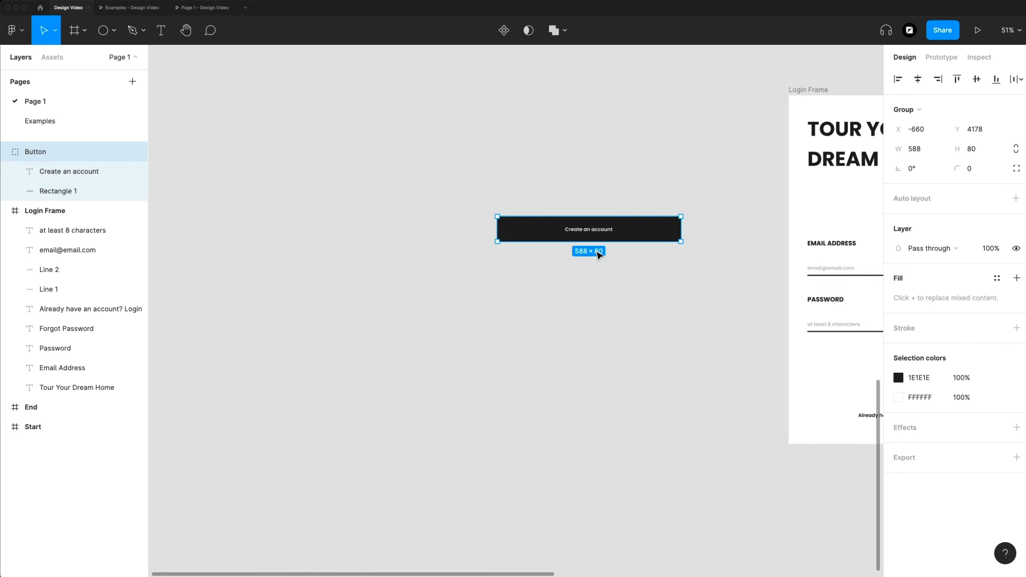
{"action": "left_click_drag", "start_coordinate": [629, 227], "coordinate": [469, 173]}
{"action": "scroll", "coordinate": [484, 178], "scroll_direction": "left", "scroll_amount": 2}
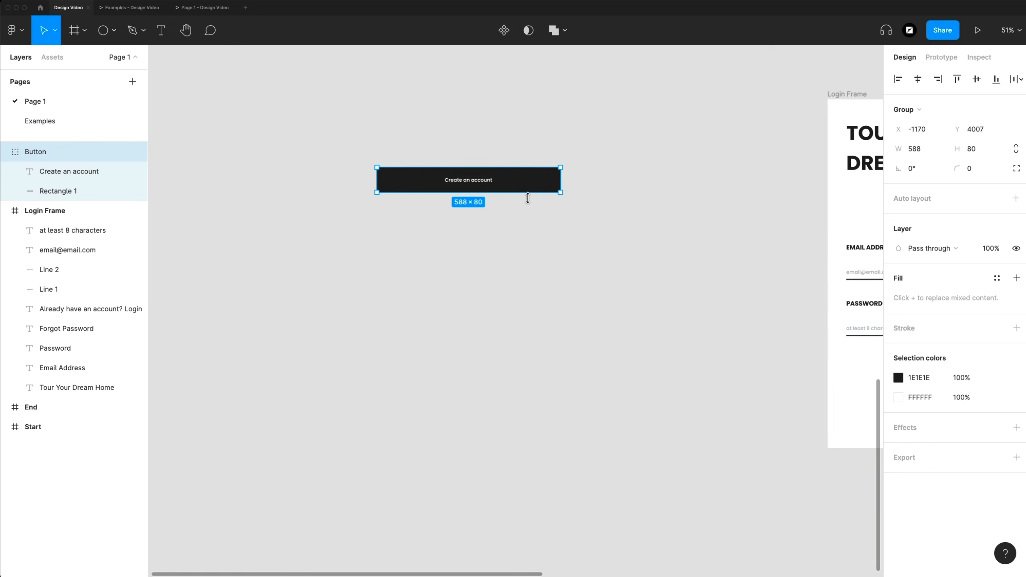
{"action": "left_click", "coordinate": [504, 31]}
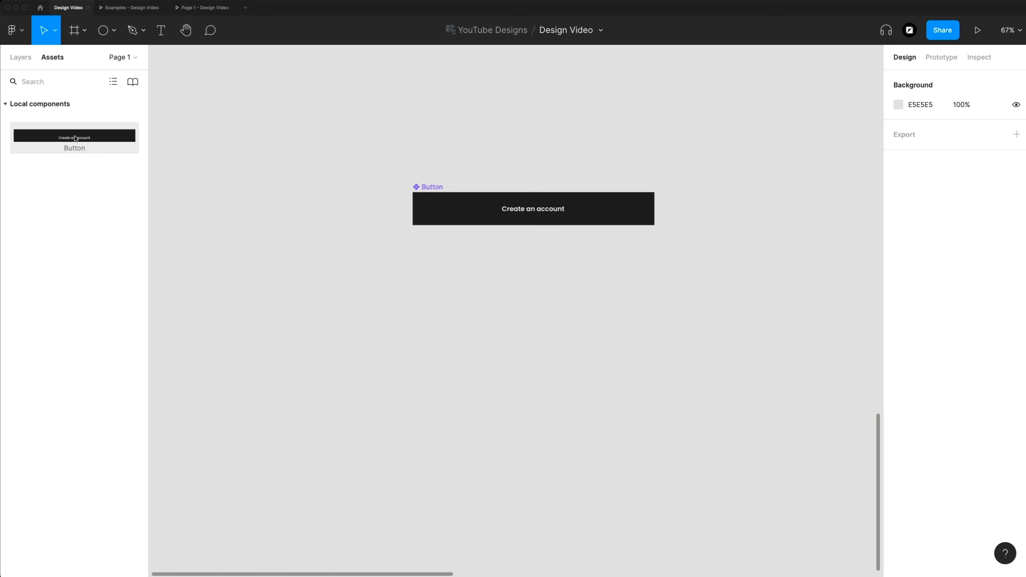
Place an instance of the Button component from the local components below the main component
{"action": "left_click_drag", "start_coordinate": [69, 133], "coordinate": [610, 329]}
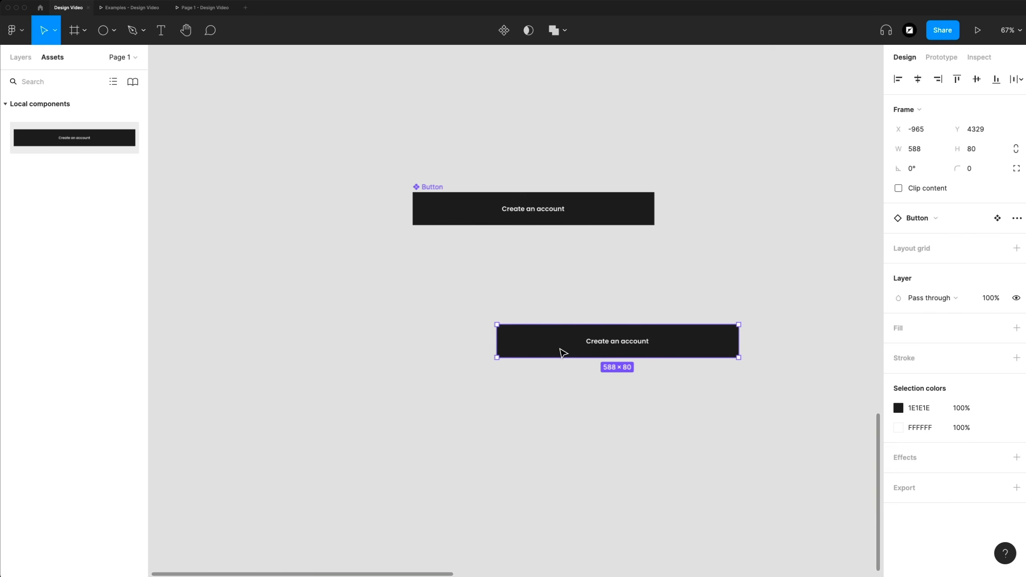
{"action": "left_click", "coordinate": [609, 252]}
{"action": "left_click", "coordinate": [462, 209]}
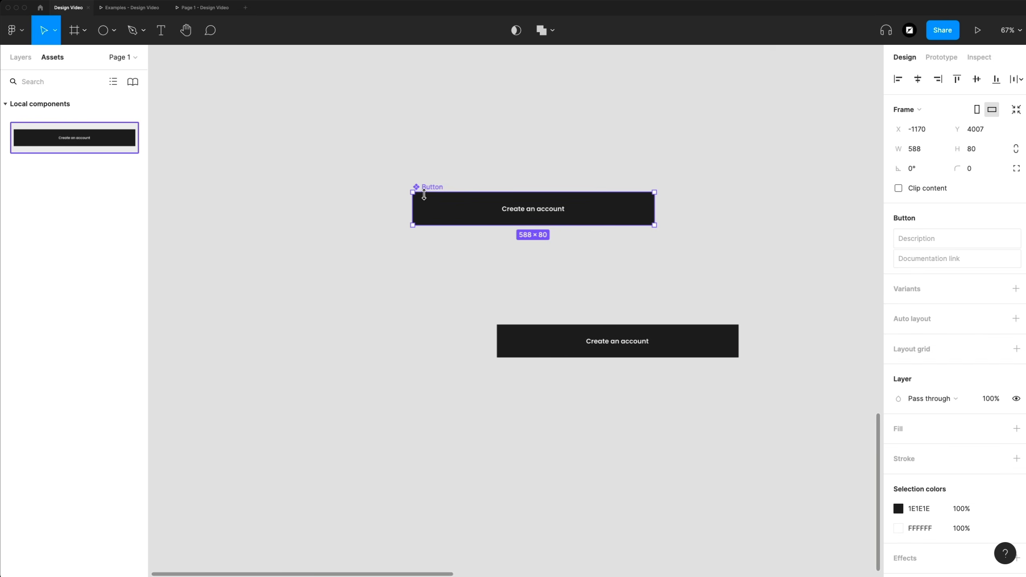
{"action": "left_click", "coordinate": [476, 244]}
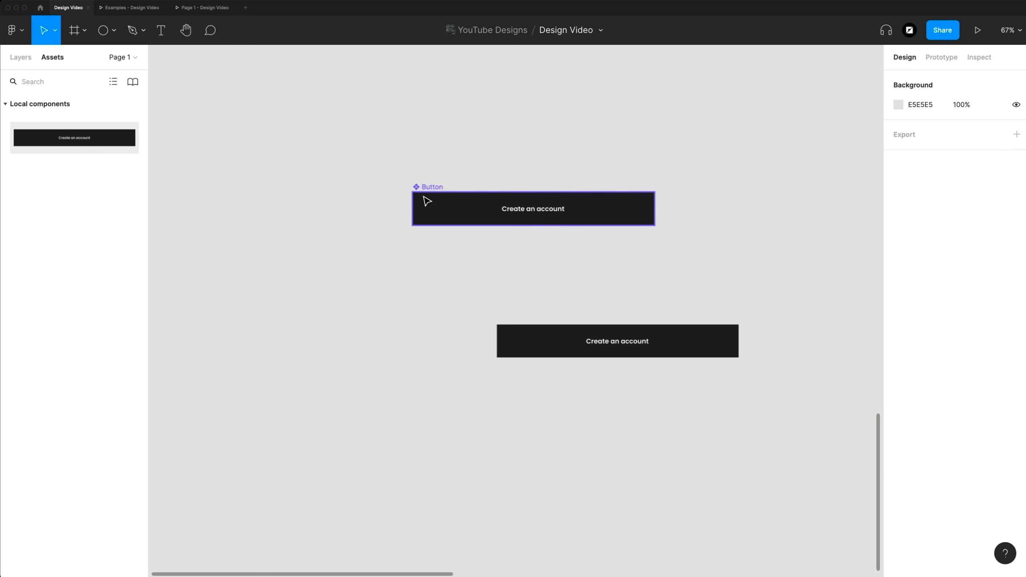
{"action": "left_click", "coordinate": [555, 328]}
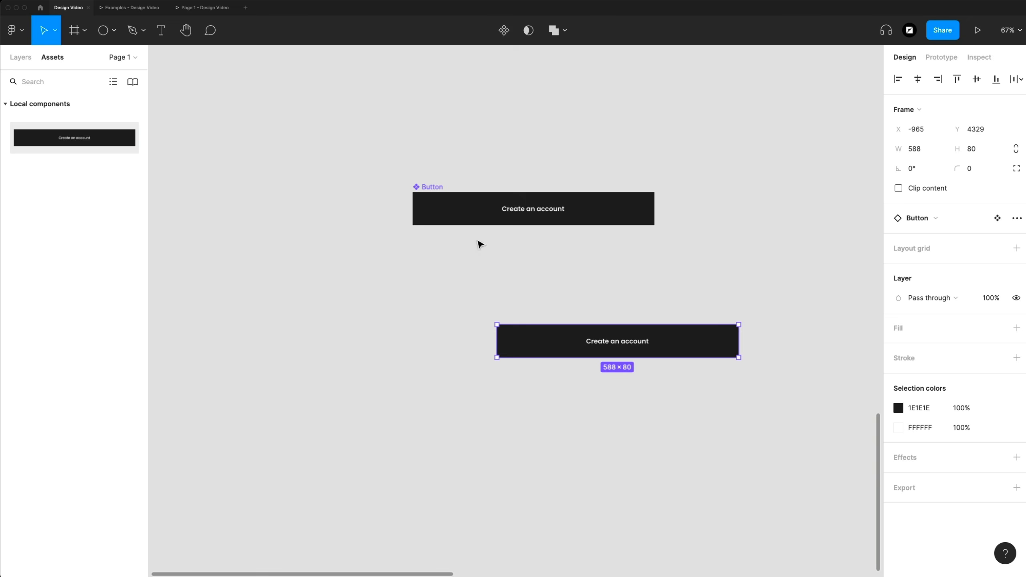
{"action": "left_click", "coordinate": [437, 206]}
Place three copies of the Login Frame's Button instance stacked on the canvas to the right of the frame
{"action": "left_click", "coordinate": [27, 63]}
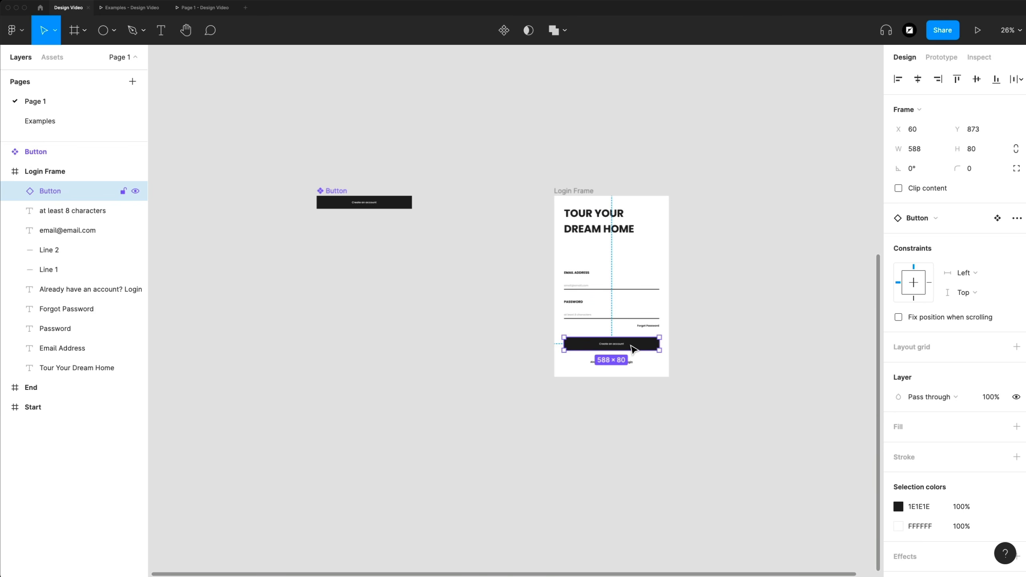
{"action": "left_click_drag", "start_coordinate": [633, 349], "coordinate": [773, 282]}
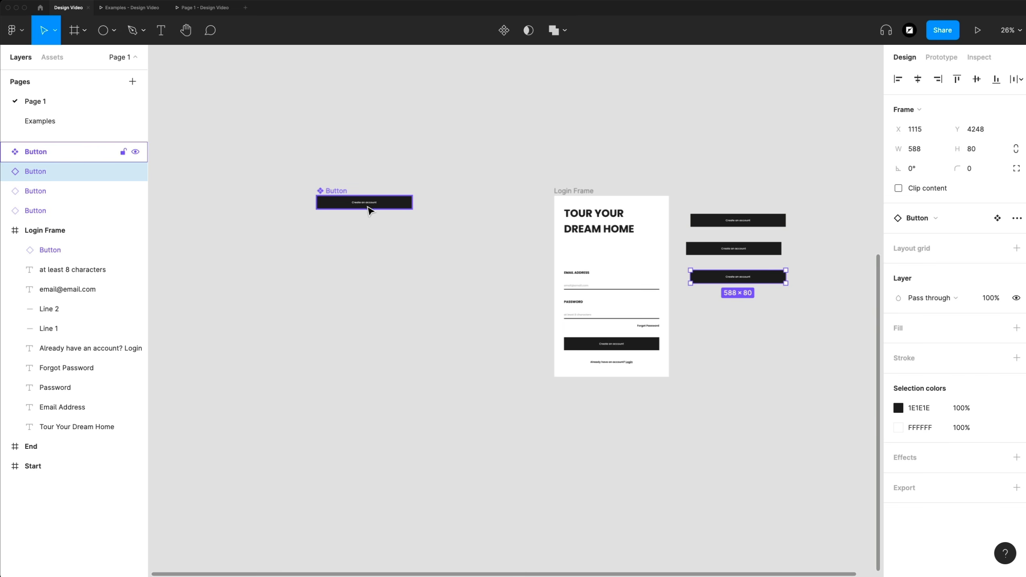
Set the main Button component's "Create an account" label to size 24 and recentre it inside the button
{"action": "scroll", "coordinate": [365, 206], "scroll_direction": "up", "scroll_amount": 1}
{"action": "scroll", "coordinate": [365, 206], "scroll_direction": "up", "scroll_amount": 5}
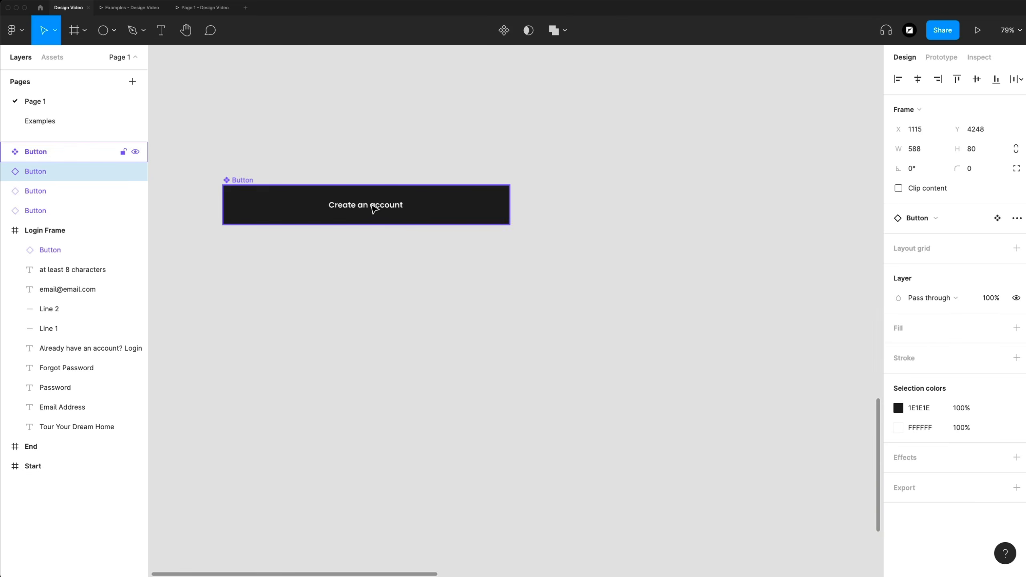
{"action": "double_click", "coordinate": [374, 207]}
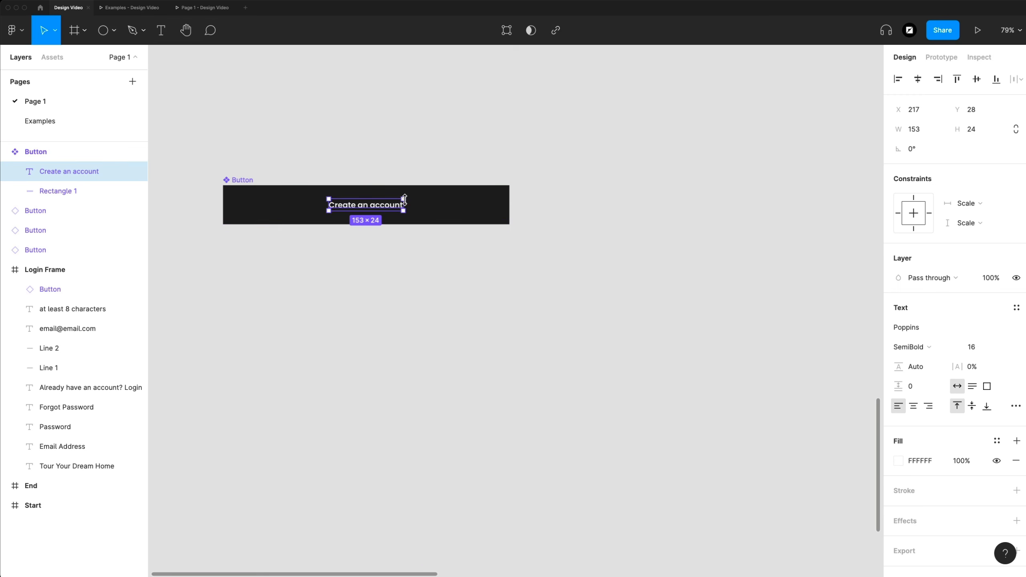
{"action": "left_click", "coordinate": [997, 348]}
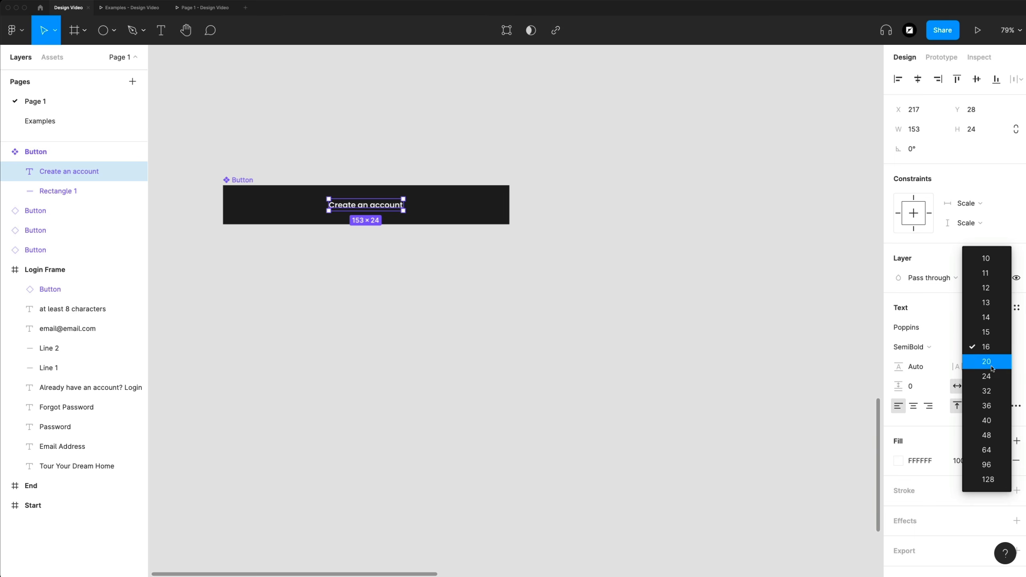
{"action": "left_click", "coordinate": [990, 377]}
{"action": "left_click_drag", "start_coordinate": [416, 213], "coordinate": [394, 212]}
{"action": "left_click", "coordinate": [503, 287]}
{"action": "scroll", "coordinate": [504, 287], "scroll_direction": "down", "scroll_amount": 5}
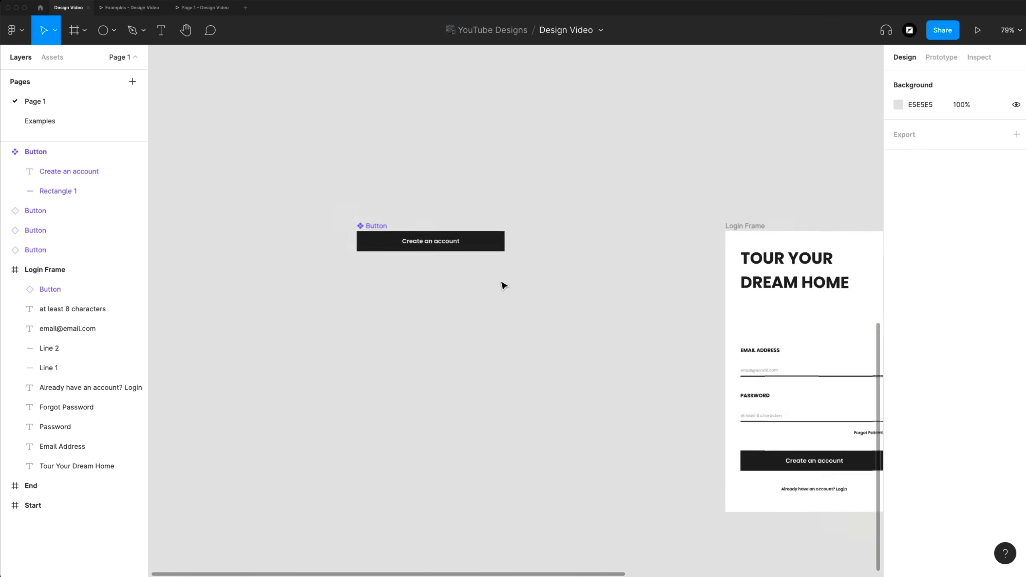
{"action": "scroll", "coordinate": [619, 298], "scroll_direction": "right", "scroll_amount": 1}
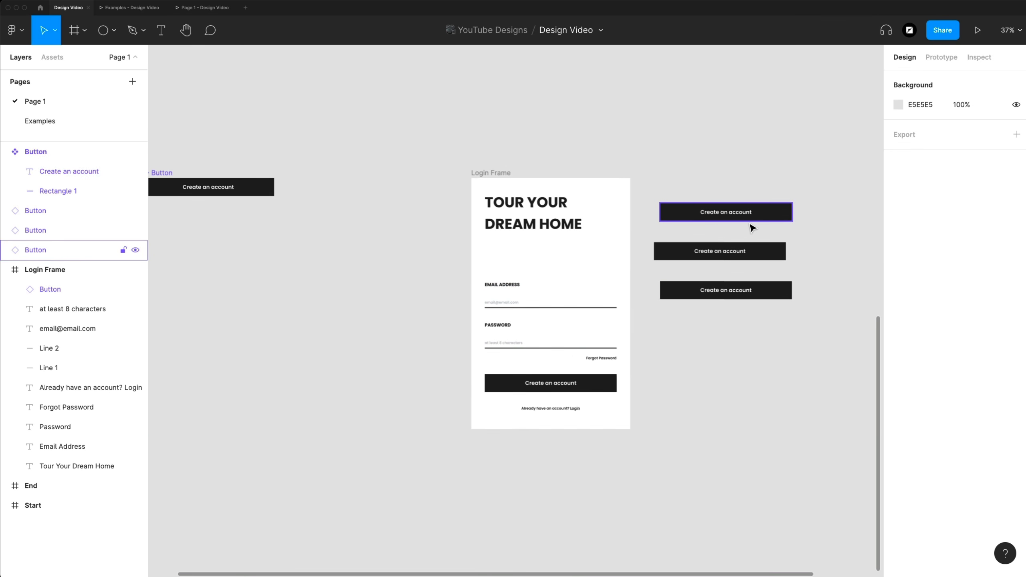
Set the font size of the main Button component's label back to 16
{"action": "left_click", "coordinate": [208, 188]}
{"action": "left_click", "coordinate": [208, 189]}
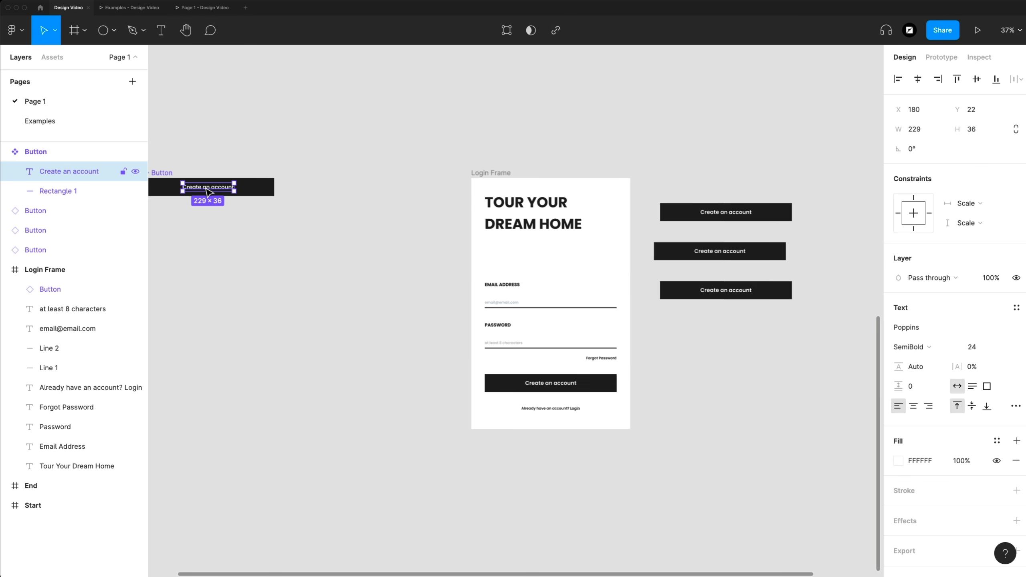
{"action": "left_click", "coordinate": [1006, 347]}
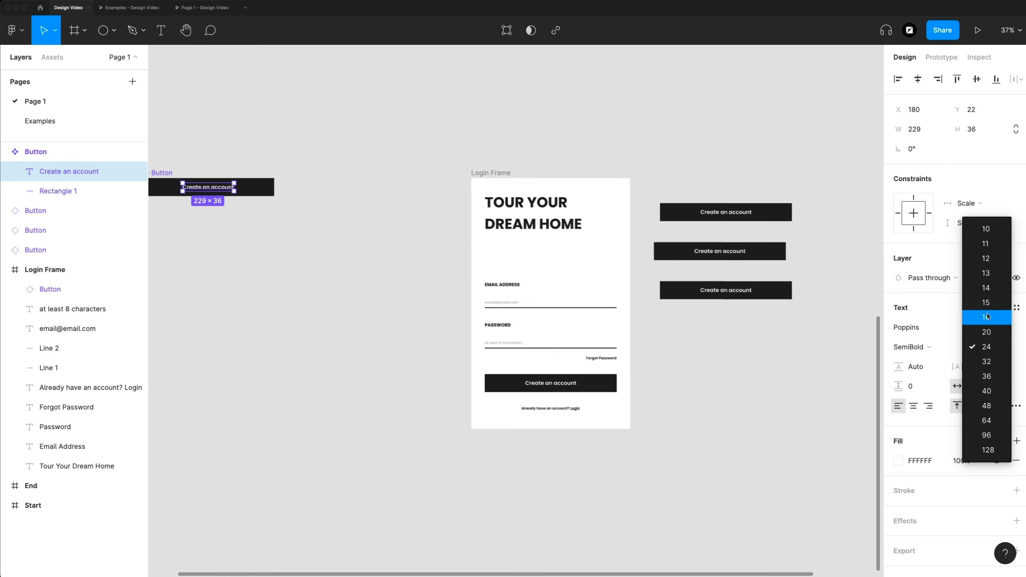
{"action": "left_click", "coordinate": [988, 318]}
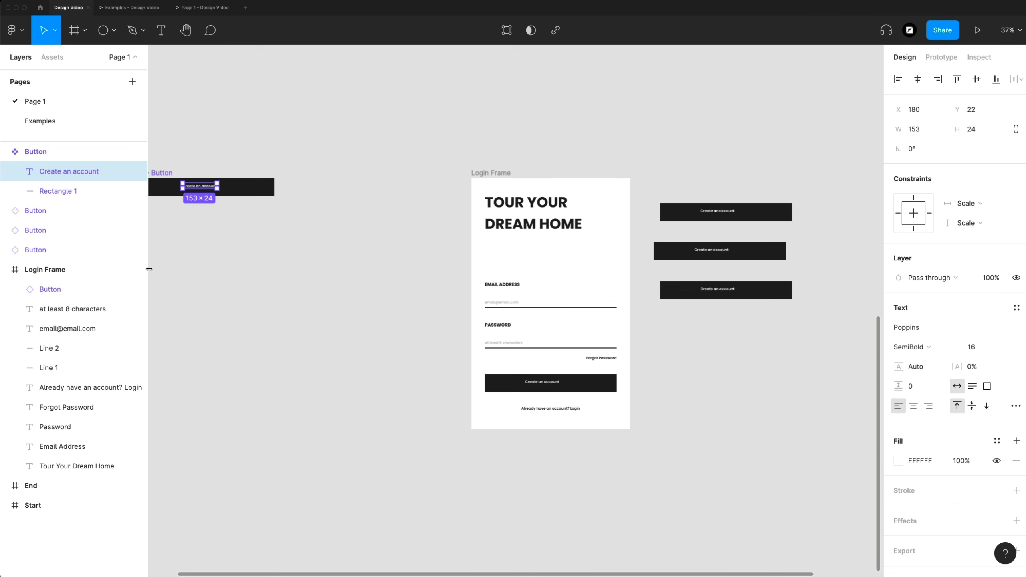
Recolour the background of the middle Button instance beside the Login Frame to red FF0000
{"action": "left_click", "coordinate": [721, 247]}
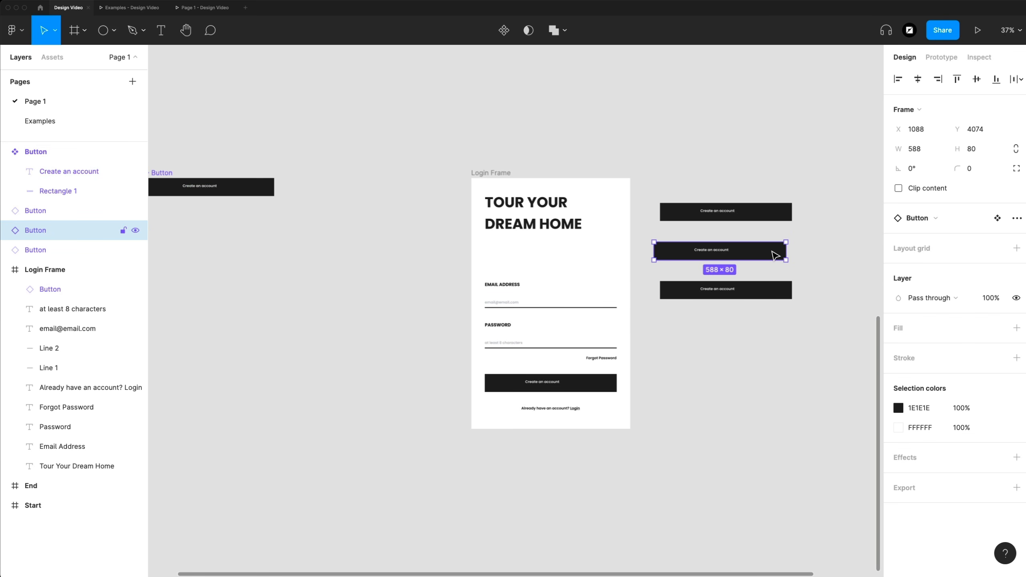
{"action": "left_click", "coordinate": [898, 408]}
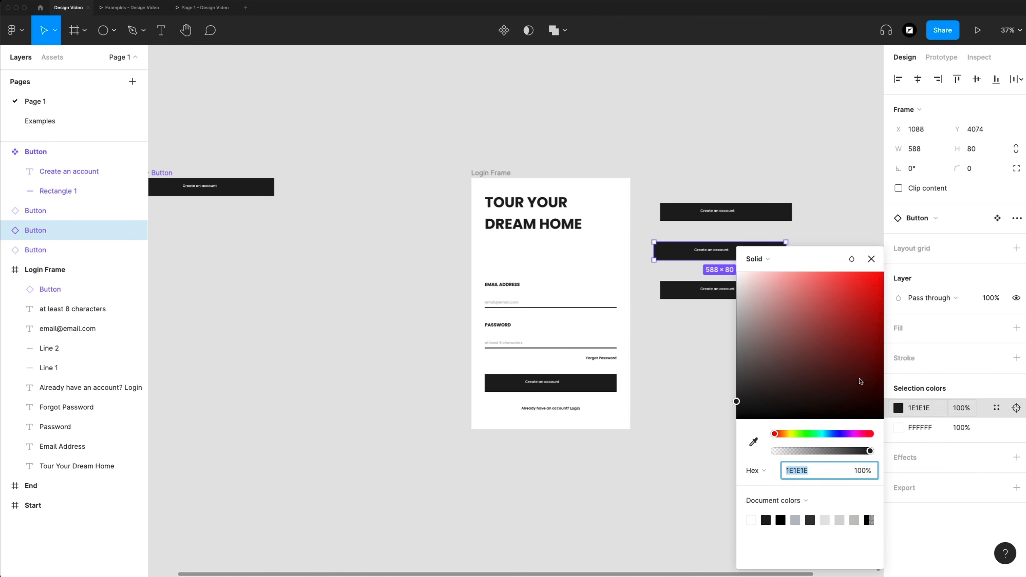
{"action": "left_click", "coordinate": [852, 306]}
{"action": "left_click_drag", "start_coordinate": [858, 305], "coordinate": [895, 268]}
{"action": "left_click", "coordinate": [850, 222]}
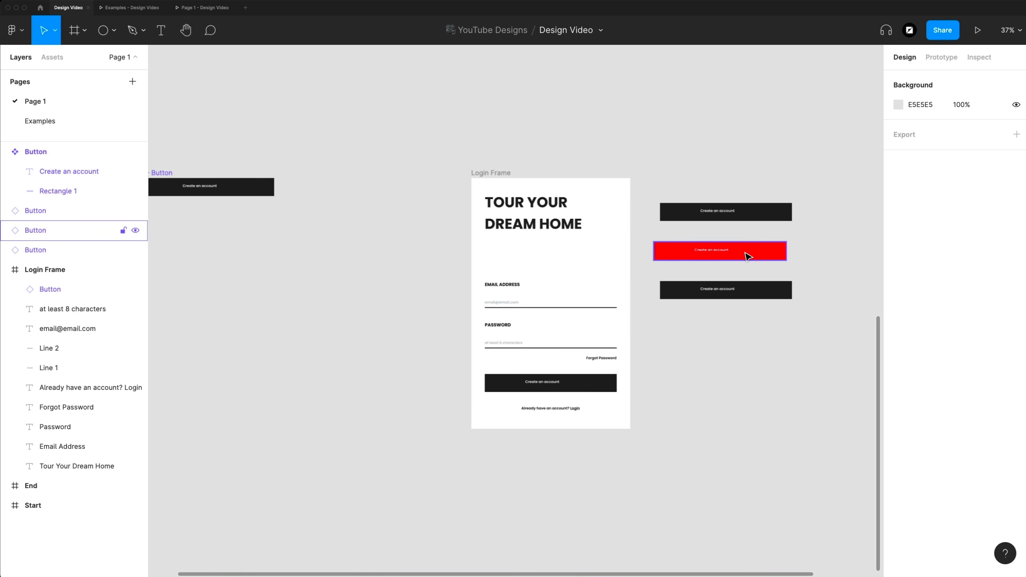
{"action": "left_click", "coordinate": [748, 254]}
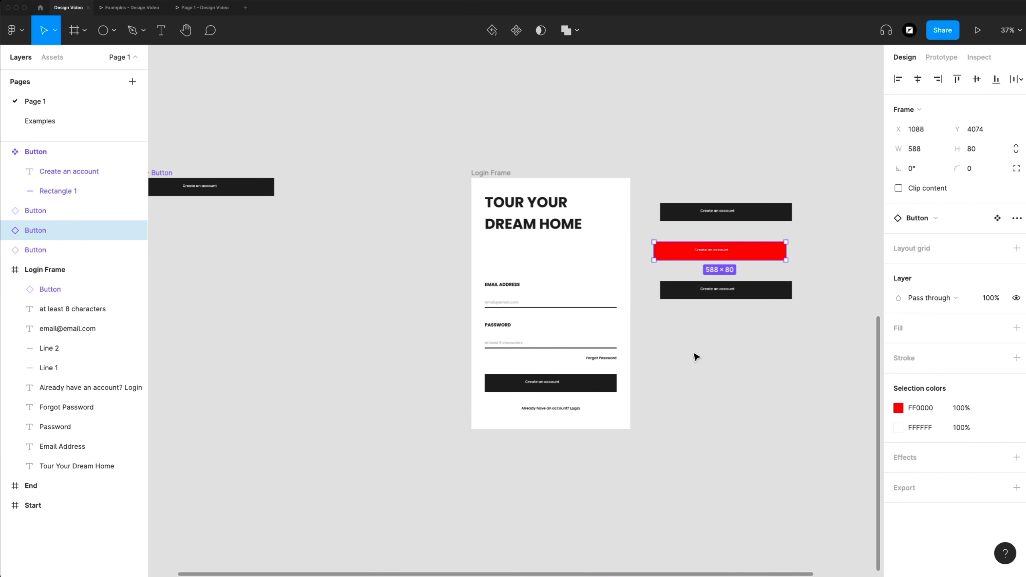
{"action": "left_click", "coordinate": [700, 354]}
{"action": "left_click", "coordinate": [764, 255]}
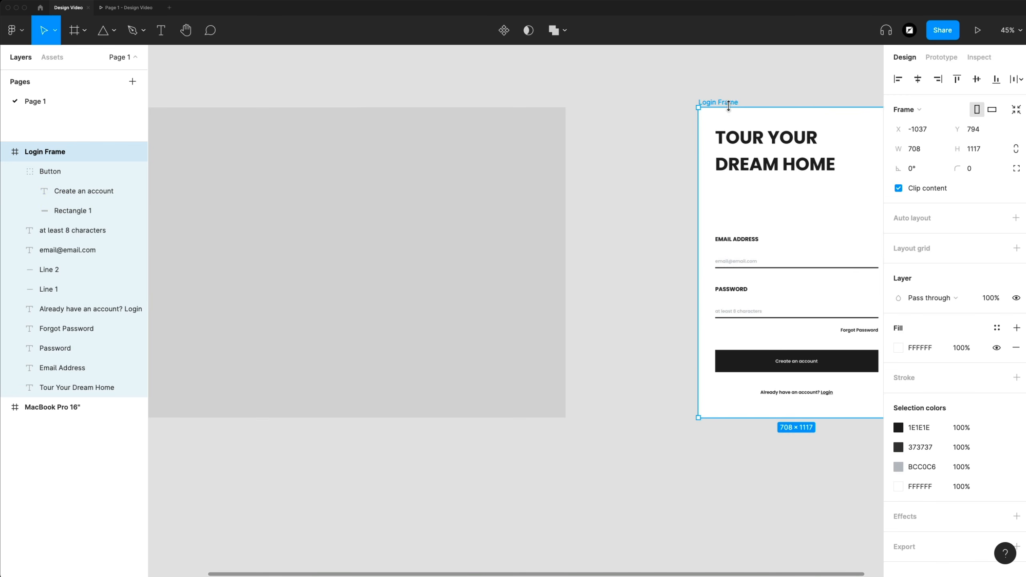
Move the Login Frame over the MacBook Pro 16" frame, aligned with its right edge
{"action": "left_click_drag", "start_coordinate": [707, 106], "coordinate": [397, 101]}
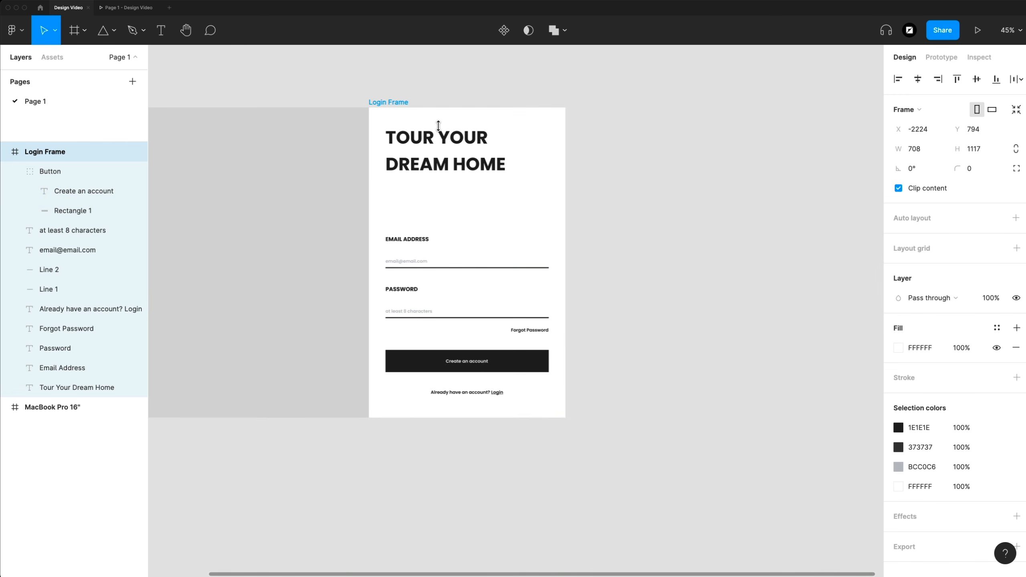
{"action": "left_click", "coordinate": [649, 188]}
{"action": "scroll", "coordinate": [649, 188], "scroll_direction": "left", "scroll_amount": 10}
{"action": "left_click", "coordinate": [338, 200]}
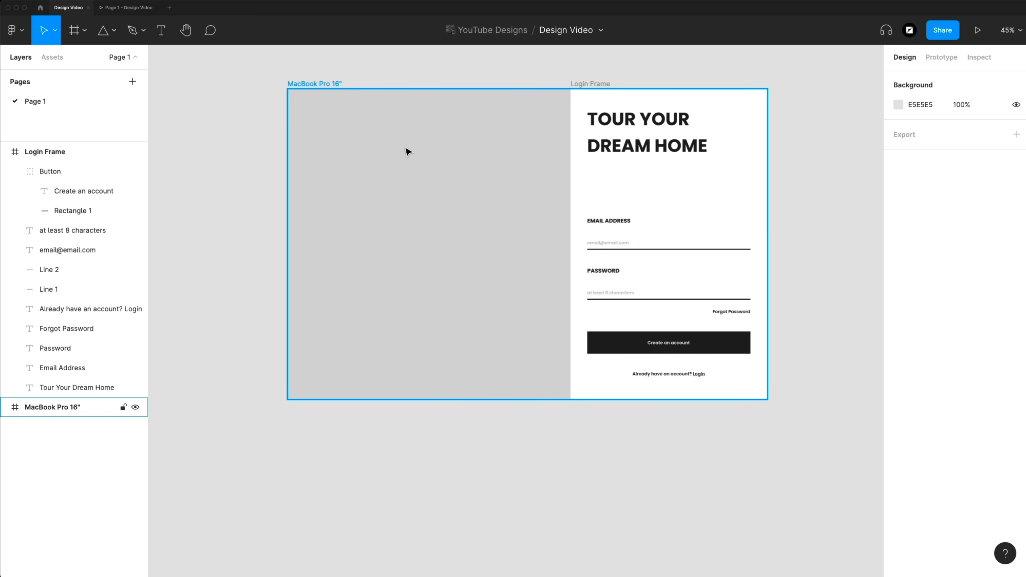
Rename the MacBook Pro 16" frame as "Design Frame"
{"action": "scroll", "coordinate": [389, 148], "scroll_direction": "up", "scroll_amount": 3, "text": "ctrl"}
{"action": "scroll", "coordinate": [389, 148], "scroll_direction": "right", "scroll_amount": 2}
{"action": "scroll", "coordinate": [389, 148], "scroll_direction": "up", "scroll_amount": 2}
{"action": "double_click", "coordinate": [263, 88]}
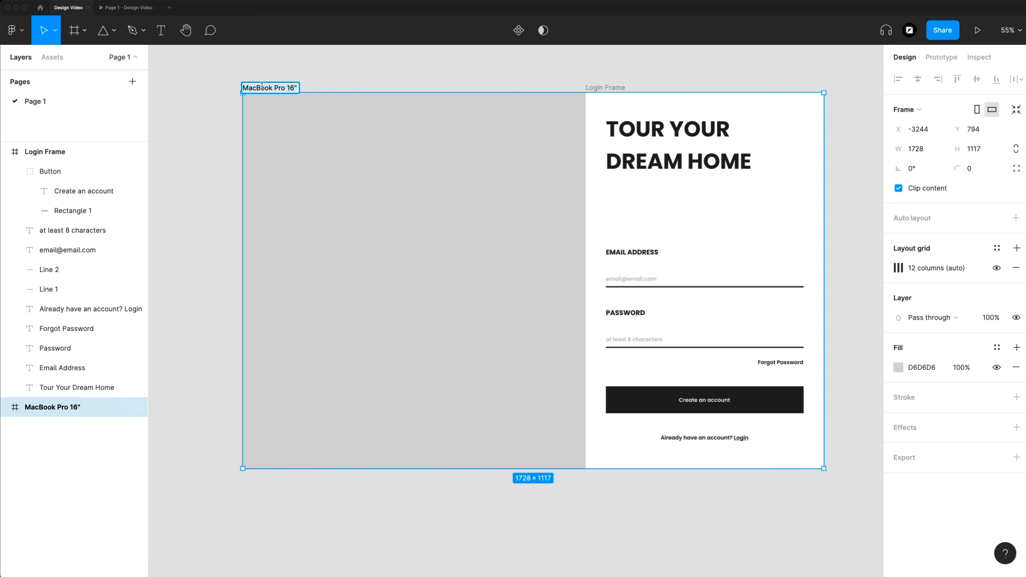
{"action": "type", "text": "Design Frame"}
{"action": "key", "text": "Return"}
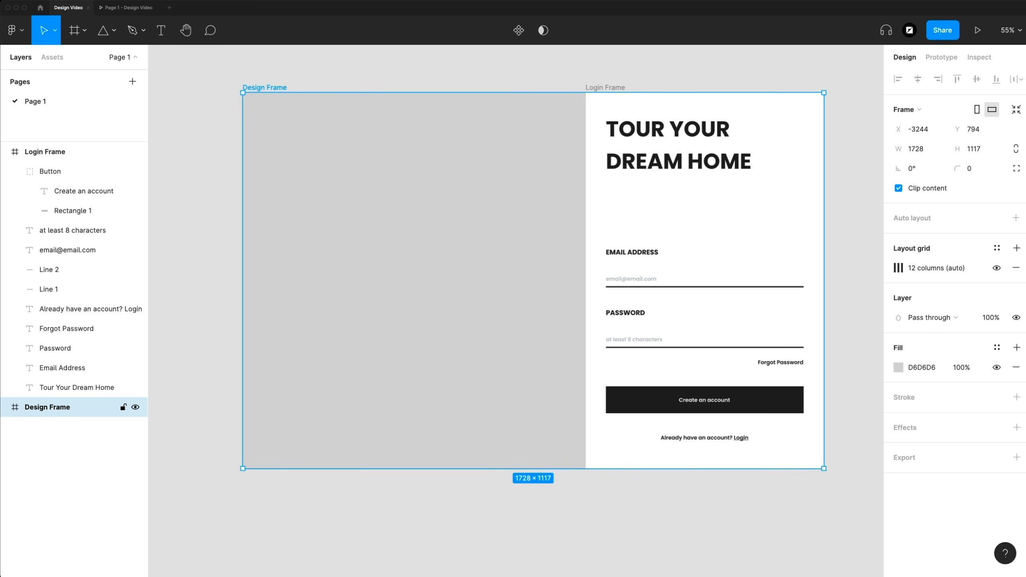
{"action": "key", "text": "Escape"}
Draw a 1020 × 1117 rectangle in the Design Frame, covering the whole area beside the Login Frame
{"action": "key", "text": "r"}
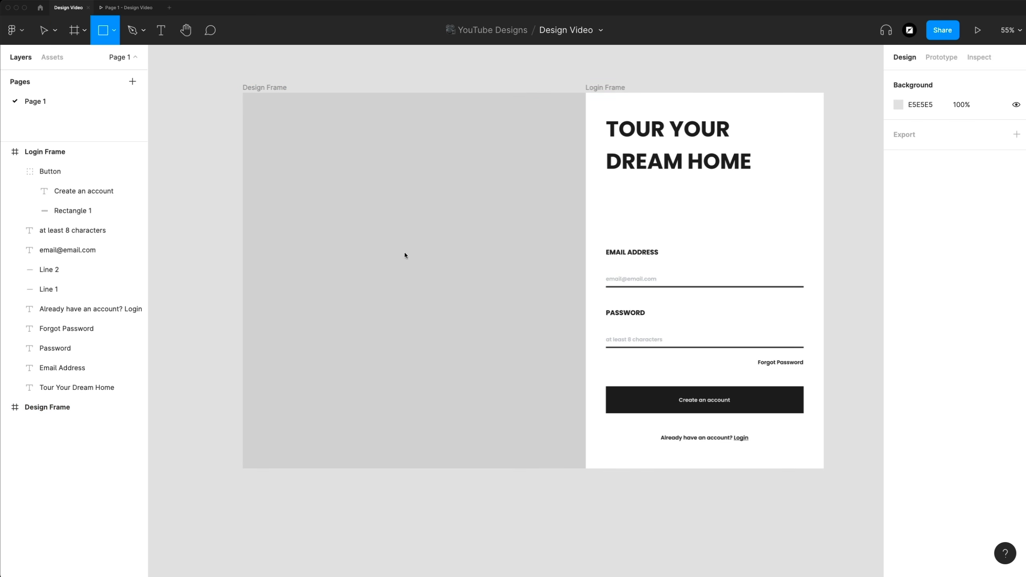
{"action": "left_click_drag", "start_coordinate": [257, 103], "coordinate": [491, 354]}
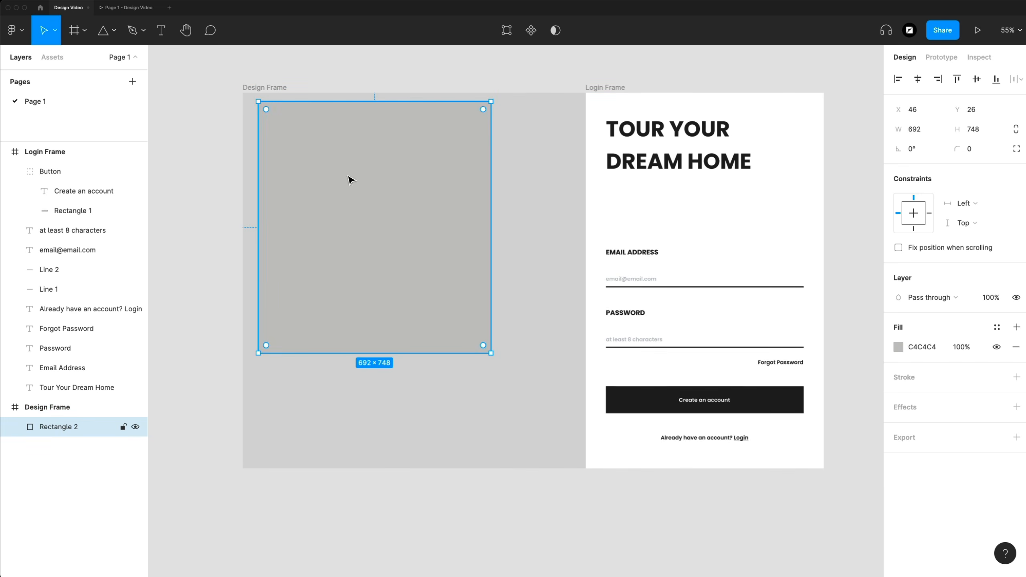
{"action": "left_click_drag", "start_coordinate": [319, 145], "coordinate": [307, 138]}
{"action": "left_click_drag", "start_coordinate": [479, 344], "coordinate": [586, 469]}
{"action": "scroll", "coordinate": [414, 232], "scroll_direction": "up", "scroll_amount": 2}
{"action": "scroll", "coordinate": [450, 217], "scroll_direction": "right", "scroll_amount": 2}
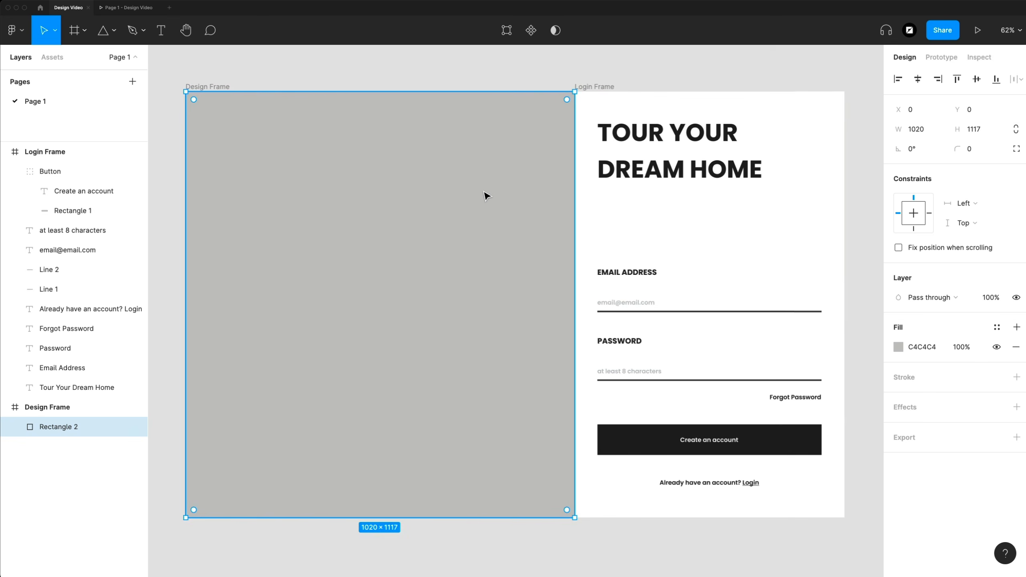
Change the rectangle's fill to an image and load the kitchen photo into it
{"action": "left_click", "coordinate": [896, 347]}
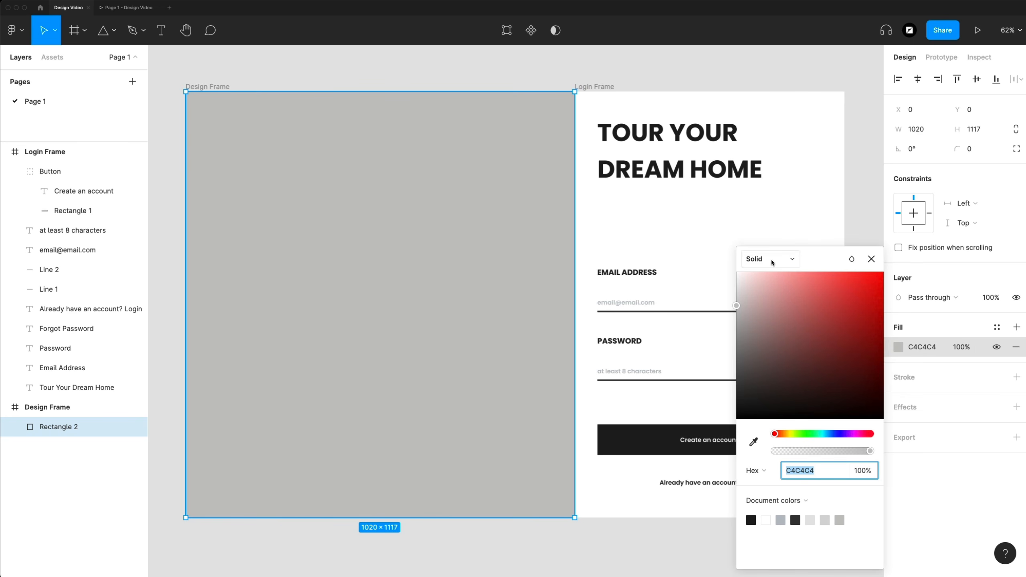
{"action": "left_click", "coordinate": [792, 259]}
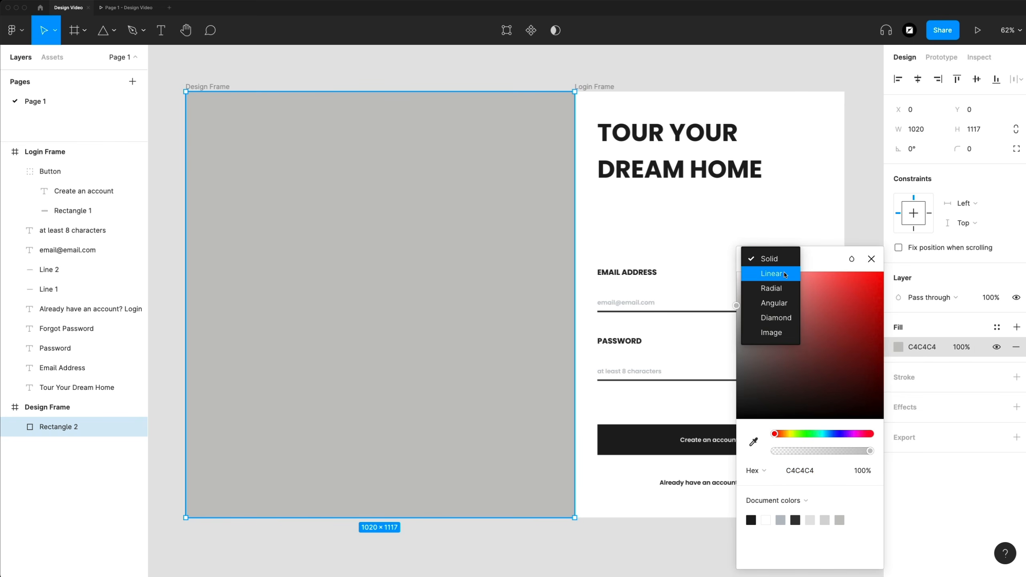
{"action": "left_click", "coordinate": [783, 274]}
{"action": "left_click", "coordinate": [768, 215]}
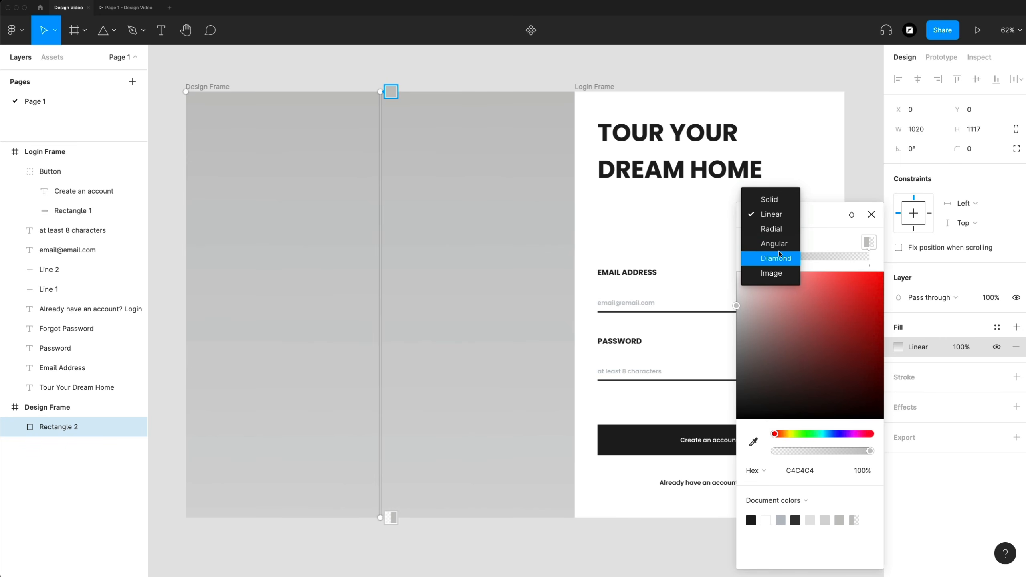
{"action": "left_click", "coordinate": [776, 273]}
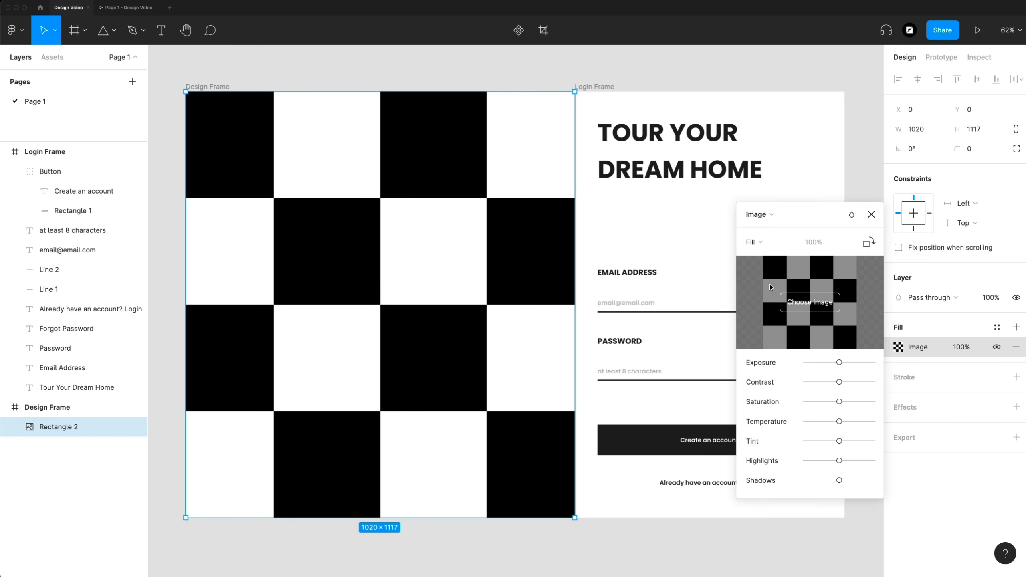
{"action": "left_click", "coordinate": [816, 307]}
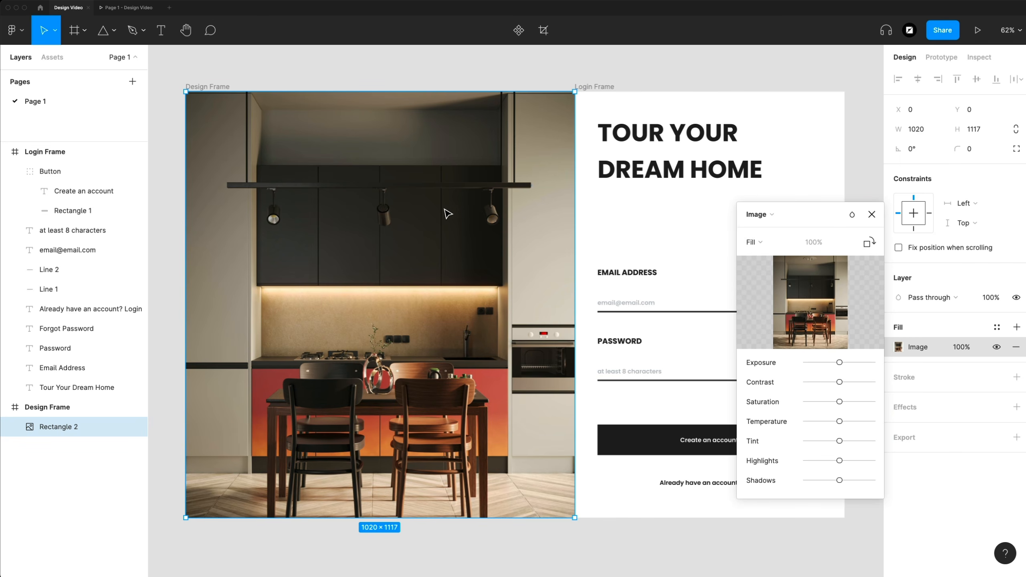
Set the photo fill to Crop, then enlarge and reposition it so the dark cabinets and lit worktop fill the rectangle
{"action": "left_click", "coordinate": [783, 244]}
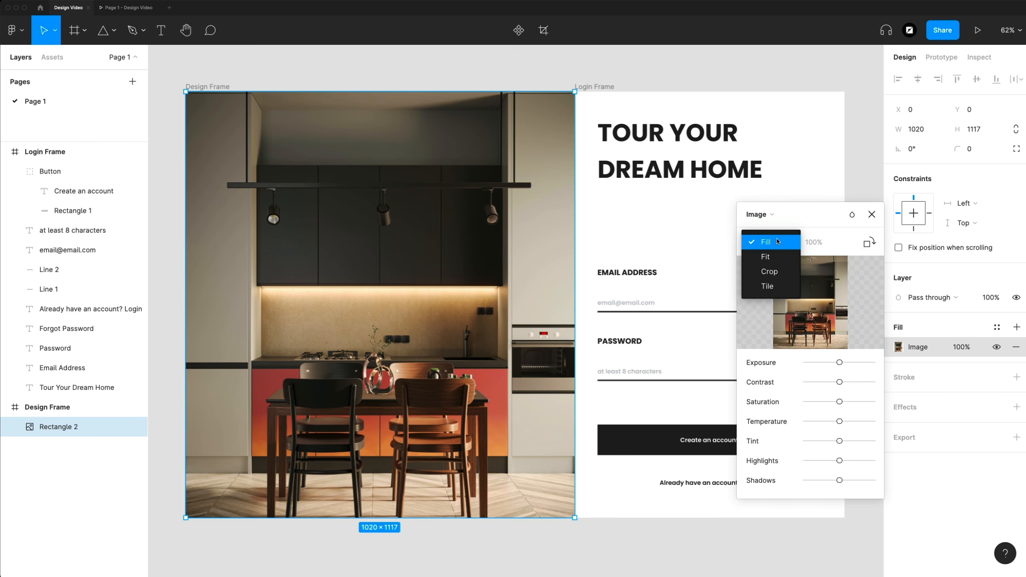
{"action": "left_click", "coordinate": [779, 272]}
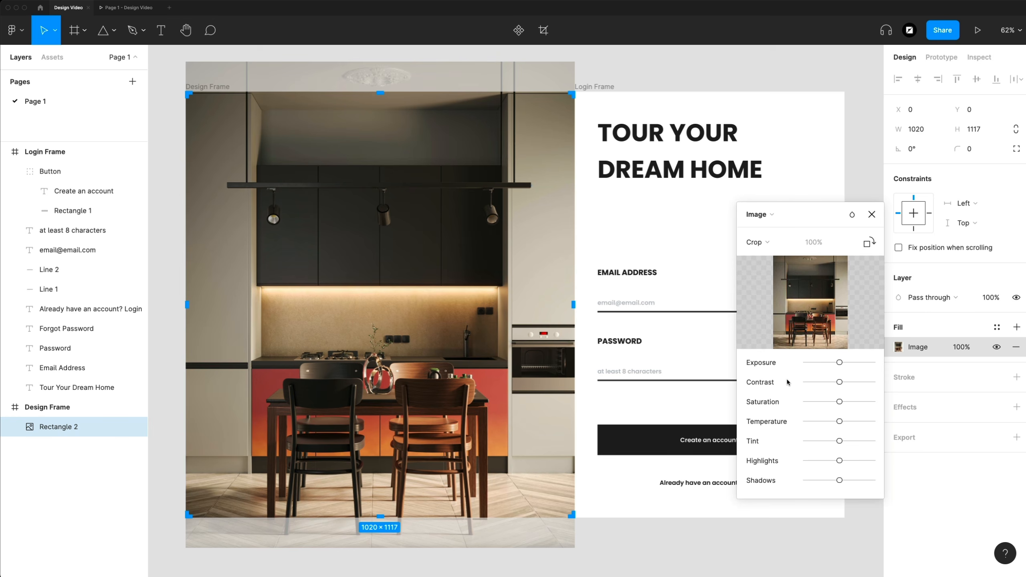
{"action": "scroll", "coordinate": [326, 239], "scroll_direction": "down", "scroll_amount": 5}
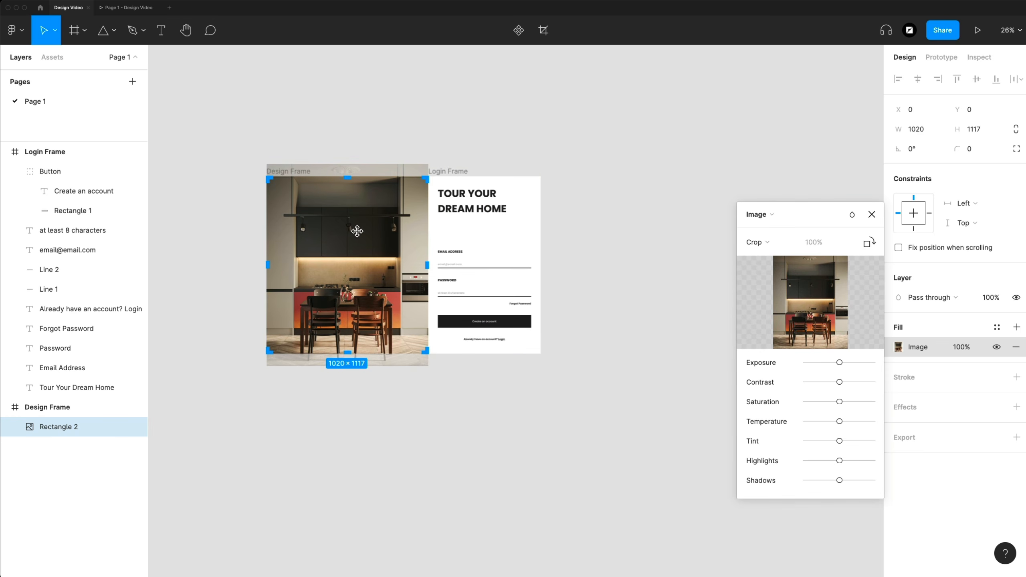
{"action": "left_click_drag", "start_coordinate": [388, 254], "coordinate": [316, 205]}
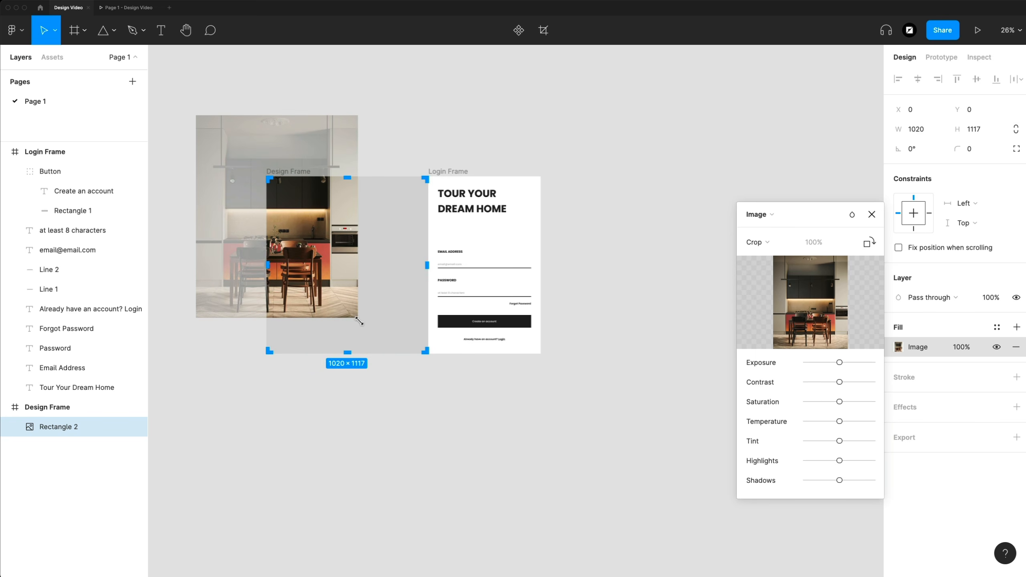
{"action": "left_click_drag", "start_coordinate": [360, 321], "coordinate": [480, 471]}
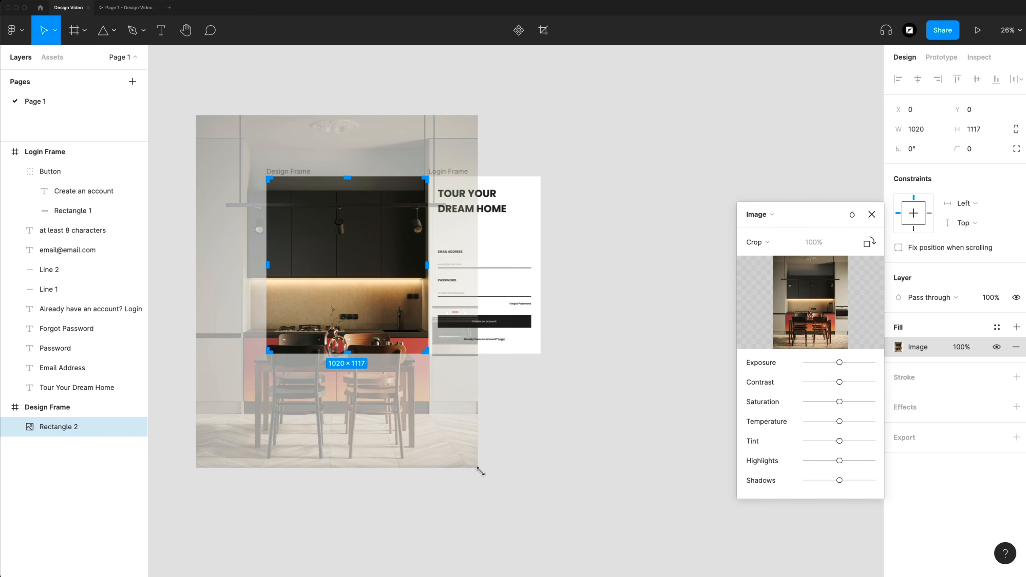
{"action": "left_click_drag", "start_coordinate": [390, 283], "coordinate": [390, 263]}
{"action": "left_click_drag", "start_coordinate": [195, 451], "coordinate": [156, 501]}
{"action": "left_click_drag", "start_coordinate": [479, 98], "coordinate": [497, 83]}
{"action": "left_click_drag", "start_coordinate": [401, 132], "coordinate": [397, 140]}
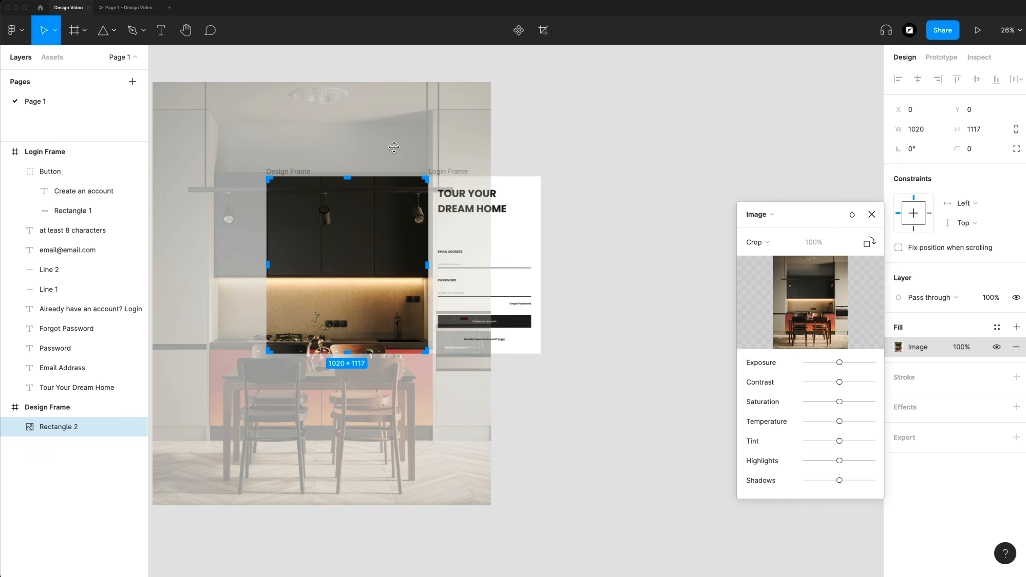
{"action": "left_click", "coordinate": [872, 214]}
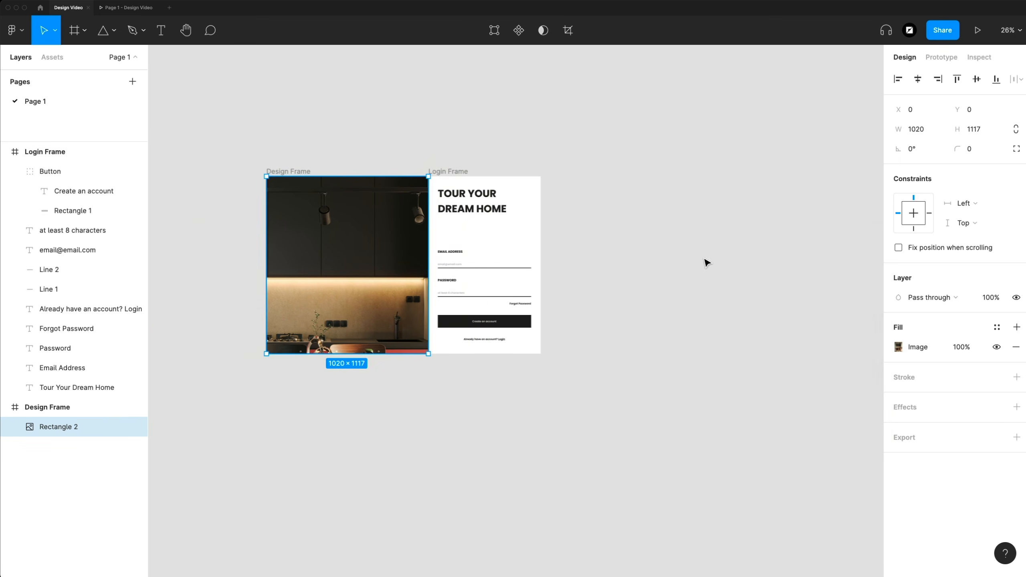
{"action": "left_click", "coordinate": [708, 263]}
{"action": "left_click", "coordinate": [277, 280]}
Add a 000000 fill over the kitchen photo and set its opacity to 30%
{"action": "scroll", "coordinate": [278, 279], "scroll_direction": "up", "scroll_amount": 5}
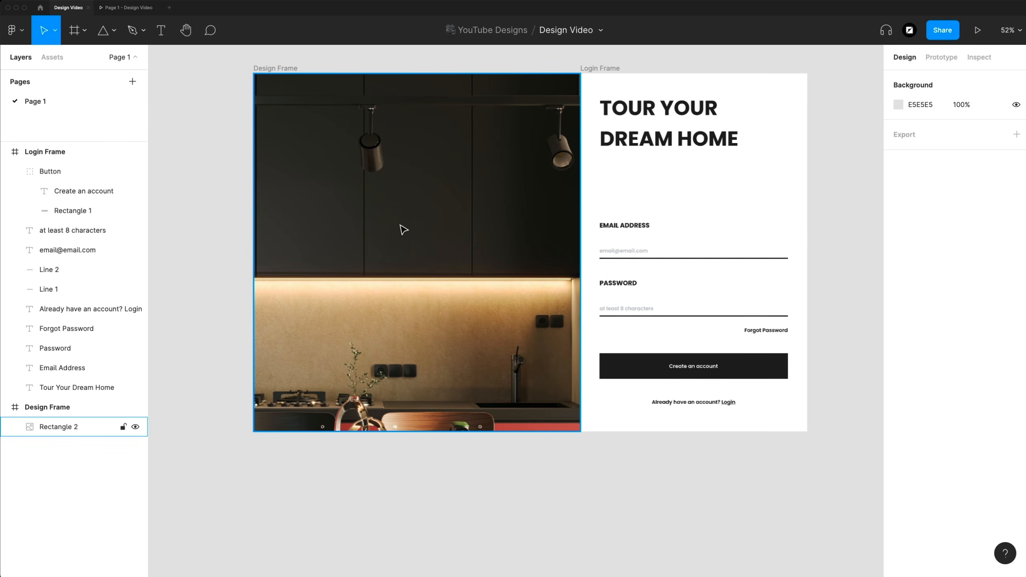
{"action": "left_click", "coordinate": [409, 284]}
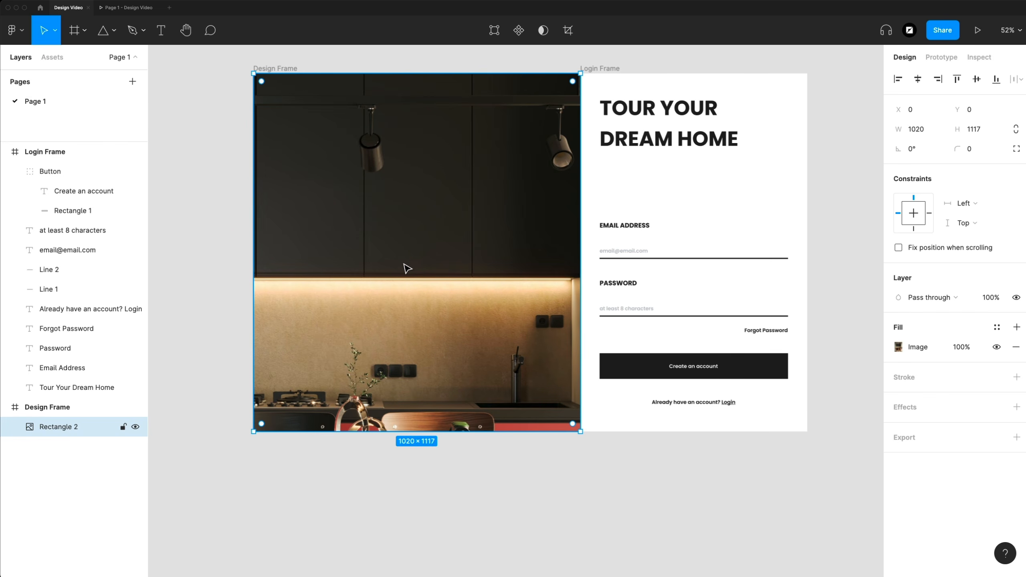
{"action": "left_click", "coordinate": [1017, 327]}
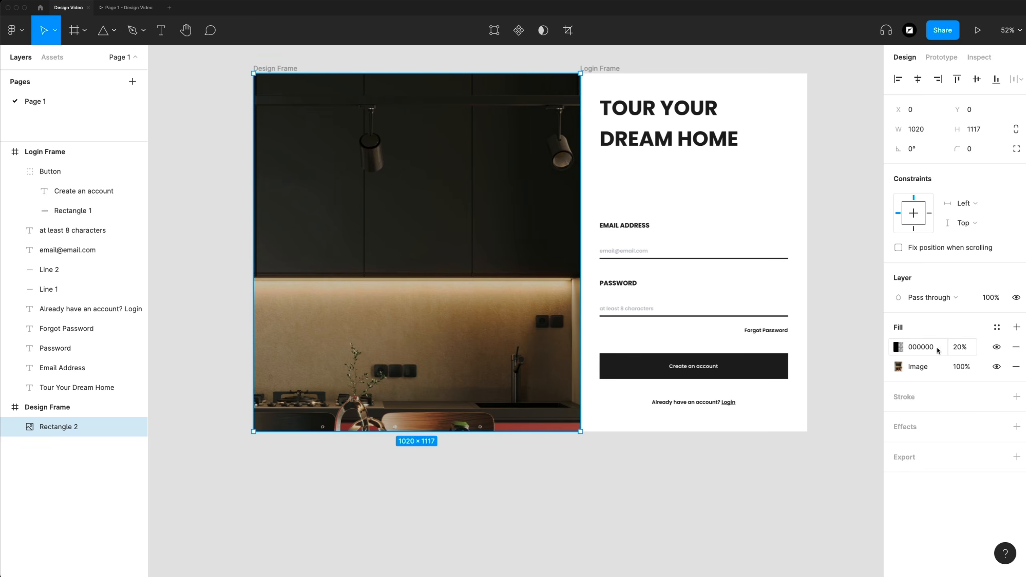
{"action": "left_click", "coordinate": [967, 348]}
{"action": "type", "text": "30"}
{"action": "key", "text": "Return"}
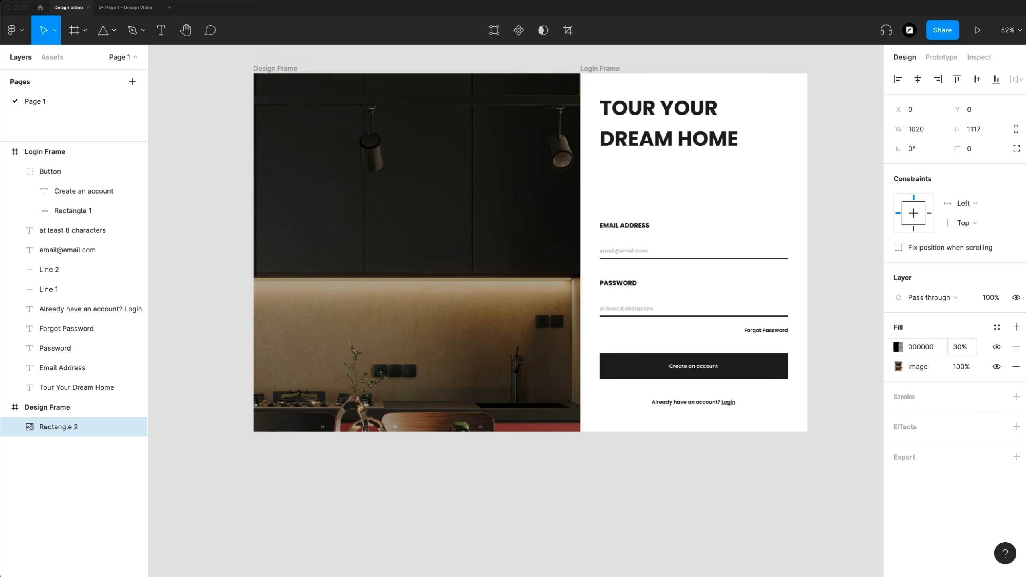
{"action": "key", "text": "Escape"}
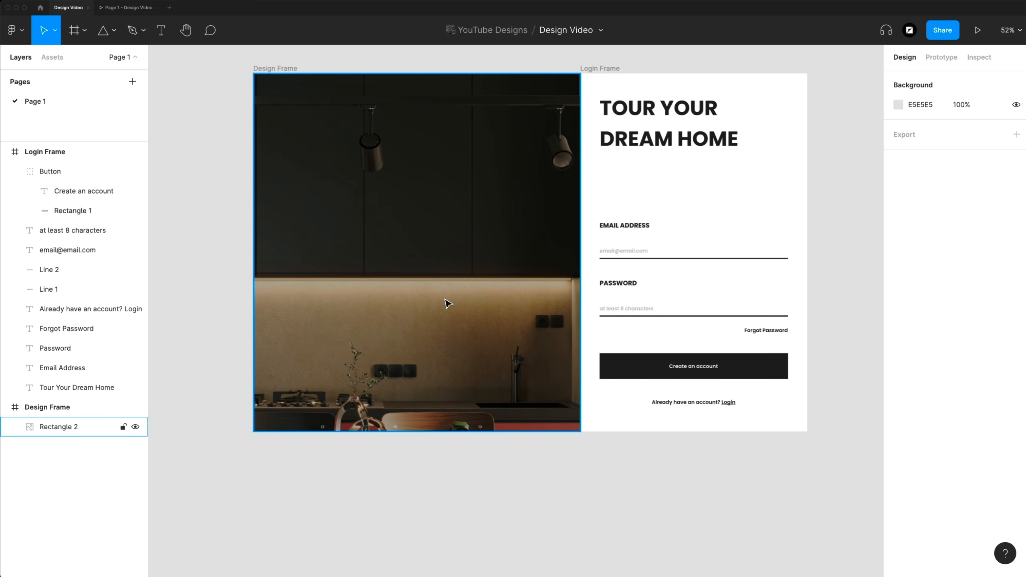
Add the text "Property" near the upper-left corner of the kitchen photo
{"action": "scroll", "coordinate": [432, 192], "scroll_direction": "left", "scroll_amount": 4}
{"action": "scroll", "coordinate": [433, 193], "scroll_direction": "up", "scroll_amount": 2}
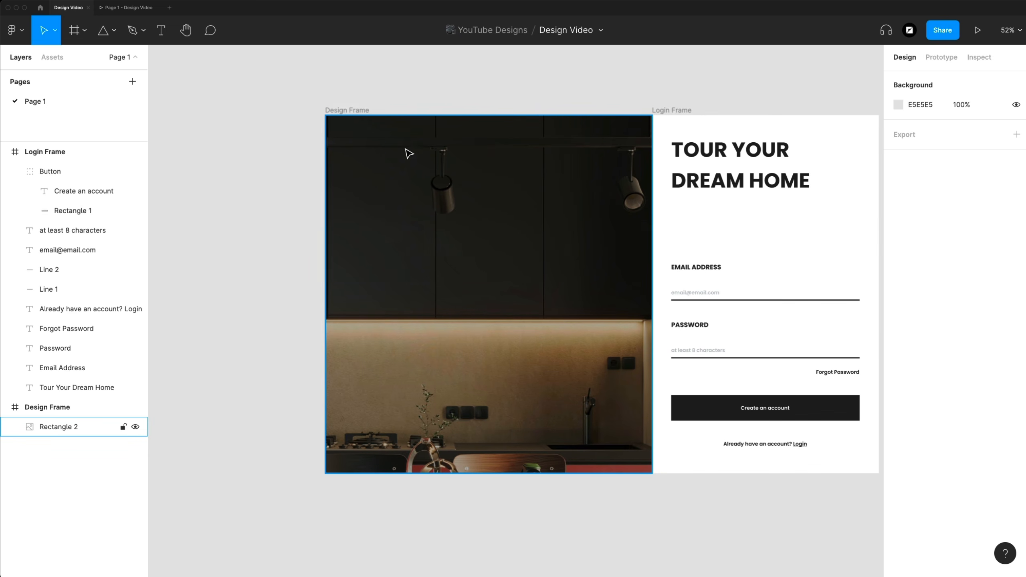
{"action": "key", "text": "t"}
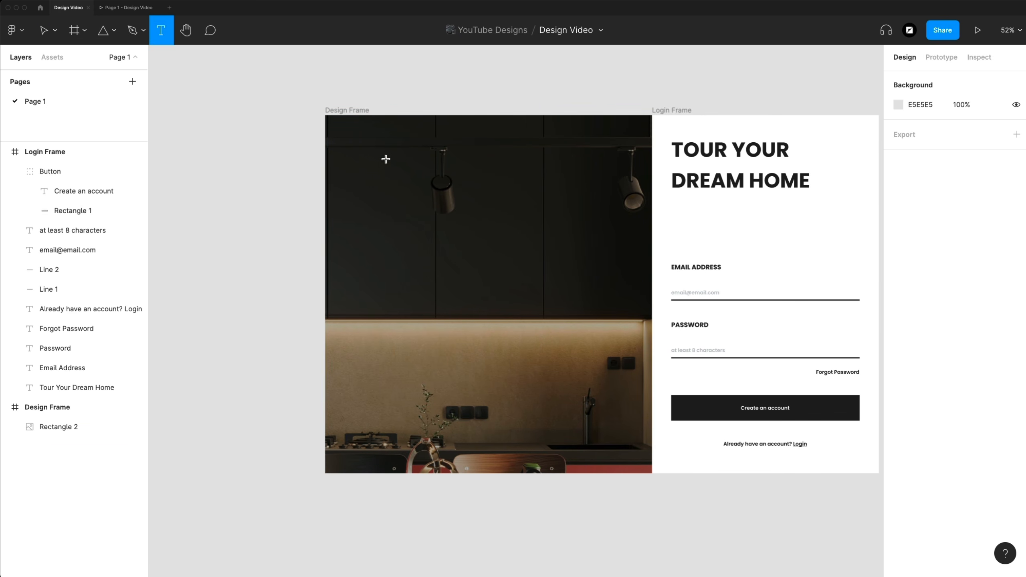
{"action": "left_click", "coordinate": [356, 153]}
{"action": "type", "text": "Property"}
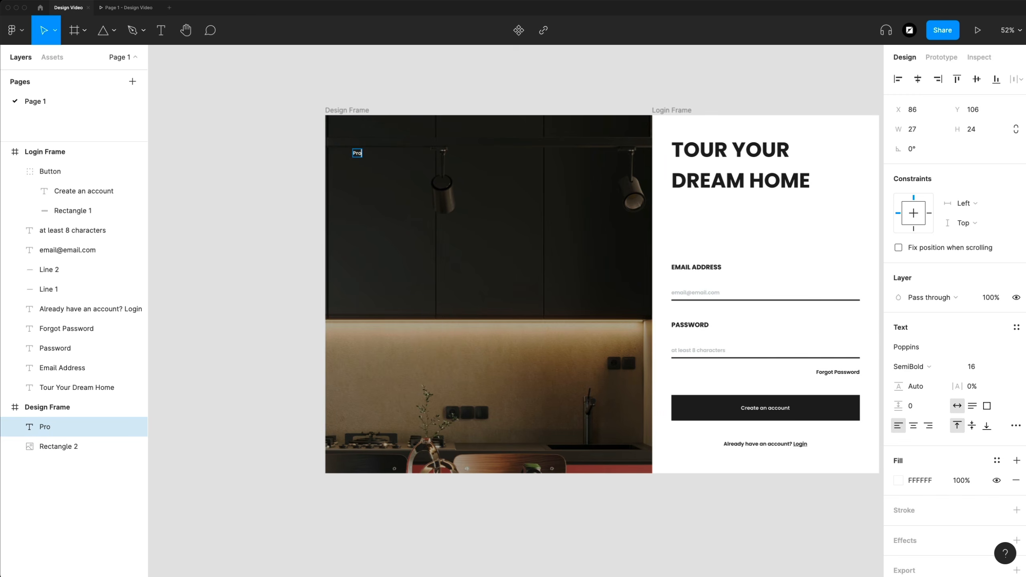
{"action": "key", "text": "Escape"}
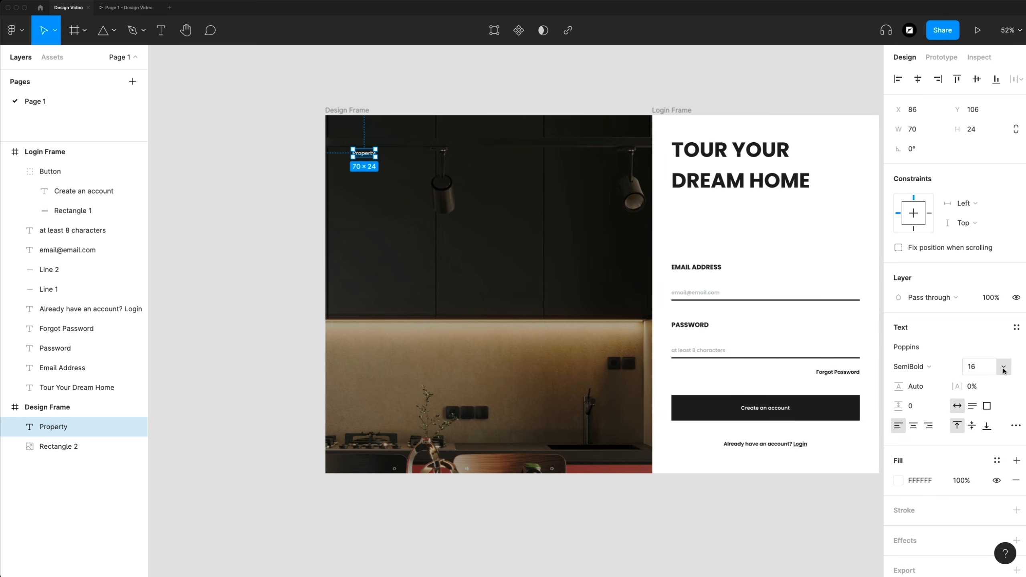
Set the "Property" text to size 36 and weight Bold
{"action": "left_click", "coordinate": [1003, 370]}
{"action": "left_click", "coordinate": [986, 425]}
{"action": "left_click", "coordinate": [913, 367]}
{"action": "left_click", "coordinate": [925, 381]}
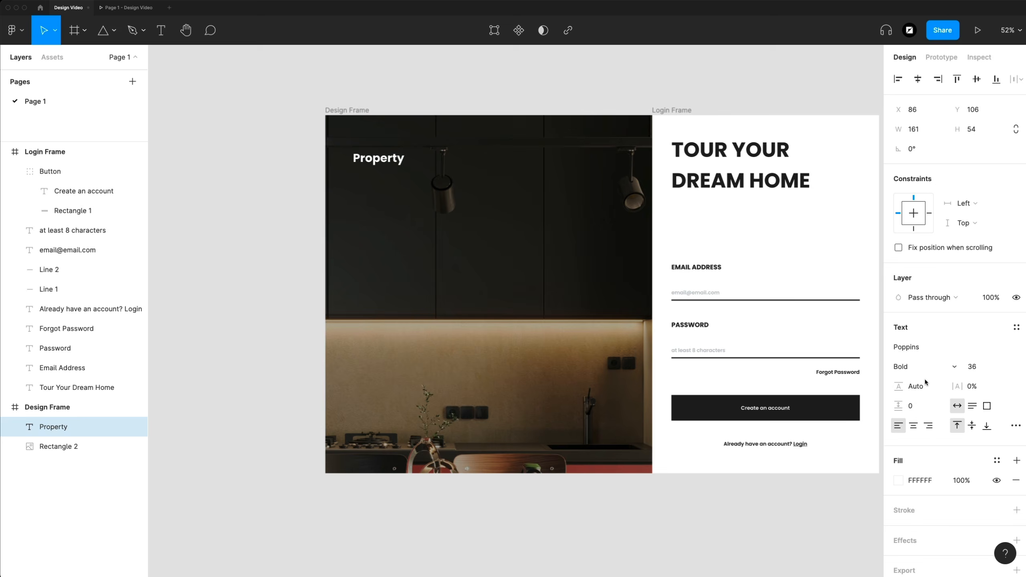
Change the "Property" text to uppercase and move it to X 60, Y 60 in the Design Frame
{"action": "left_click", "coordinate": [1015, 427]}
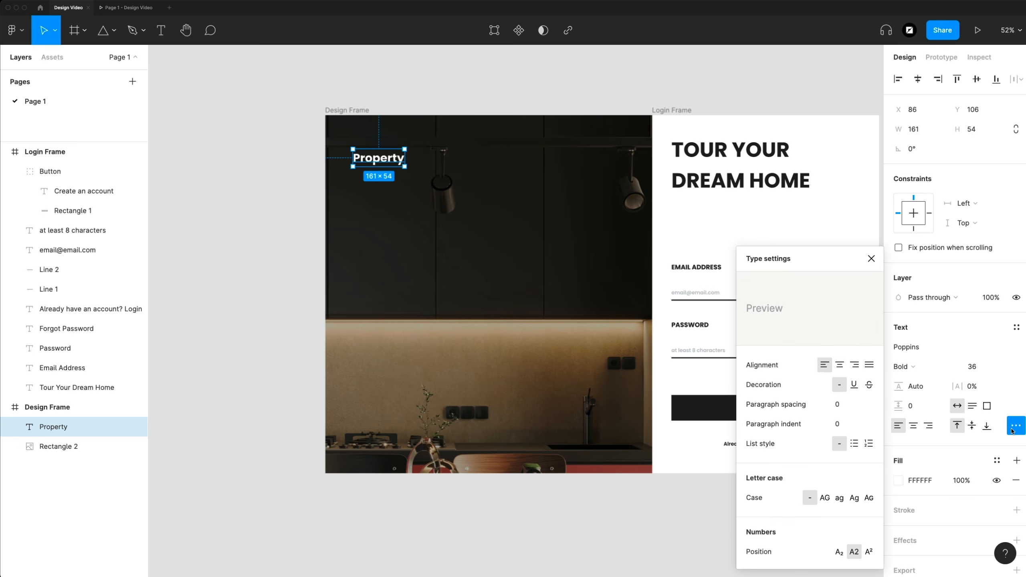
{"action": "left_click", "coordinate": [824, 497]}
{"action": "left_click_drag", "start_coordinate": [370, 151], "coordinate": [362, 130]}
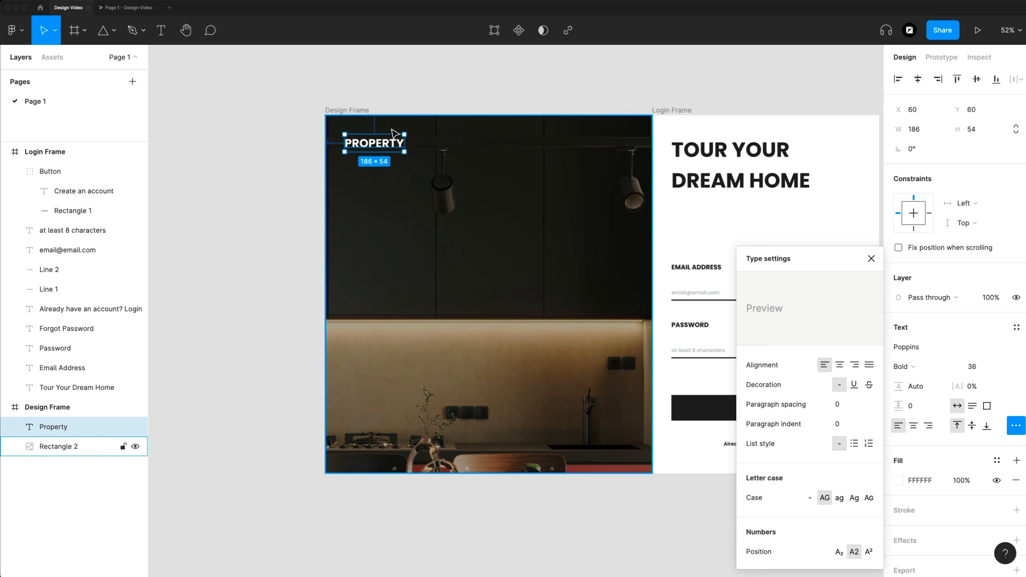
{"action": "left_click", "coordinate": [525, 164]}
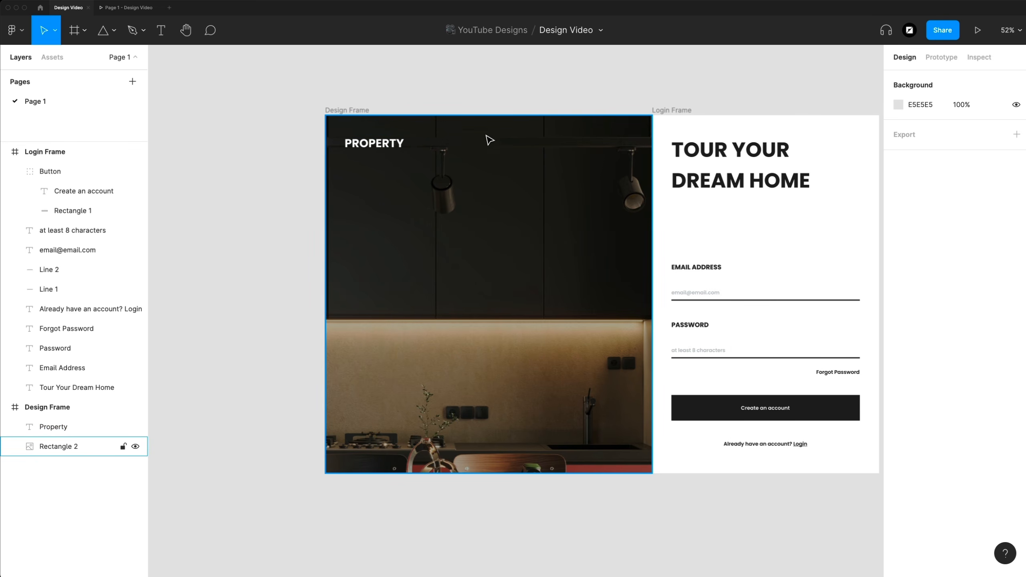
Add the text "Custom Builds" on the photo to the right of the PROPERTY title, at about X 507, Y 94
{"action": "scroll", "coordinate": [523, 155], "scroll_direction": "up", "scroll_amount": 3}
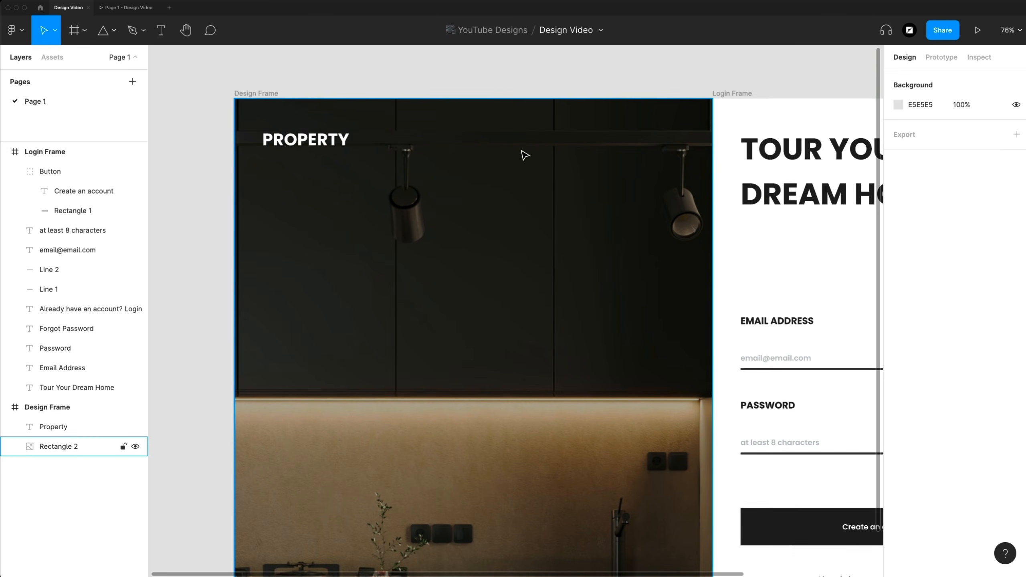
{"action": "key", "text": "t"}
{"action": "left_click", "coordinate": [472, 144]}
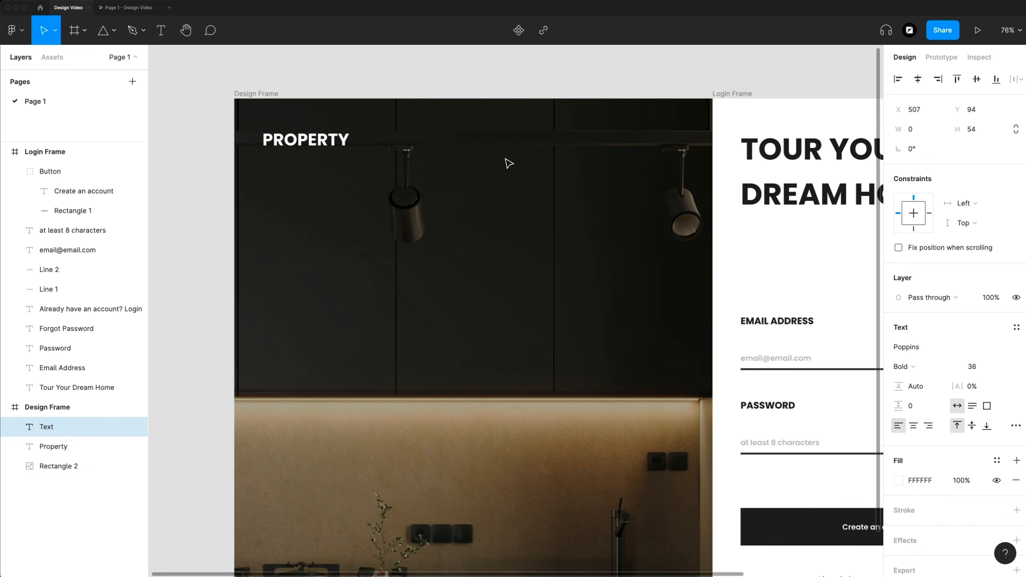
{"action": "type", "text": "Custom Builds"}
{"action": "key", "text": "Escape"}
Set the "Custom Builds" text to size 16 and weight SemiBold
{"action": "left_click", "coordinate": [1009, 368]}
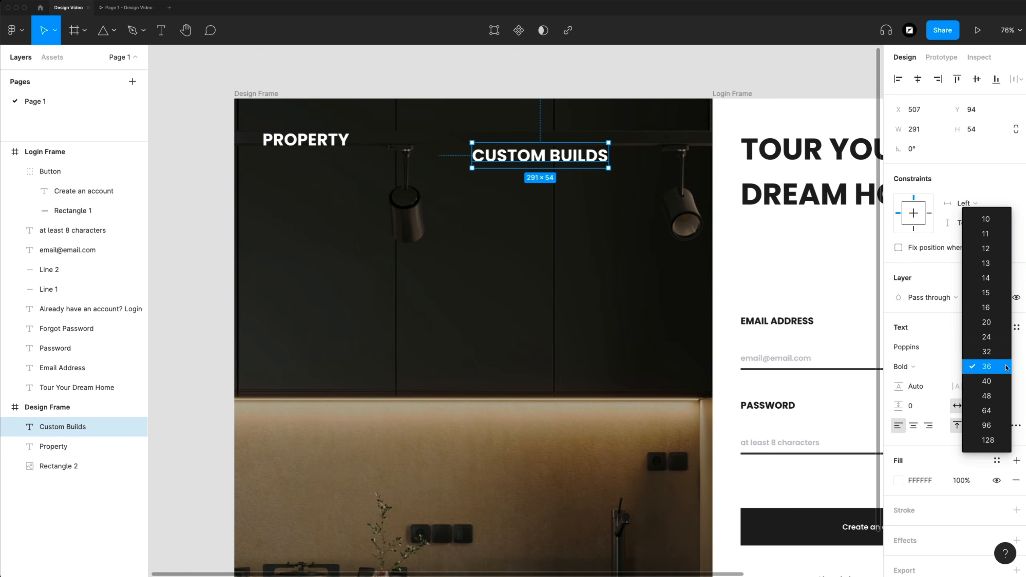
{"action": "left_click", "coordinate": [985, 308]}
{"action": "left_click", "coordinate": [954, 368]}
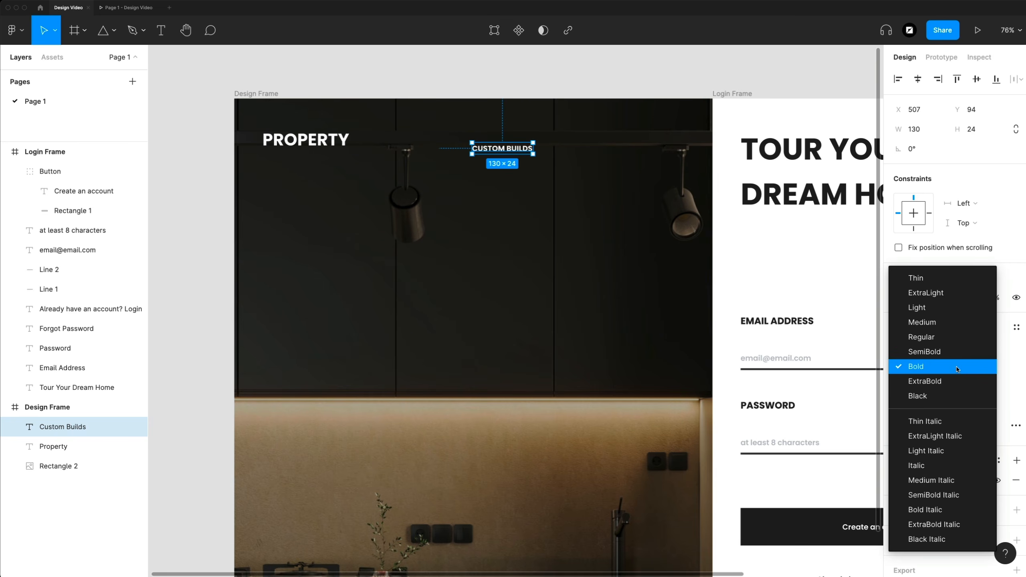
{"action": "left_click", "coordinate": [923, 352]}
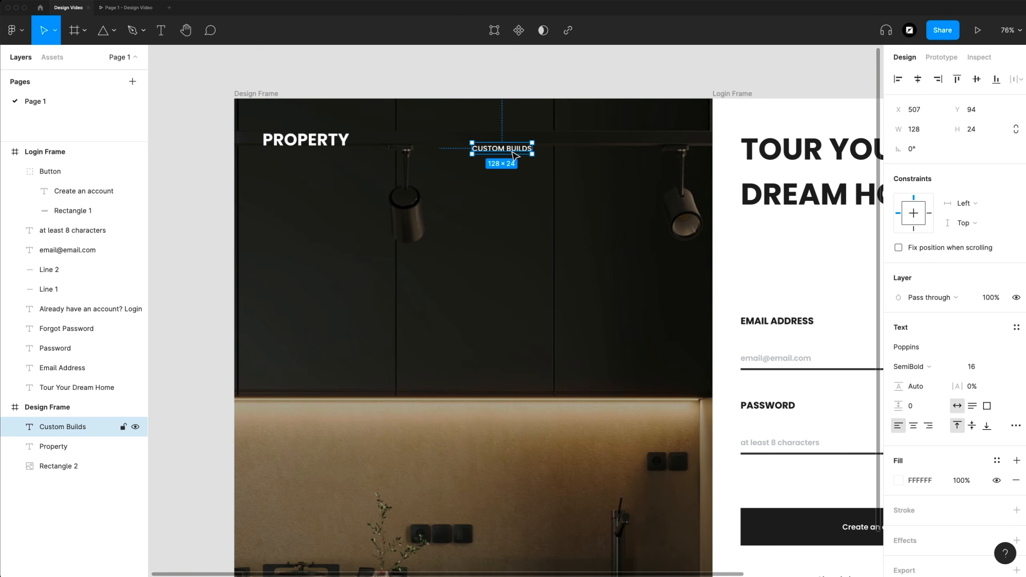
Duplicate the "Custom Builds" text twice in a row to its right, rewording the copies as "New listings" and "Contact Us"
{"action": "left_click_drag", "start_coordinate": [592, 148], "coordinate": [581, 150]}
{"action": "double_click", "coordinate": [578, 147]}
{"action": "type", "text": "New listings"}
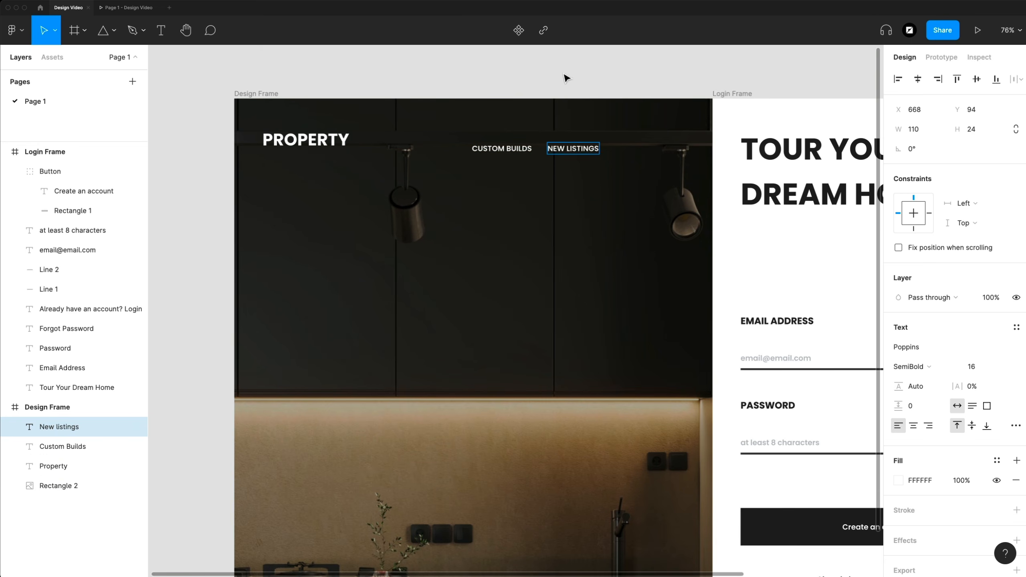
{"action": "key", "text": "Escape"}
{"action": "left_click_drag", "start_coordinate": [567, 151], "coordinate": [632, 150], "text": "alt"}
{"action": "double_click", "coordinate": [633, 149]}
{"action": "type", "text": "Contact Us"}
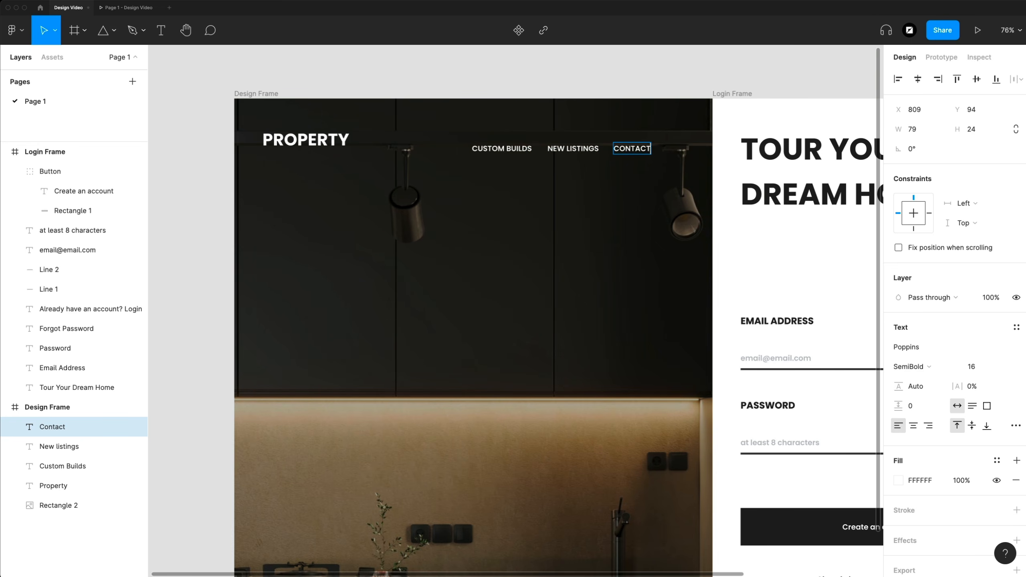
{"action": "key", "text": "Escape"}
Set the letter case of the three navigation texts from uppercase back to as typed
{"action": "left_click", "coordinate": [584, 153], "text": "shift"}
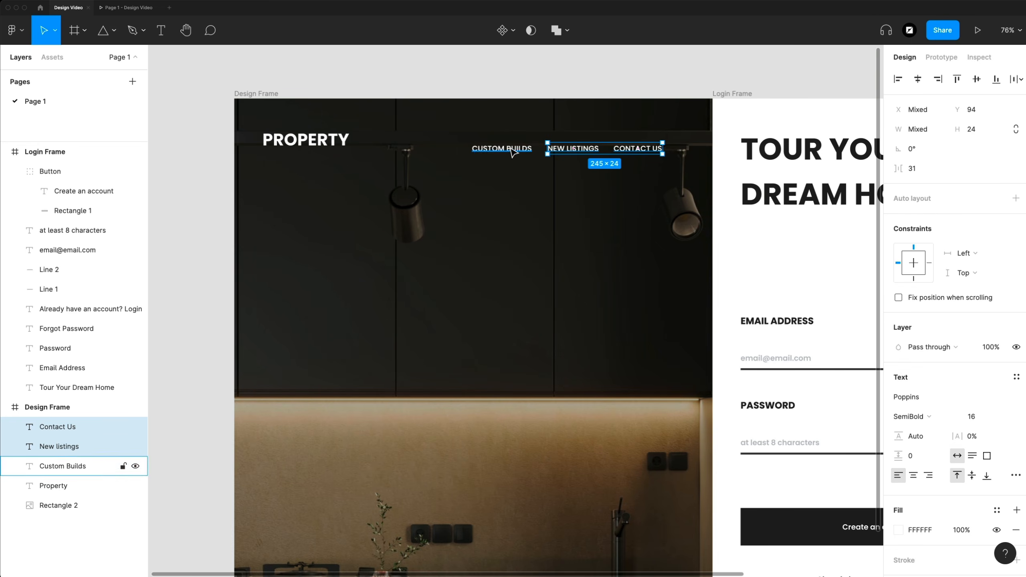
{"action": "left_click", "coordinate": [514, 153], "text": "shift"}
{"action": "left_click", "coordinate": [1016, 426]}
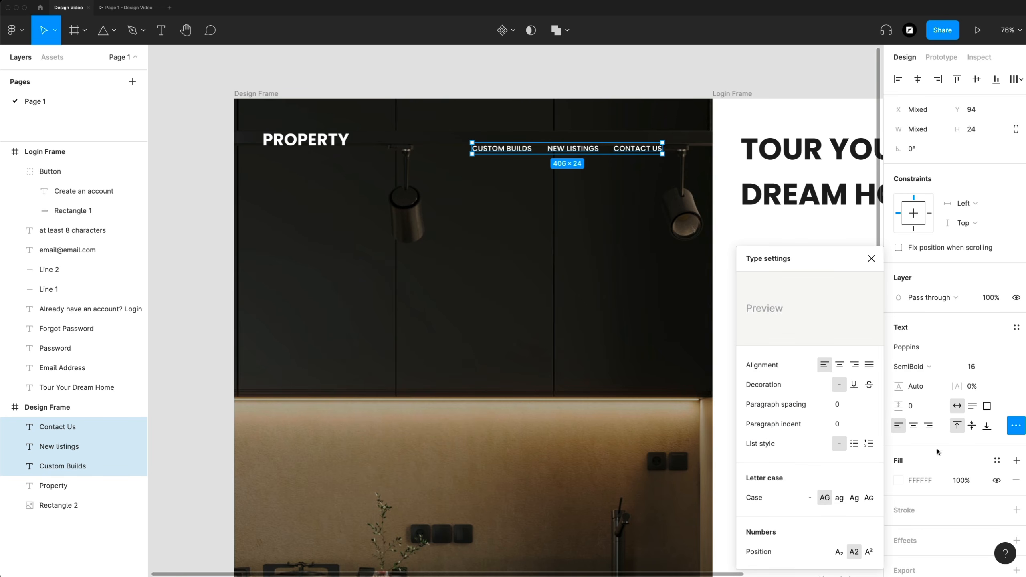
{"action": "left_click", "coordinate": [809, 497]}
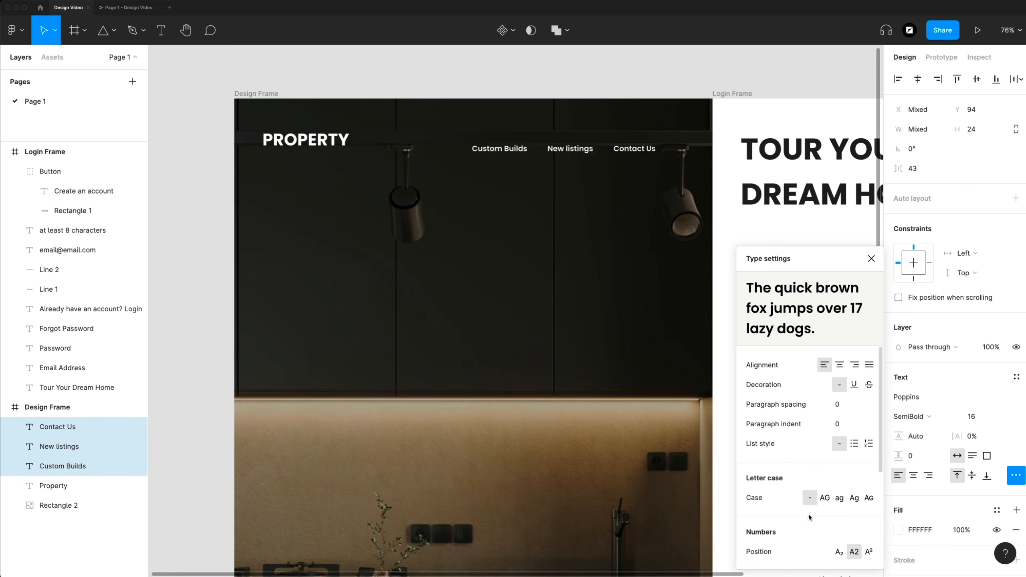
Group the "Custom Builds", "New listings" and "Contact Us" texts and add auto layout to the group
{"action": "left_click", "coordinate": [503, 150]}
{"action": "scroll", "coordinate": [503, 150], "scroll_direction": "down", "scroll_amount": 2}
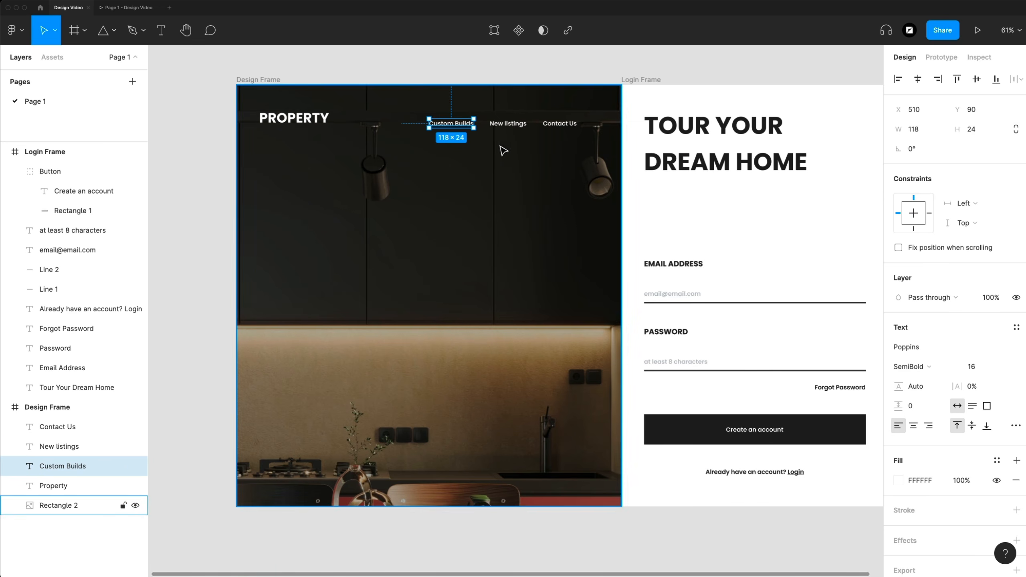
{"action": "left_click", "coordinate": [509, 128], "text": "shift"}
{"action": "left_click", "coordinate": [562, 127], "text": "shift"}
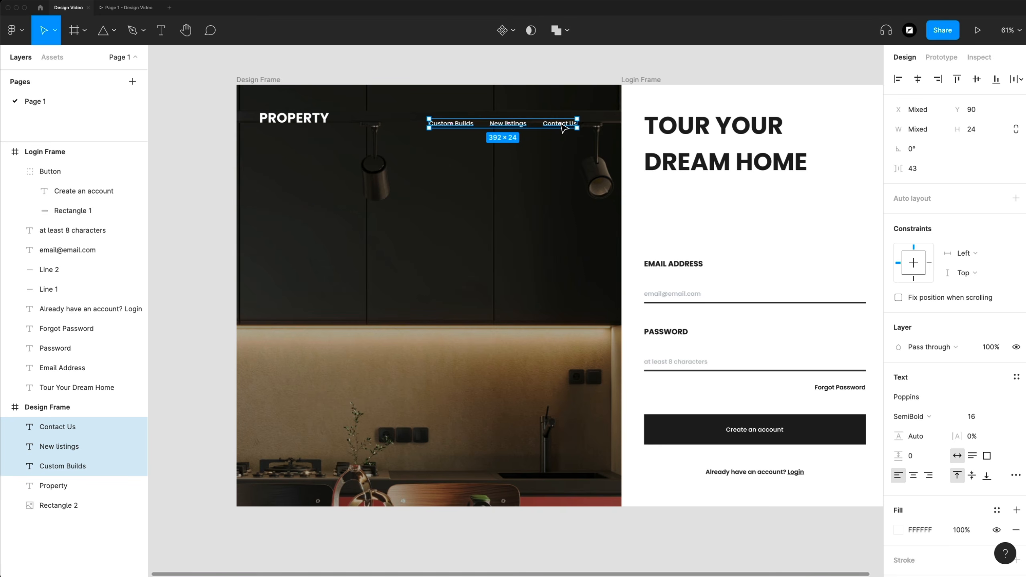
{"action": "key", "text": "ctrl+g"}
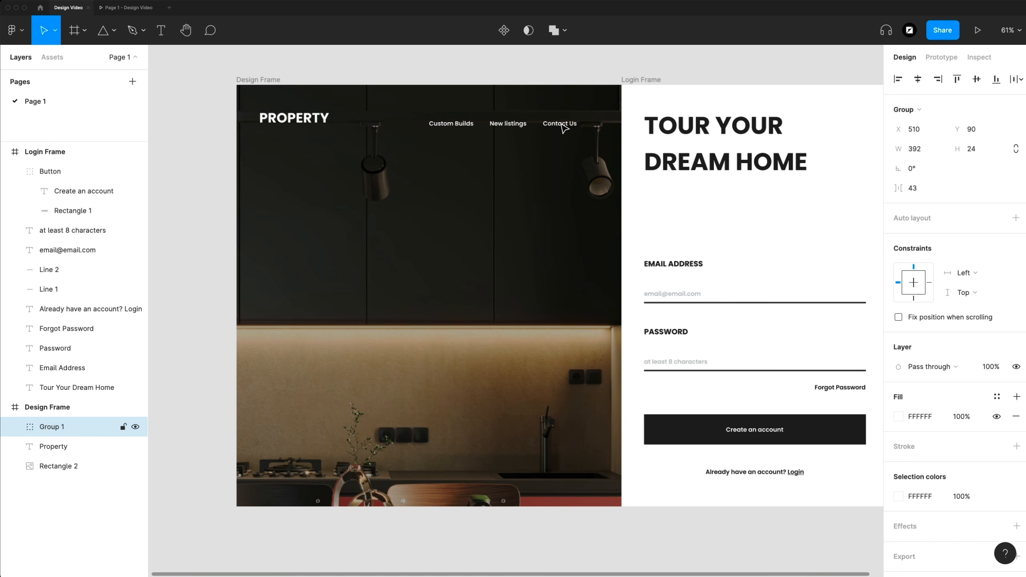
{"action": "left_click", "coordinate": [1016, 219]}
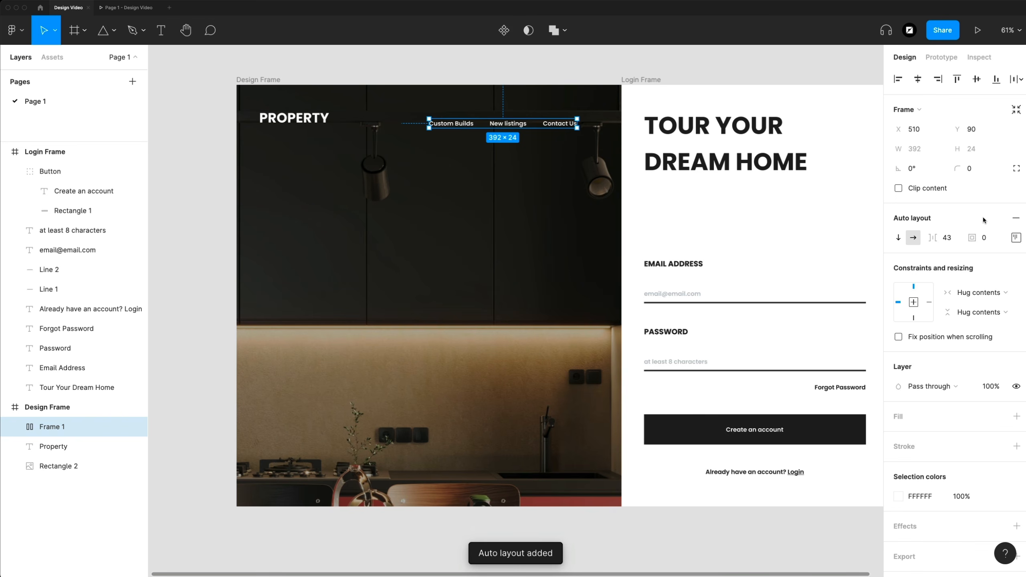
Use the horizontal direction for the navigation auto layout and set its item spacing to 60
{"action": "left_click", "coordinate": [898, 239]}
{"action": "left_click", "coordinate": [913, 239]}
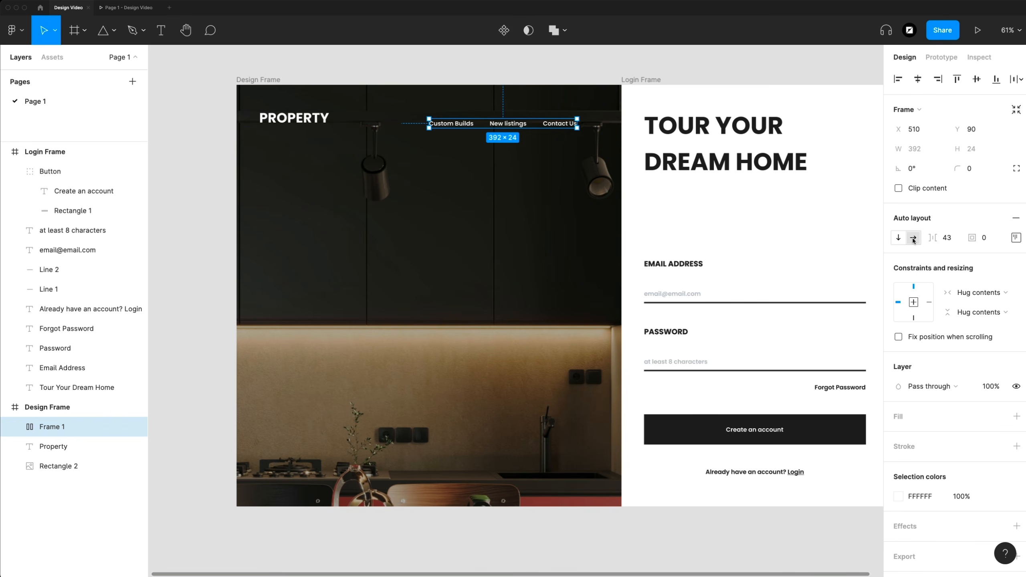
{"action": "left_click", "coordinate": [947, 238]}
{"action": "type", "text": "60"}
{"action": "key", "text": "Return"}
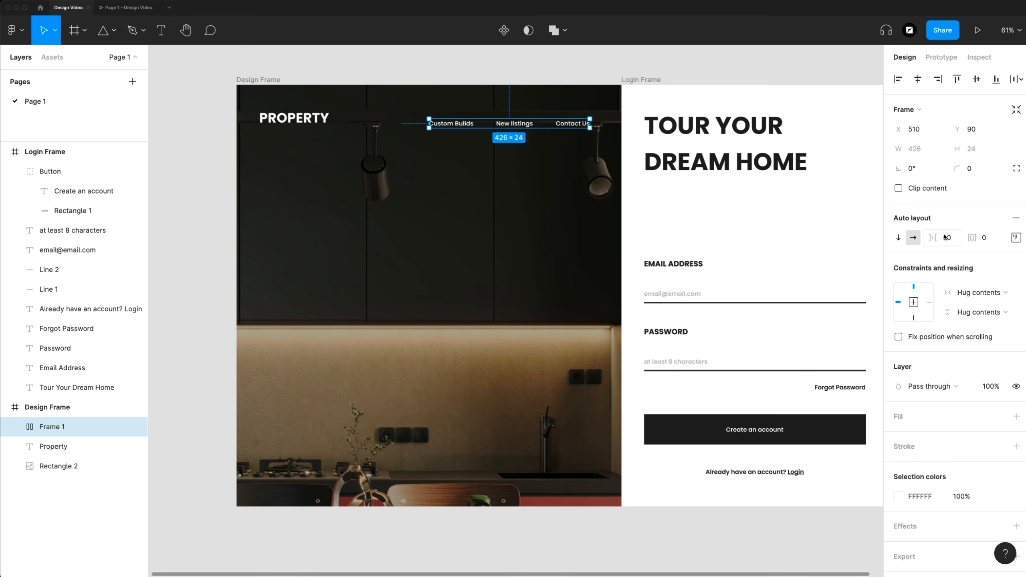
Set the navigation auto layout's alignment to the middle right
{"action": "left_click", "coordinate": [1016, 238]}
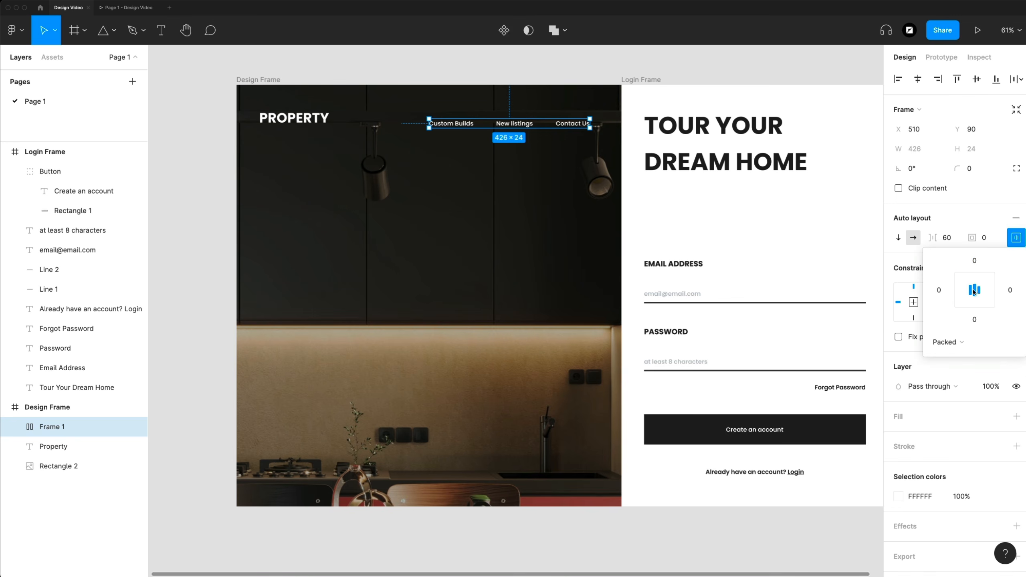
{"action": "left_click", "coordinate": [988, 290]}
{"action": "left_click", "coordinate": [975, 218]}
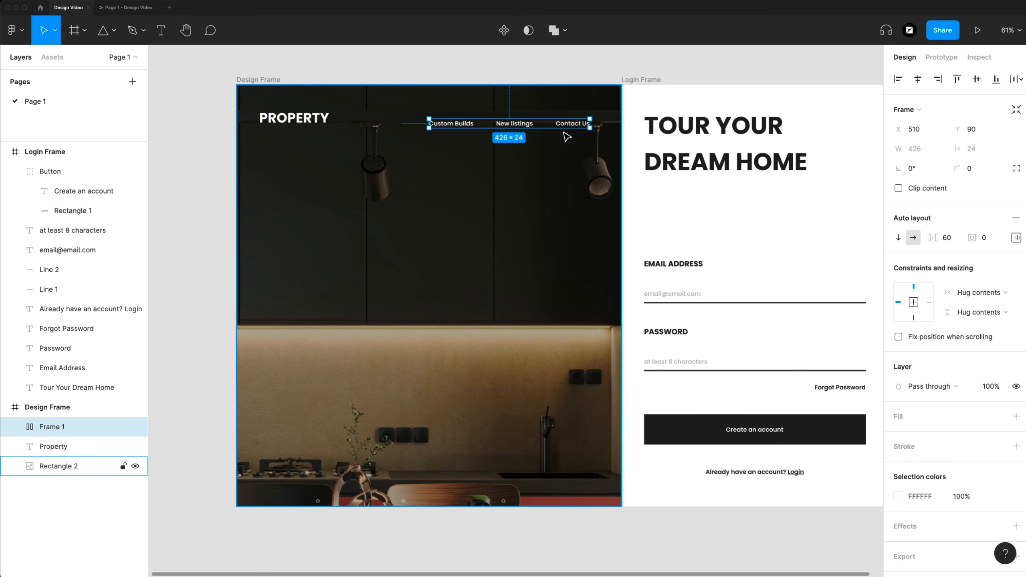
Move the navigation row to X 514, Y 76 in the Design Frame, in line with the PROPERTY title
{"action": "left_click_drag", "start_coordinate": [520, 130], "coordinate": [492, 119]}
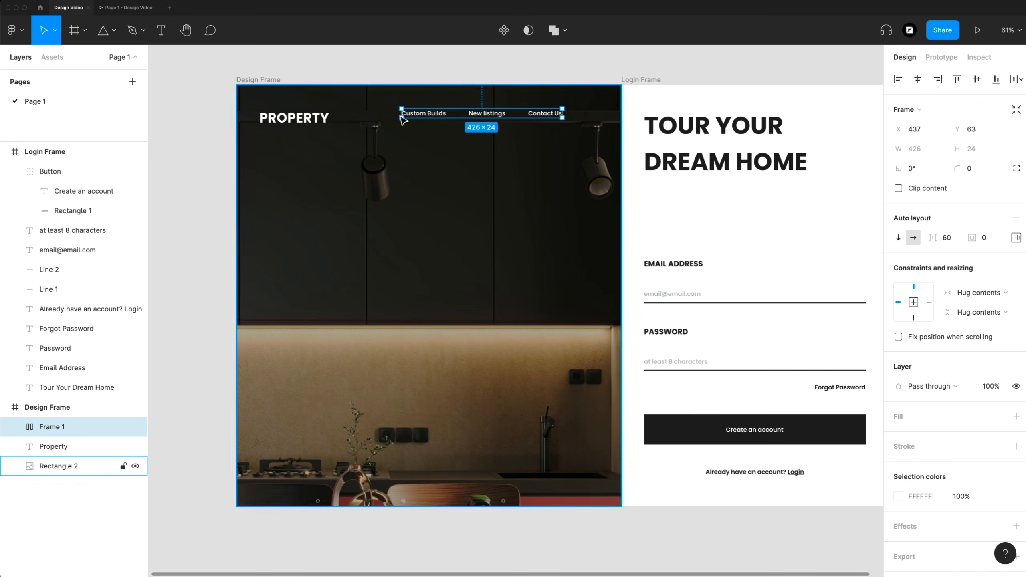
{"action": "left_click_drag", "start_coordinate": [431, 116], "coordinate": [470, 130]}
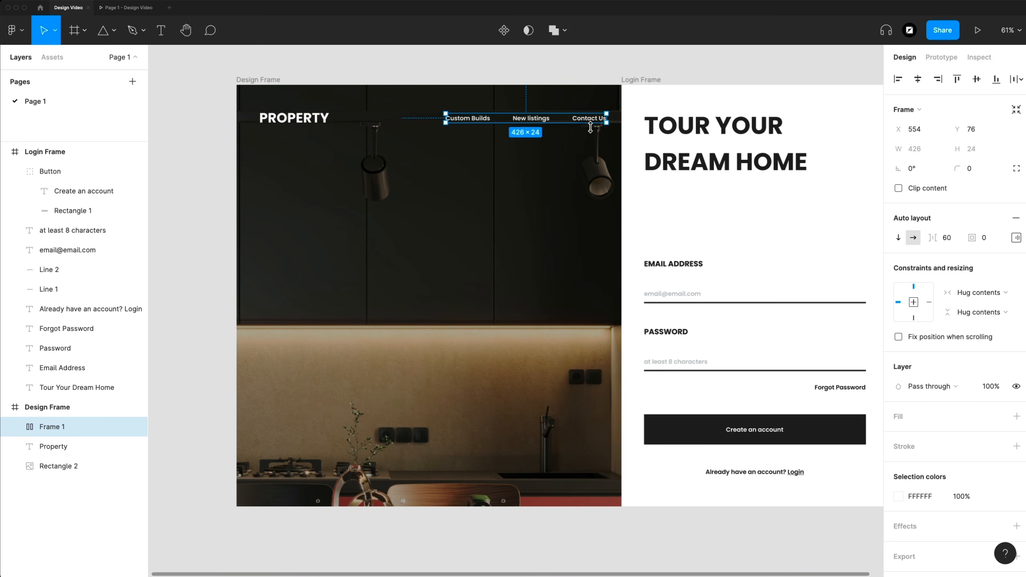
{"action": "key", "text": "alt"}
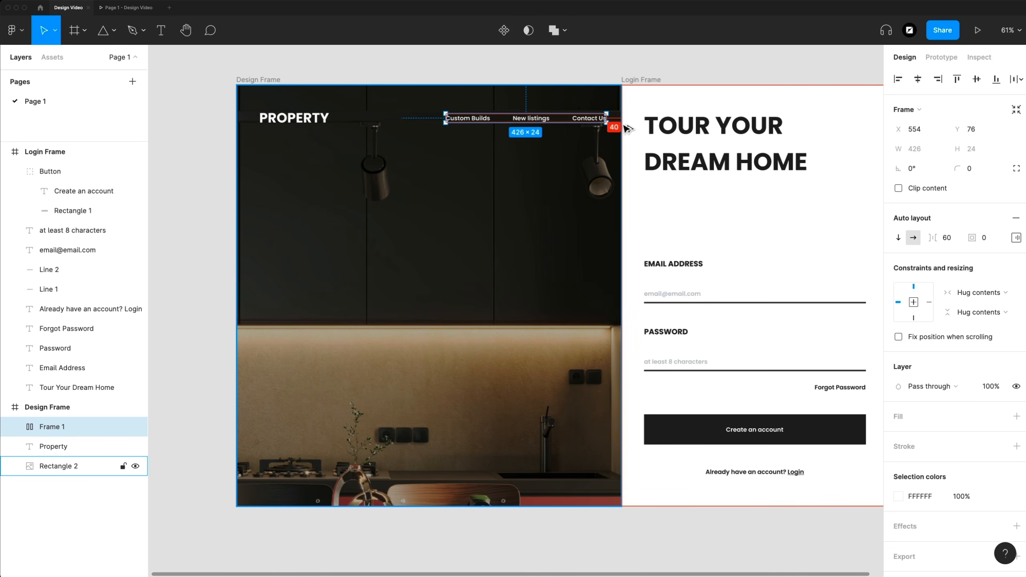
{"action": "key", "text": "shift+Left"}
{"action": "key", "text": "shift+Left"}
{"action": "key", "text": "shift+Left"}
{"action": "key", "text": "shift+Left"}
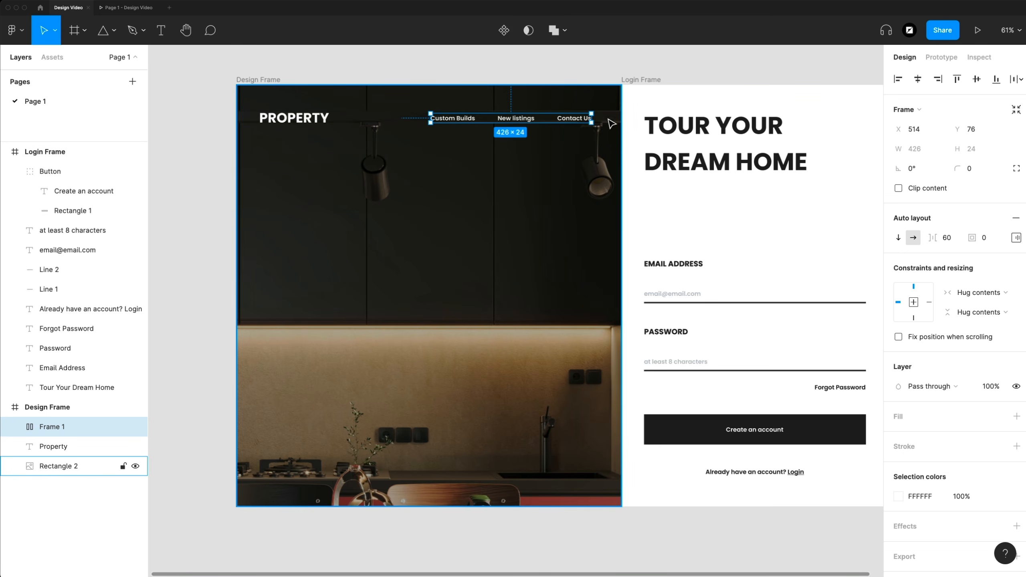
{"action": "left_click", "coordinate": [303, 122]}
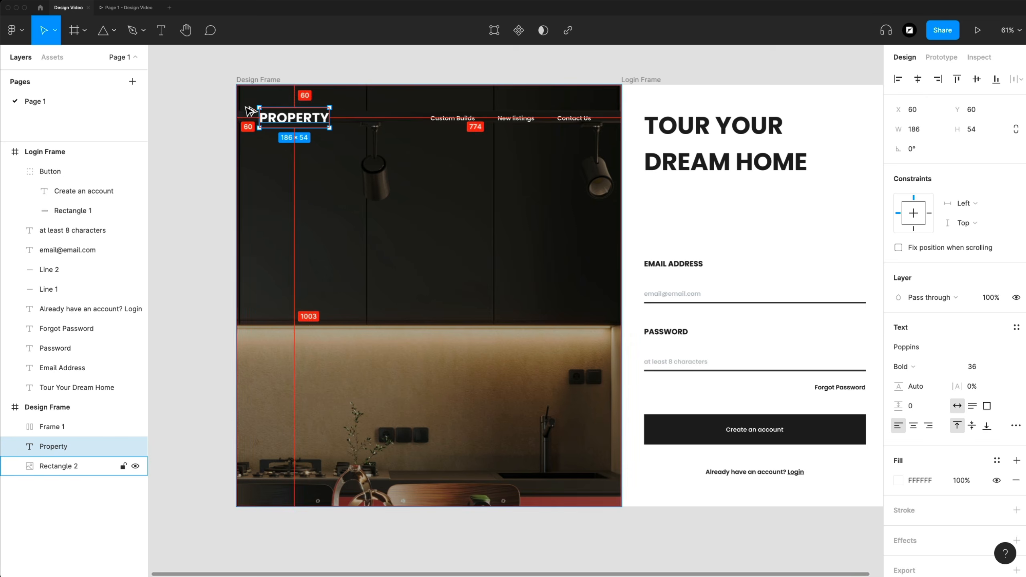
{"action": "left_click", "coordinate": [442, 66]}
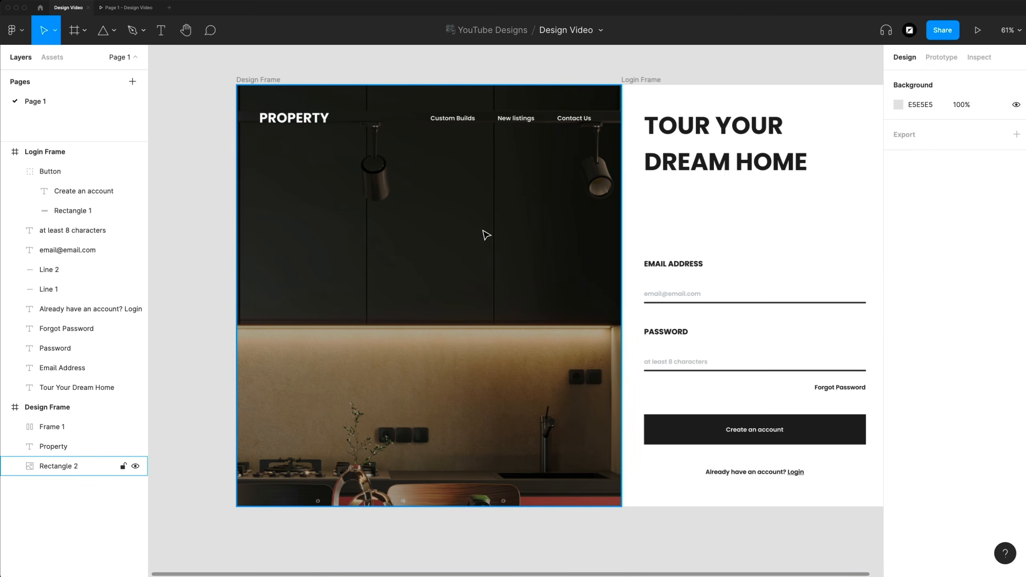
Draw a frame about 285 wide over the lower part of the kitchen photo and set its height to 68
{"action": "scroll", "coordinate": [483, 232], "scroll_direction": "down", "scroll_amount": 3}
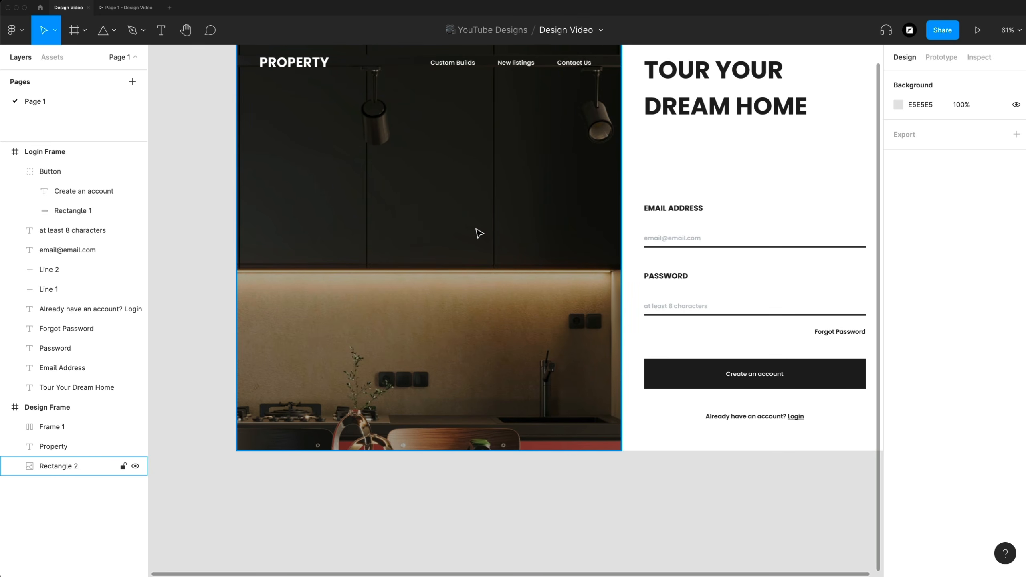
{"action": "key", "text": "f"}
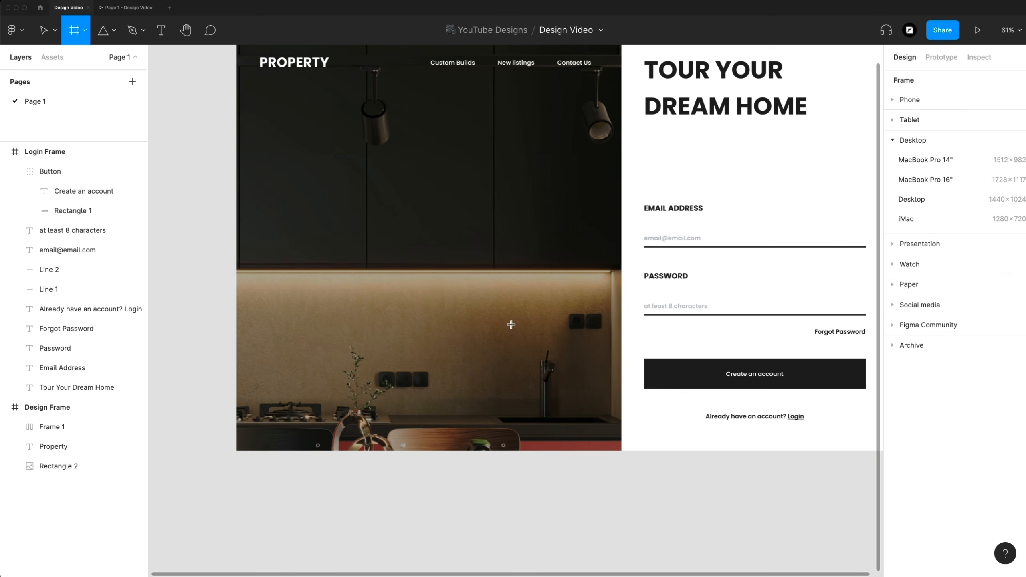
{"action": "left_click_drag", "start_coordinate": [479, 317], "coordinate": [586, 371]}
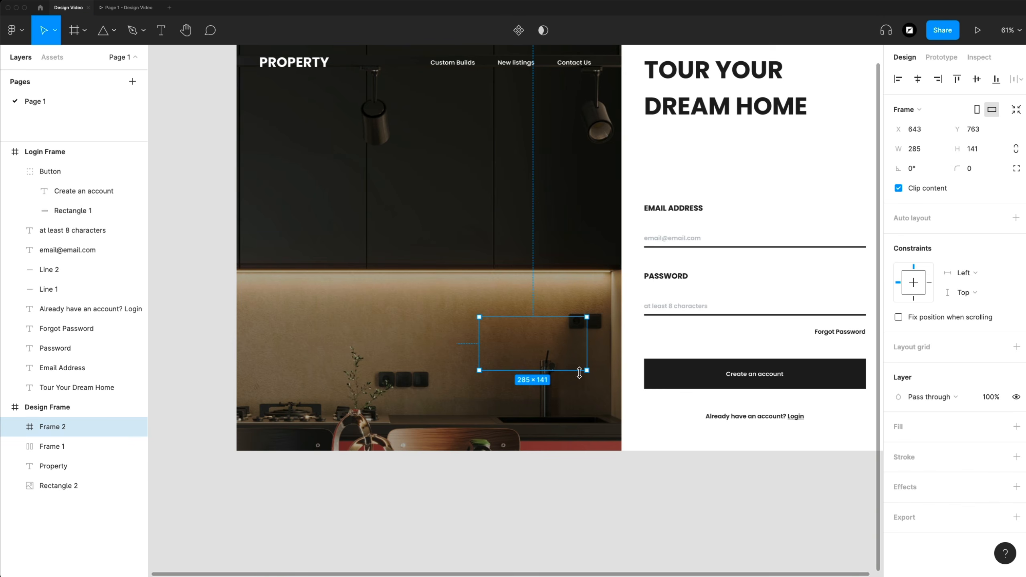
{"action": "left_click", "coordinate": [978, 149]}
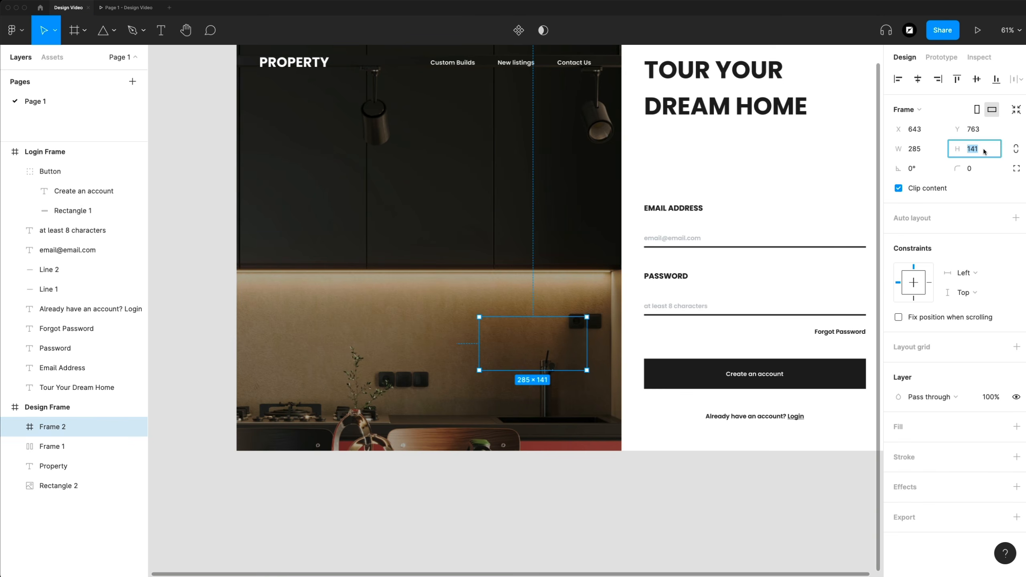
{"action": "type", "text": "68"}
{"action": "key", "text": "Return"}
Move the 285 × 68 frame onto the empty canvas below the Design Frame and give it a white fill
{"action": "left_click_drag", "start_coordinate": [526, 336], "coordinate": [531, 497]}
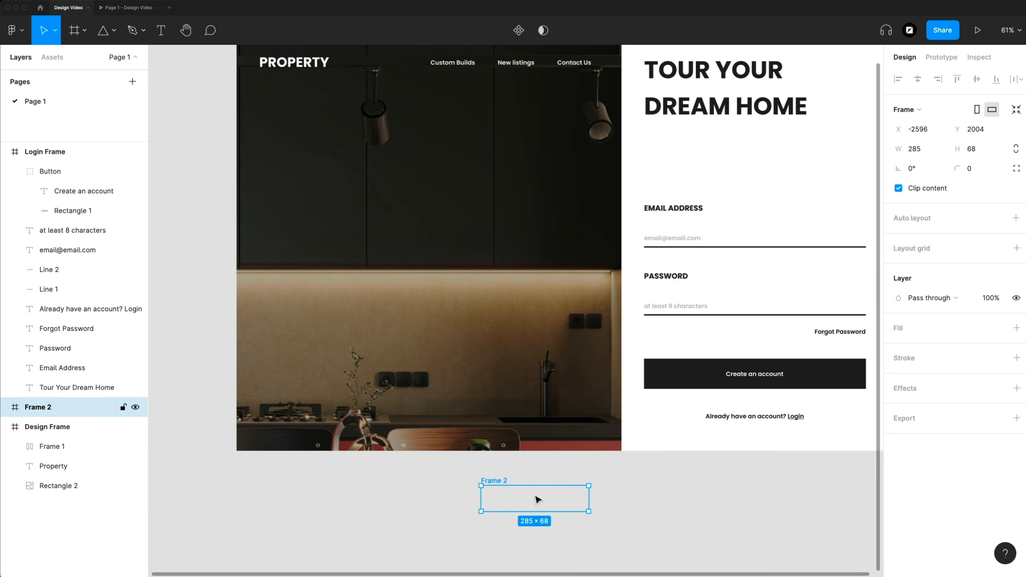
{"action": "scroll", "coordinate": [525, 495], "scroll_direction": "down", "scroll_amount": 2}
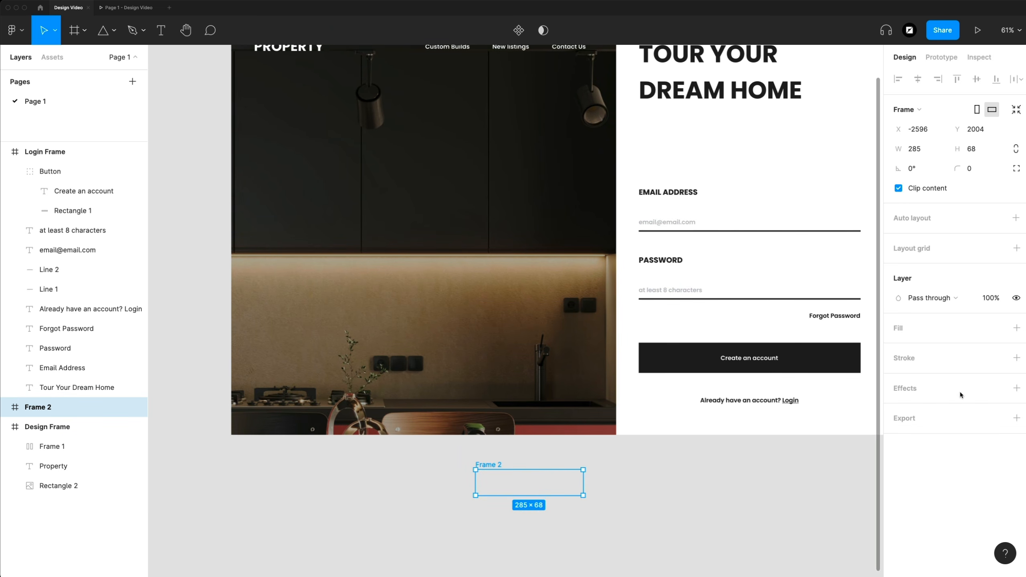
{"action": "left_click", "coordinate": [1016, 328]}
{"action": "left_click", "coordinate": [744, 483]}
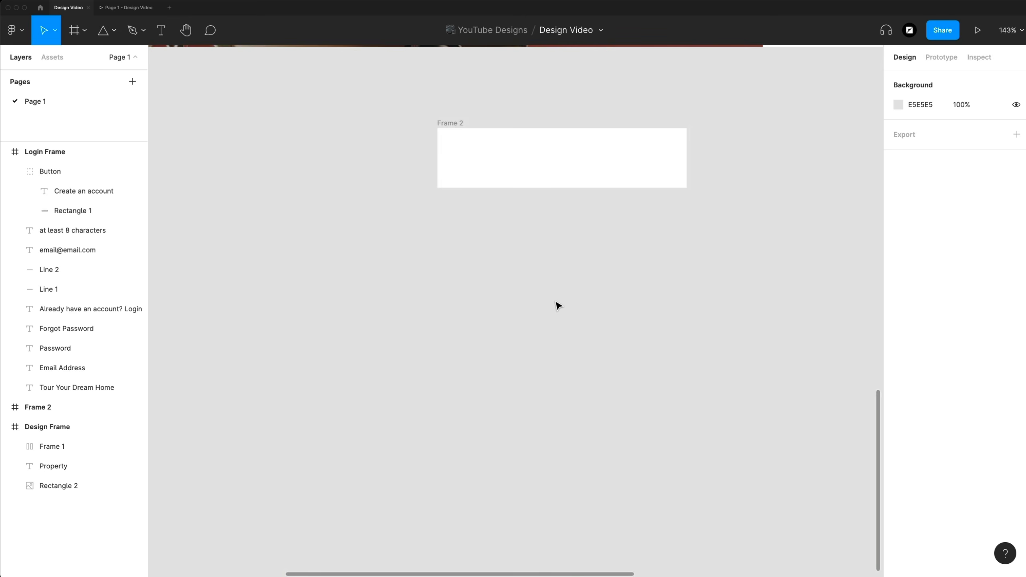
Draw a 48 × 48 circle on the canvas below the small white frame
{"action": "scroll", "coordinate": [558, 305], "scroll_direction": "down", "scroll_amount": 5}
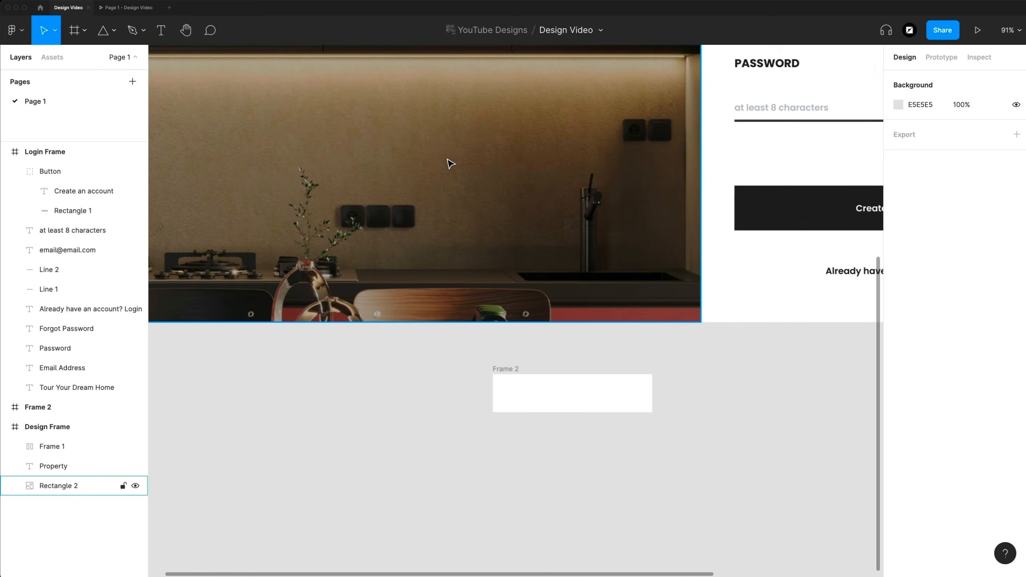
{"action": "scroll", "coordinate": [379, 145], "scroll_direction": "down", "scroll_amount": 6}
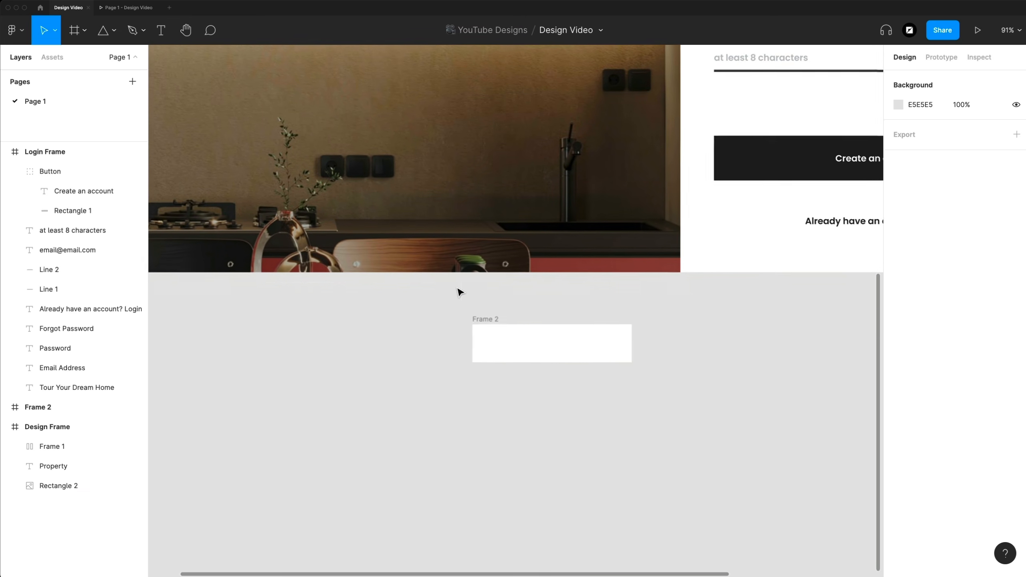
{"action": "scroll", "coordinate": [497, 284], "scroll_direction": "up", "scroll_amount": 3}
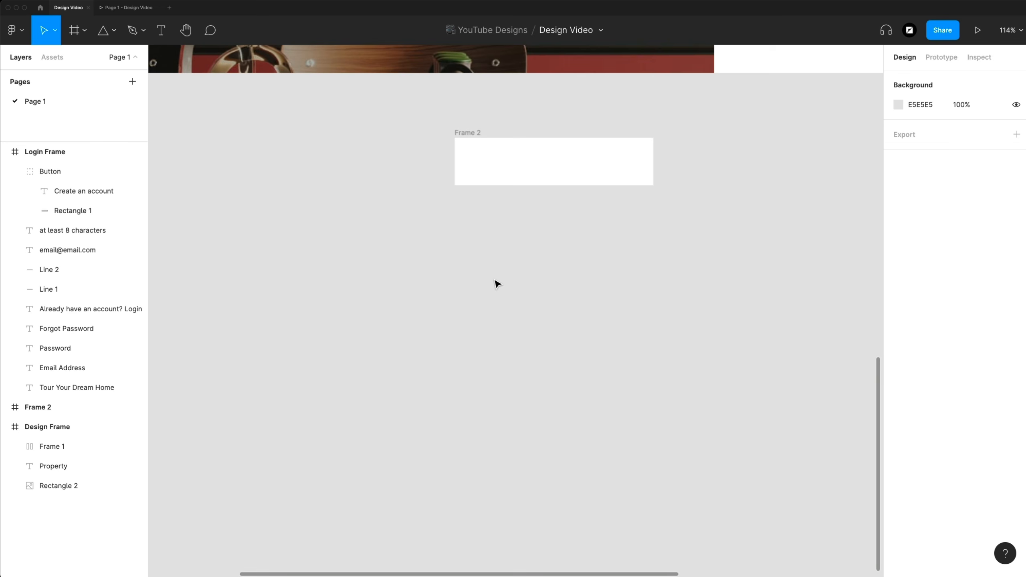
{"action": "key", "text": "o"}
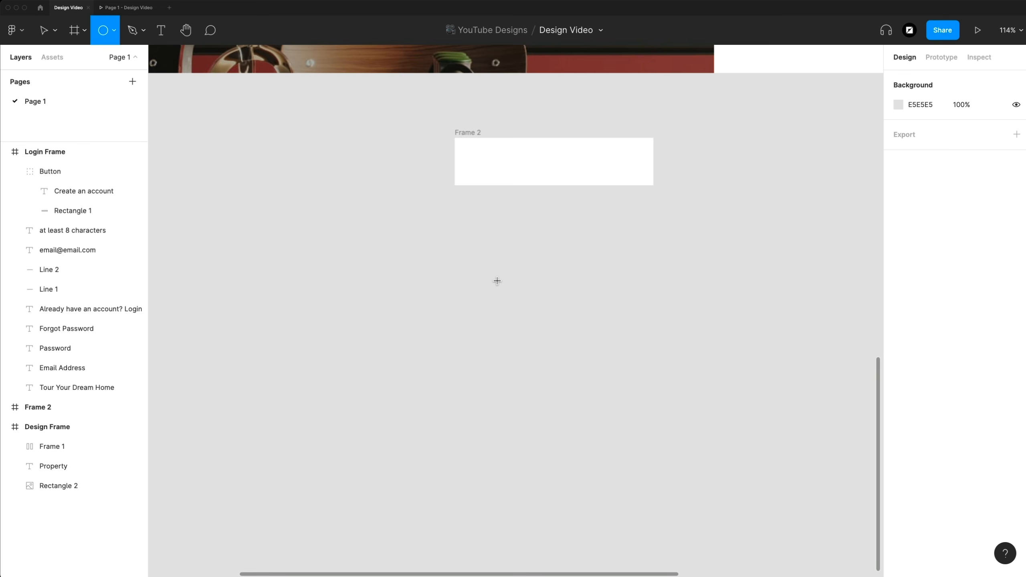
{"action": "left_click_drag", "start_coordinate": [461, 233], "coordinate": [491, 267]}
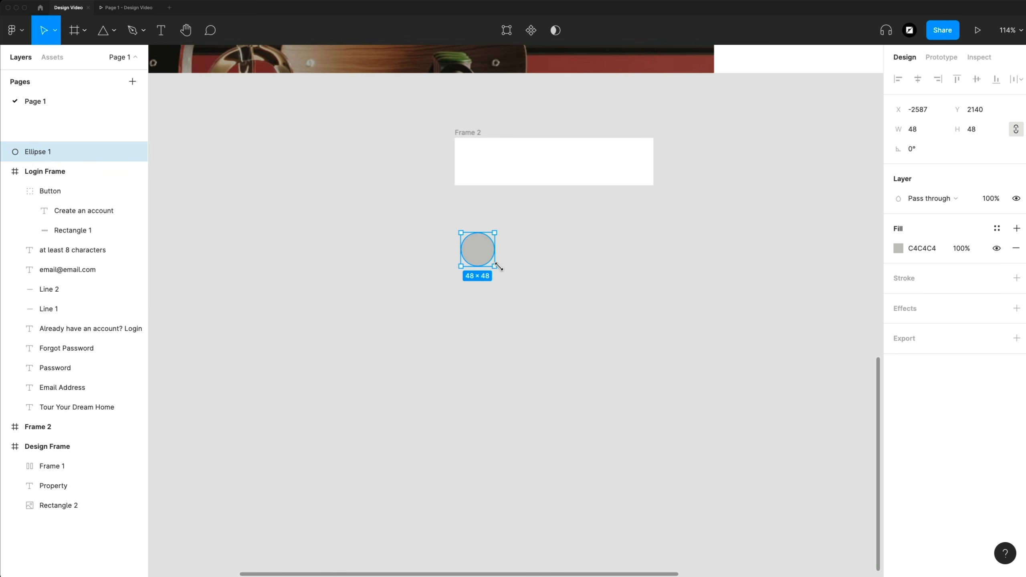
{"action": "mouse_move", "coordinate": [496, 269]}
{"action": "left_mouse_down"}
{"action": "mouse_move", "coordinate": [498, 249]}
{"action": "mouse_move", "coordinate": [504, 261]}
{"action": "left_mouse_up"}
{"action": "key", "text": "super+z"}
Draw a 20 × 20 triangle to the right of the circle and rotate it to -90°
{"action": "left_click", "coordinate": [114, 30]}
{"action": "left_click", "coordinate": [111, 121]}
{"action": "left_click_drag", "start_coordinate": [519, 239], "coordinate": [535, 255]}
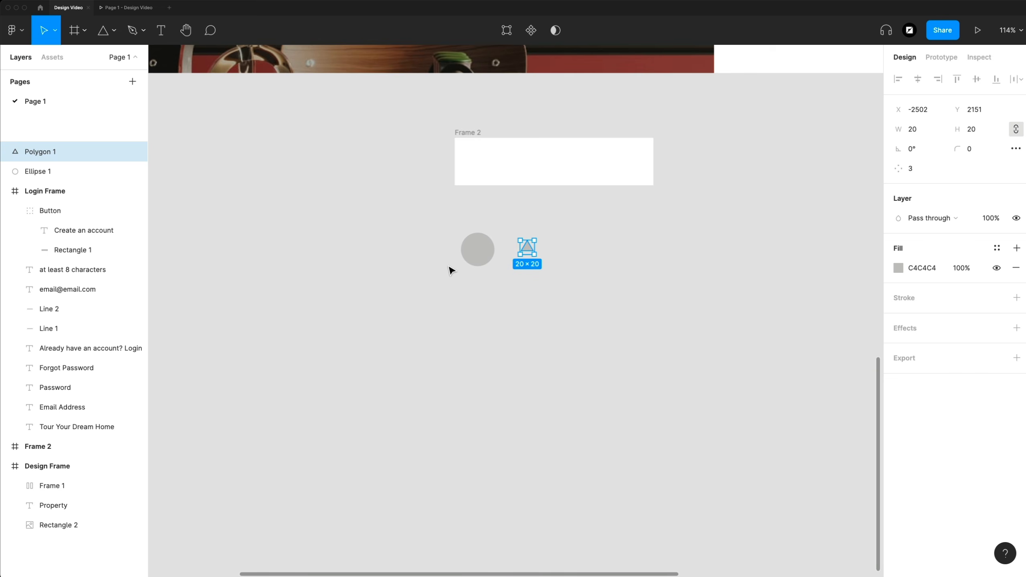
{"action": "scroll", "coordinate": [442, 271], "scroll_direction": "up", "scroll_amount": 2}
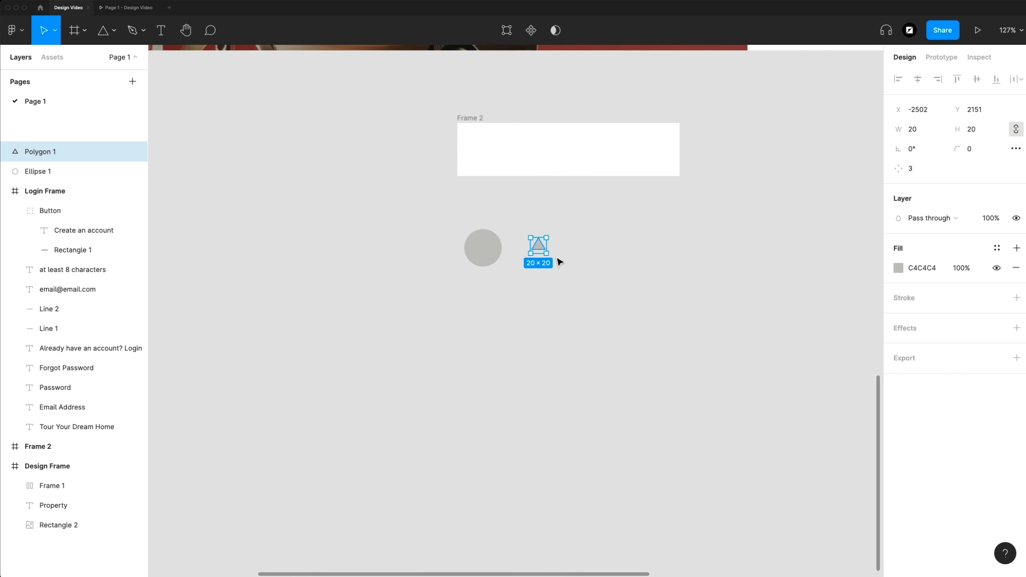
{"action": "left_click_drag", "start_coordinate": [553, 260], "coordinate": [525, 280]}
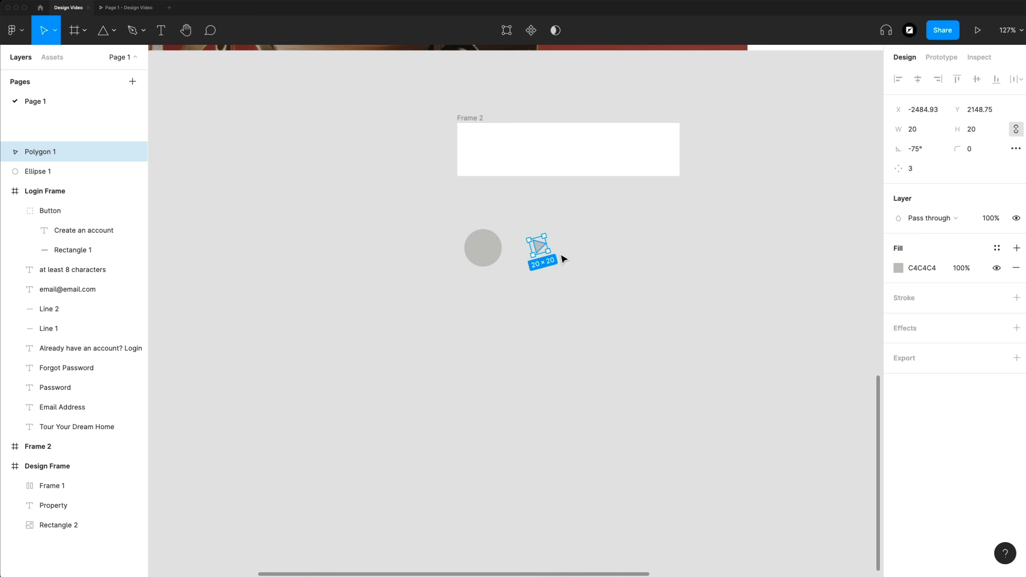
{"action": "mouse_move", "coordinate": [557, 254]}
{"action": "left_mouse_down"}
{"action": "mouse_move", "coordinate": [554, 262]}
{"action": "mouse_move", "coordinate": [544, 251]}
{"action": "mouse_move", "coordinate": [547, 271]}
{"action": "mouse_move", "coordinate": [557, 261]}
{"action": "mouse_move", "coordinate": [545, 273]}
{"action": "mouse_move", "coordinate": [566, 267]}
{"action": "left_mouse_up"}
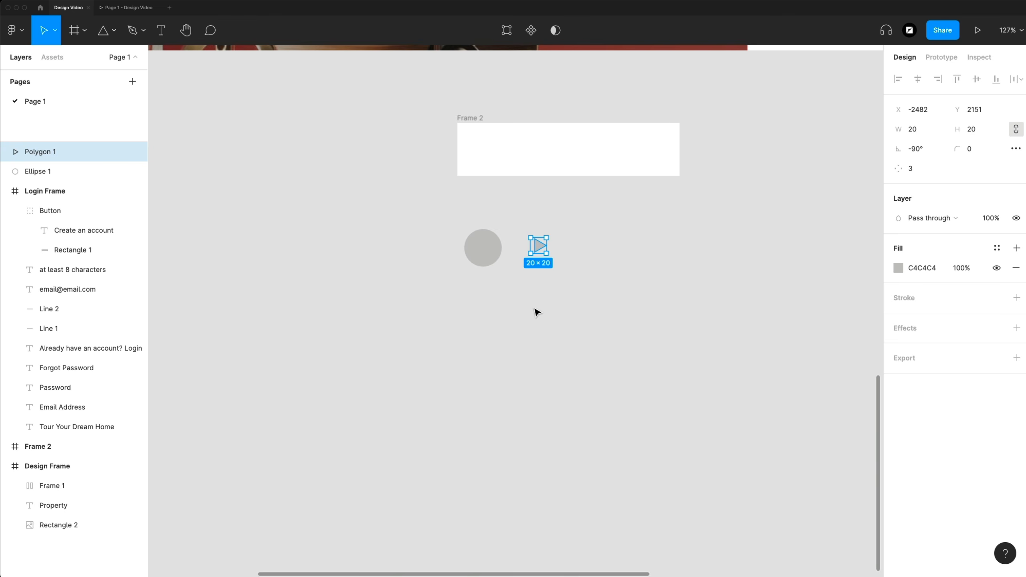
Move the triangle to the centre of the circle and change its fill to white (FFFFFF)
{"action": "scroll", "coordinate": [472, 277], "scroll_direction": "up", "scroll_amount": 5}
{"action": "left_click_drag", "start_coordinate": [624, 210], "coordinate": [511, 221]}
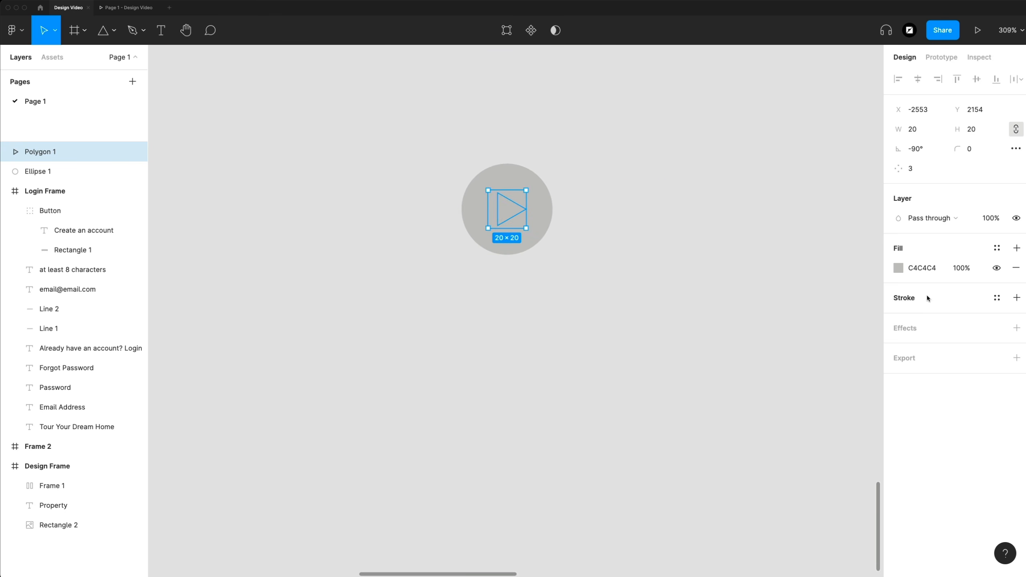
{"action": "left_click", "coordinate": [898, 268]}
{"action": "left_click_drag", "start_coordinate": [805, 296], "coordinate": [715, 271]}
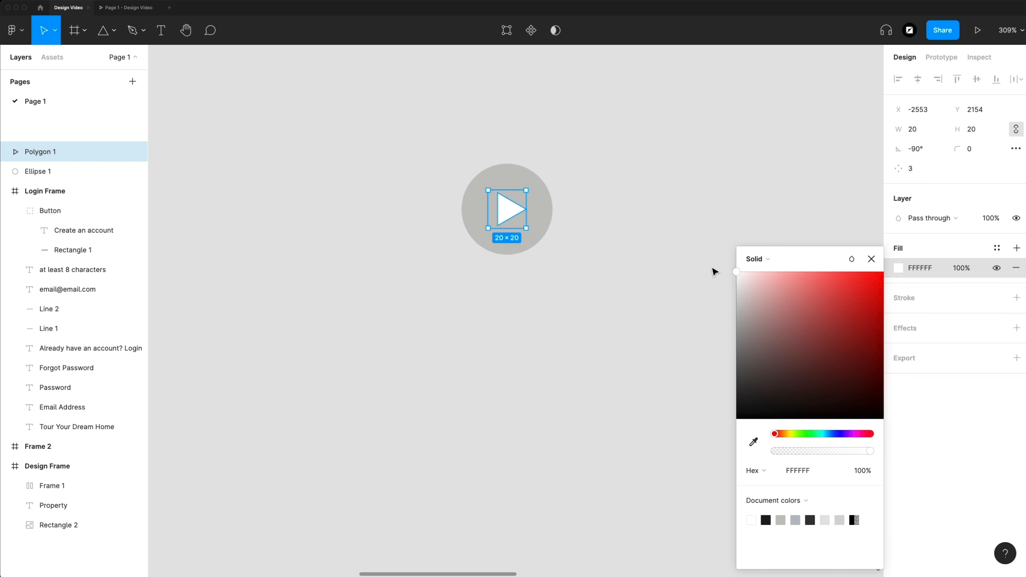
Group the triangle and the circle and name the group "Play-Icon"
{"action": "left_click", "coordinate": [544, 226], "text": "shift"}
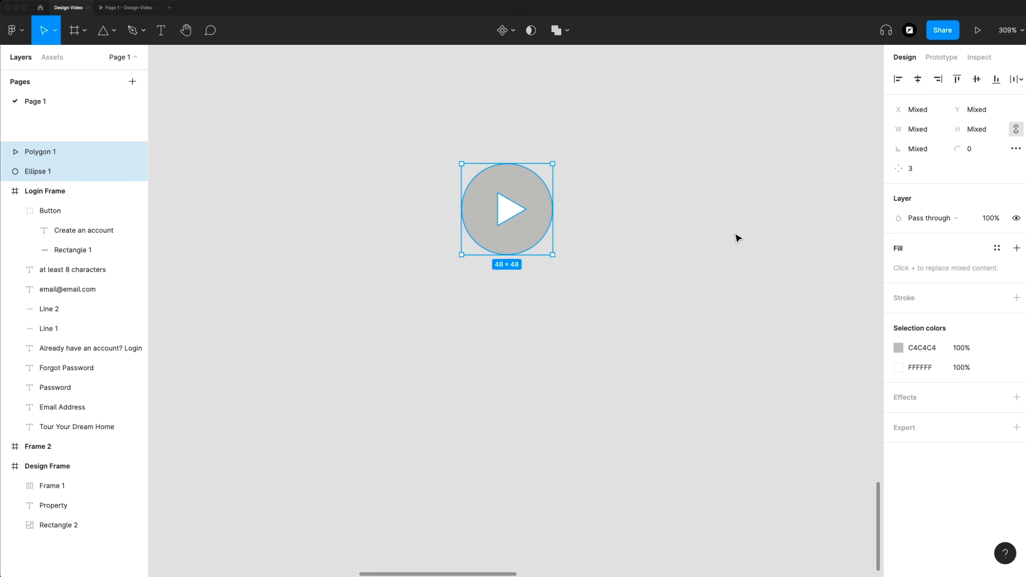
{"action": "key", "text": "ctrl+g"}
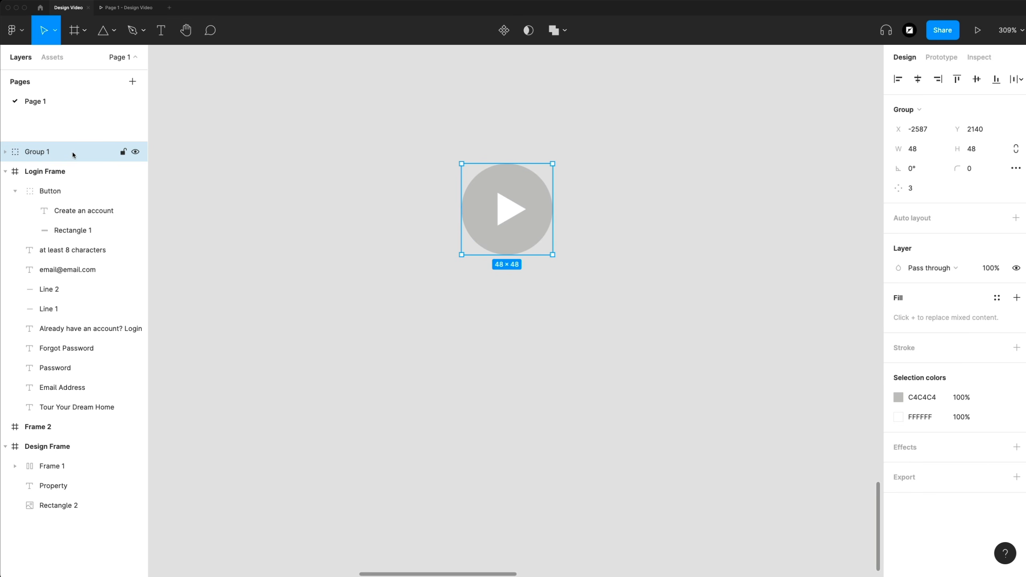
{"action": "double_click", "coordinate": [48, 152]}
{"action": "type", "text": "Play-Icon"}
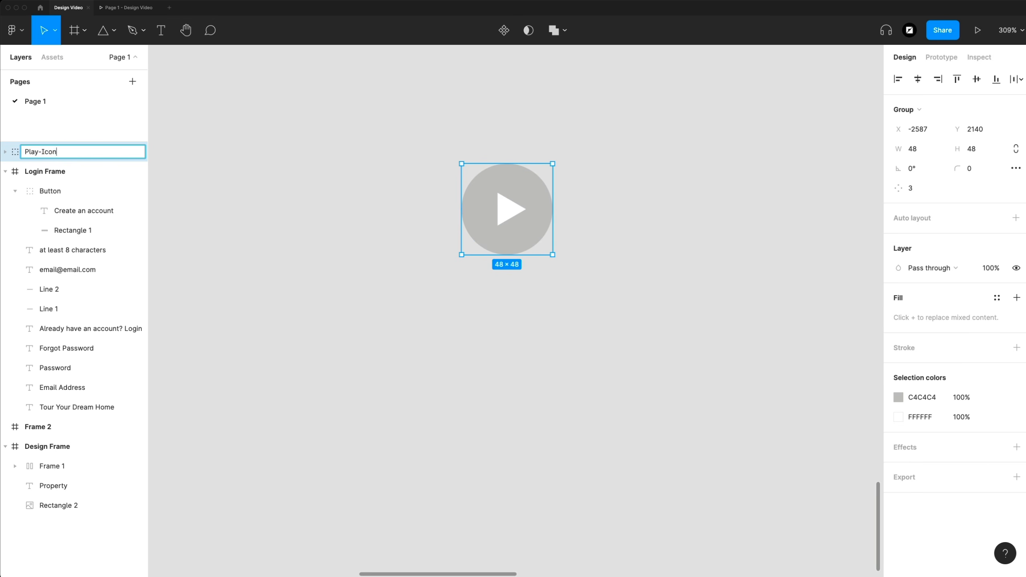
{"action": "key", "text": "Return"}
Fill the circle inside the Play-Icon group with the dark document color 1E1E1E
{"action": "double_click", "coordinate": [527, 186]}
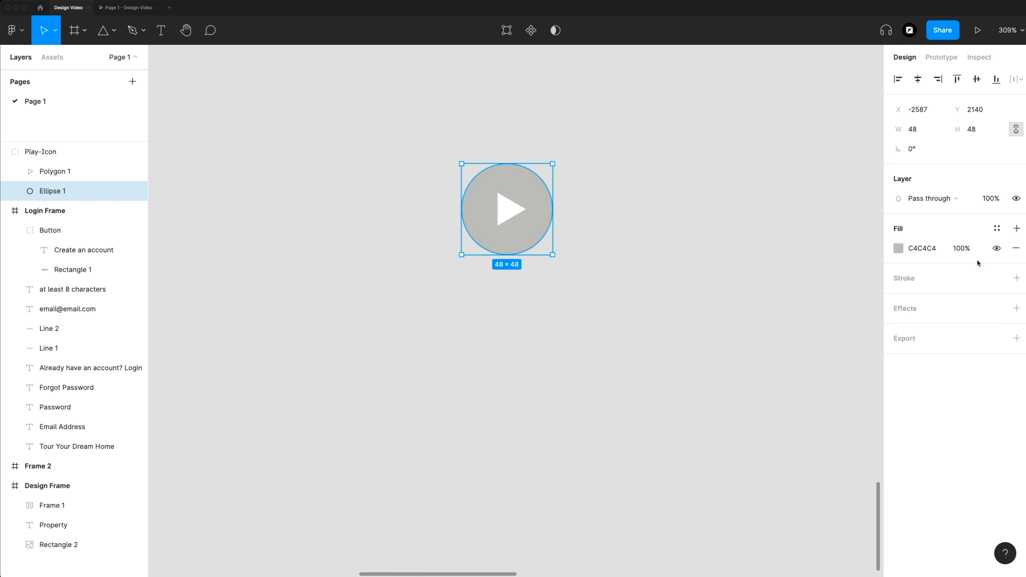
{"action": "left_click", "coordinate": [898, 250]}
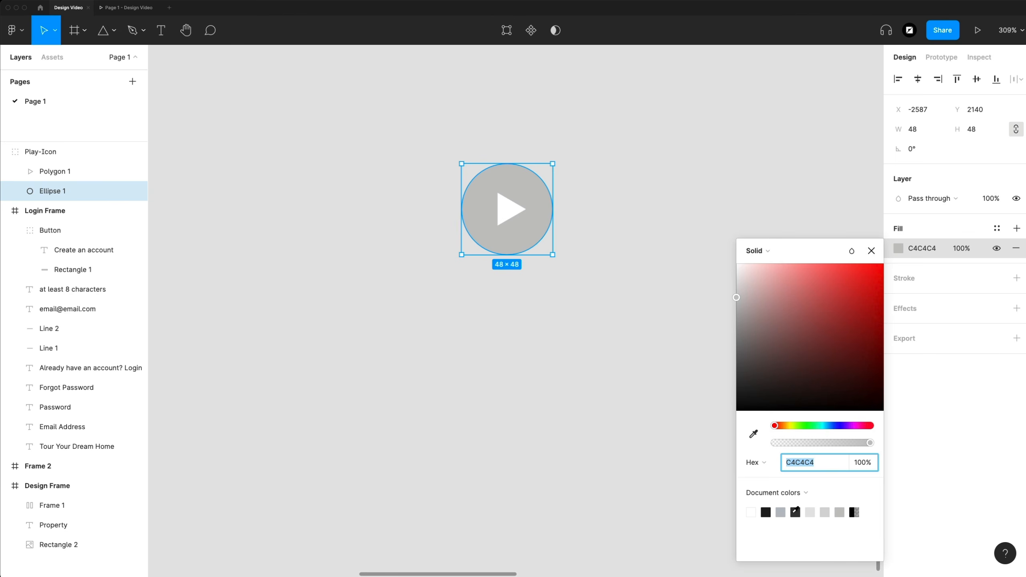
{"action": "left_click", "coordinate": [795, 512]}
{"action": "left_click", "coordinate": [765, 512]}
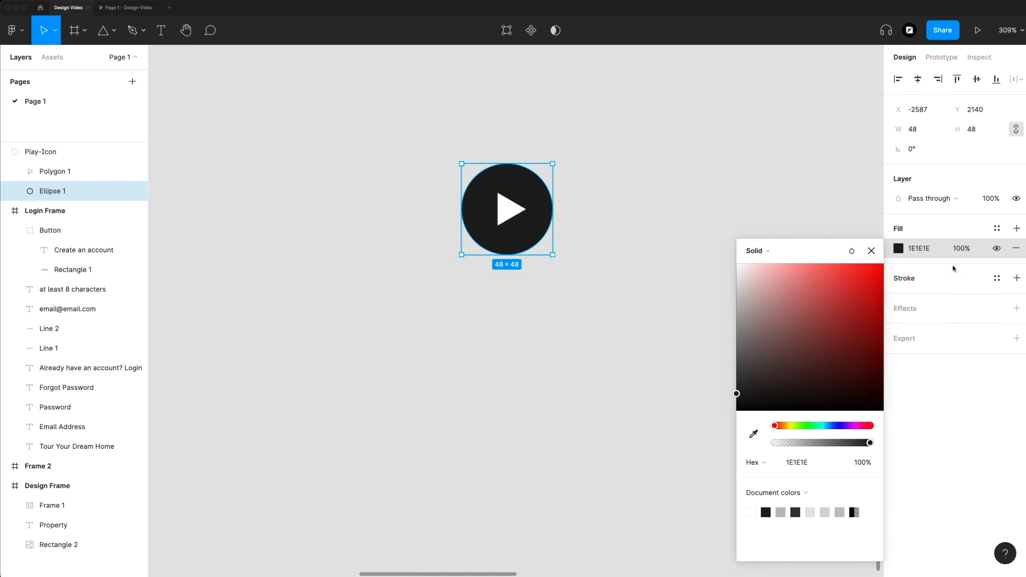
{"action": "left_click", "coordinate": [711, 235]}
Add the text "Virtual Tour" to the right of the play icon and set its font size to 16
{"action": "scroll", "coordinate": [681, 237], "scroll_direction": "down", "scroll_amount": 10}
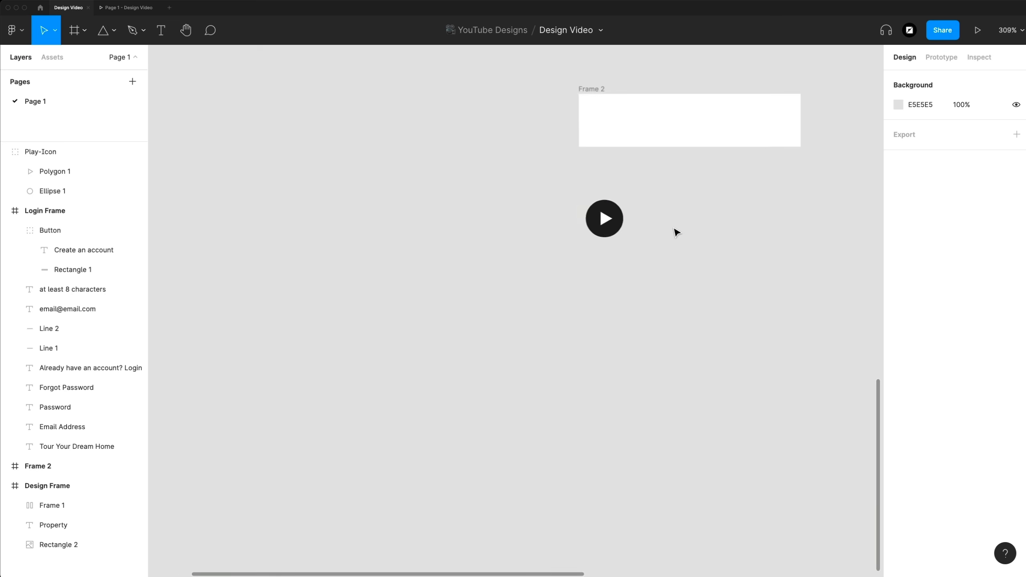
{"action": "key", "text": "t"}
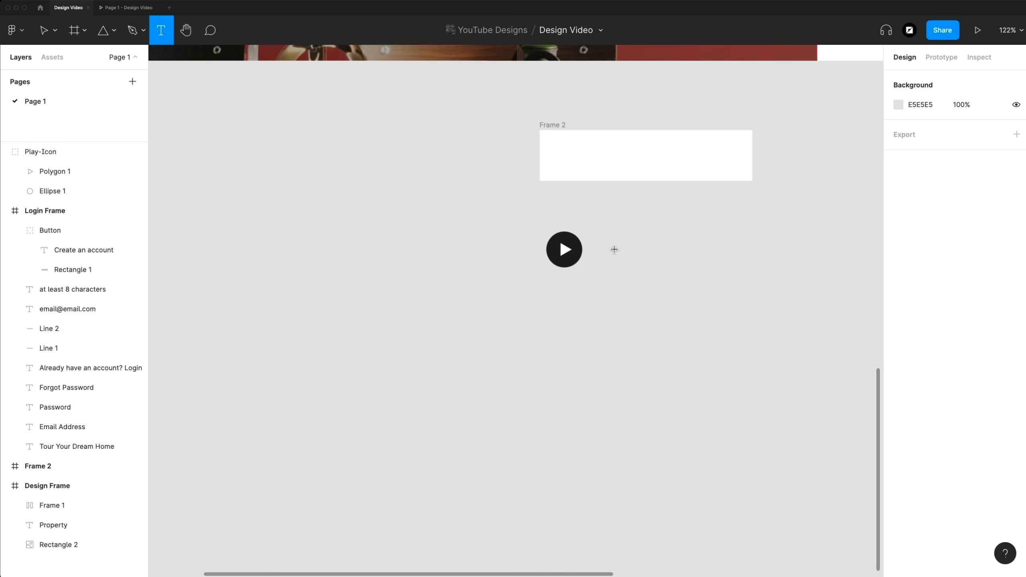
{"action": "left_click", "coordinate": [614, 250]}
{"action": "type", "text": "Virtual Tour"}
{"action": "key", "text": "Escape"}
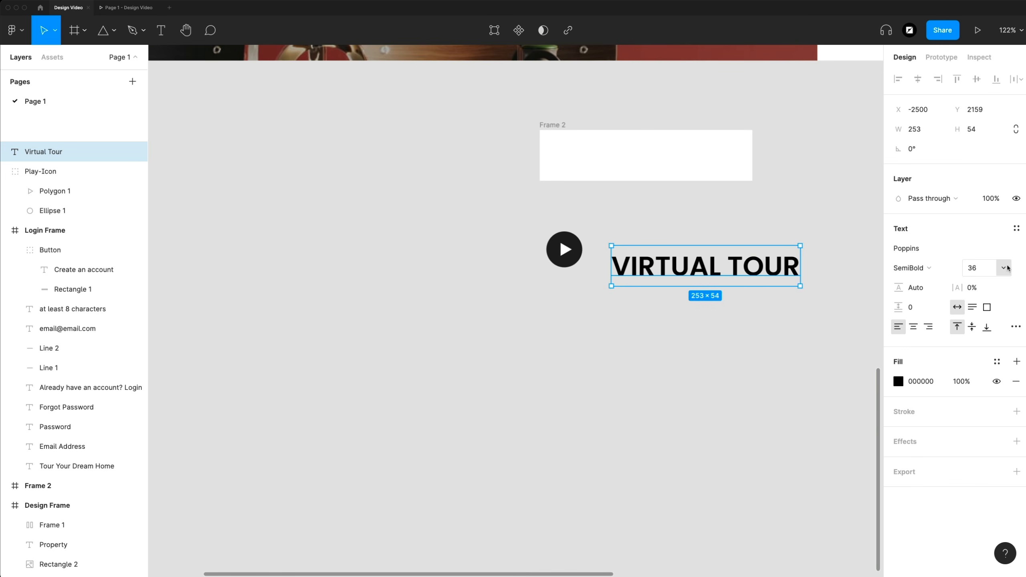
{"action": "left_click", "coordinate": [1007, 268]}
{"action": "left_click", "coordinate": [984, 206]}
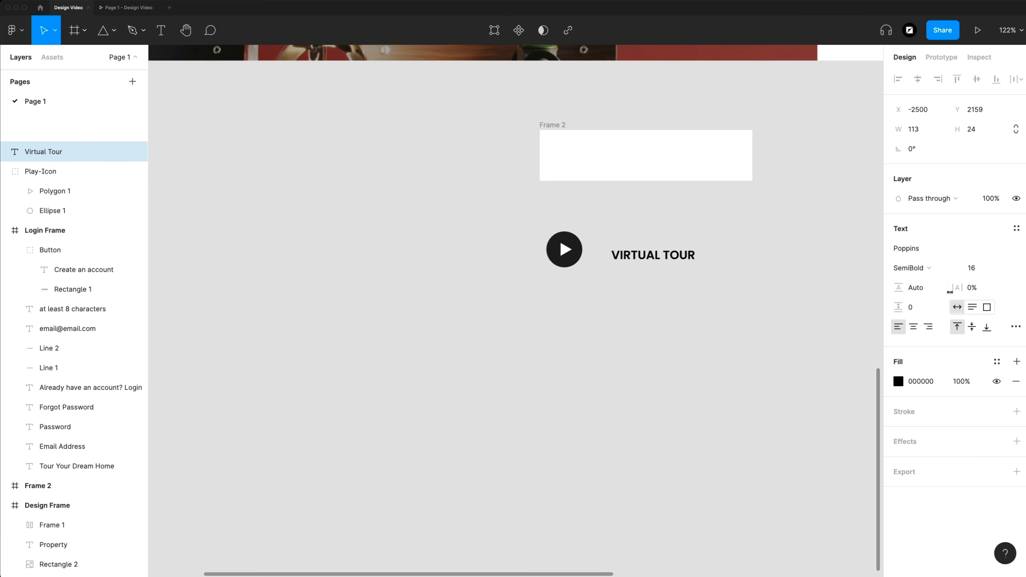
Remove the uppercase letter case from the label beside the play icon and correct its text to "Virtual tour"
{"action": "left_click", "coordinate": [945, 268]}
{"action": "left_click", "coordinate": [922, 269]}
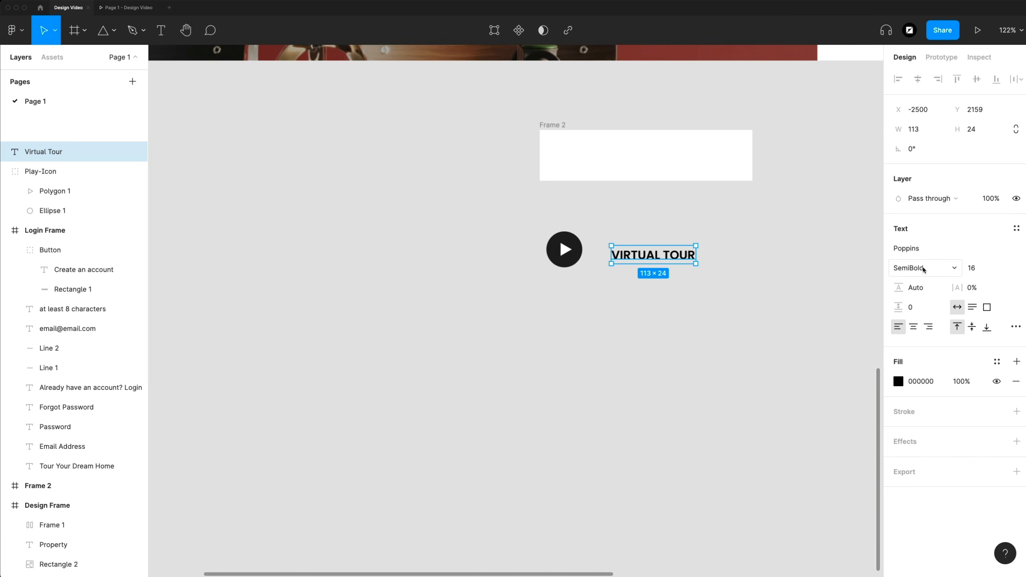
{"action": "left_click", "coordinate": [1016, 326]}
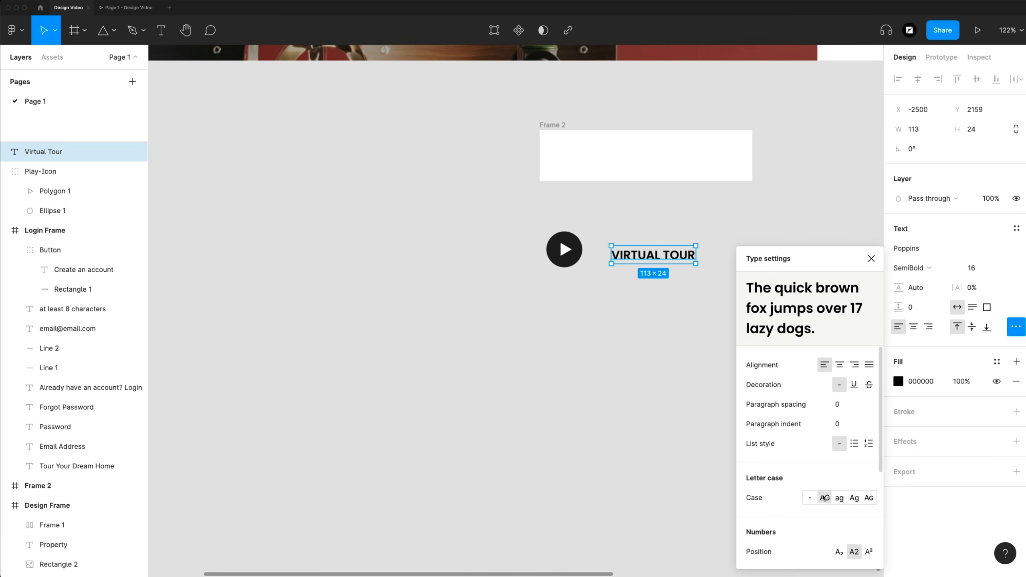
{"action": "left_click", "coordinate": [811, 498]}
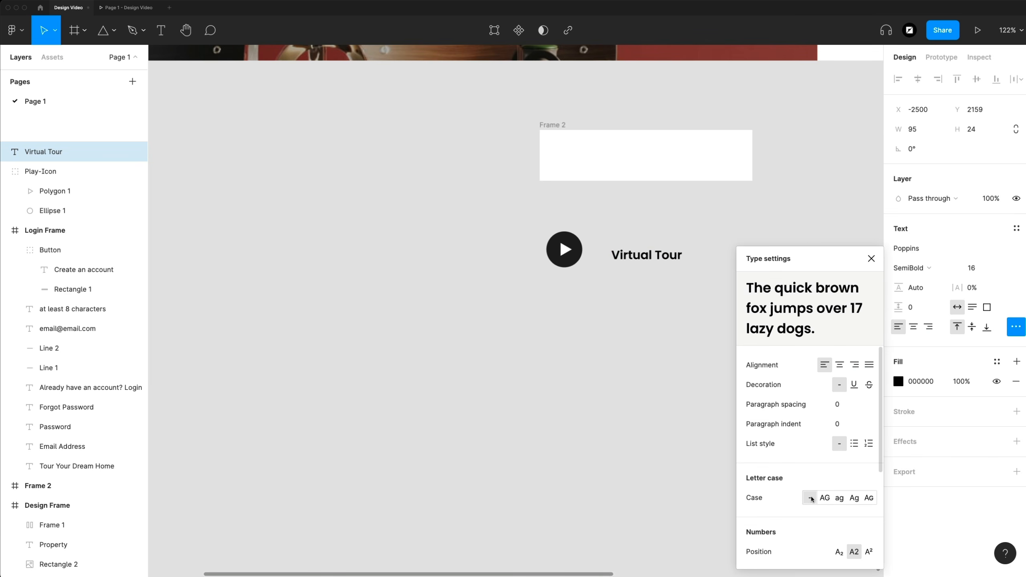
{"action": "double_click", "coordinate": [659, 253]}
{"action": "left_click", "coordinate": [659, 253]}
{"action": "key", "text": "Delete"}
{"action": "type", "text": "t"}
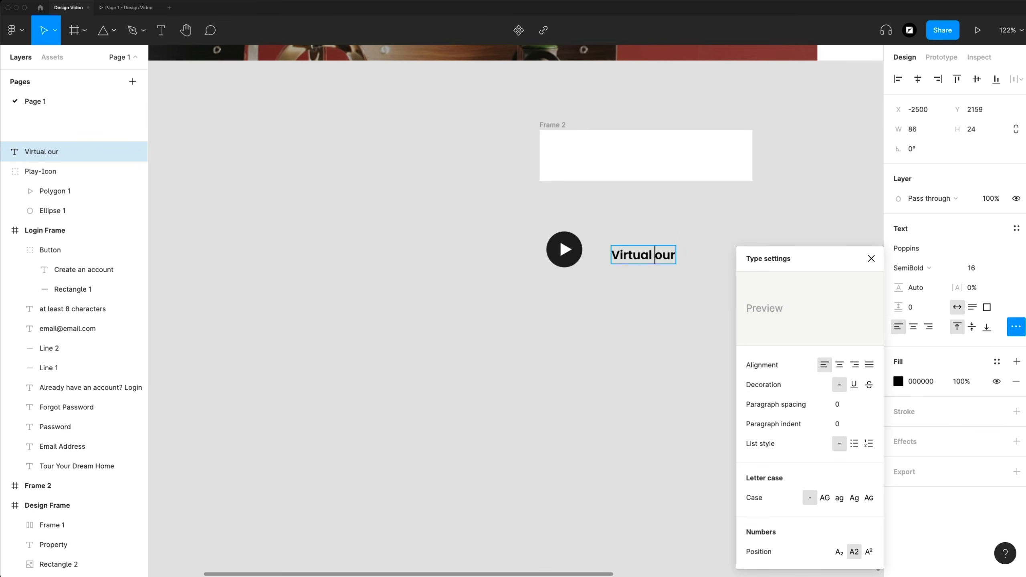
{"action": "key", "text": "Escape"}
{"action": "left_click", "coordinate": [678, 303]}
Rename the white frame above the play icon "Virtual tour button"
{"action": "scroll", "coordinate": [751, 356], "scroll_direction": "up", "scroll_amount": 3}
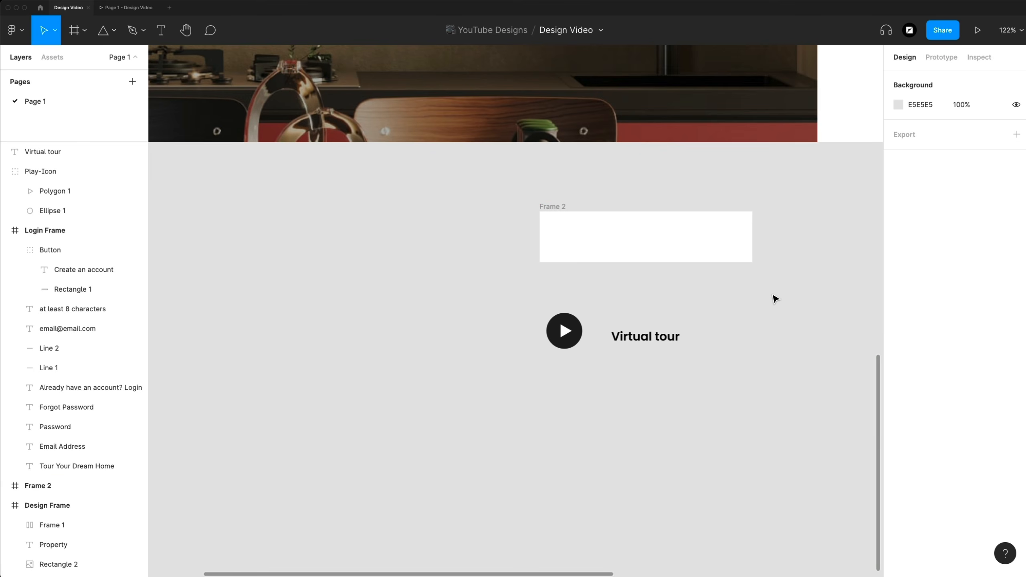
{"action": "left_click", "coordinate": [545, 221]}
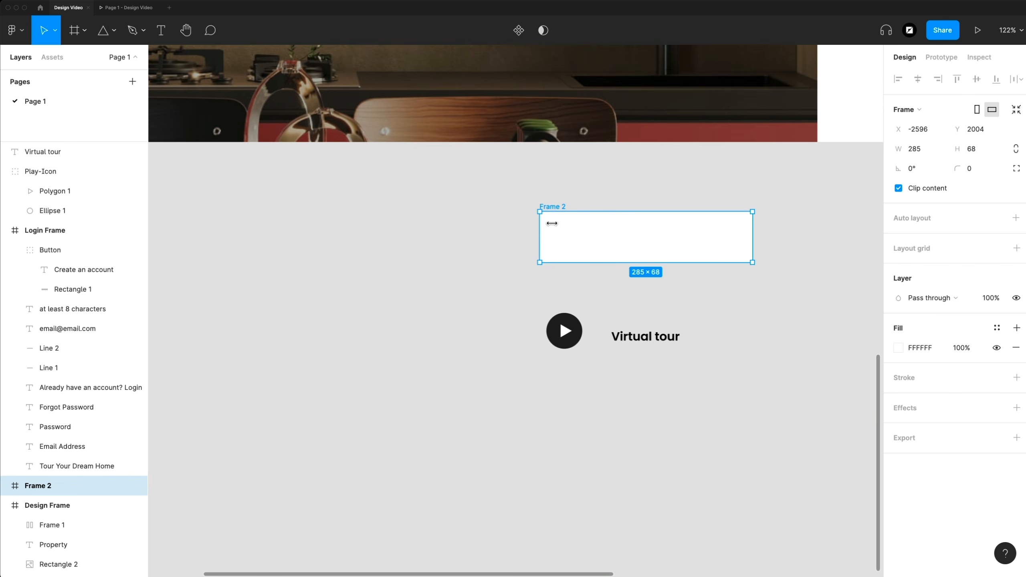
{"action": "double_click", "coordinate": [558, 207]}
{"action": "type", "text": "Virtual tour button"}
{"action": "key", "text": "Return"}
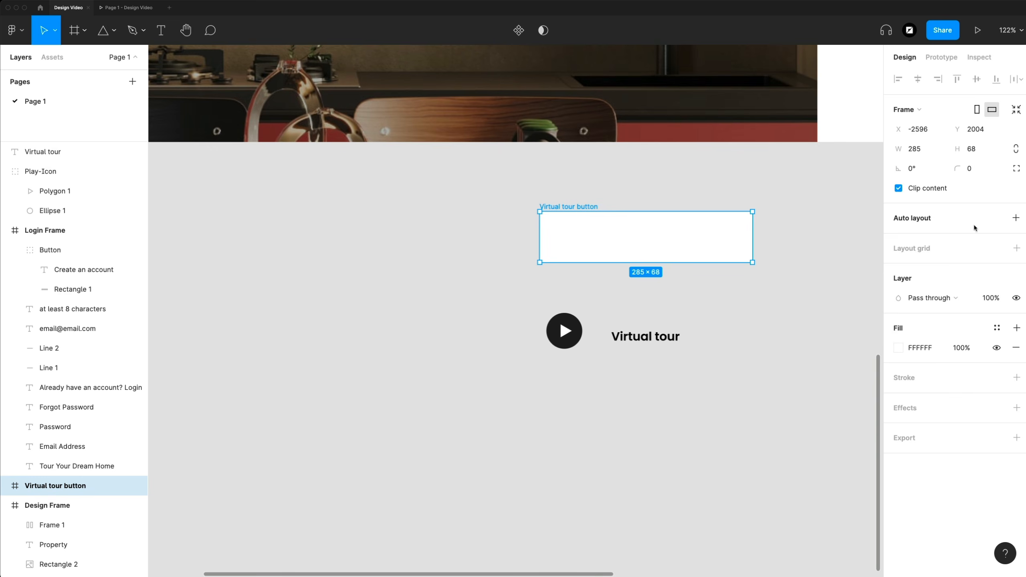
Add auto layout to the Virtual tour button frame and place the play icon and the "Virtual tour" text inside it
{"action": "left_click", "coordinate": [1016, 219]}
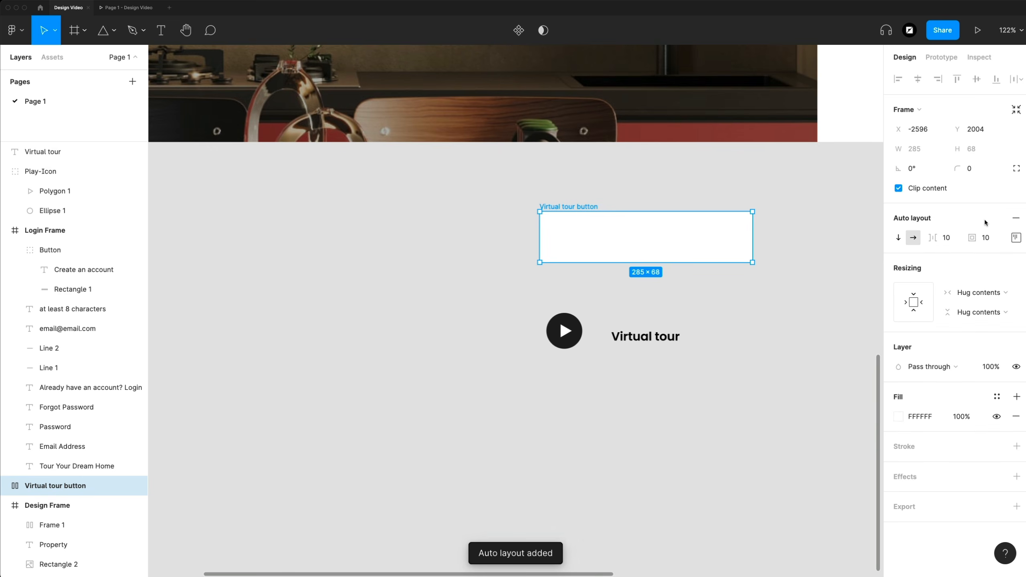
{"action": "left_click_drag", "start_coordinate": [565, 328], "coordinate": [615, 258]}
{"action": "left_click_drag", "start_coordinate": [630, 337], "coordinate": [592, 244]}
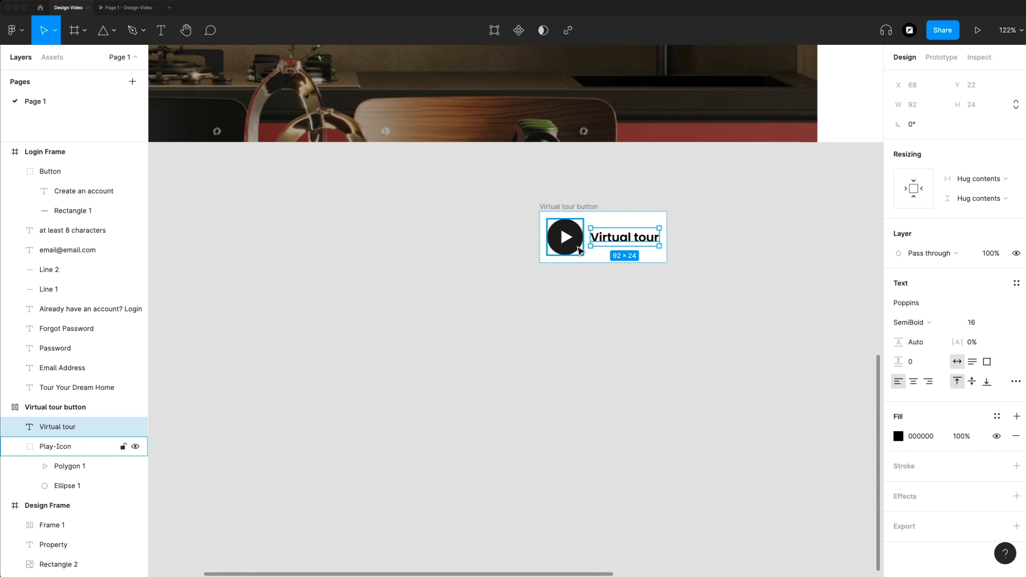
Try several auto-layout alignments for the Virtual tour button and settle on packed items centred both ways
{"action": "left_click", "coordinate": [636, 212]}
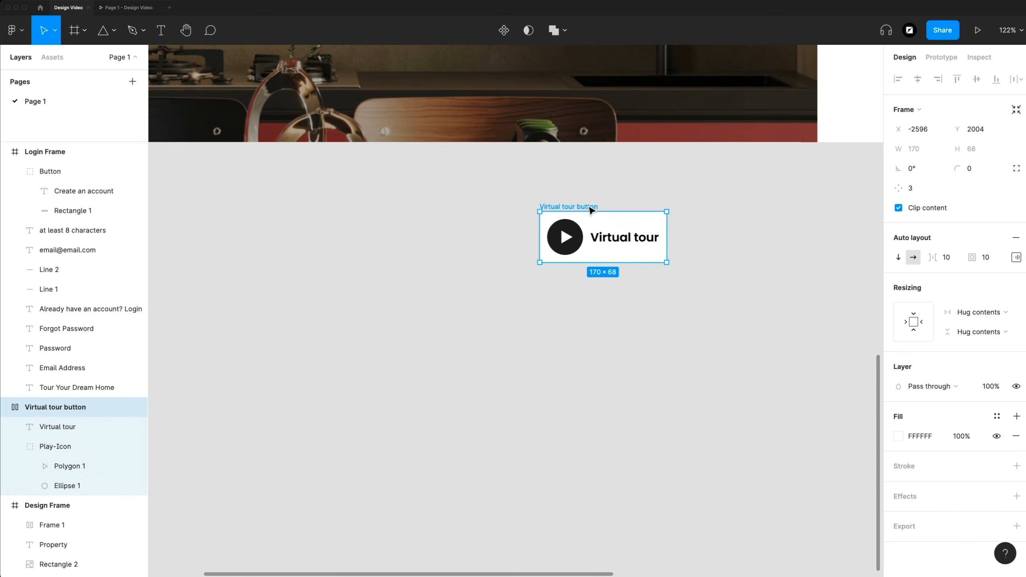
{"action": "left_click", "coordinate": [1017, 258]}
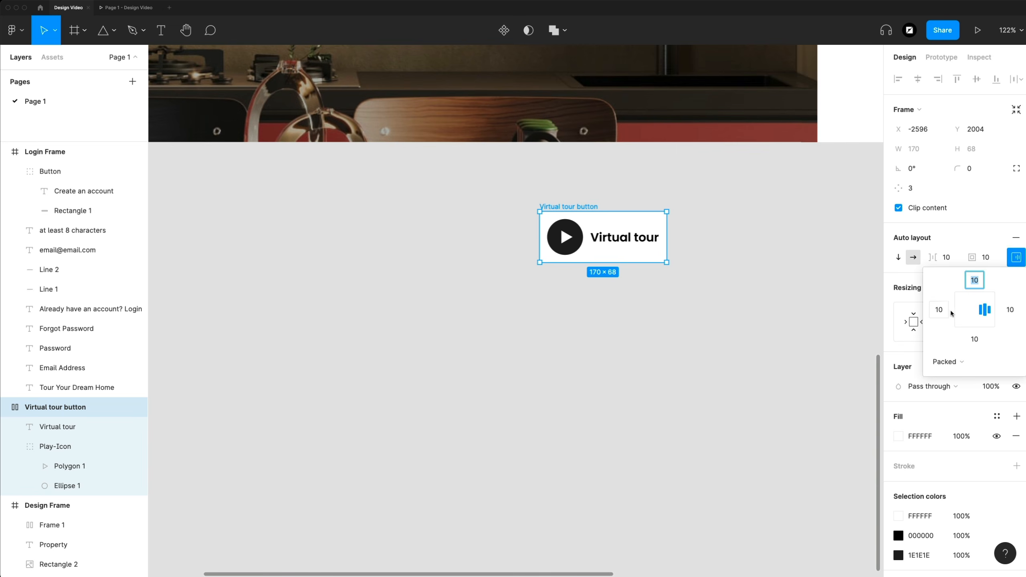
{"action": "left_click", "coordinate": [974, 303]}
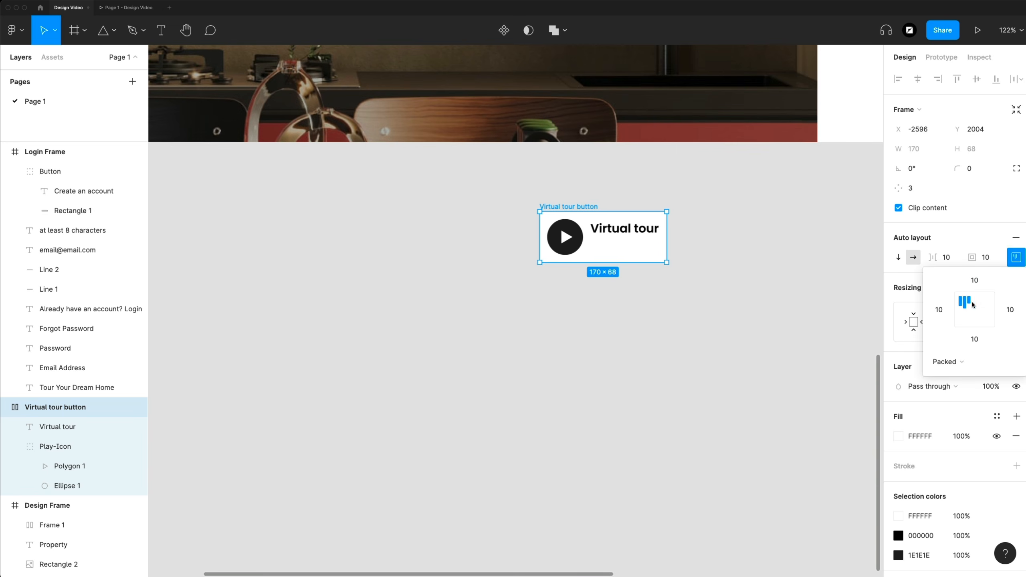
{"action": "left_click", "coordinate": [957, 310]}
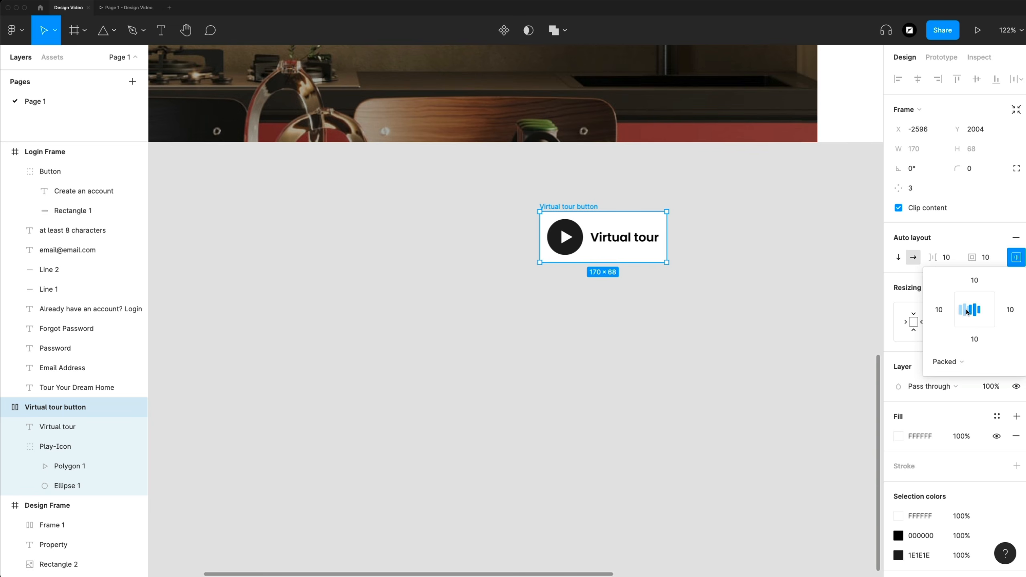
{"action": "left_click", "coordinate": [986, 309]}
{"action": "left_click", "coordinate": [974, 309]}
Set the right padding of the Virtual tour button to 24
{"action": "left_click", "coordinate": [1010, 309]}
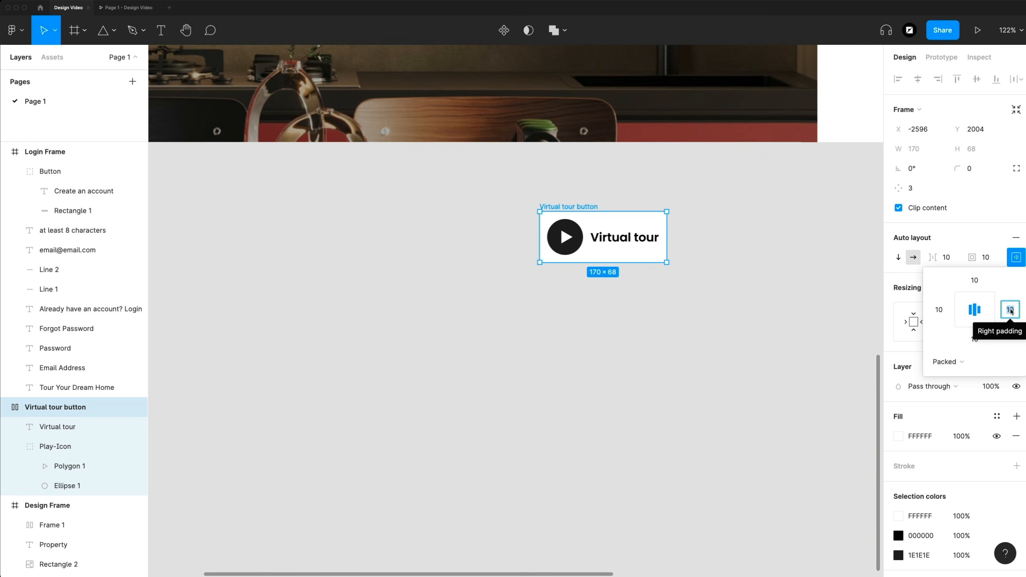
{"action": "type", "text": "24"}
{"action": "key", "text": "Return"}
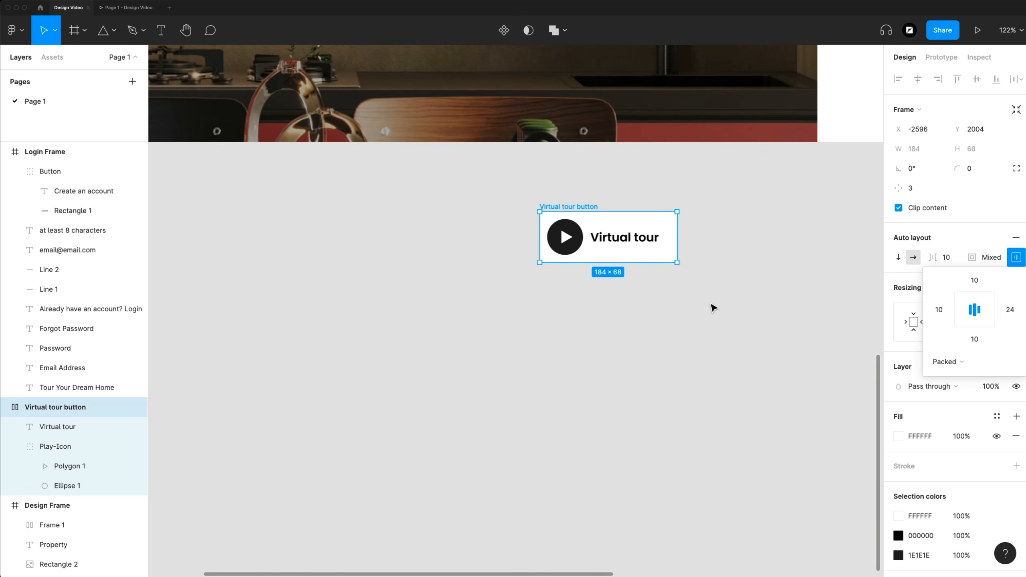
{"action": "left_click", "coordinate": [719, 265]}
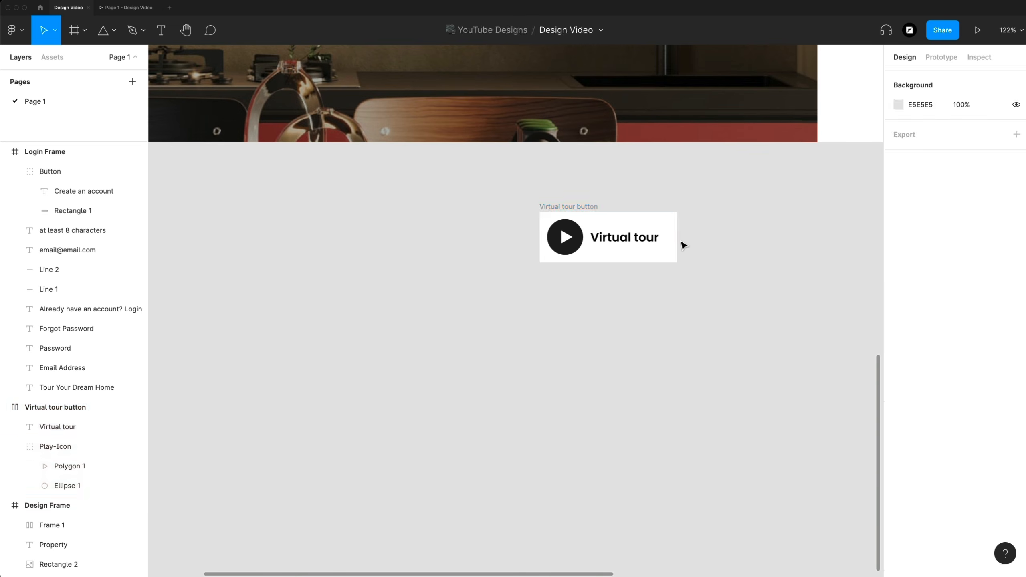
Round the Virtual tour button's corners with a radius of 100
{"action": "left_click", "coordinate": [577, 207]}
{"action": "left_click", "coordinate": [971, 170]}
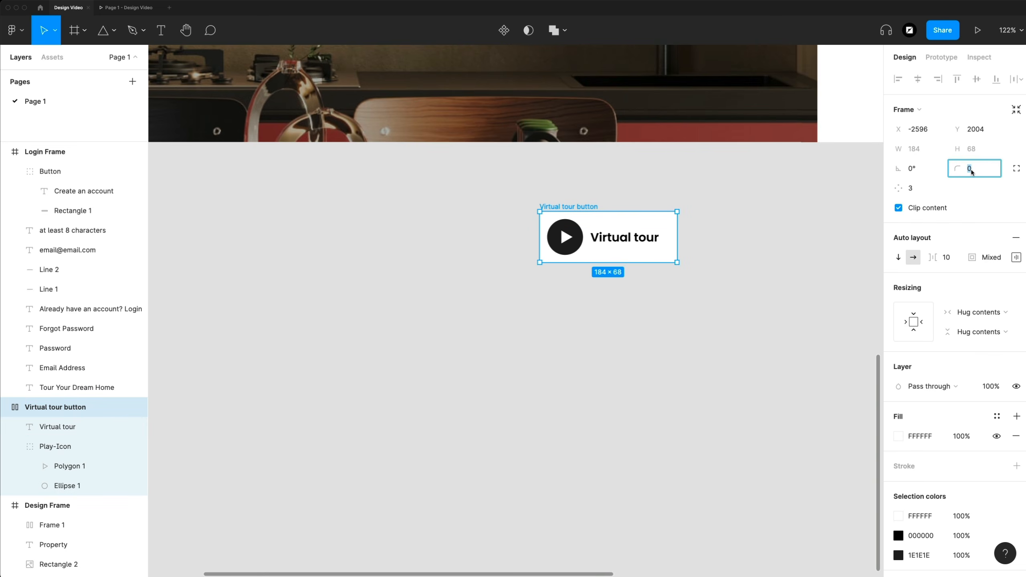
{"action": "type", "text": "100"}
{"action": "key", "text": "Return"}
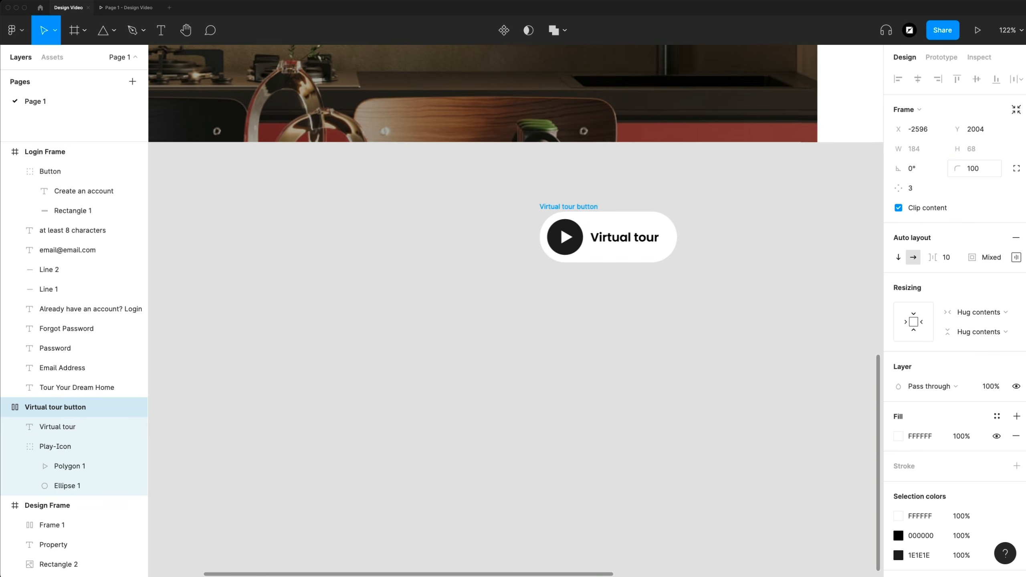
{"action": "left_click", "coordinate": [740, 359]}
Set the spacing between the play icon and the text in the Virtual tour button to 16
{"action": "scroll", "coordinate": [740, 360], "scroll_direction": "up", "scroll_amount": 5}
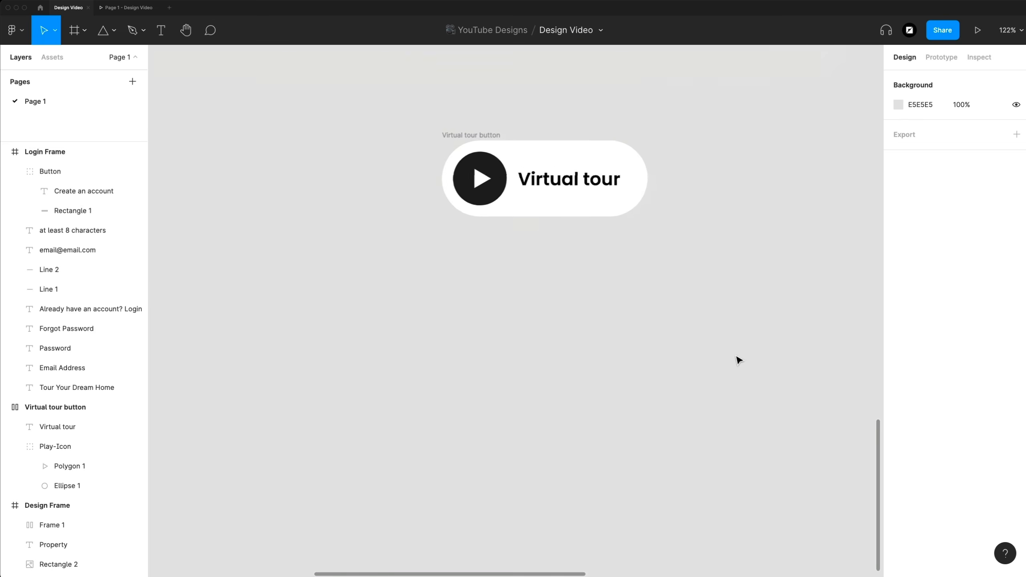
{"action": "scroll", "coordinate": [597, 317], "scroll_direction": "up", "scroll_amount": 3}
{"action": "left_click", "coordinate": [612, 213]}
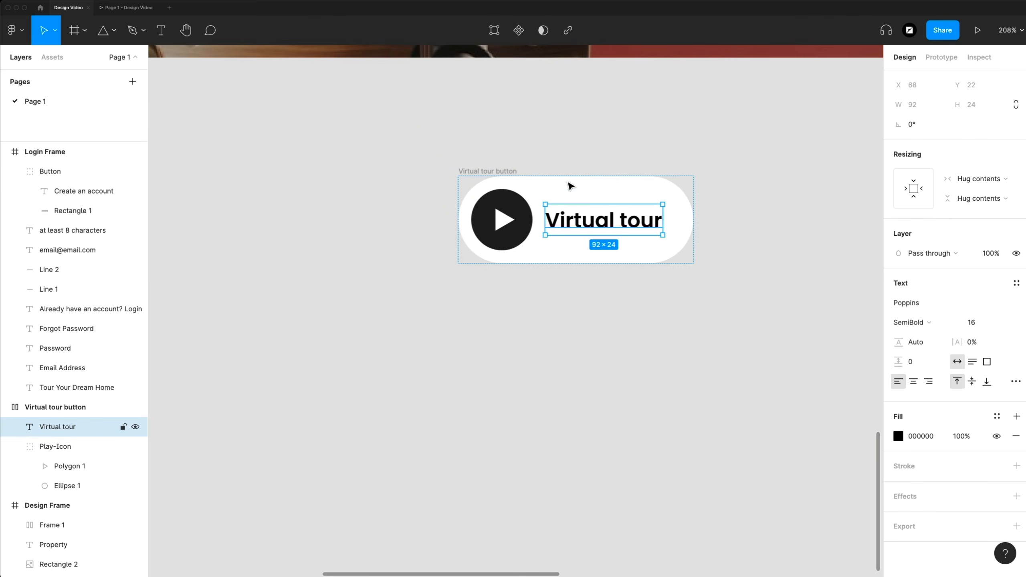
{"action": "left_click", "coordinate": [499, 173]}
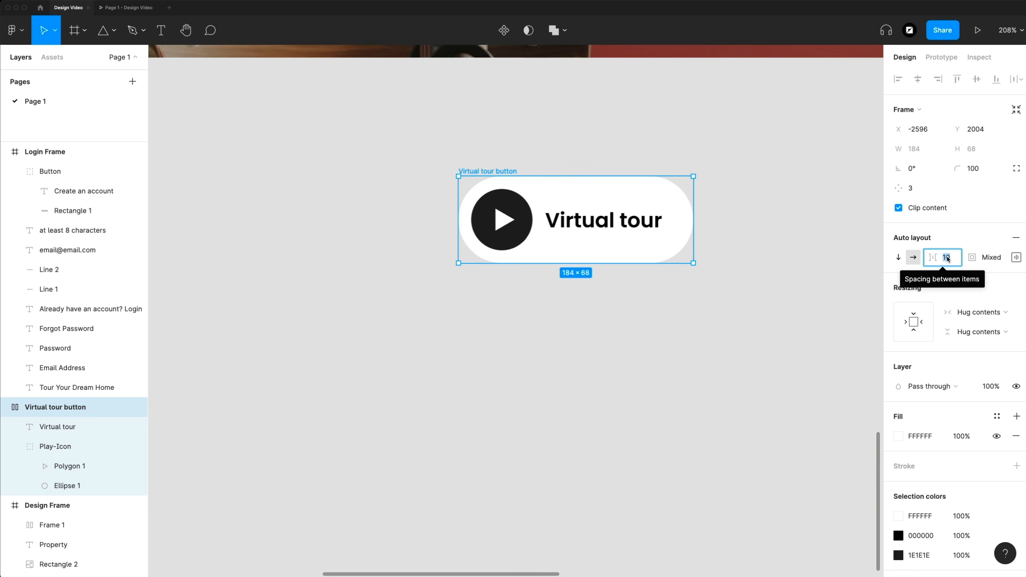
{"action": "type", "text": "156"}
{"action": "key", "text": "Return"}
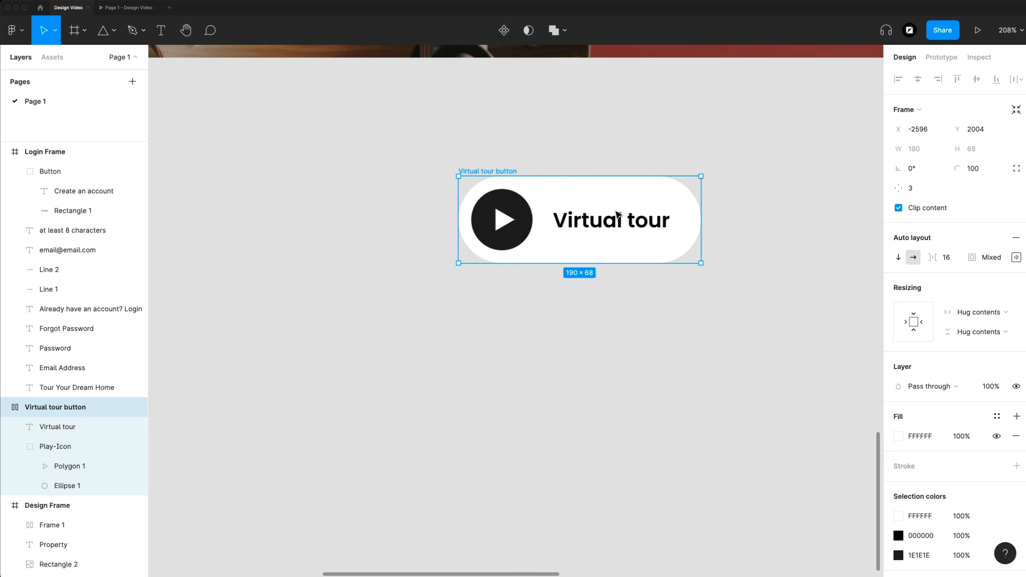
{"action": "left_click", "coordinate": [723, 341]}
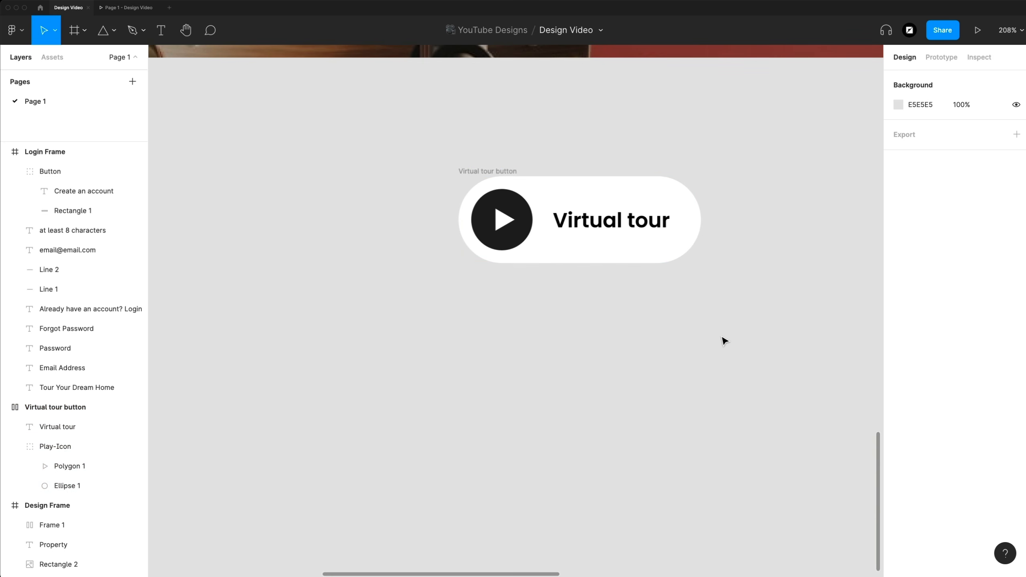
Move the Virtual tour button into the Design Frame, over the lower-right part of the kitchen photo
{"action": "scroll", "coordinate": [723, 341], "scroll_direction": "down", "scroll_amount": 5}
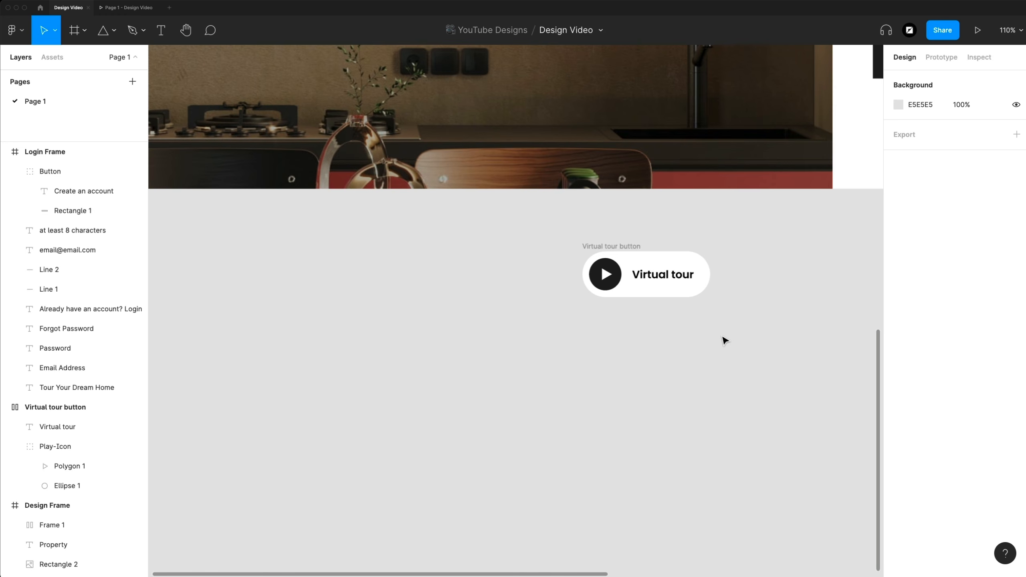
{"action": "left_click", "coordinate": [606, 255]}
{"action": "left_click_drag", "start_coordinate": [606, 256], "coordinate": [691, 99]}
{"action": "scroll", "coordinate": [760, 251], "scroll_direction": "right", "scroll_amount": 3}
{"action": "scroll", "coordinate": [759, 250], "scroll_direction": "up", "scroll_amount": 2}
{"action": "key", "text": "alt"}
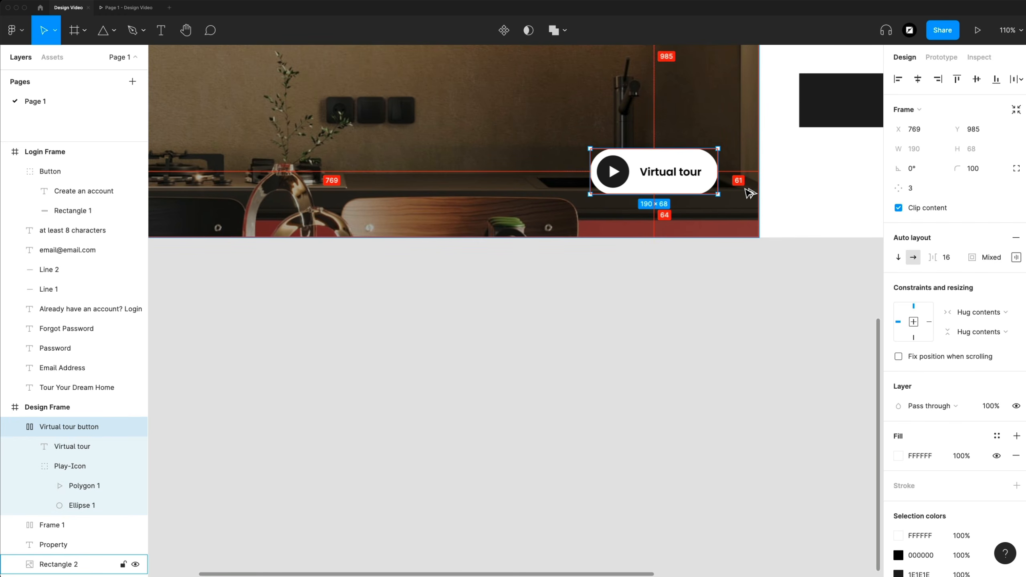
Nudge the Virtual tour button to sit 80 from the photo's right edge and 60 from its bottom edge
{"action": "key", "text": "Right"}
{"action": "key", "text": "shift+Left"}
{"action": "key", "text": "shift+Left"}
{"action": "key", "text": "Down"}
{"action": "key", "text": "Down"}
{"action": "key", "text": "Down"}
{"action": "key", "text": "Down"}
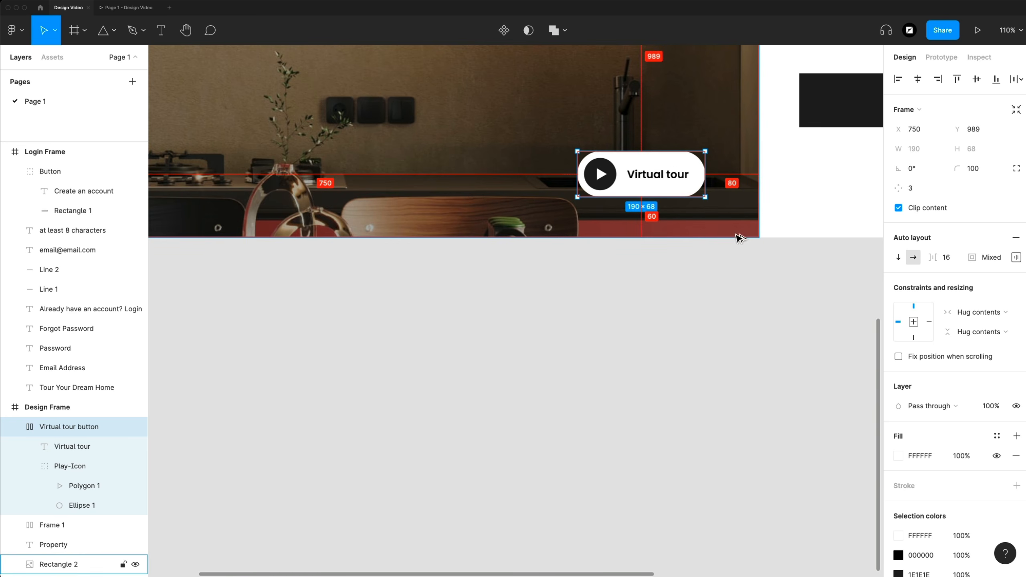
{"action": "key", "text": "Escape"}
{"action": "key", "text": "shift+1"}
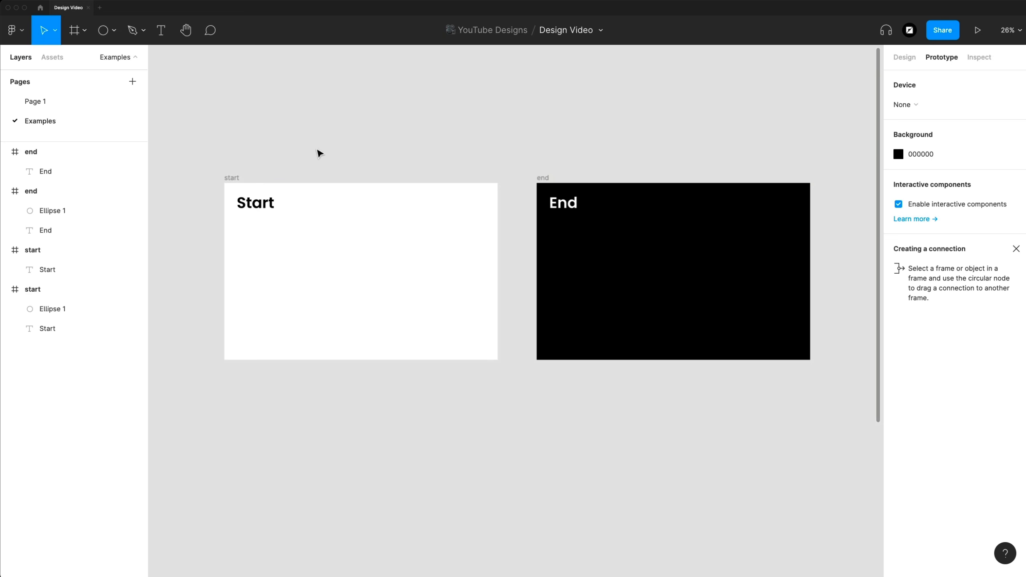
Connect the Start text in the white start frame to the black end frame with a prototype link
{"action": "left_click", "coordinate": [261, 214]}
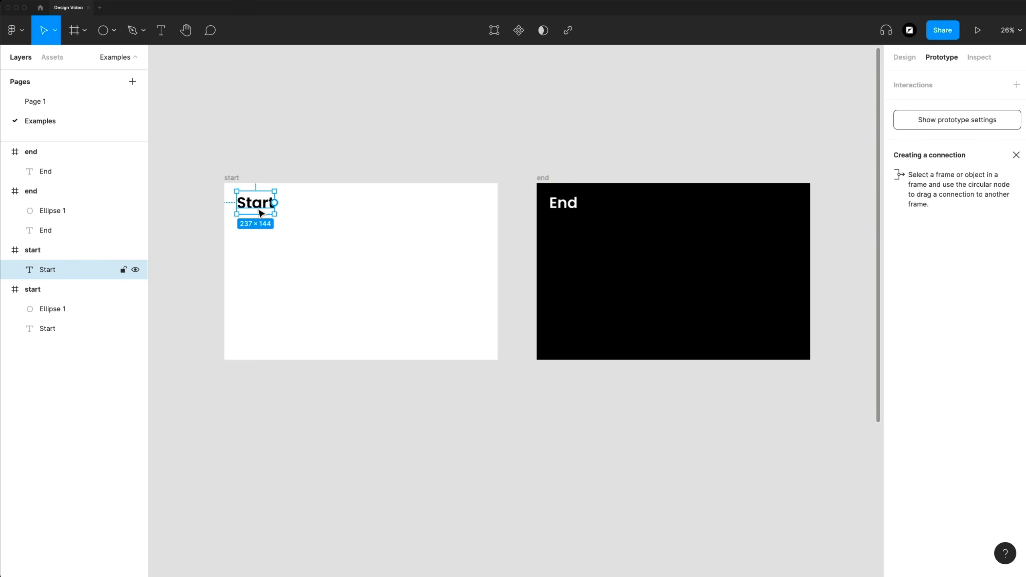
{"action": "left_click", "coordinate": [233, 179]}
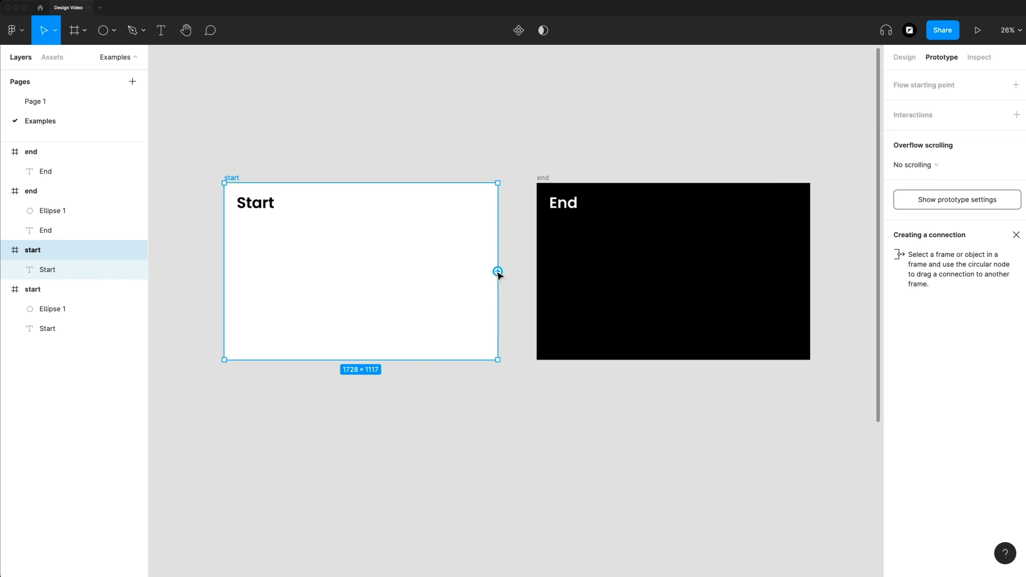
{"action": "left_click", "coordinate": [270, 204]}
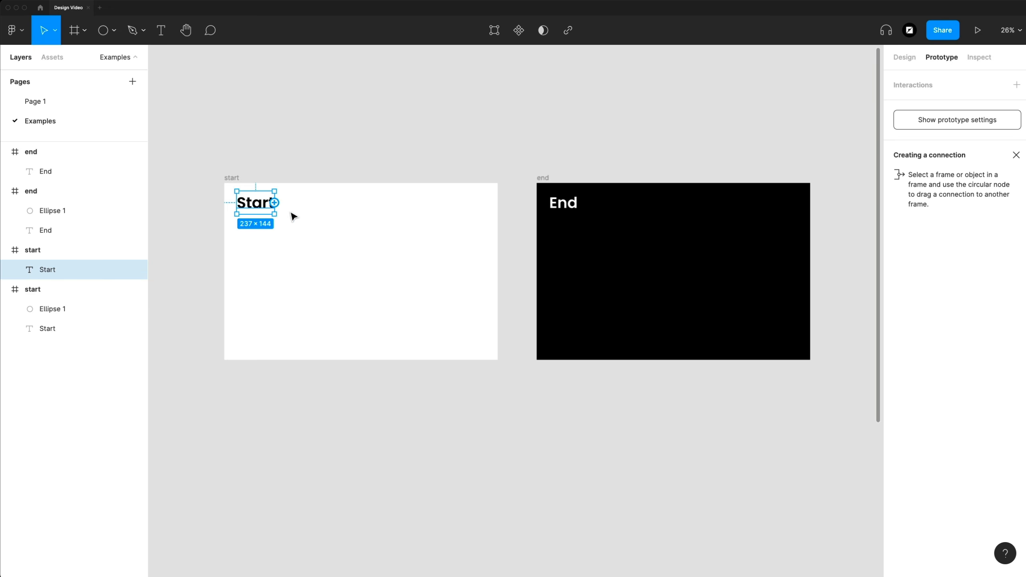
{"action": "left_click_drag", "start_coordinate": [275, 203], "coordinate": [577, 267]}
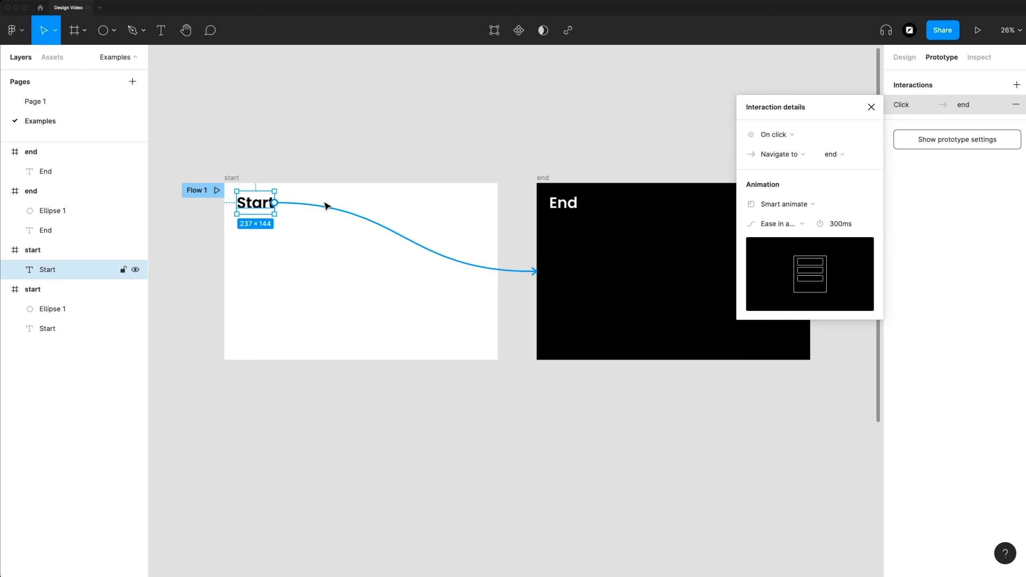
Set the Start text's on-click interaction to a Push animation directed left
{"action": "left_click", "coordinate": [779, 134]}
{"action": "left_click", "coordinate": [785, 137]}
{"action": "left_click", "coordinate": [795, 205]}
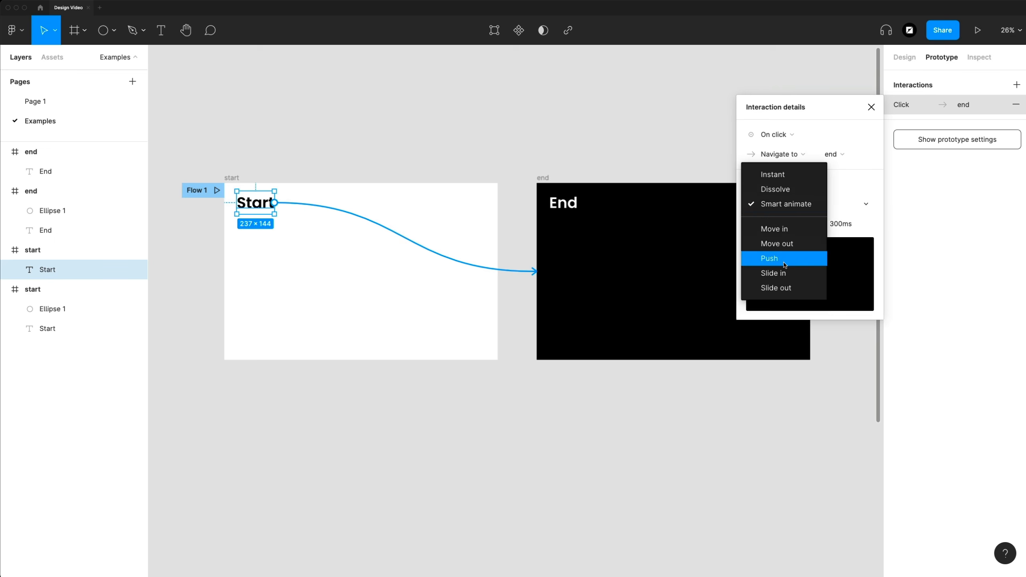
{"action": "left_click", "coordinate": [772, 258]}
{"action": "left_click", "coordinate": [835, 206]}
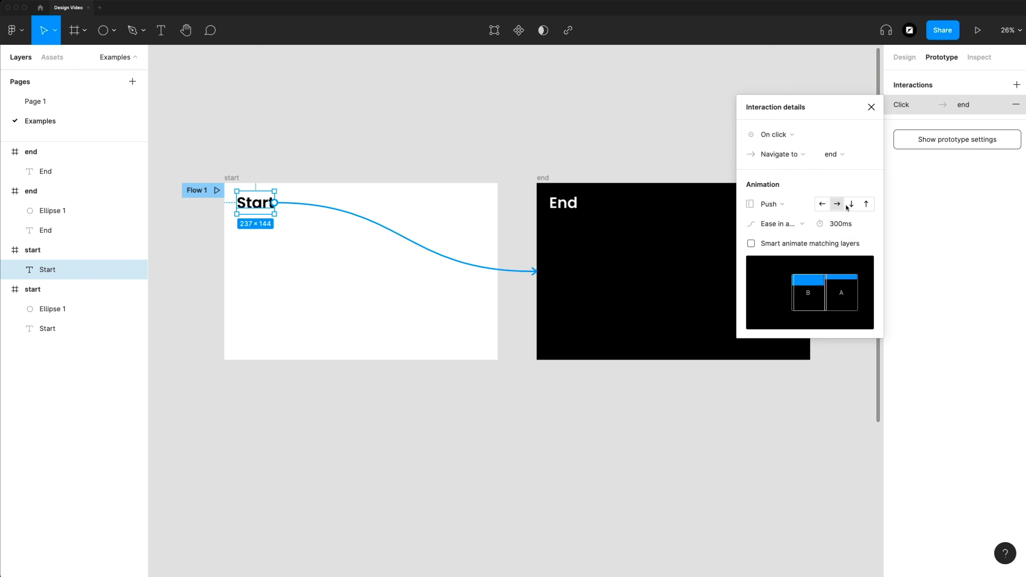
{"action": "left_click", "coordinate": [823, 204]}
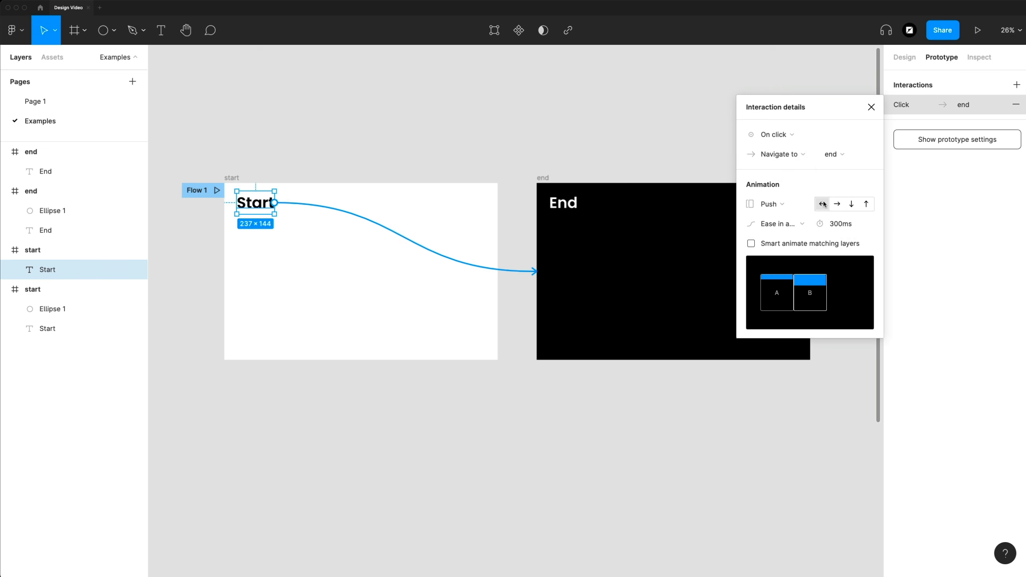
Link the End text back to the start frame with an on-click Push animation directed right
{"action": "left_click", "coordinate": [576, 202]}
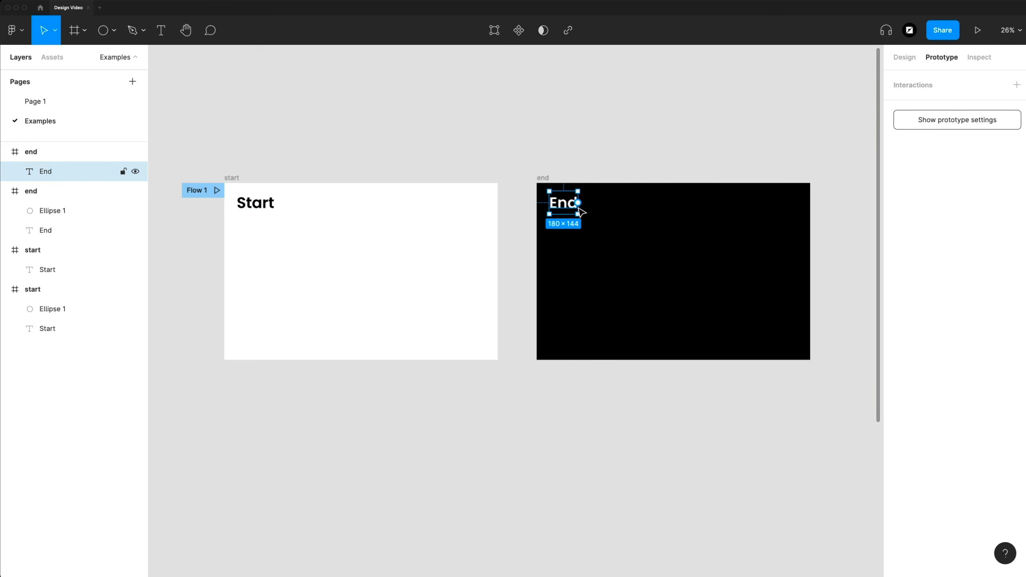
{"action": "left_click_drag", "start_coordinate": [577, 202], "coordinate": [468, 259]}
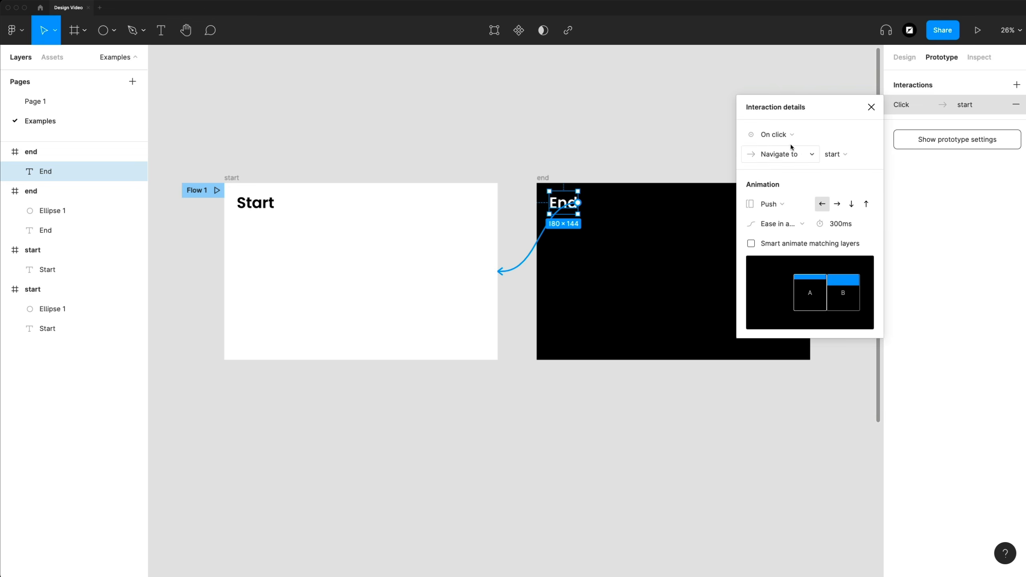
{"action": "left_click", "coordinate": [836, 203]}
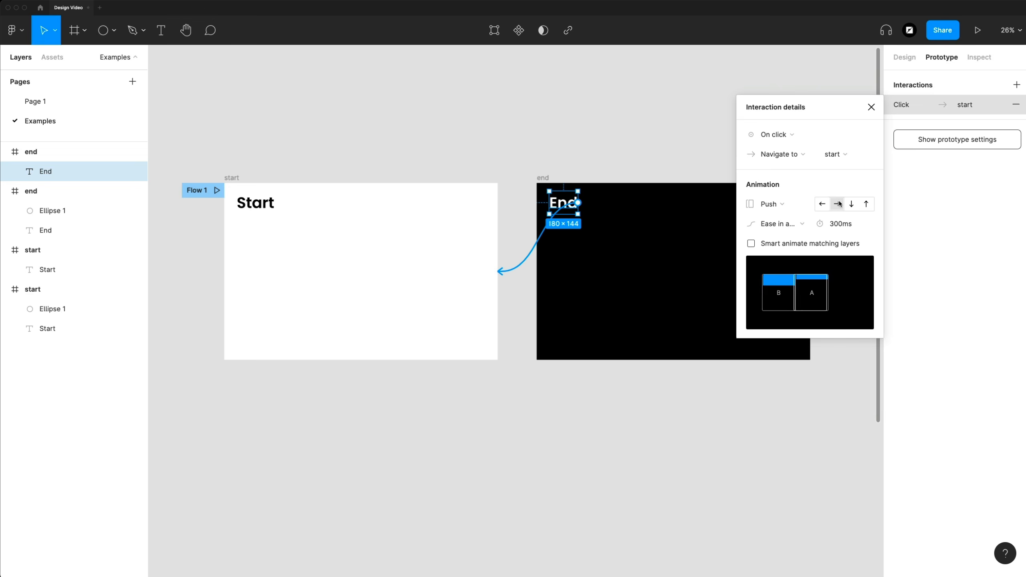
{"action": "left_click", "coordinate": [871, 107]}
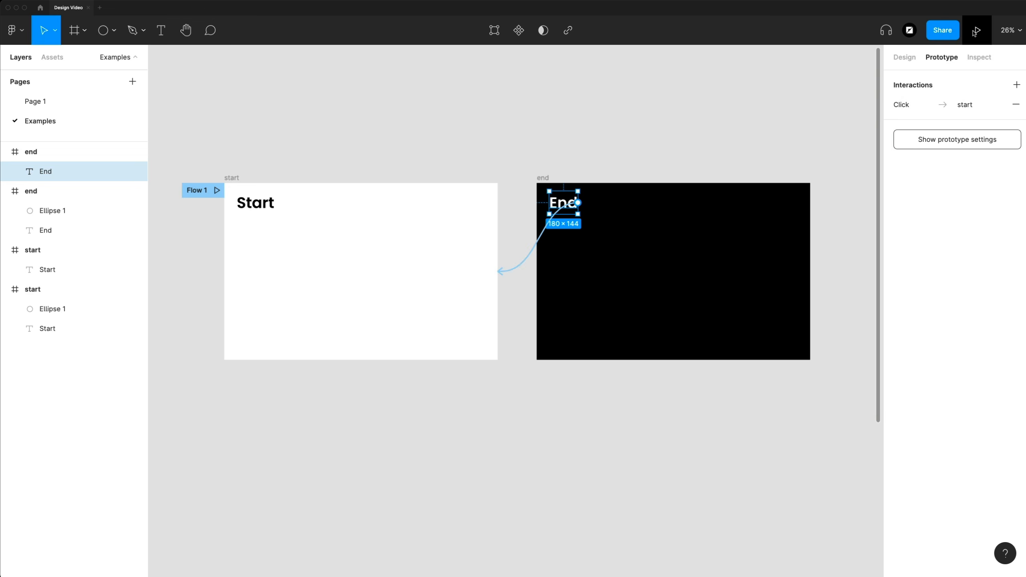
Preview the Push transition from Start to End and back, and return to the design file
{"action": "left_click", "coordinate": [977, 30]}
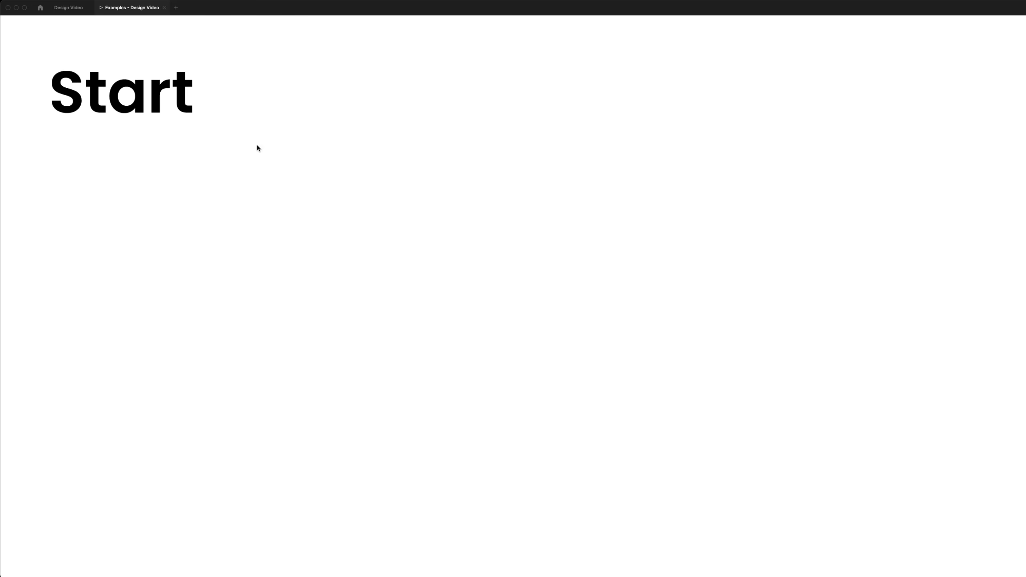
{"action": "left_click", "coordinate": [158, 104]}
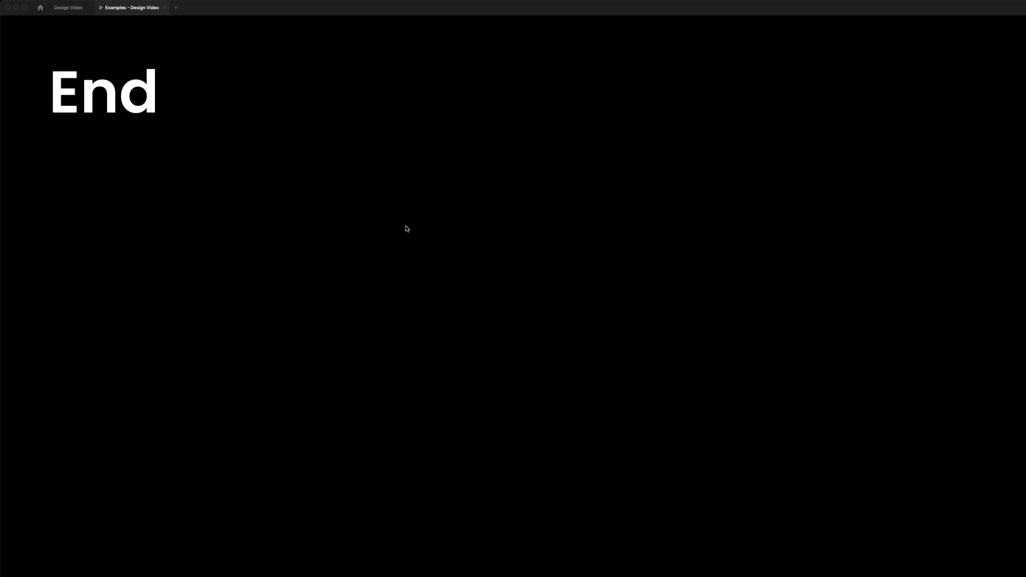
{"action": "left_click", "coordinate": [65, 91]}
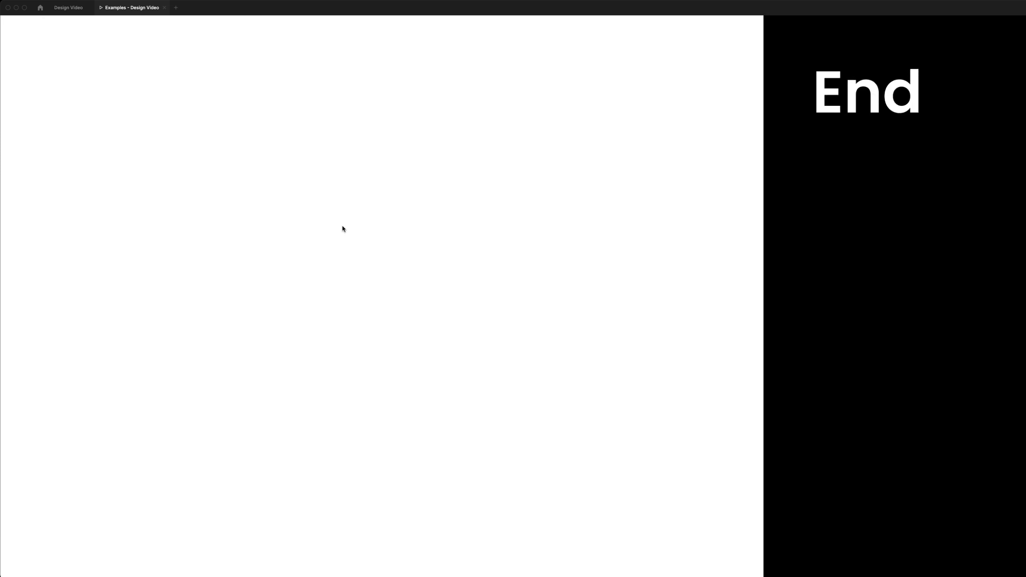
{"action": "left_click", "coordinate": [72, 10]}
Enlarge the circle in the white end frame to about 1289 × 1289, extending past the frame's lower-right corner
{"action": "left_click", "coordinate": [601, 105]}
{"action": "scroll", "coordinate": [606, 137], "scroll_direction": "down", "scroll_amount": 10}
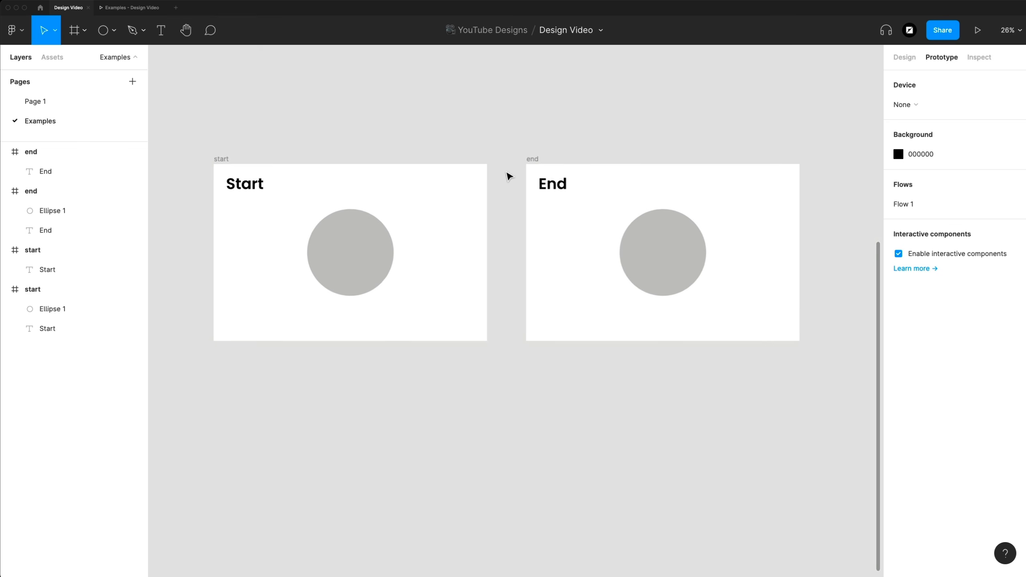
{"action": "scroll", "coordinate": [509, 176], "scroll_direction": "up", "scroll_amount": 3}
{"action": "scroll", "coordinate": [508, 178], "scroll_direction": "down", "scroll_amount": 1}
{"action": "scroll", "coordinate": [508, 177], "scroll_direction": "up", "scroll_amount": 1}
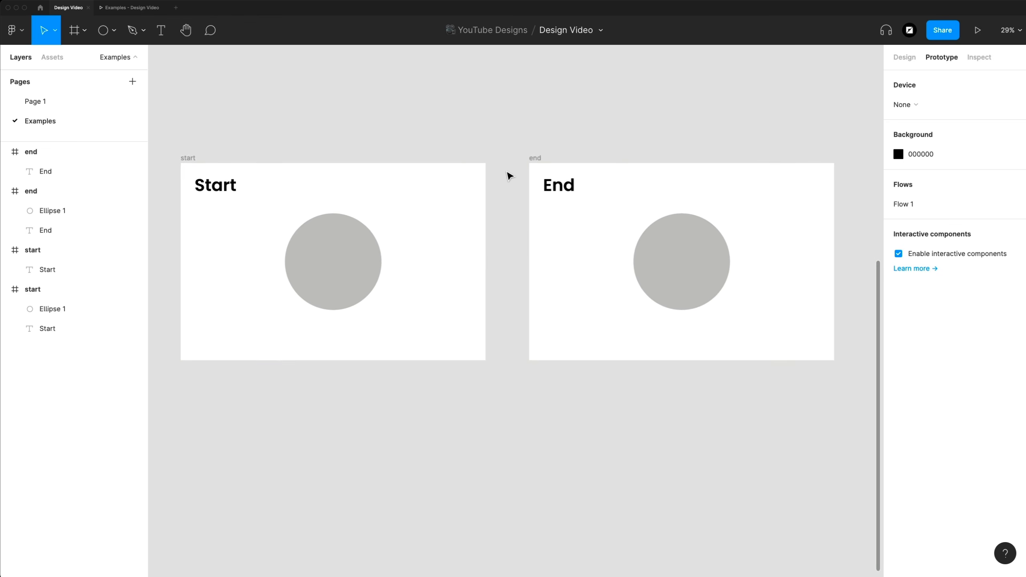
{"action": "left_click", "coordinate": [349, 268]}
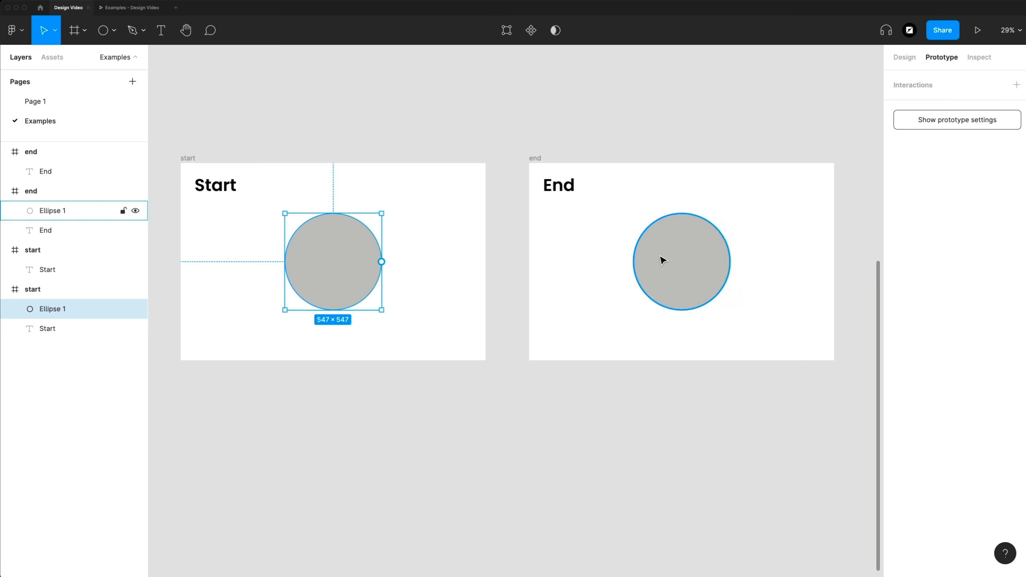
{"action": "left_click", "coordinate": [101, 216]}
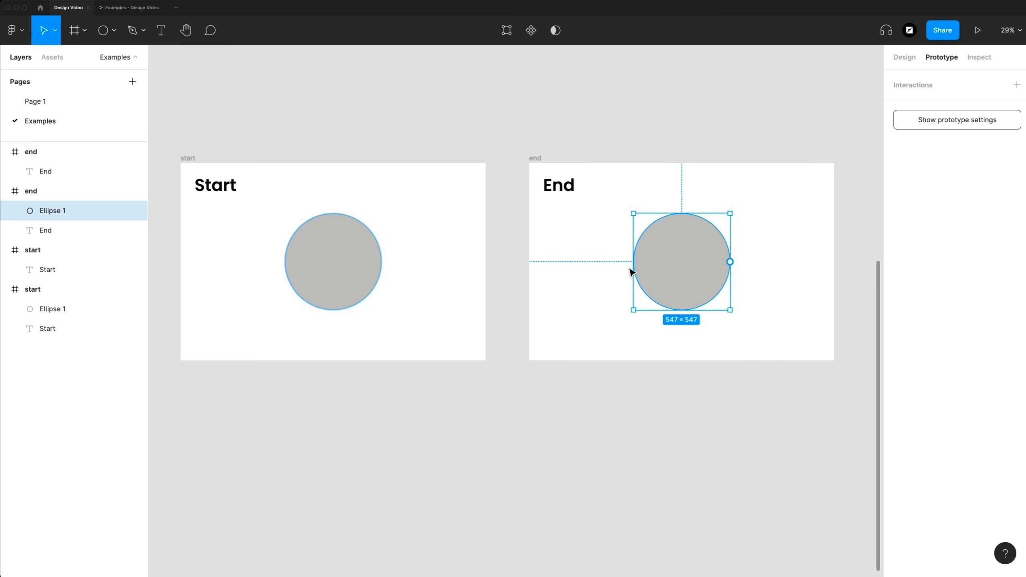
{"action": "left_click_drag", "start_coordinate": [724, 313], "coordinate": [874, 433]}
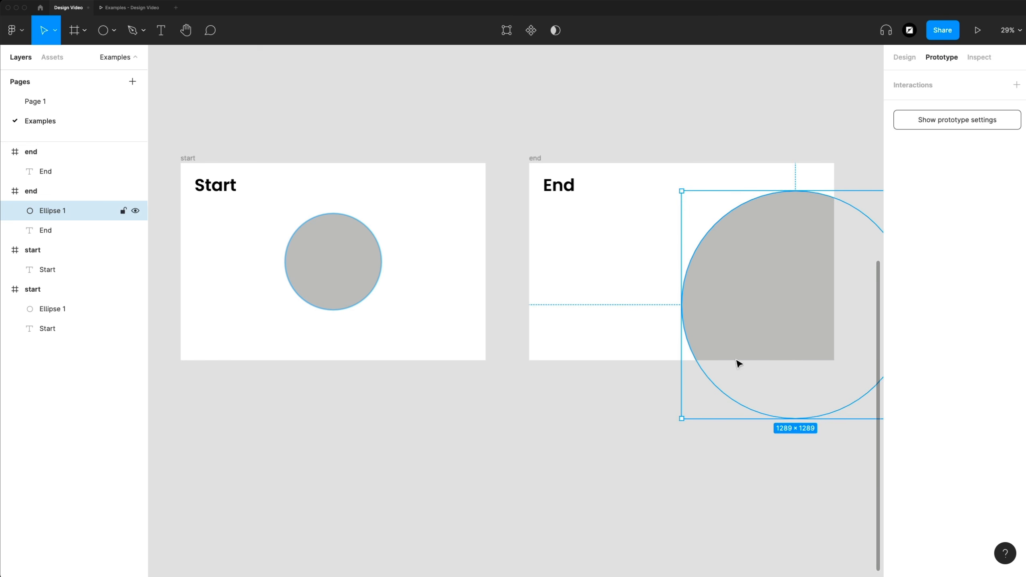
Link the start frame's circle to the end frame with an on-click Smart animate transition
{"action": "left_click", "coordinate": [355, 269]}
{"action": "left_click_drag", "start_coordinate": [384, 265], "coordinate": [618, 256]}
{"action": "left_click", "coordinate": [779, 140]}
{"action": "left_click", "coordinate": [778, 140]}
{"action": "left_click", "coordinate": [766, 203]}
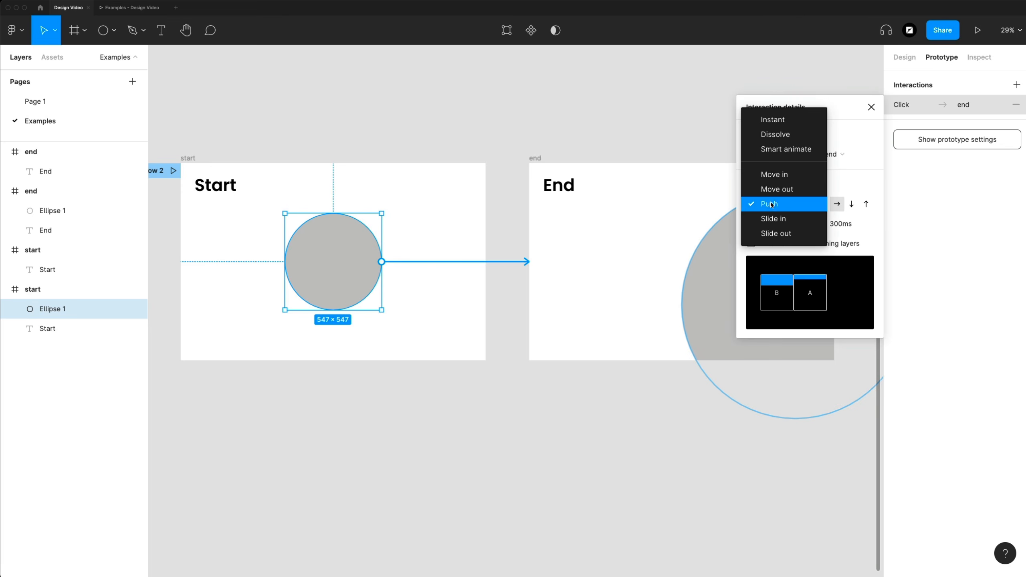
{"action": "left_click", "coordinate": [791, 149]}
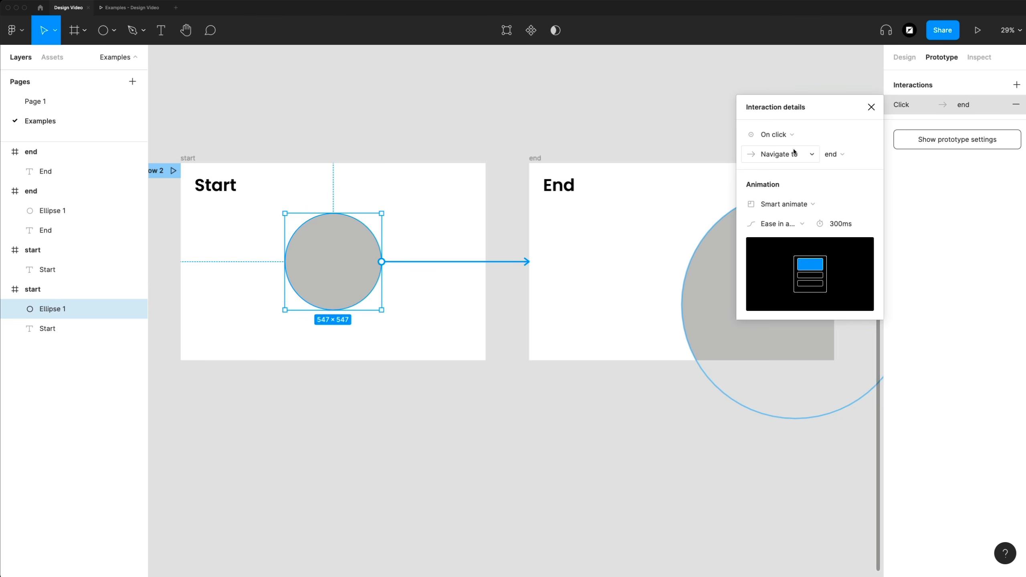
Link the enlarged circle in the end frame back to the start frame with an on-click interaction
{"action": "left_click", "coordinate": [705, 314]}
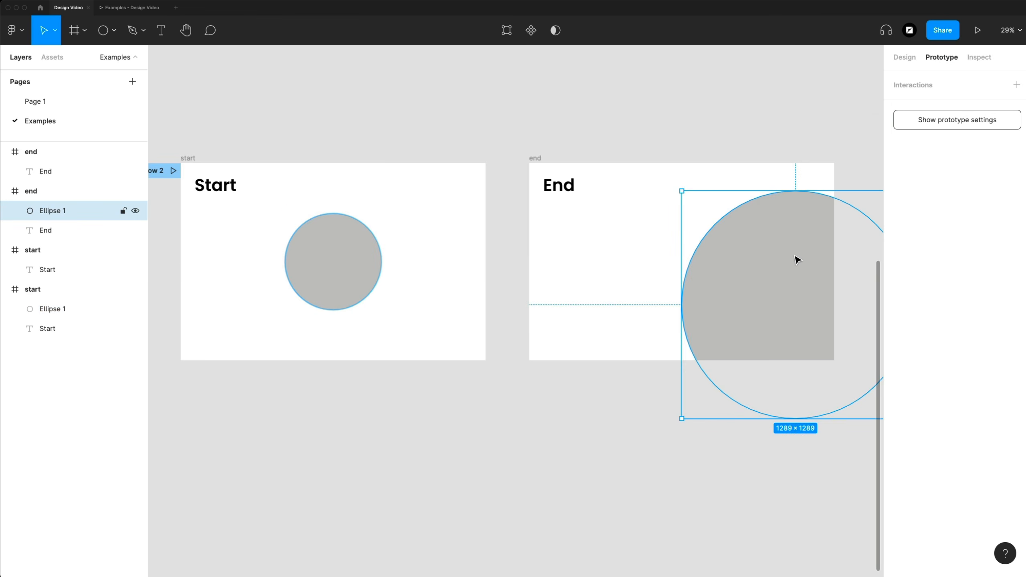
{"action": "scroll", "coordinate": [774, 284], "scroll_direction": "right", "scroll_amount": 5}
{"action": "mouse_move", "coordinate": [781, 293]}
{"action": "left_mouse_down"}
{"action": "mouse_move", "coordinate": [749, 351]}
{"action": "mouse_move", "coordinate": [317, 230]}
{"action": "left_mouse_up"}
{"action": "scroll", "coordinate": [451, 232], "scroll_direction": "left", "scroll_amount": 3}
{"action": "left_click", "coordinate": [870, 107]}
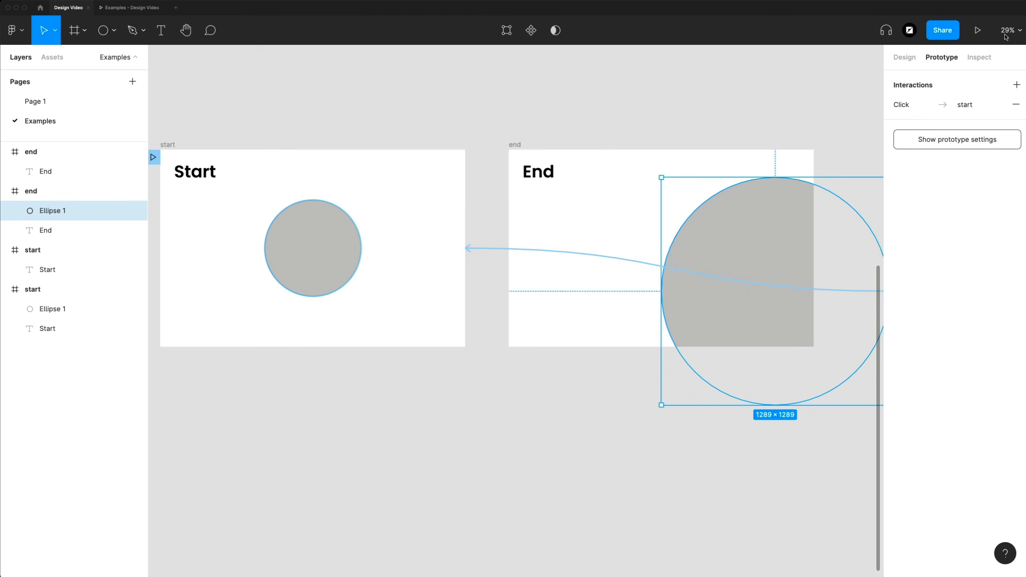
Preview the Smart animate transition between the small and the enlarged circle in both directions
{"action": "left_click", "coordinate": [279, 223]}
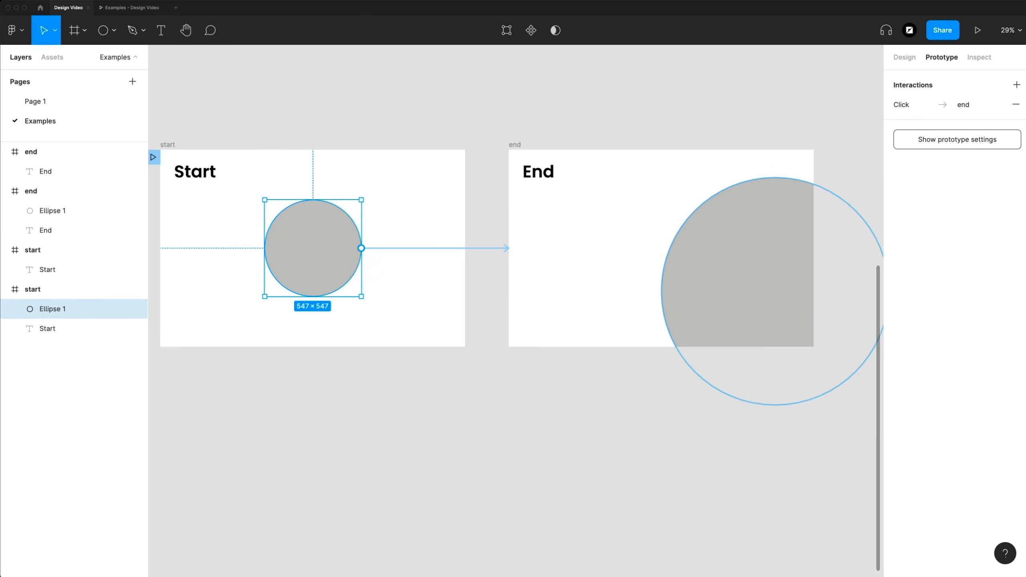
{"action": "left_click", "coordinate": [978, 30]}
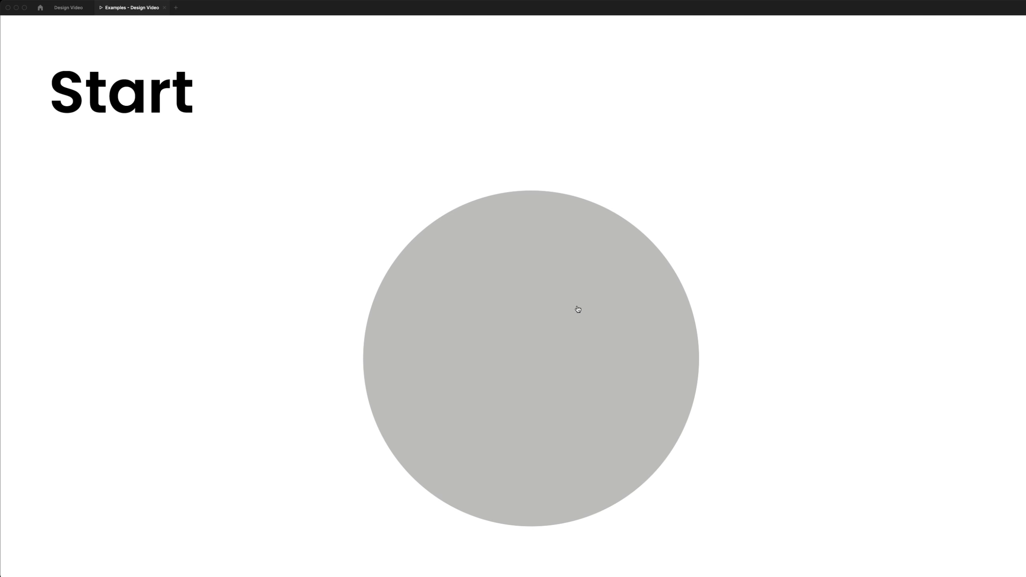
{"action": "left_click", "coordinate": [533, 303]}
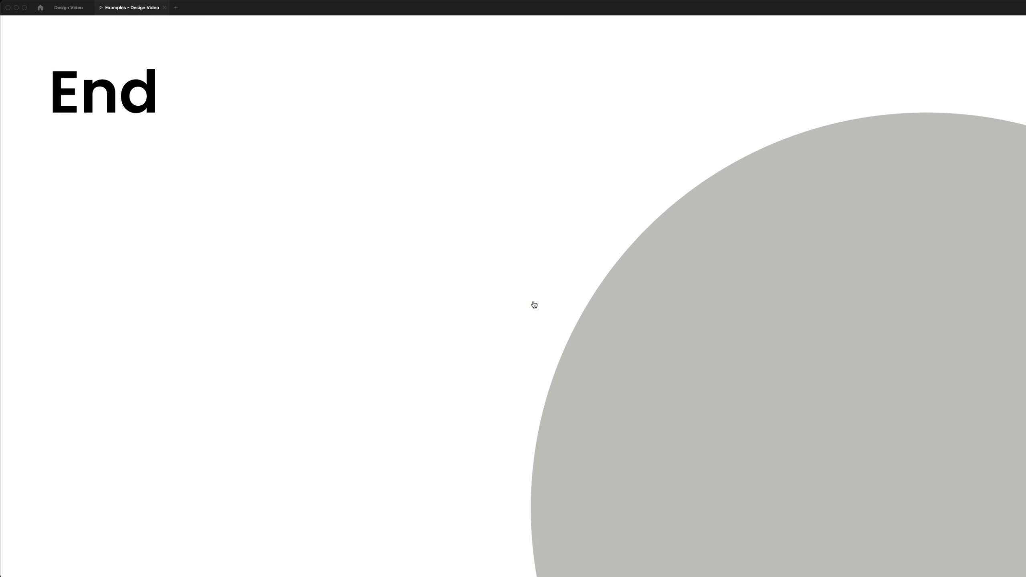
{"action": "left_click", "coordinate": [873, 301]}
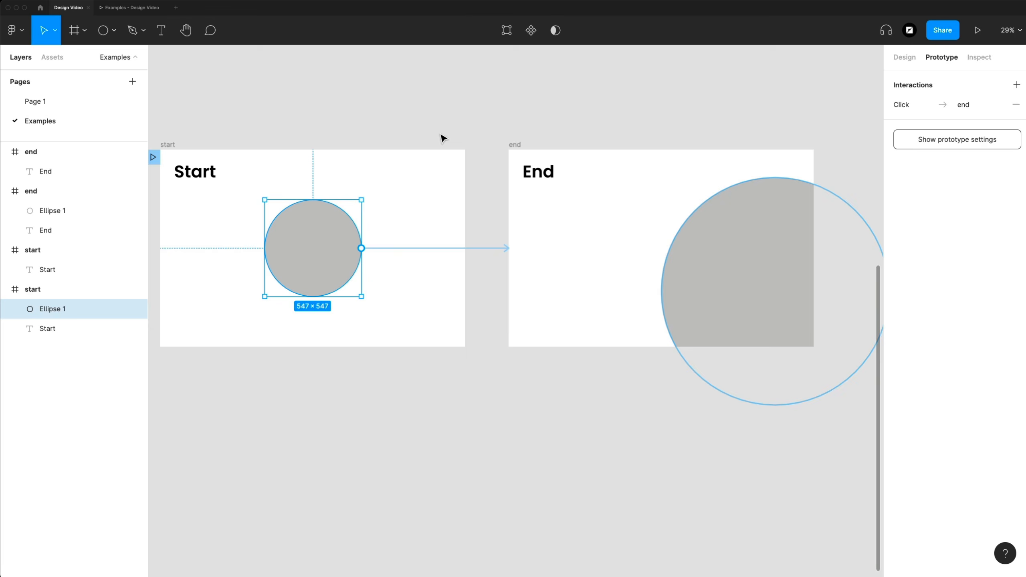
Compare the circles and their interactions in the start and end frames
{"action": "left_click", "coordinate": [497, 117]}
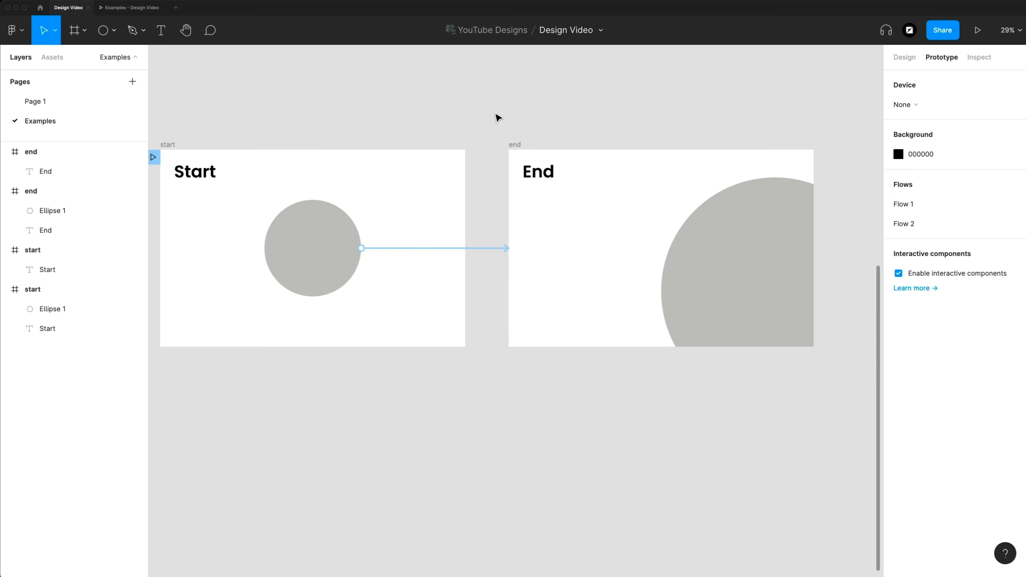
{"action": "scroll", "coordinate": [498, 117], "scroll_direction": "left", "scroll_amount": 3}
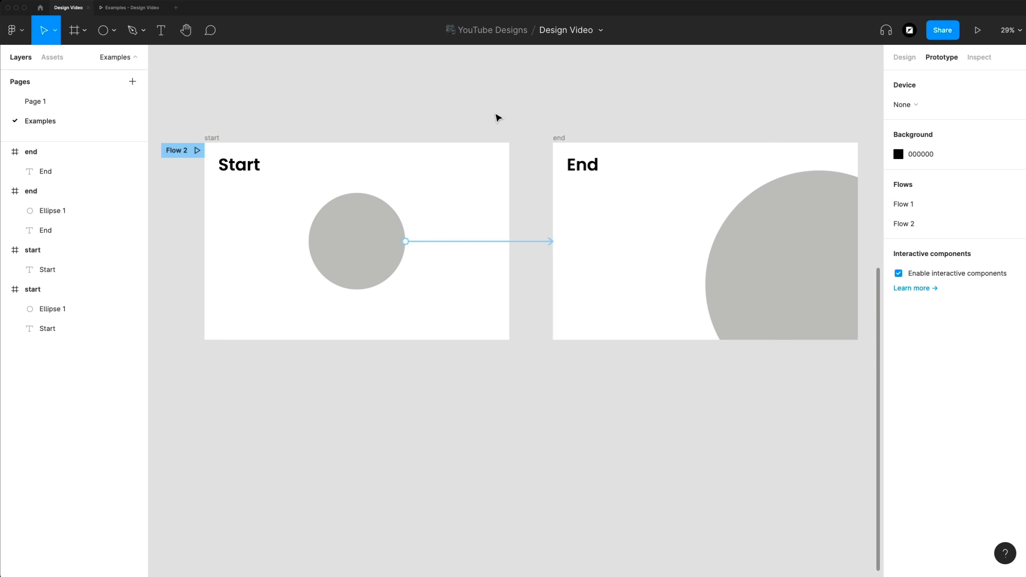
{"action": "left_click", "coordinate": [384, 224]}
{"action": "left_click", "coordinate": [787, 233]}
{"action": "left_click", "coordinate": [366, 234]}
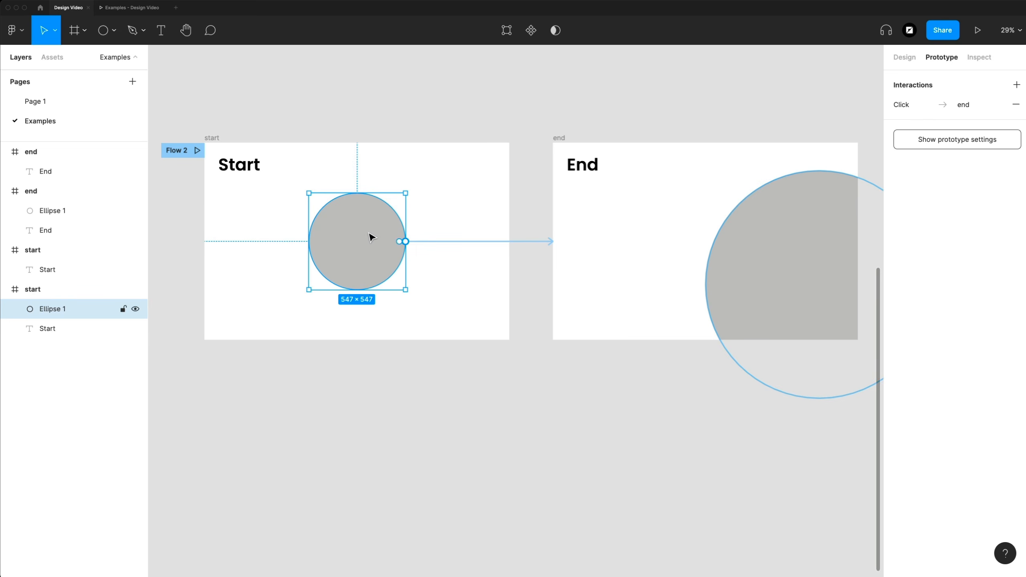
{"action": "left_click", "coordinate": [739, 248]}
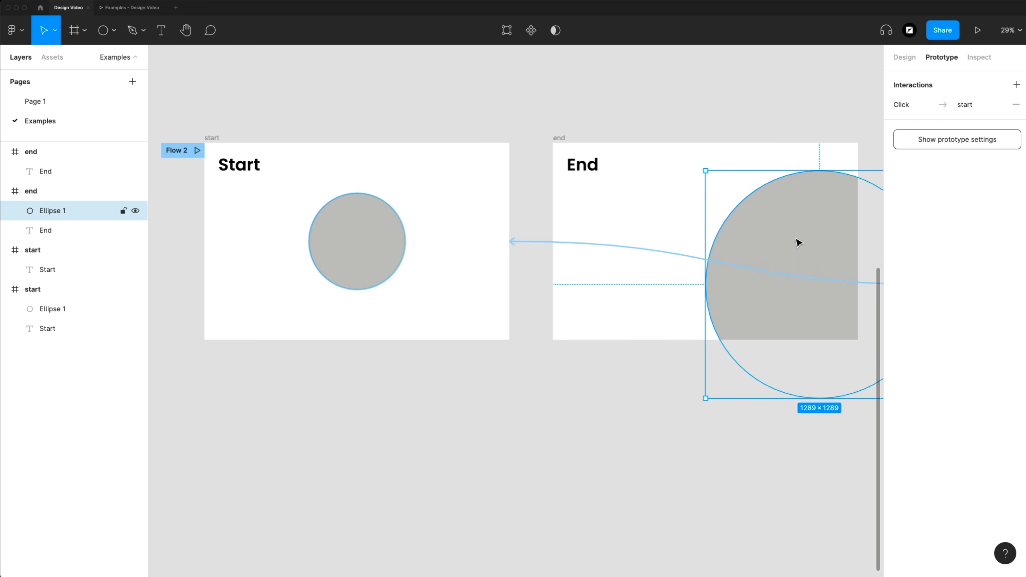
Examine the prototype links between the Start and End texts in the white and black example frames
{"action": "scroll", "coordinate": [682, 195], "scroll_direction": "up", "scroll_amount": 5}
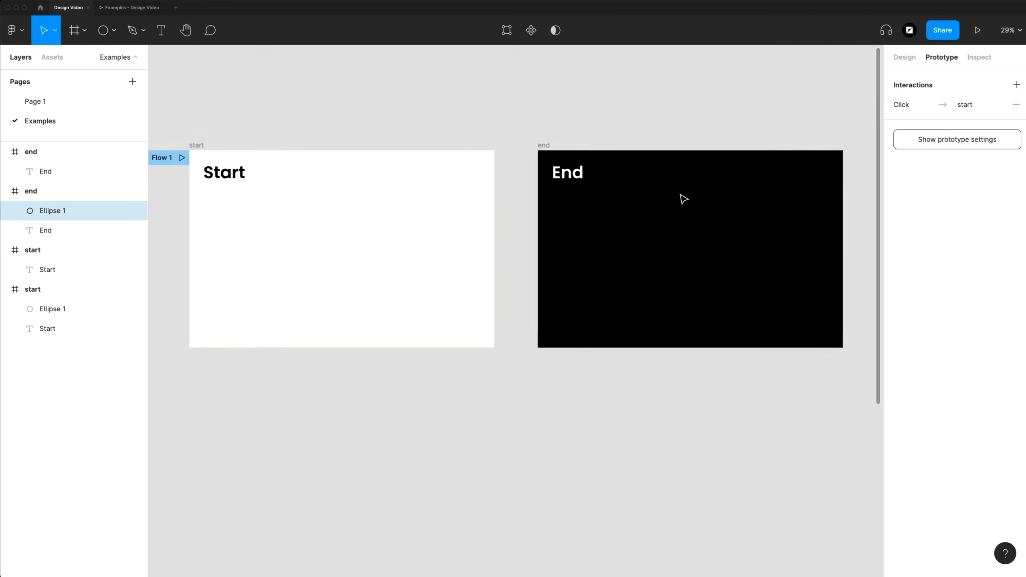
{"action": "scroll", "coordinate": [525, 202], "scroll_direction": "down", "scroll_amount": 1}
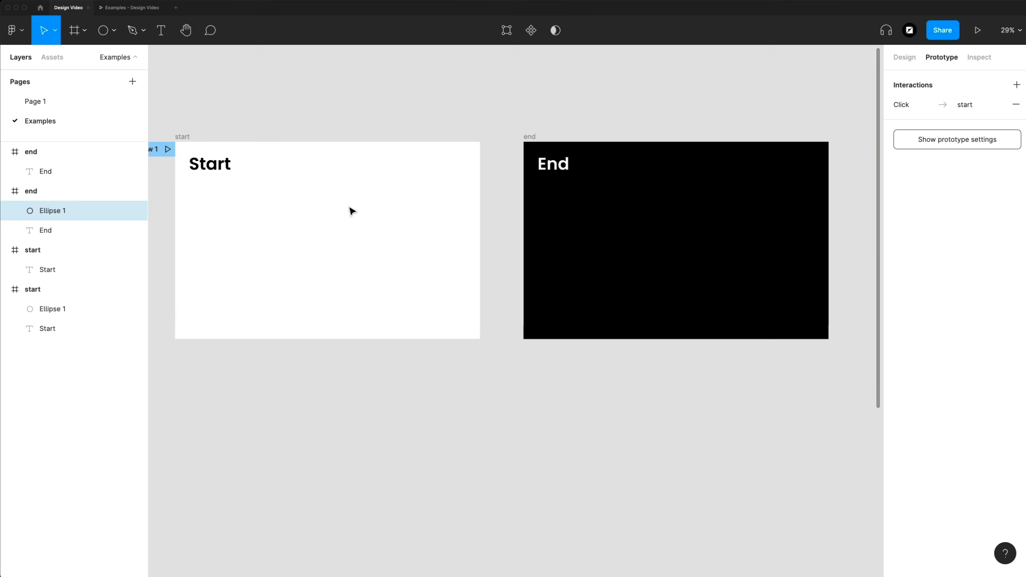
{"action": "left_click", "coordinate": [350, 208]}
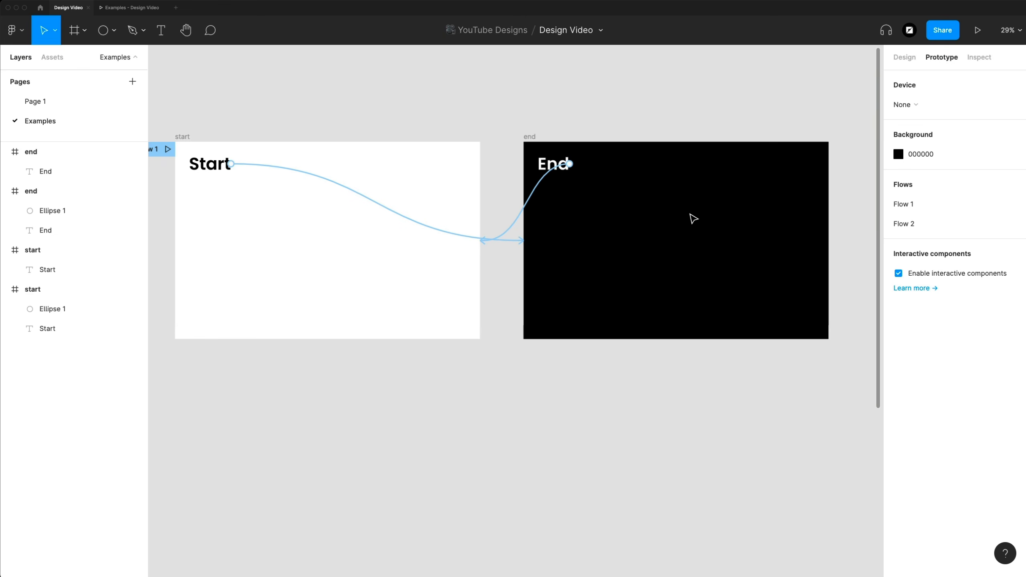
Duplicate the Design Frame with the login page on Page 1
{"action": "left_click", "coordinate": [41, 101]}
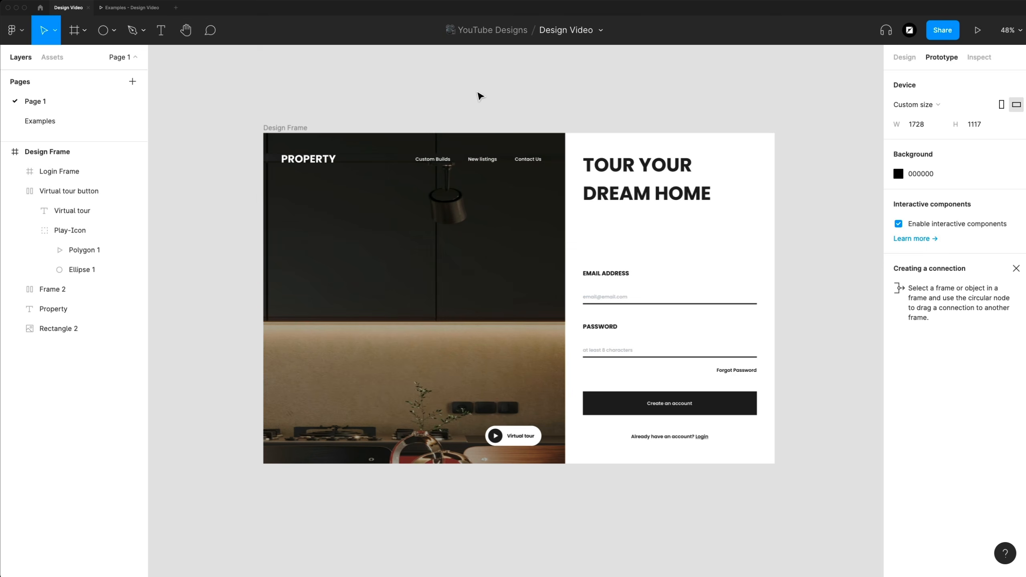
{"action": "scroll", "coordinate": [486, 96], "scroll_direction": "down", "scroll_amount": 1}
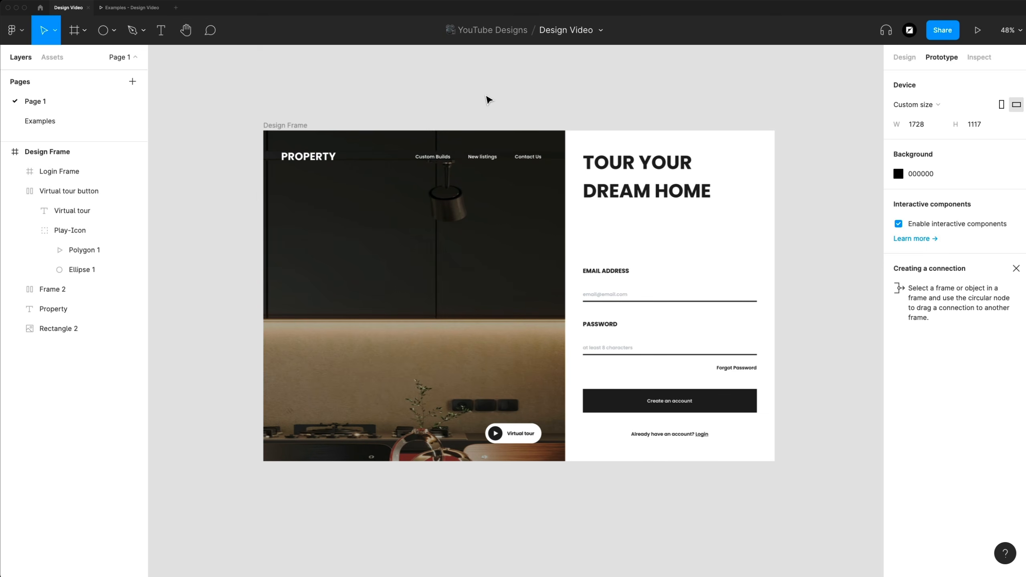
{"action": "left_click", "coordinate": [265, 125]}
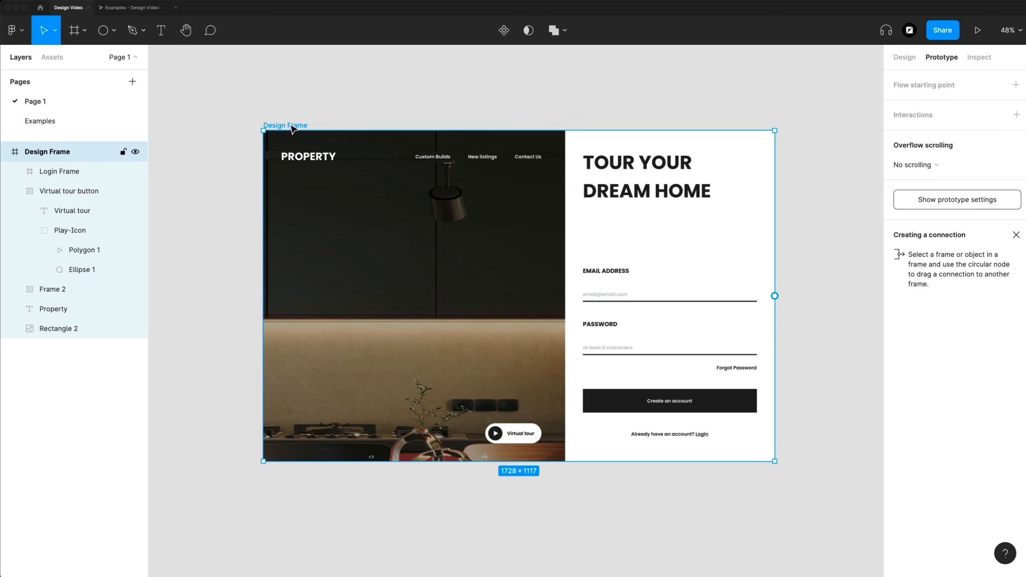
{"action": "key", "text": "ctrl+d"}
{"action": "left_click", "coordinate": [503, 80]}
{"action": "scroll", "coordinate": [508, 80], "scroll_direction": "down", "scroll_amount": 3}
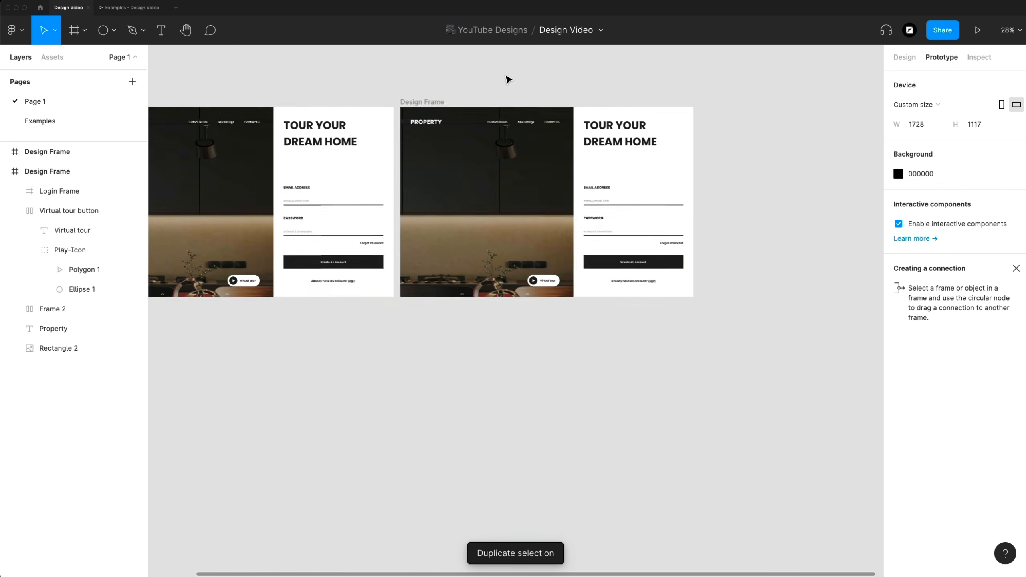
Rename the original design frame as Start and its duplicate as End
{"action": "scroll", "coordinate": [484, 85], "scroll_direction": "left", "scroll_amount": 5}
{"action": "double_click", "coordinate": [297, 96]}
{"action": "type", "text": "Start"}
{"action": "double_click", "coordinate": [588, 96]}
{"action": "type", "text": "En"}
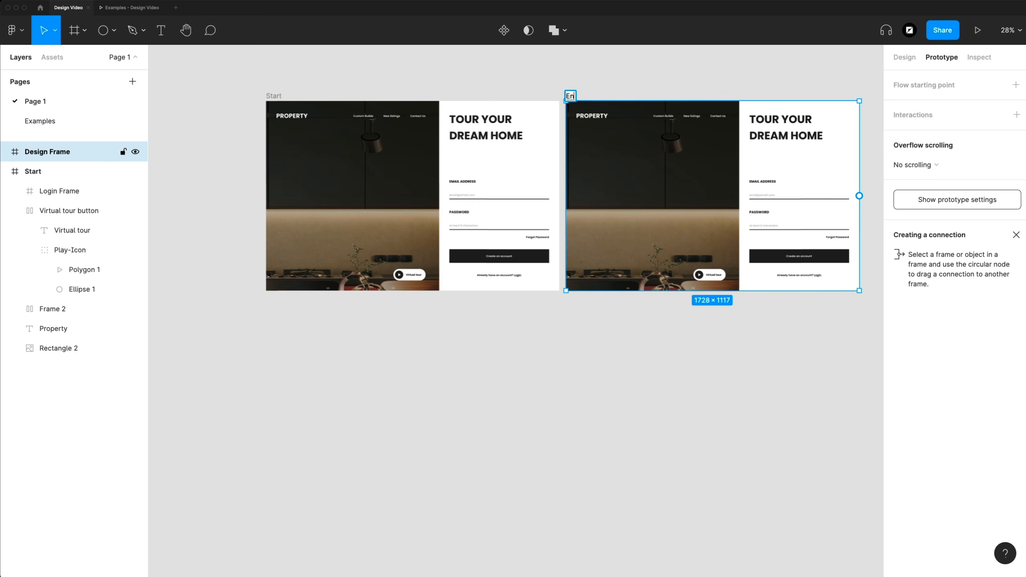
{"action": "key", "text": "Return"}
Move the End frame farther to the right to leave a wide gap beside the Start frame
{"action": "left_click_drag", "start_coordinate": [574, 99], "coordinate": [782, 101]}
{"action": "left_click", "coordinate": [666, 136]}
{"action": "scroll", "coordinate": [309, 156], "scroll_direction": "left", "scroll_amount": 2}
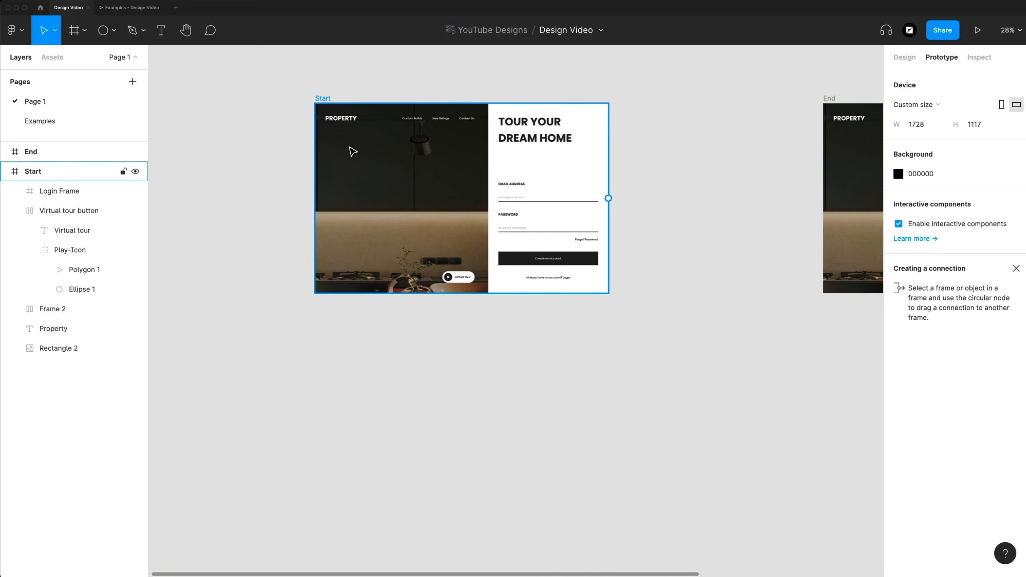
Move the Start frame's login form out to the right until it sits flush against the photo's right edge
{"action": "scroll", "coordinate": [350, 145], "scroll_direction": "up", "scroll_amount": 3}
{"action": "scroll", "coordinate": [353, 150], "scroll_direction": "up", "scroll_amount": 3}
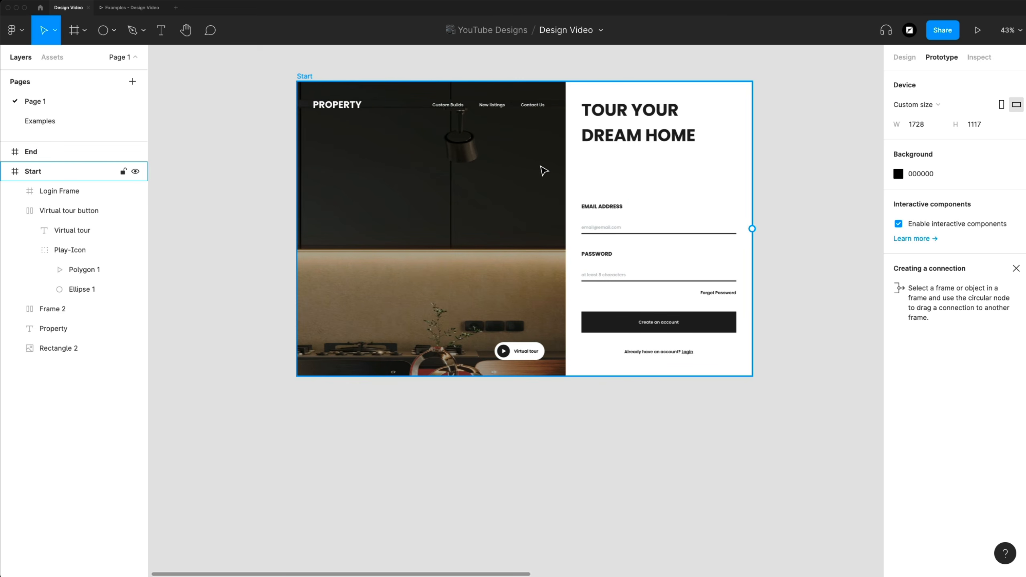
{"action": "left_click", "coordinate": [588, 161]}
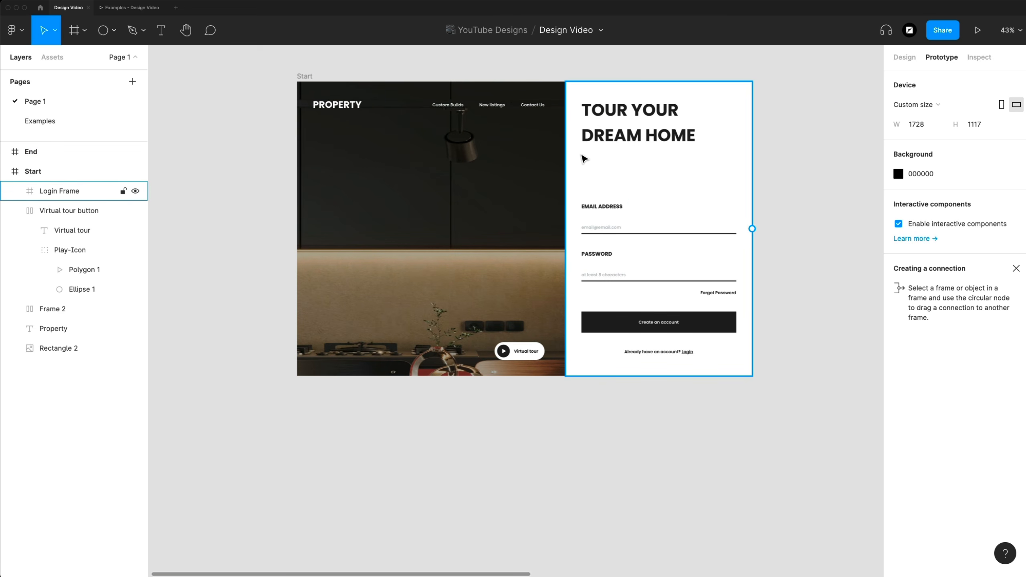
{"action": "left_click_drag", "start_coordinate": [589, 167], "coordinate": [718, 163]}
{"action": "left_click_drag", "start_coordinate": [779, 166], "coordinate": [806, 167]}
{"action": "scroll", "coordinate": [754, 101], "scroll_direction": "up", "scroll_amount": 5}
{"action": "scroll", "coordinate": [737, 105], "scroll_direction": "down", "scroll_amount": 5}
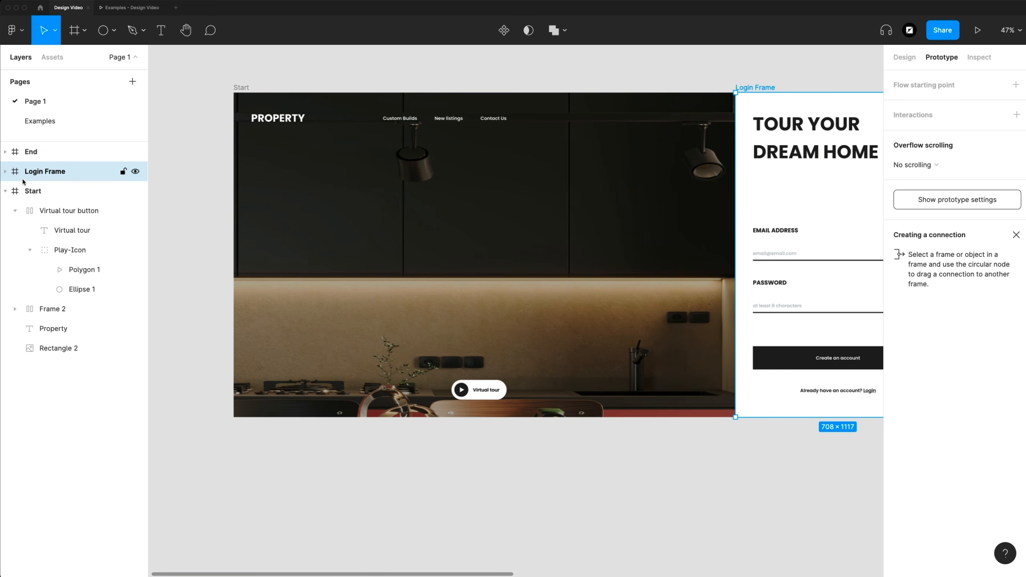
Nest the Login Frame inside the Start frame so that it is clipped outside the frame's bounds
{"action": "left_click", "coordinate": [5, 190]}
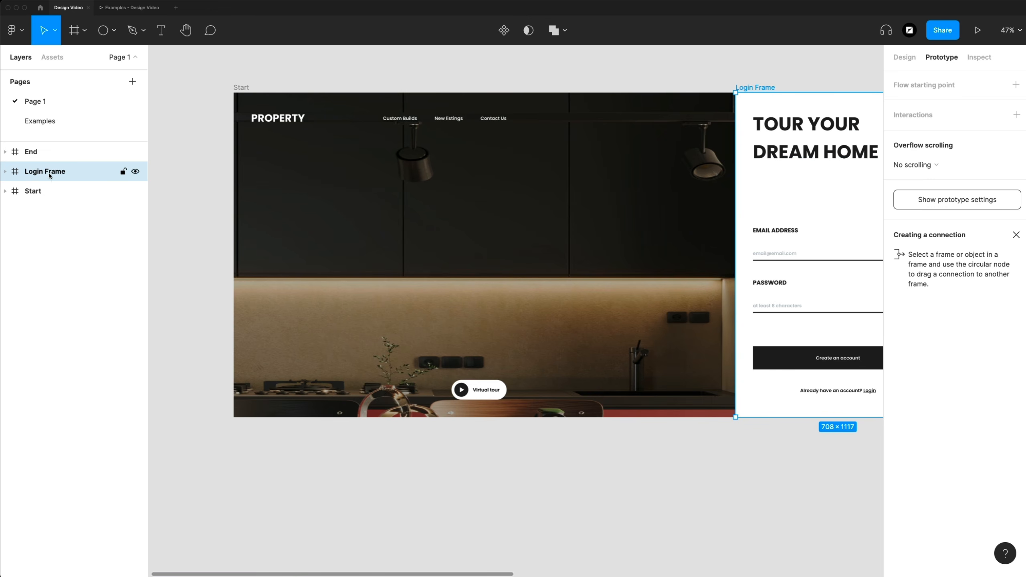
{"action": "left_click_drag", "start_coordinate": [46, 170], "coordinate": [68, 191]}
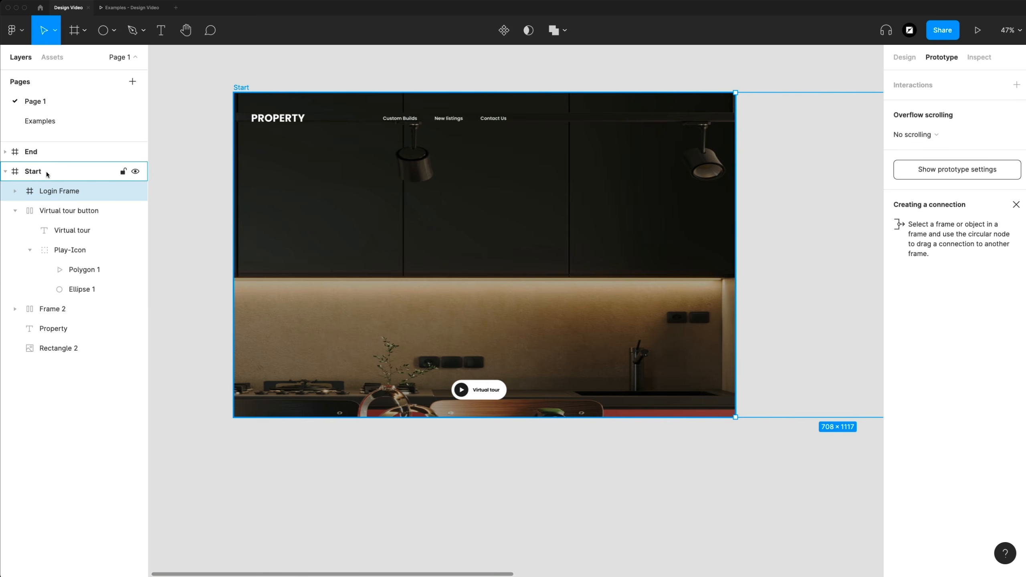
{"action": "left_click", "coordinate": [6, 172]}
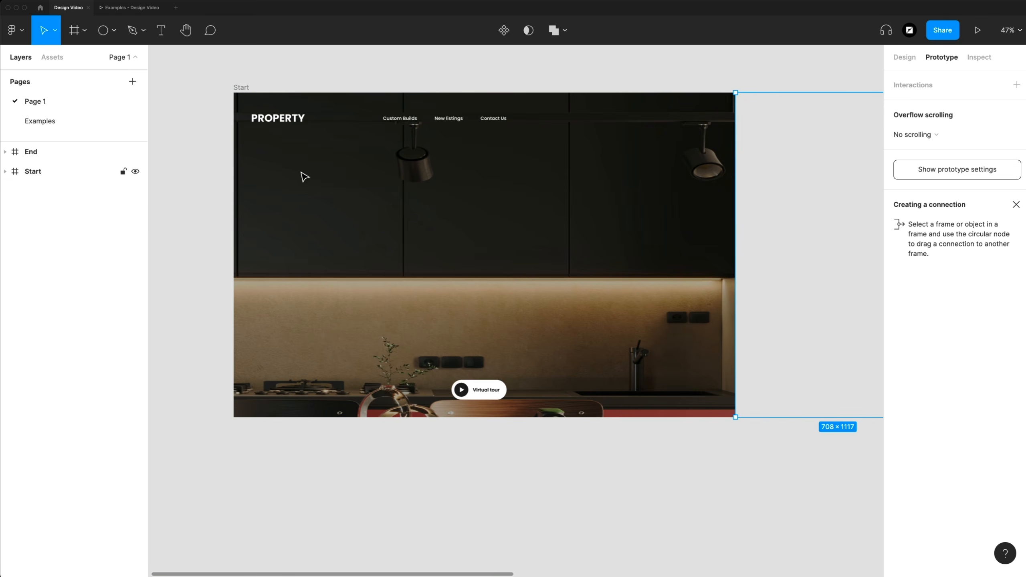
{"action": "left_click", "coordinate": [814, 75]}
Duplicate the Start frame's navigation links to the right and delete Custom Builds from the copy
{"action": "left_click", "coordinate": [494, 125]}
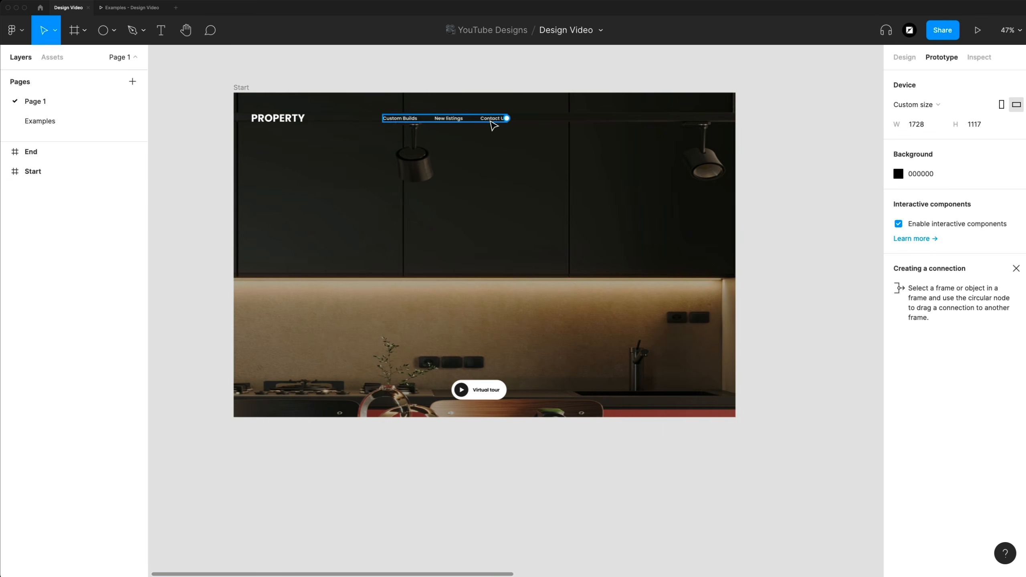
{"action": "left_click_drag", "start_coordinate": [496, 125], "coordinate": [646, 126]}
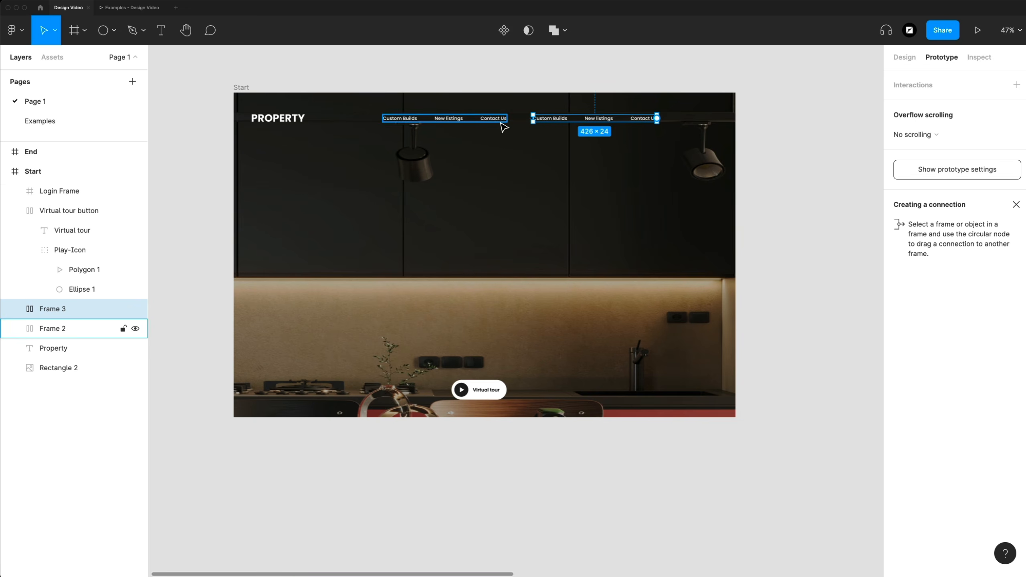
{"action": "double_click", "coordinate": [559, 123]}
{"action": "key", "text": "Delete"}
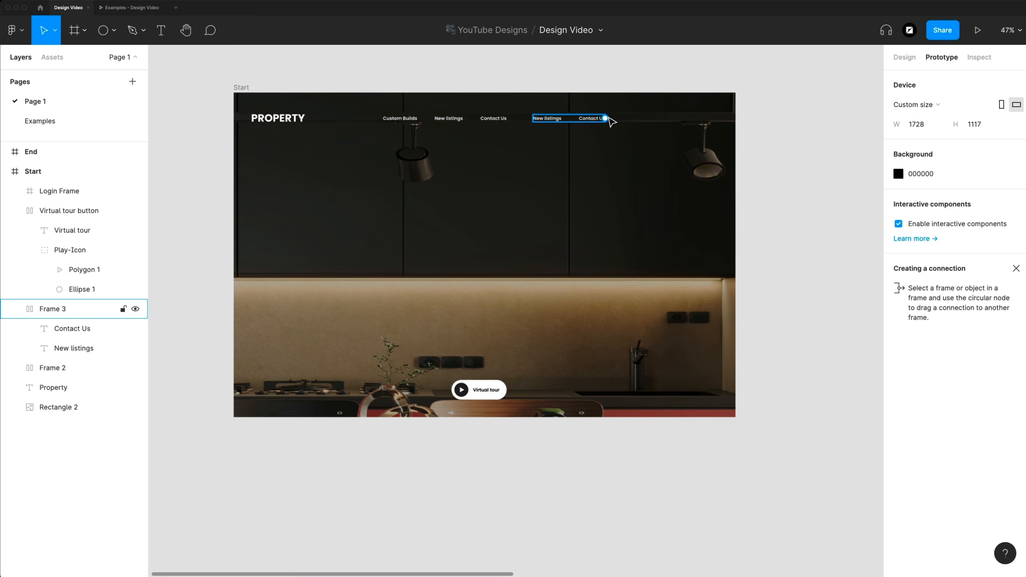
Change the copied Contact Us text to Login and the copied New listings text to Register
{"action": "left_click", "coordinate": [589, 122]}
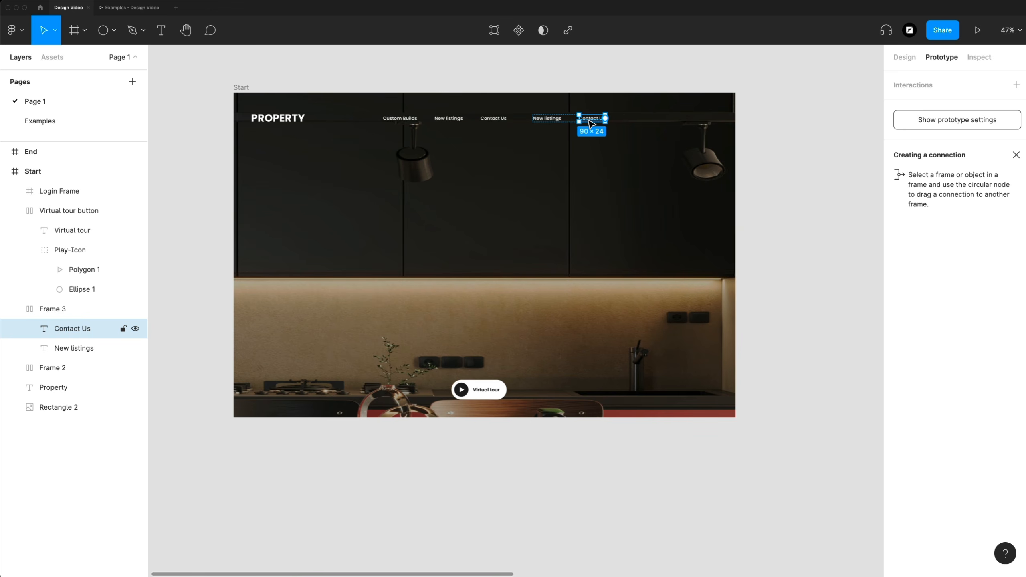
{"action": "double_click", "coordinate": [587, 119]}
{"action": "type", "text": "Login"}
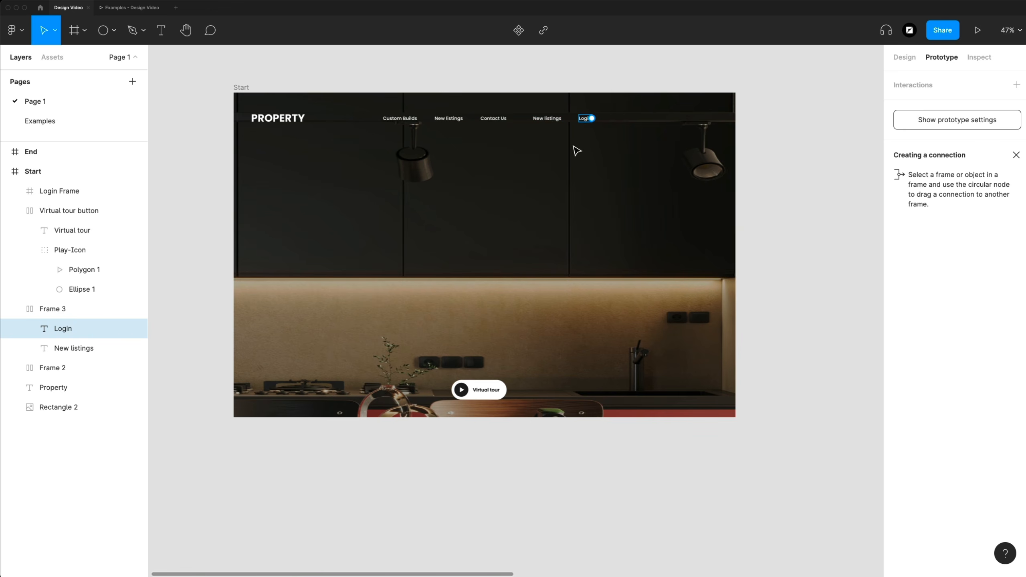
{"action": "double_click", "coordinate": [547, 117]}
{"action": "type", "text": "Register"}
{"action": "key", "text": "Escape"}
{"action": "key", "text": "Escape"}
Move the Register and Login group to the right end of the header, 80 px from the Start frame's edge
{"action": "left_click_drag", "start_coordinate": [580, 127], "coordinate": [700, 126]}
{"action": "key", "text": "alt"}
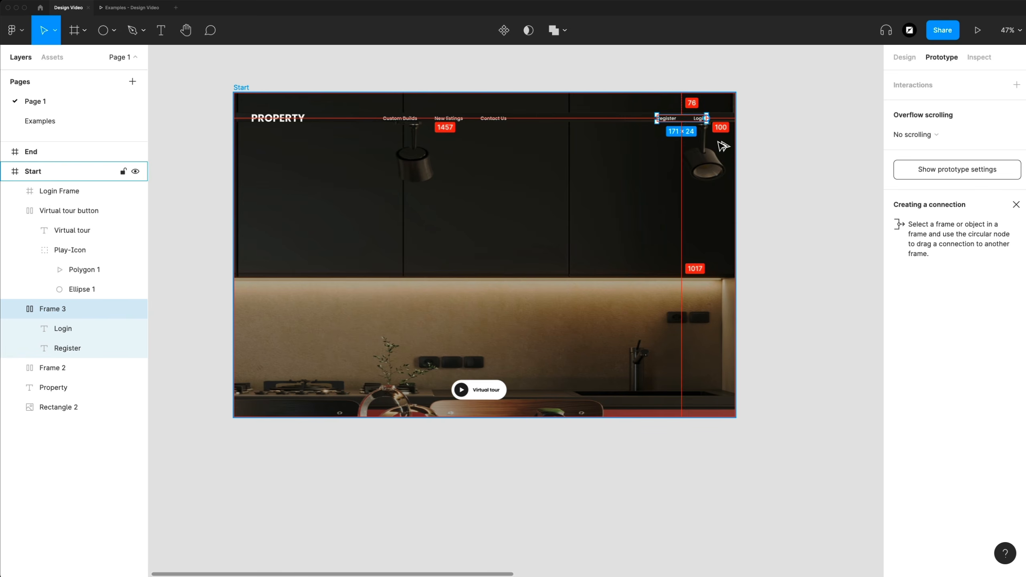
{"action": "key", "text": "shift+Right"}
{"action": "key", "text": "shift+Right"}
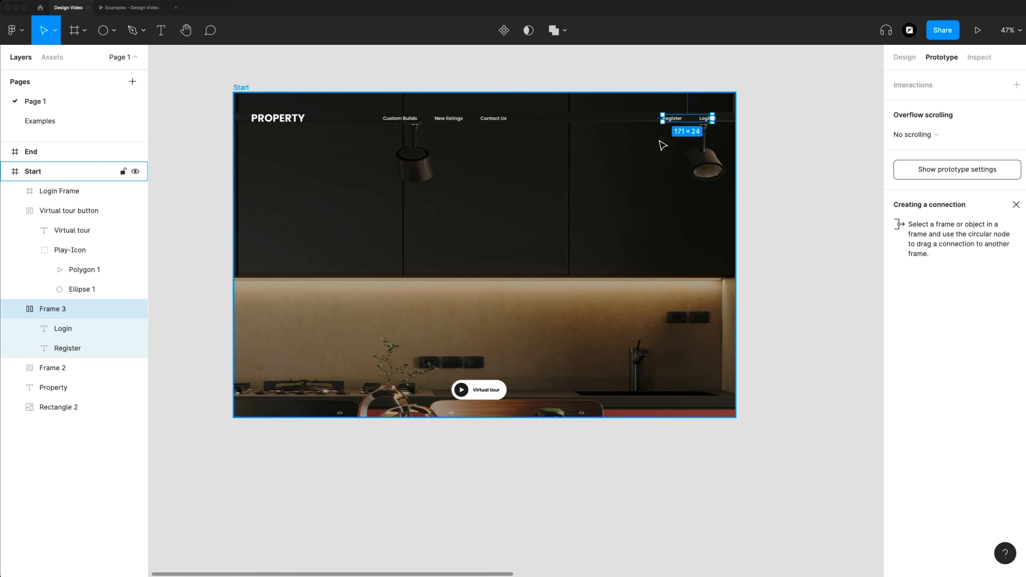
Move the Custom Builds, New listings and Contact Us group along the header to just before the Register link
{"action": "left_click_drag", "start_coordinate": [500, 126], "coordinate": [623, 127]}
{"action": "key", "text": "alt"}
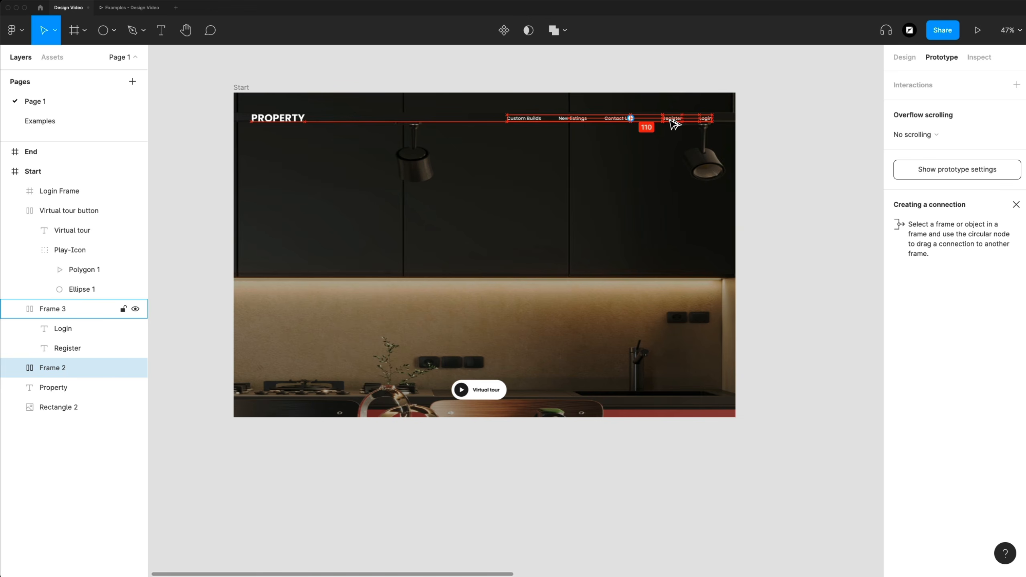
{"action": "key", "text": "shift+Left"}
{"action": "left_click", "coordinate": [777, 152]}
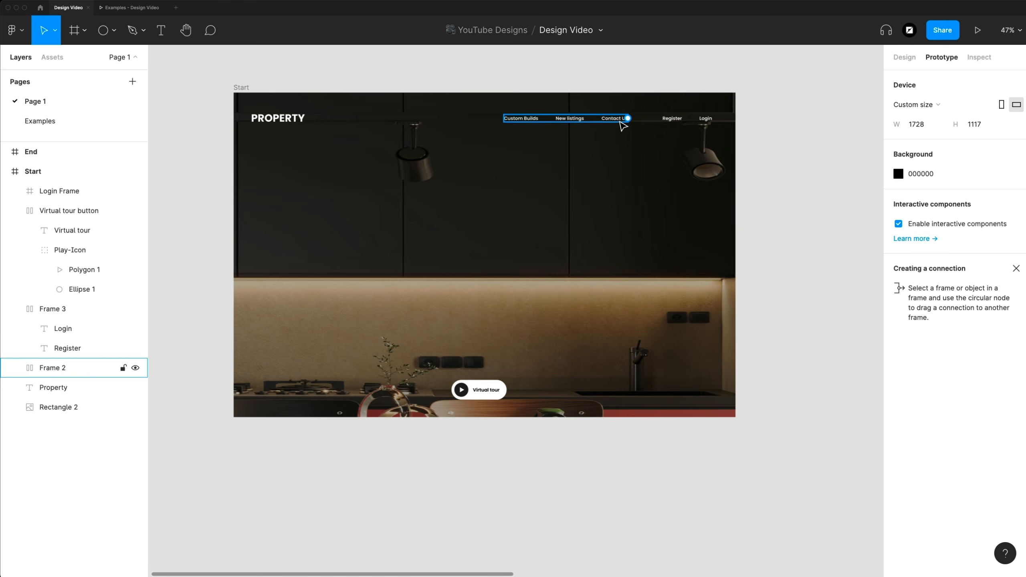
Move the Virtual tour button to the Start frame's lower right corner, 80 px from the right and 60 px from the bottom
{"action": "left_click_drag", "start_coordinate": [489, 392], "coordinate": [683, 377]}
{"action": "key", "text": "alt"}
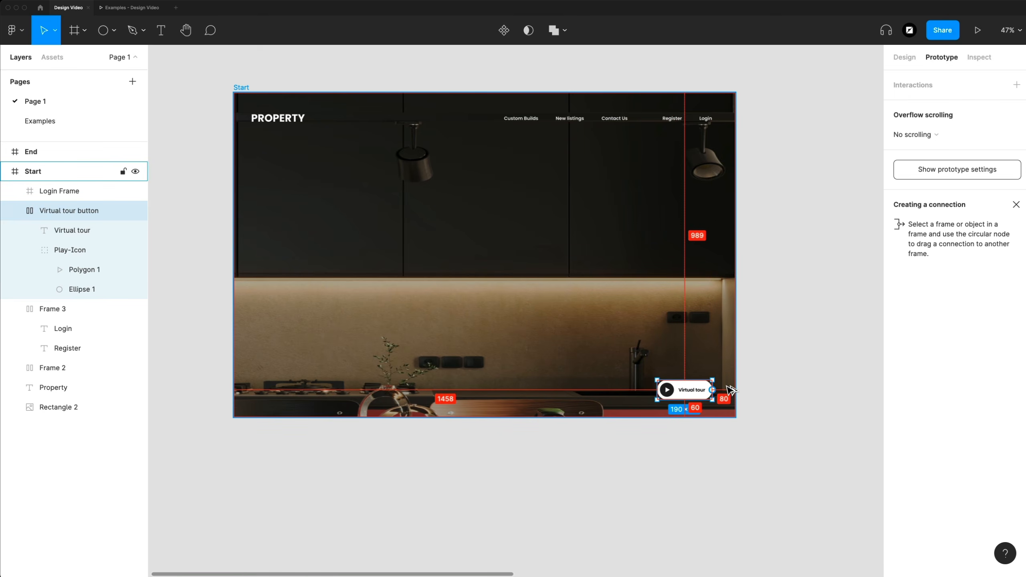
{"action": "left_click", "coordinate": [722, 422]}
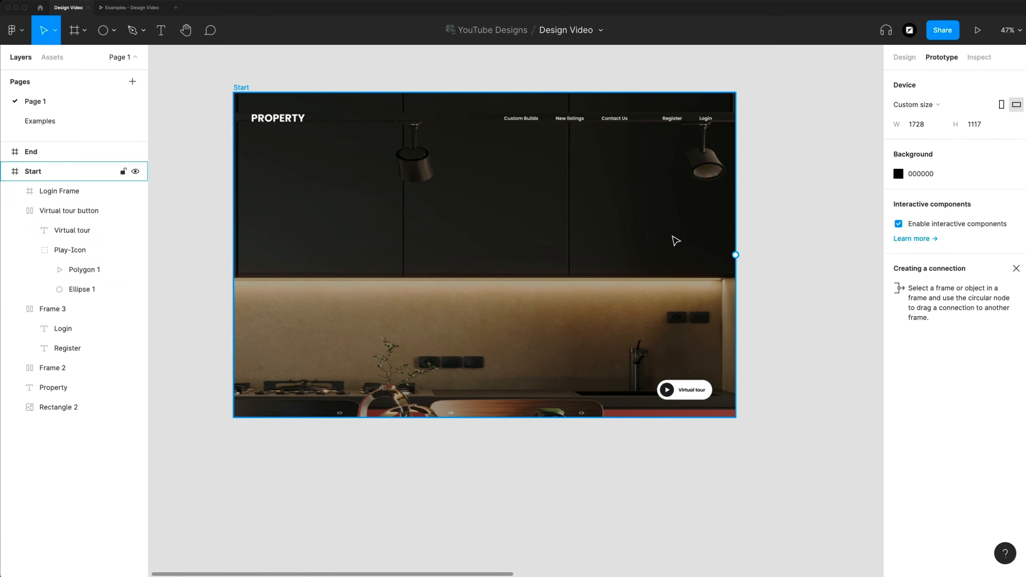
Move the End frame's login form out to the right, beyond the photo's edge
{"action": "scroll", "coordinate": [638, 81], "scroll_direction": "down", "scroll_amount": 3}
{"action": "scroll", "coordinate": [639, 80], "scroll_direction": "right", "scroll_amount": 10}
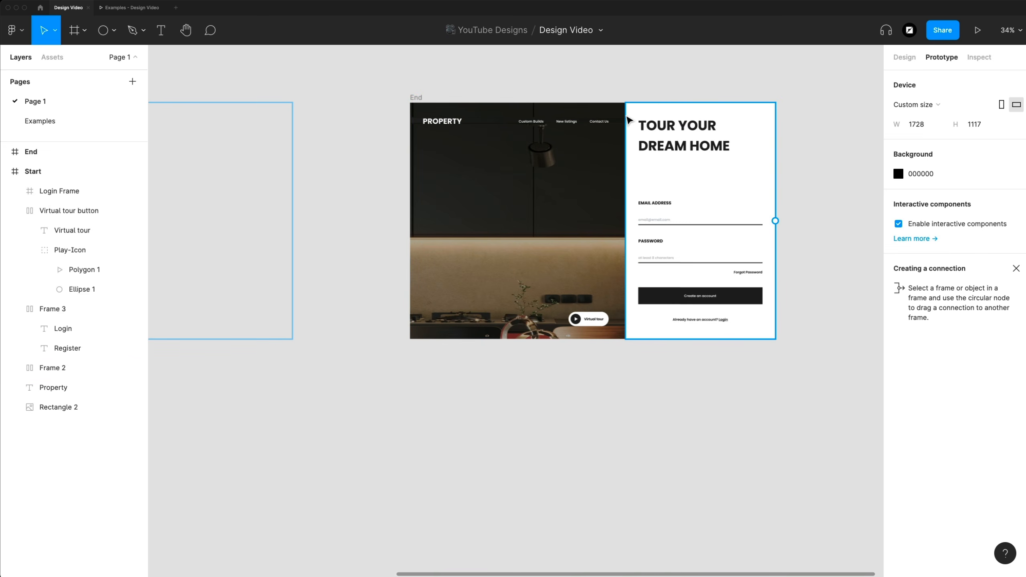
{"action": "left_click_drag", "start_coordinate": [628, 120], "coordinate": [794, 116]}
{"action": "left_click", "coordinate": [745, 81]}
{"action": "scroll", "coordinate": [698, 67], "scroll_direction": "left", "scroll_amount": 5}
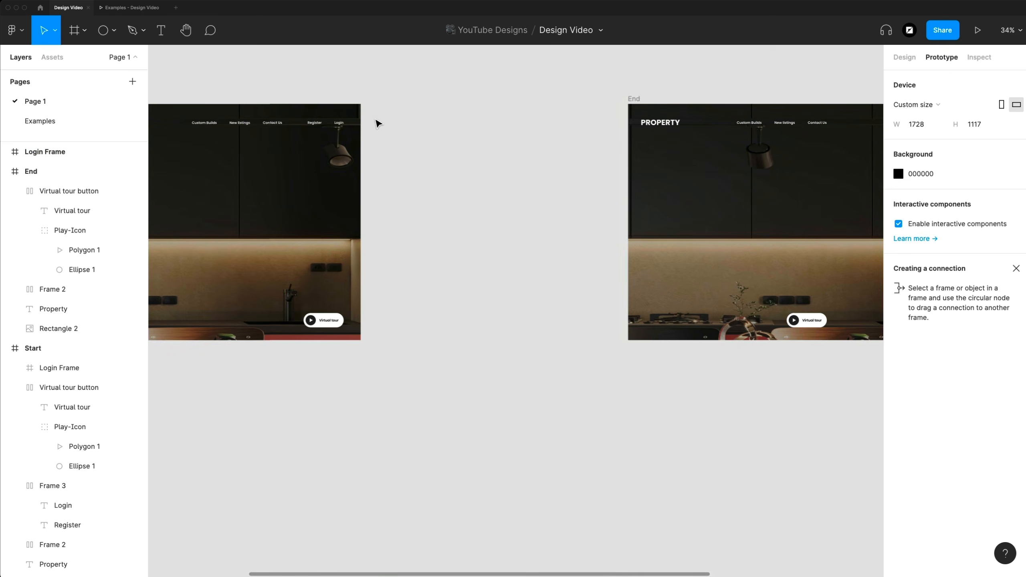
Copy the Register and Login group from Start into End, and move the login form back over End's right side
{"action": "left_click", "coordinate": [339, 123]}
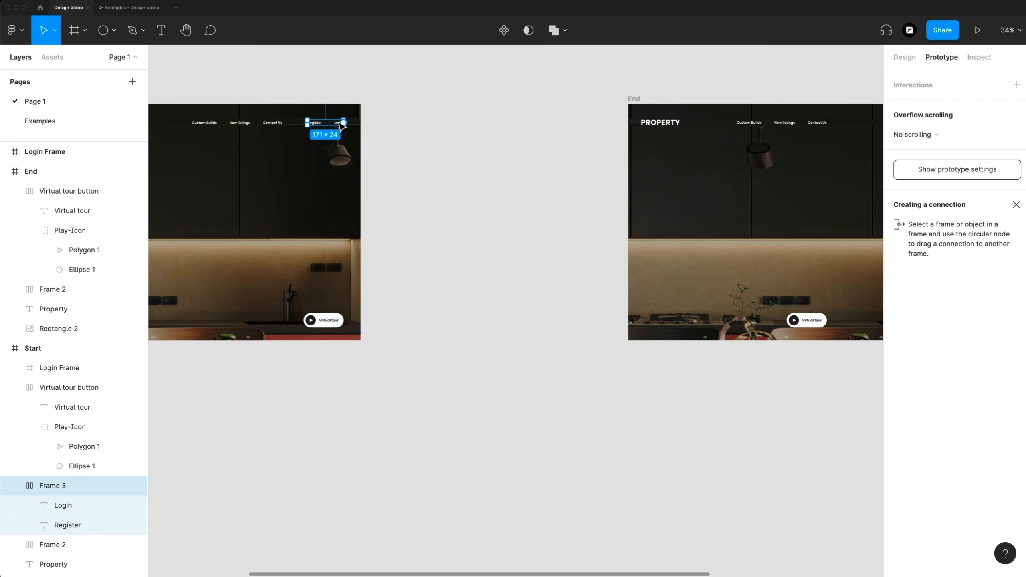
{"action": "left_click", "coordinate": [643, 101]}
{"action": "key", "text": "super+v"}
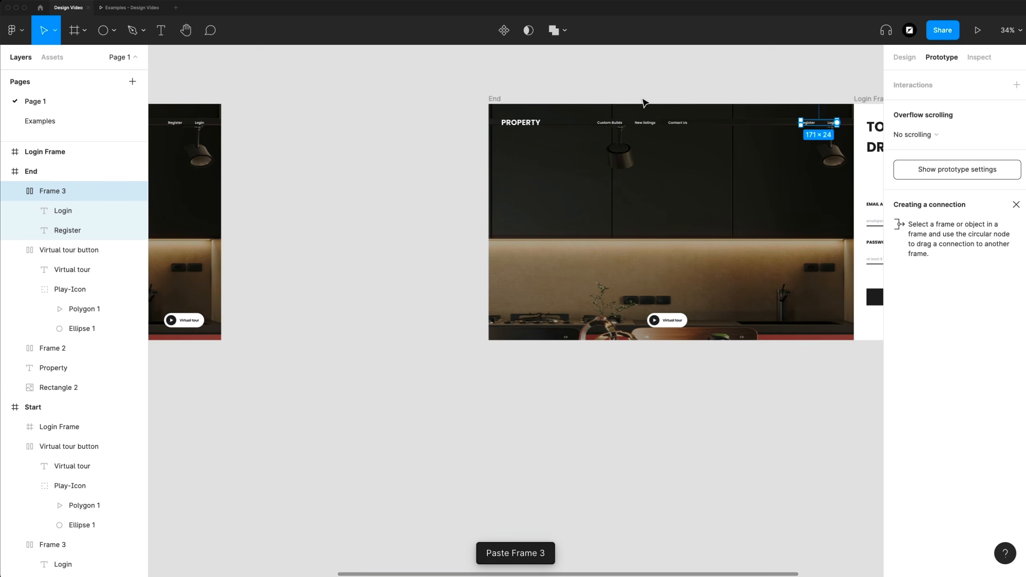
{"action": "scroll", "coordinate": [644, 101], "scroll_direction": "up", "scroll_amount": 5}
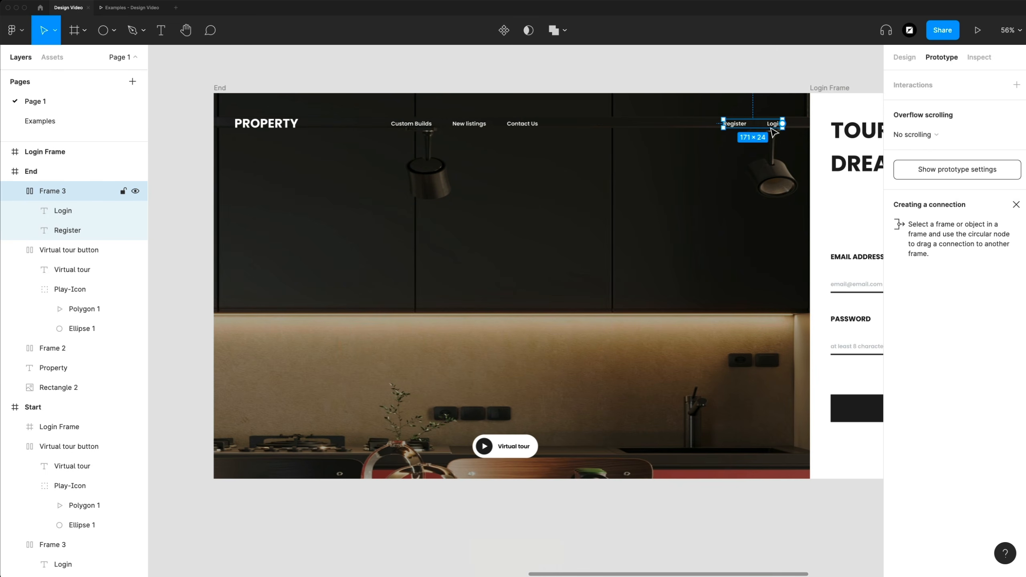
{"action": "key", "text": "alt"}
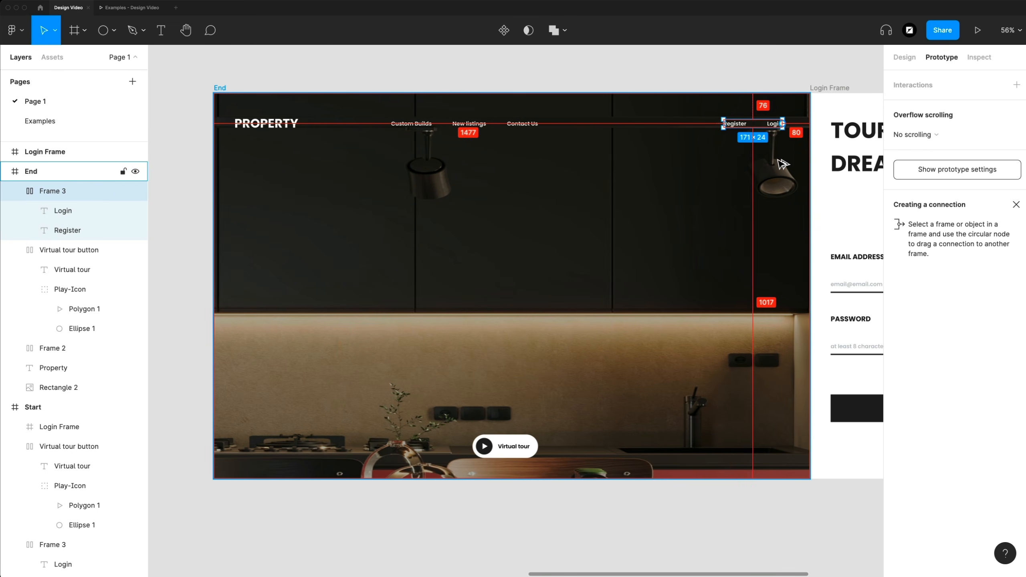
{"action": "left_click_drag", "start_coordinate": [820, 96], "coordinate": [577, 100]}
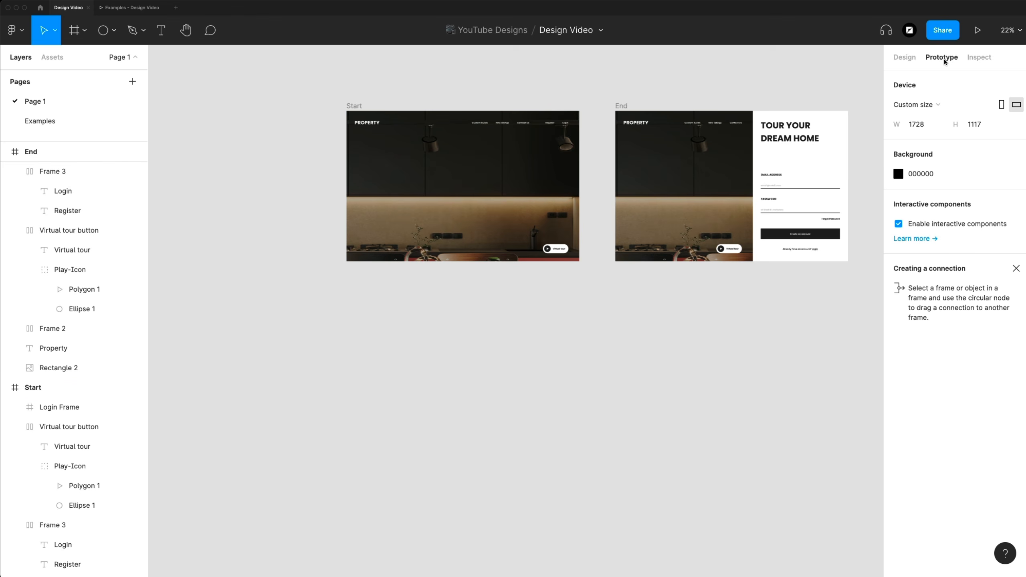
Connect the Login link in the Start frame's header to the End frame with a prototype connection
{"action": "scroll", "coordinate": [542, 190], "scroll_direction": "up", "scroll_amount": 5}
{"action": "left_click", "coordinate": [580, 86]}
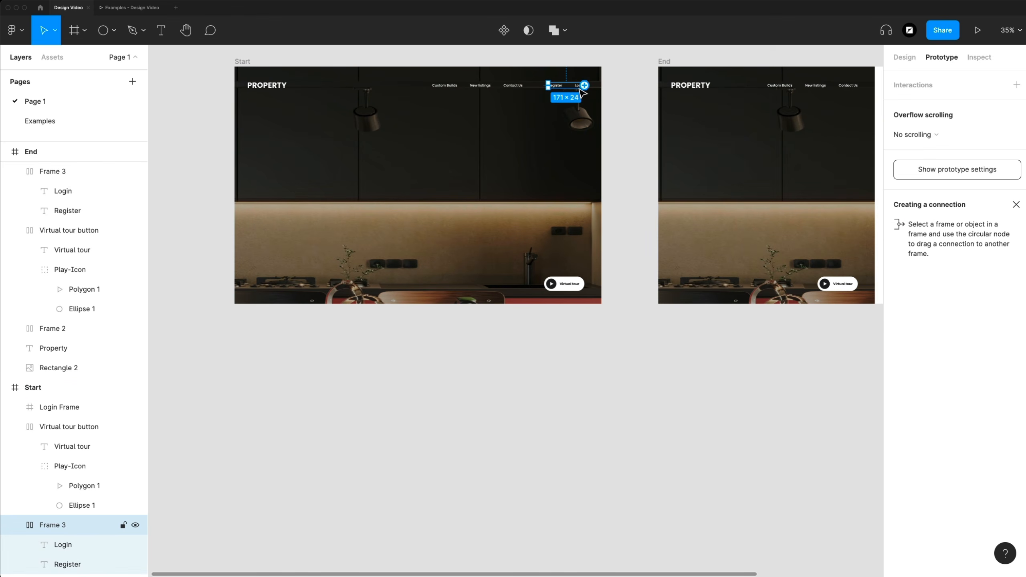
{"action": "scroll", "coordinate": [582, 87], "scroll_direction": "up", "scroll_amount": 10}
{"action": "double_click", "coordinate": [583, 88]}
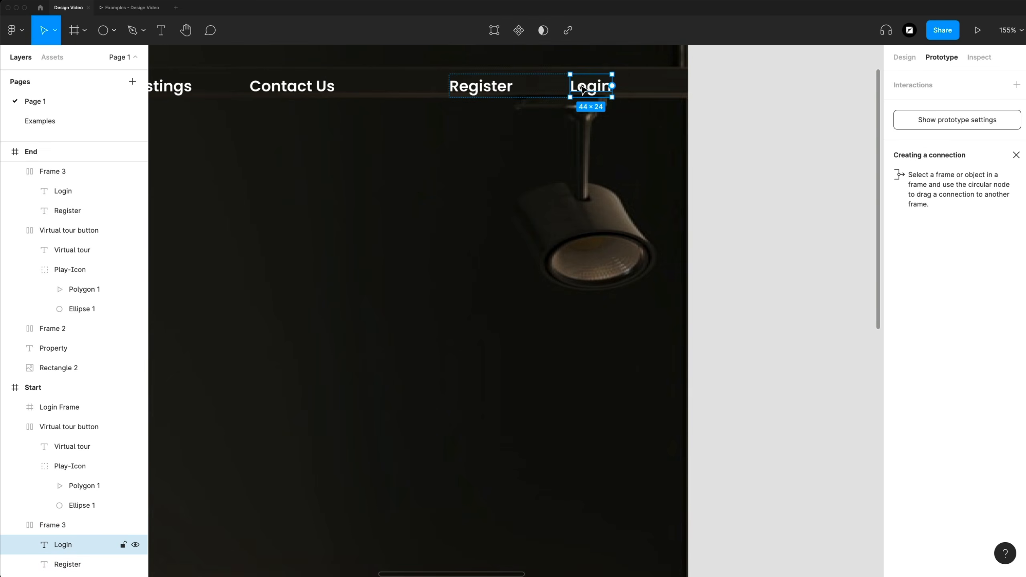
{"action": "scroll", "coordinate": [589, 86], "scroll_direction": "down", "scroll_amount": 7}
{"action": "left_click_drag", "start_coordinate": [597, 87], "coordinate": [761, 177]}
Set the Login connection to trigger on click with Ease in and out easing
{"action": "left_click", "coordinate": [788, 140]}
{"action": "left_click", "coordinate": [777, 135]}
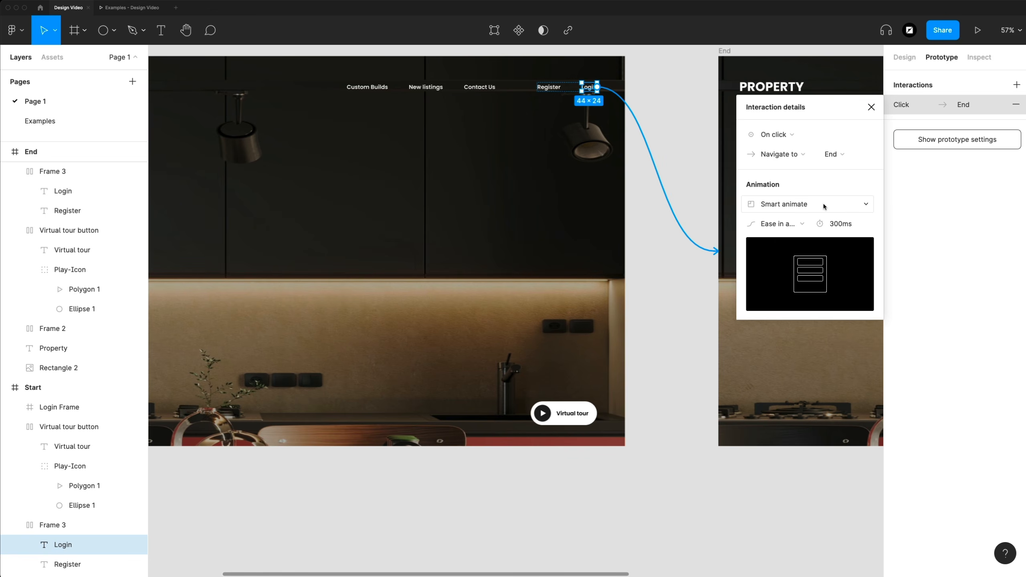
{"action": "left_click", "coordinate": [794, 226]}
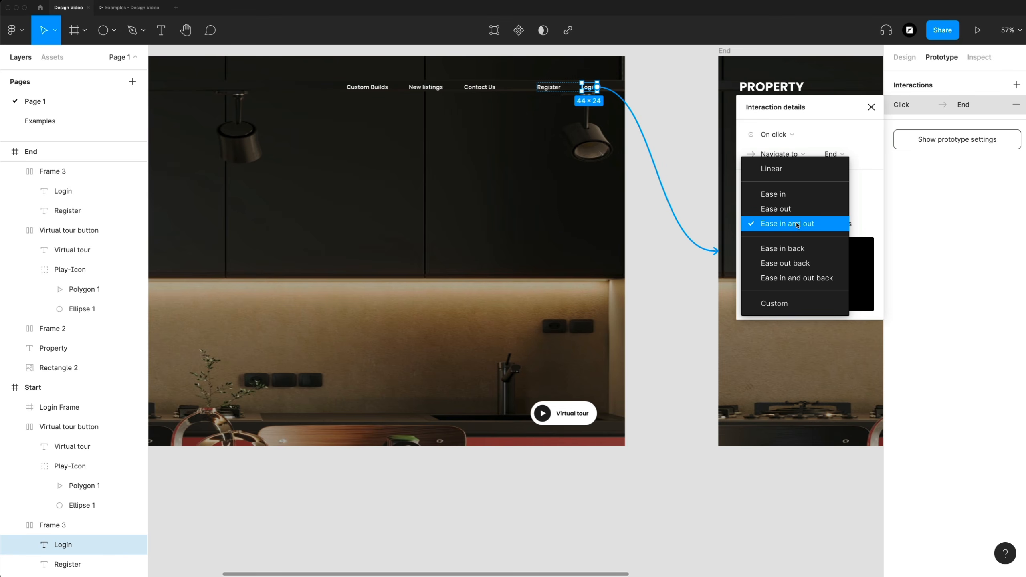
{"action": "left_click", "coordinate": [797, 226]}
{"action": "left_click", "coordinate": [871, 107]}
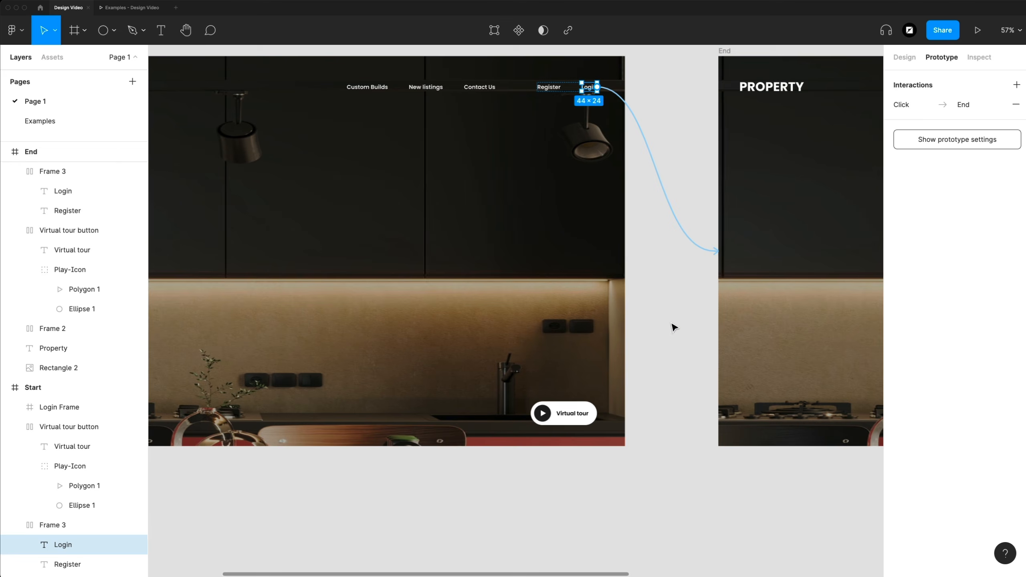
Connect the Create an account button in the End frame back to the Start frame, navigating on click with Smart animate
{"action": "left_click", "coordinate": [673, 325]}
{"action": "scroll", "coordinate": [682, 316], "scroll_direction": "right", "scroll_amount": 10}
{"action": "scroll", "coordinate": [694, 304], "scroll_direction": "right", "scroll_amount": 5}
{"action": "scroll", "coordinate": [694, 304], "scroll_direction": "left", "scroll_amount": 1}
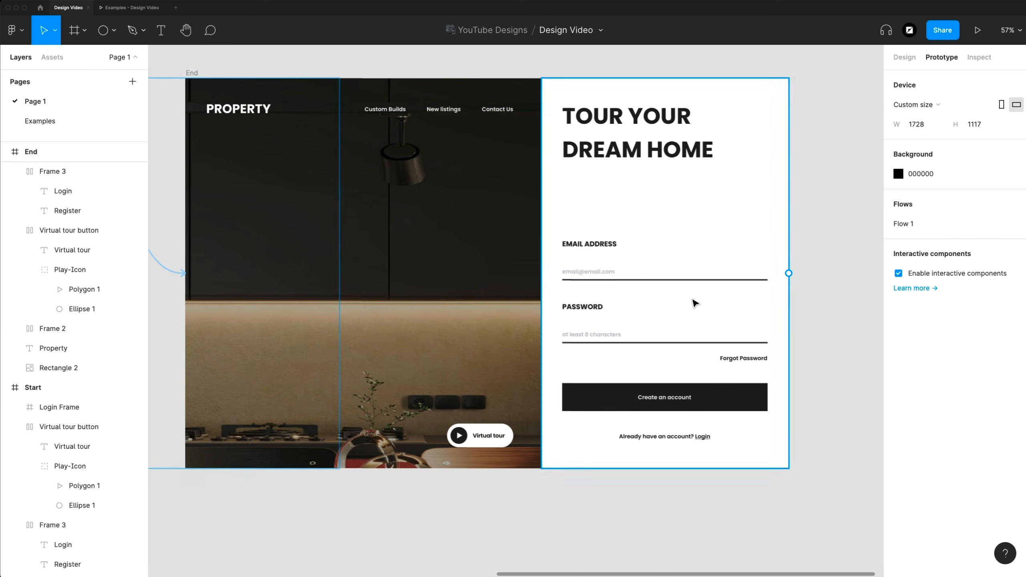
{"action": "double_click", "coordinate": [728, 398]}
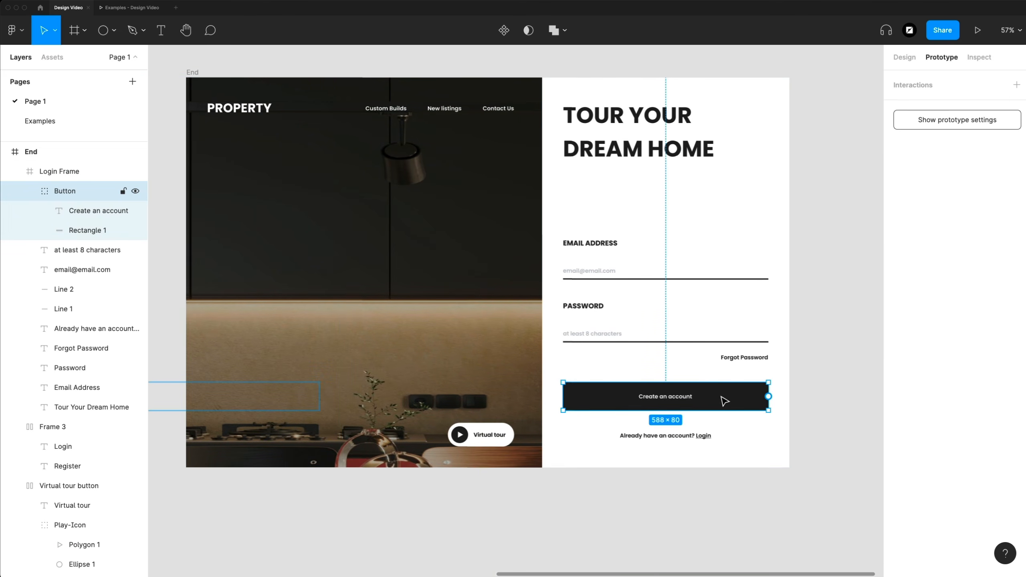
{"action": "scroll", "coordinate": [768, 432], "scroll_direction": "down", "scroll_amount": 5}
{"action": "left_click_drag", "start_coordinate": [769, 397], "coordinate": [438, 371]}
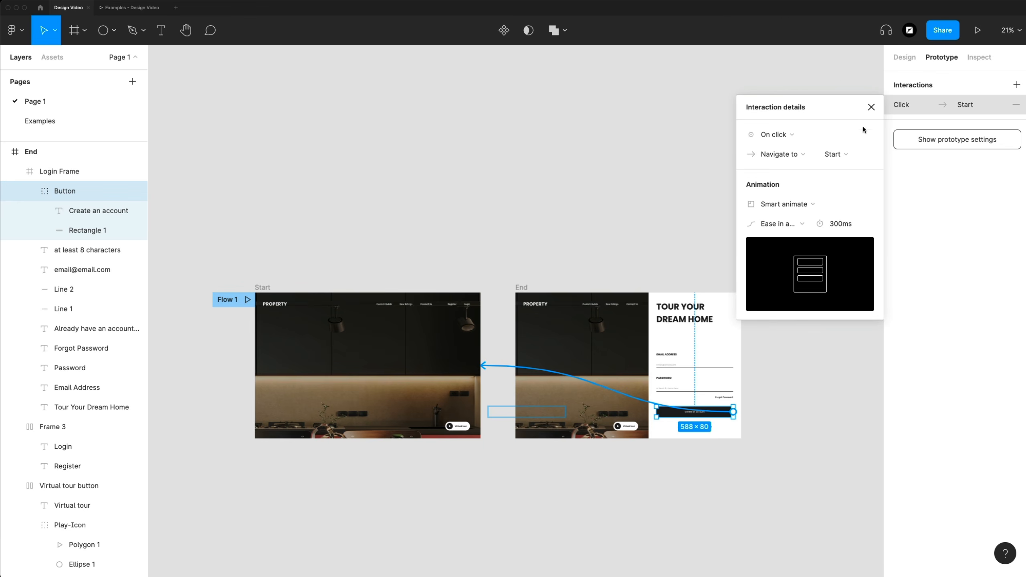
{"action": "left_click", "coordinate": [871, 107]}
Inspect the Start frame's flow starting point, Flow 1, and its description editor without entering any text
{"action": "scroll", "coordinate": [756, 286], "scroll_direction": "down", "scroll_amount": 3}
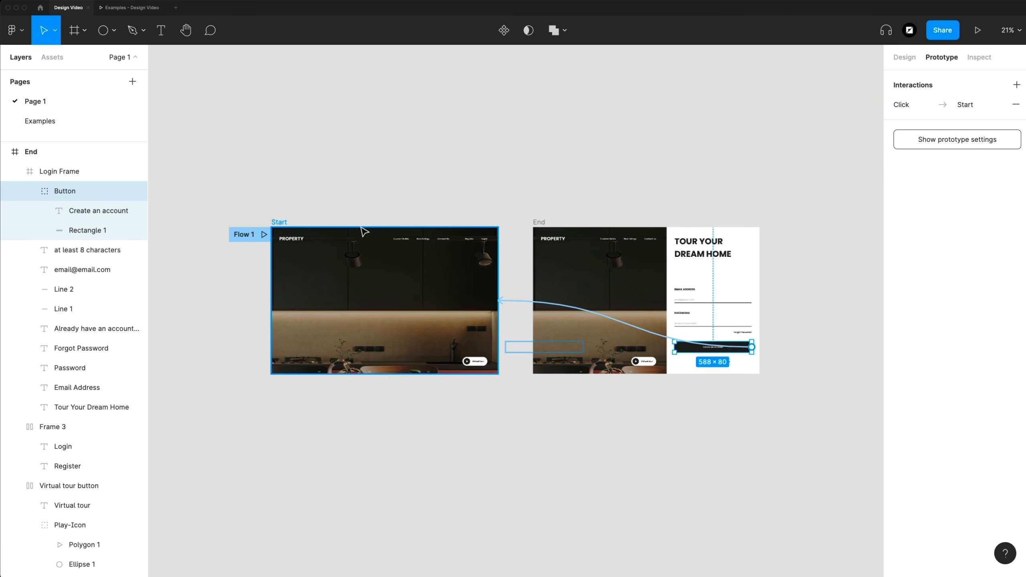
{"action": "left_click", "coordinate": [320, 223]}
{"action": "scroll", "coordinate": [292, 224], "scroll_direction": "up", "scroll_amount": 2}
{"action": "left_click", "coordinate": [237, 234]}
{"action": "double_click", "coordinate": [912, 105]}
{"action": "left_click", "coordinate": [1016, 105]}
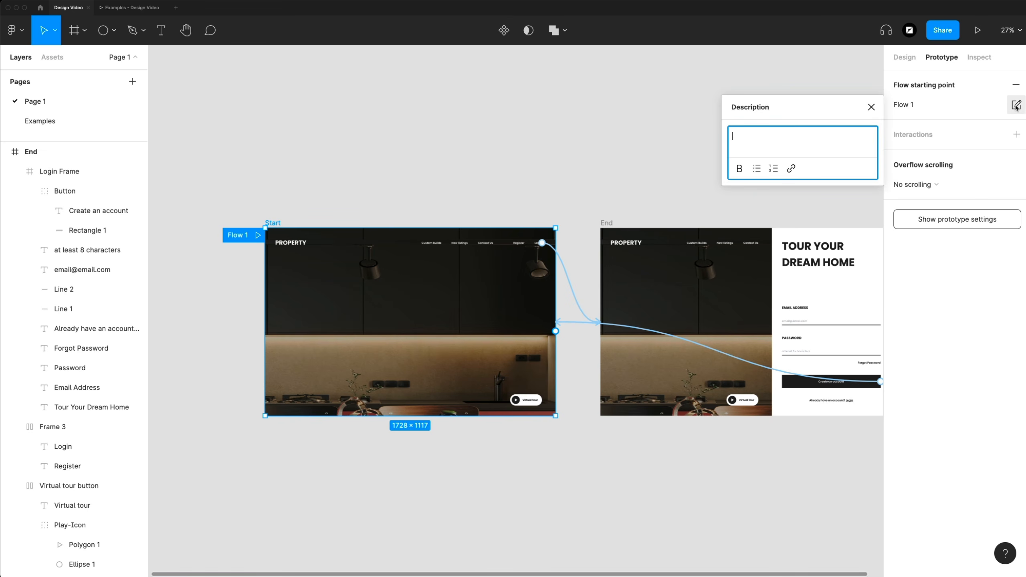
{"action": "left_click", "coordinate": [962, 88]}
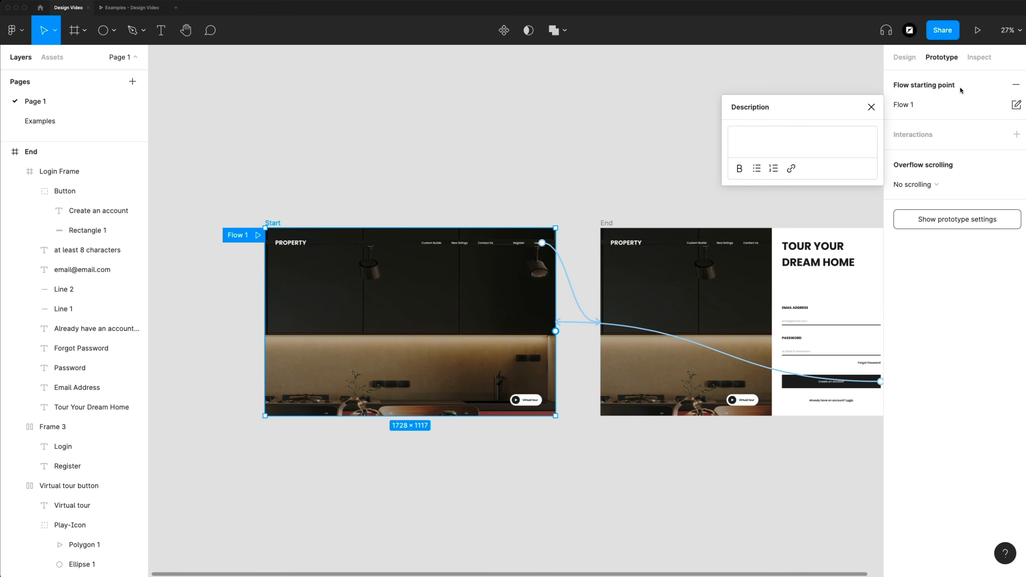
{"action": "left_click", "coordinate": [871, 107]}
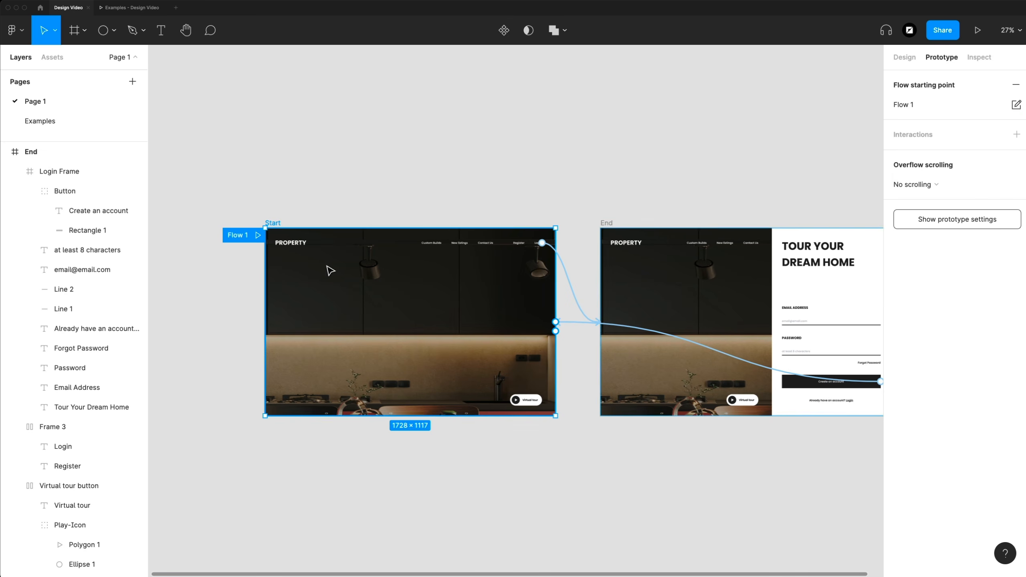
Play the prototype and test the Login link and the Create an account button
{"action": "scroll", "coordinate": [353, 215], "scroll_direction": "right", "scroll_amount": 2}
{"action": "scroll", "coordinate": [353, 215], "scroll_direction": "right", "scroll_amount": 2}
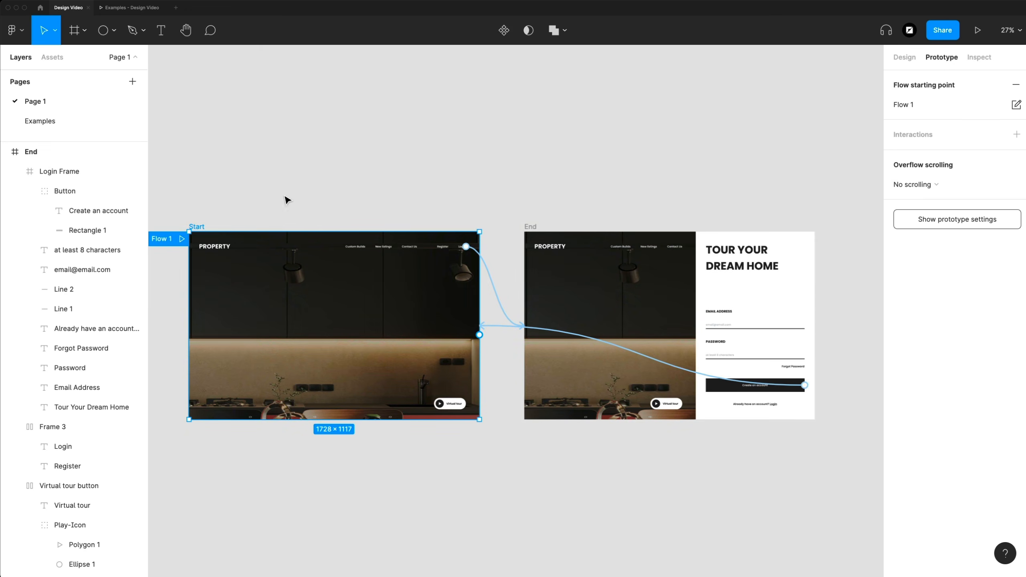
{"action": "left_click", "coordinate": [979, 34]}
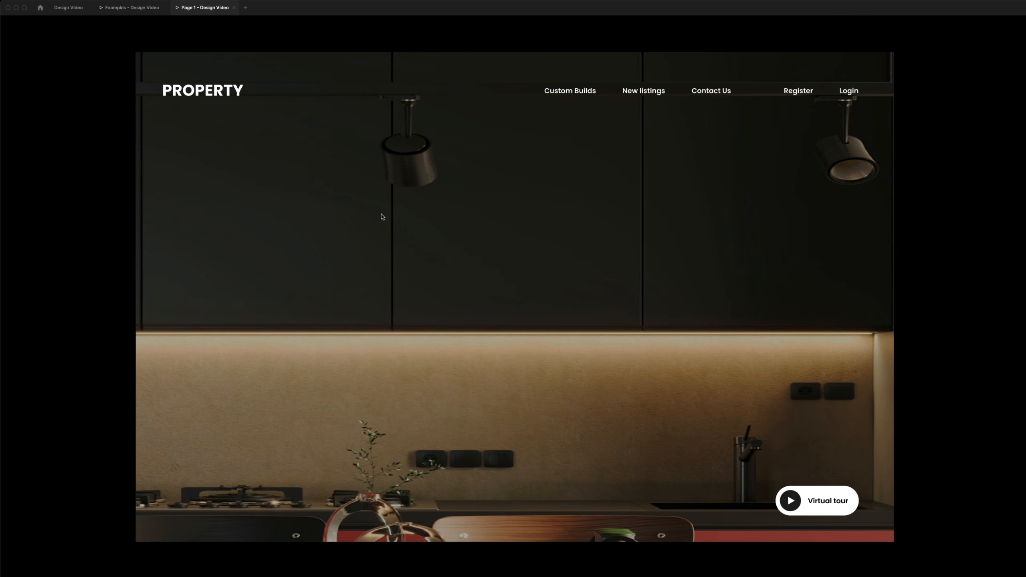
{"action": "left_click", "coordinate": [849, 91]}
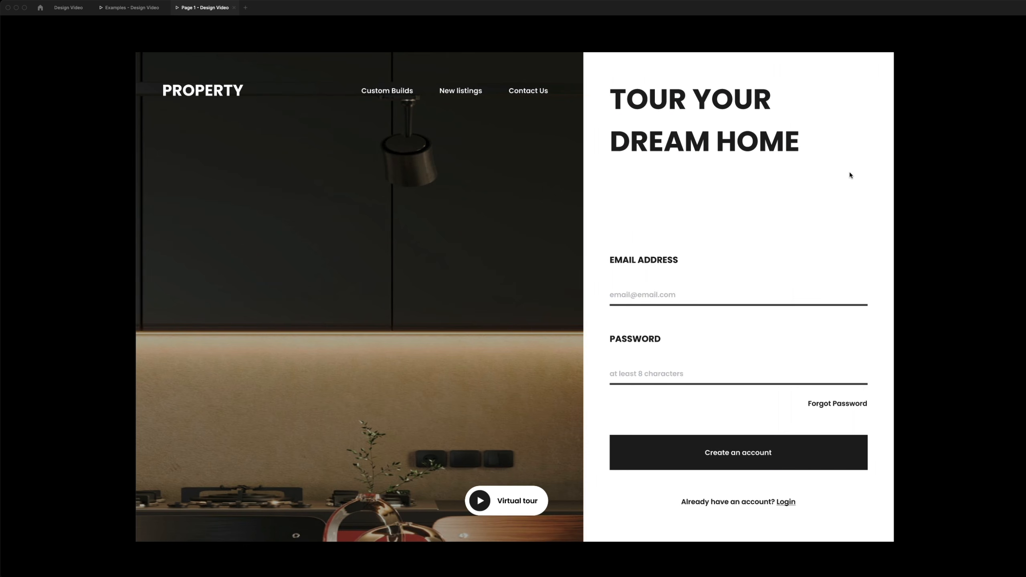
{"action": "left_click", "coordinate": [746, 451]}
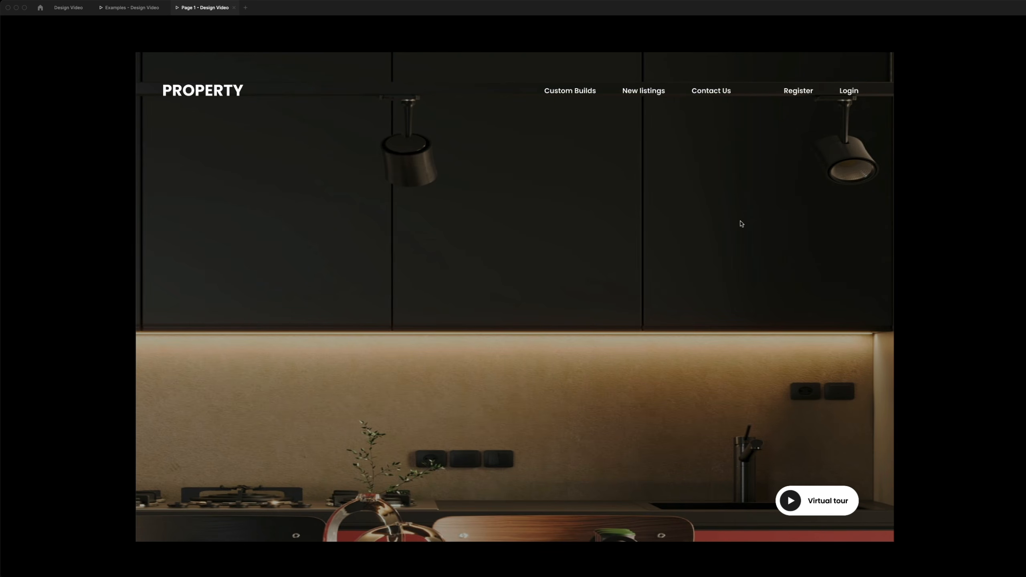